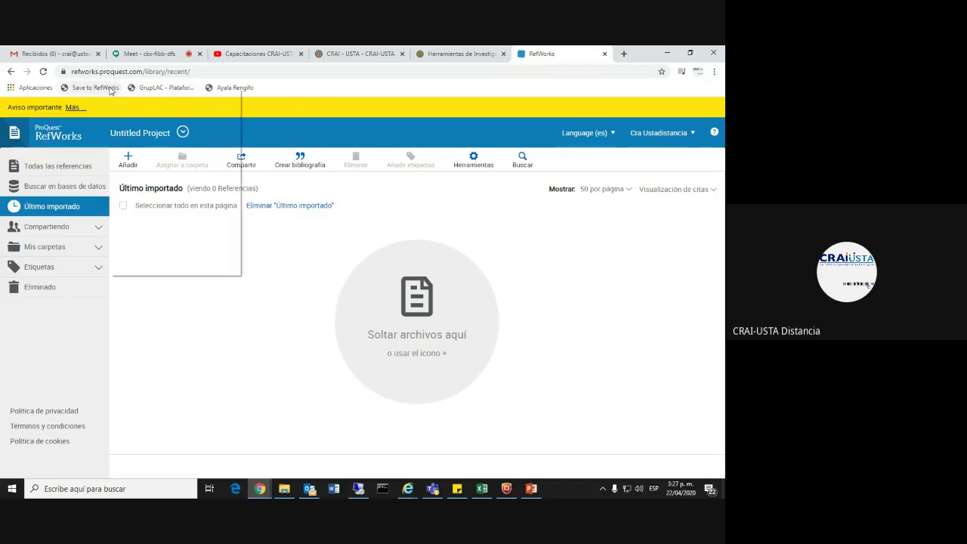
Step: Delete the existing Save to RefWorks bookmark and check the browser's option for showing the bookmarks bar
click(142, 198)
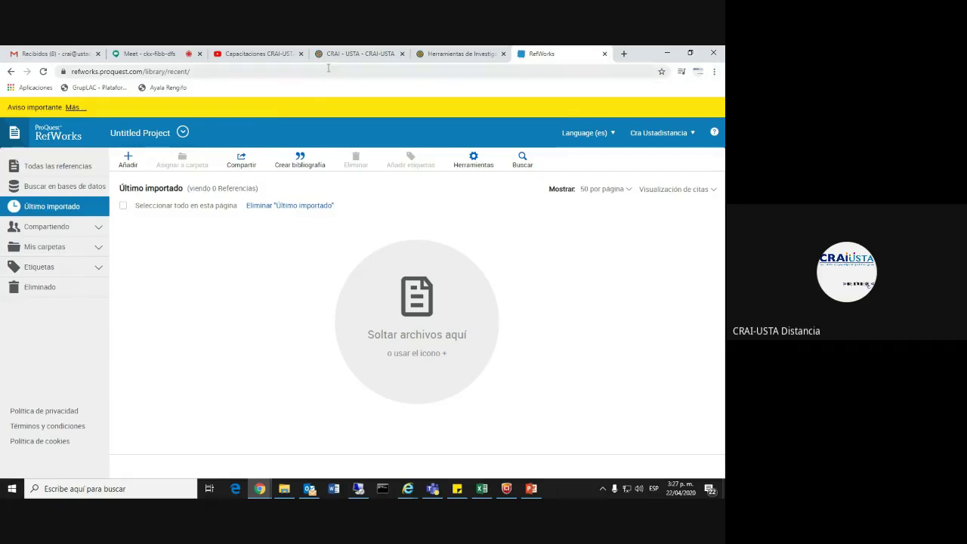
click(716, 71)
mouse_move(651, 153)
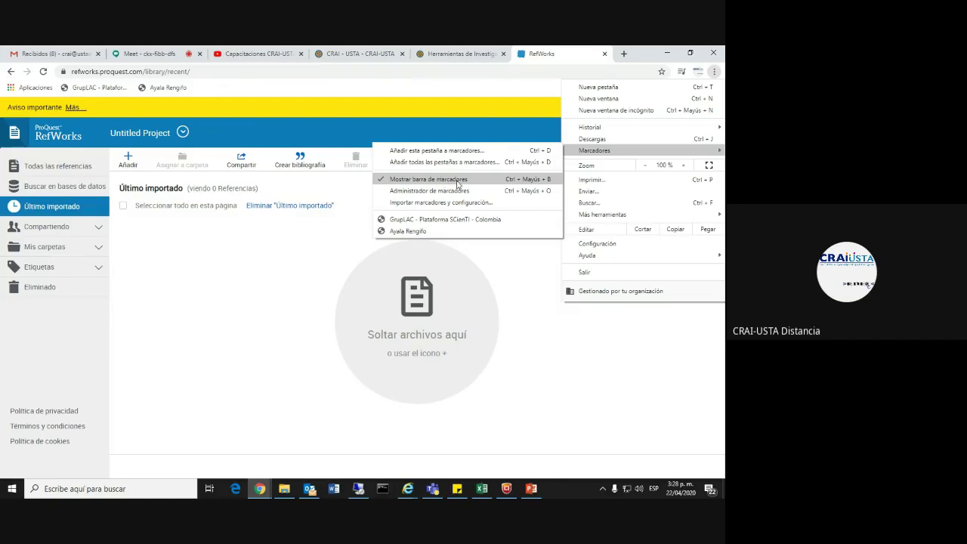
click(542, 298)
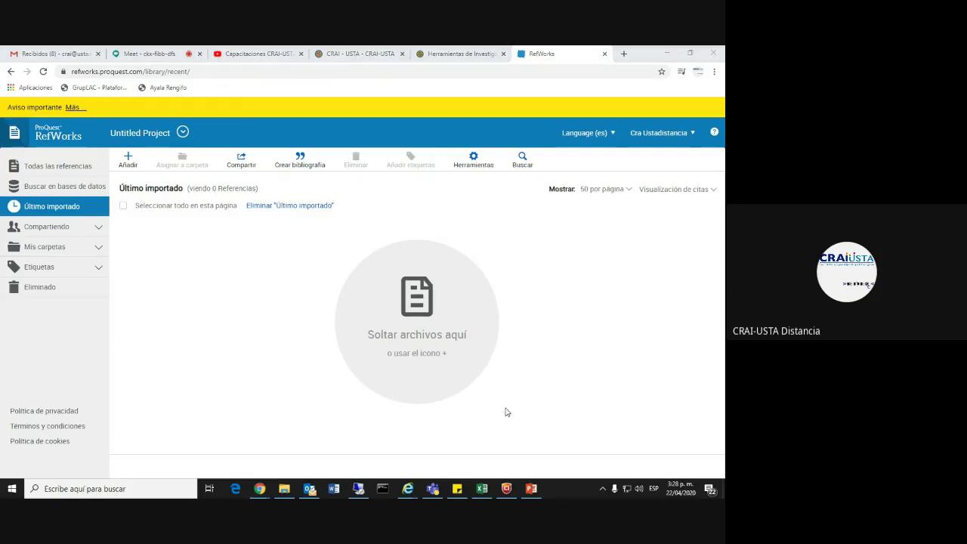
Step: Switch to Firefox from the desktop and decline to make it the default browser
key(super+d)
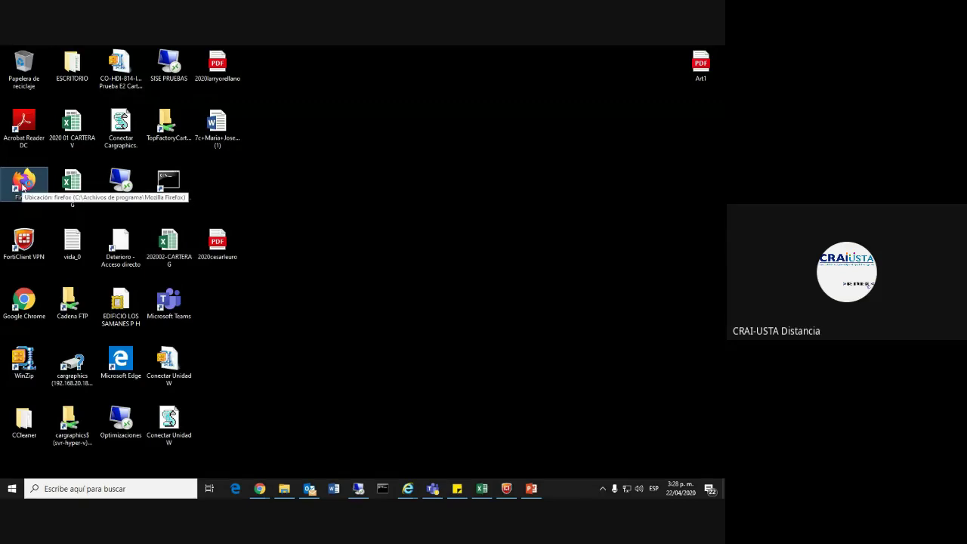
double_click(23, 182)
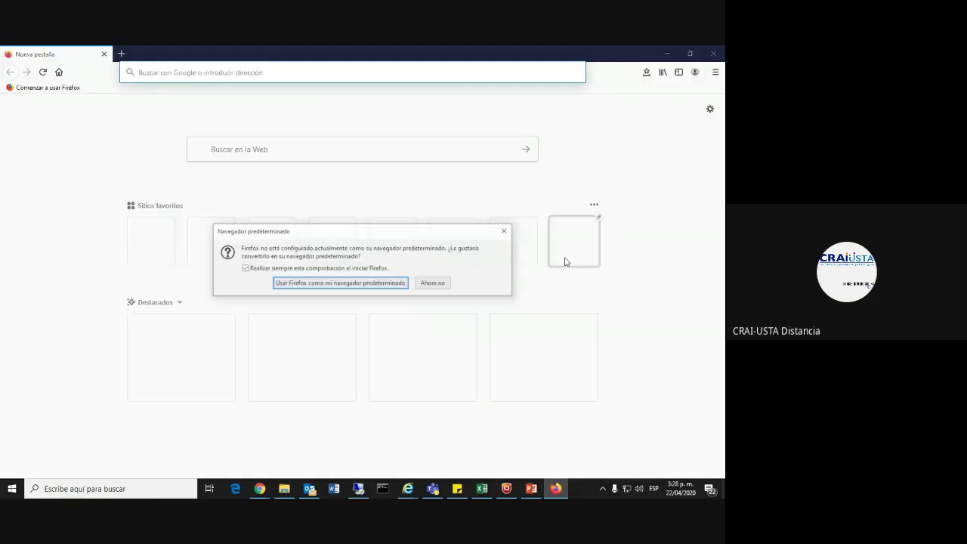
click(434, 282)
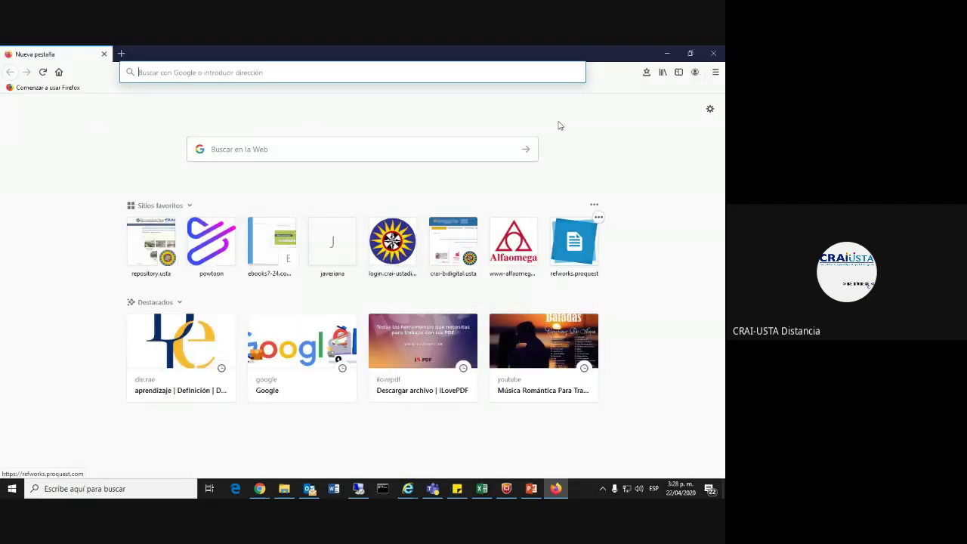
Step: Hide the bookmarks toolbar in Firefox
click(663, 73)
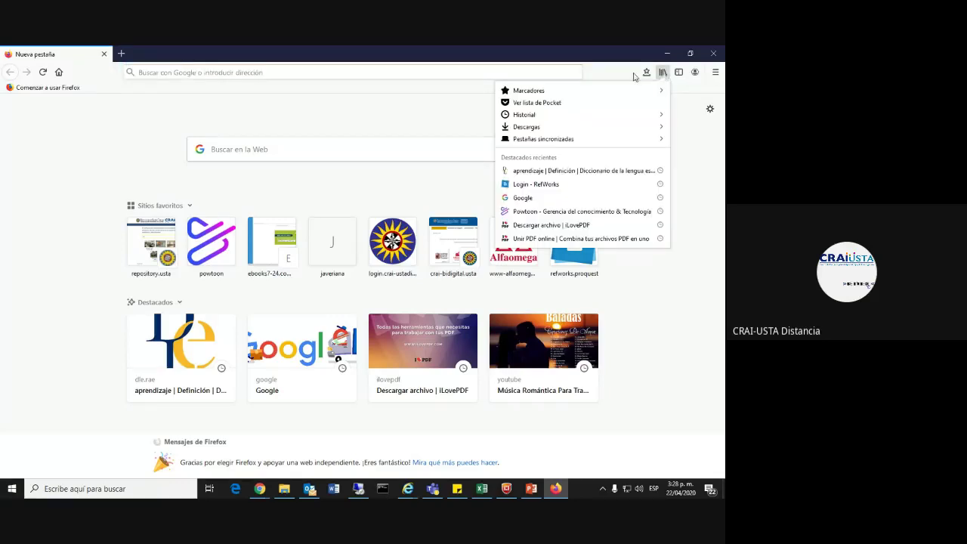
click(533, 90)
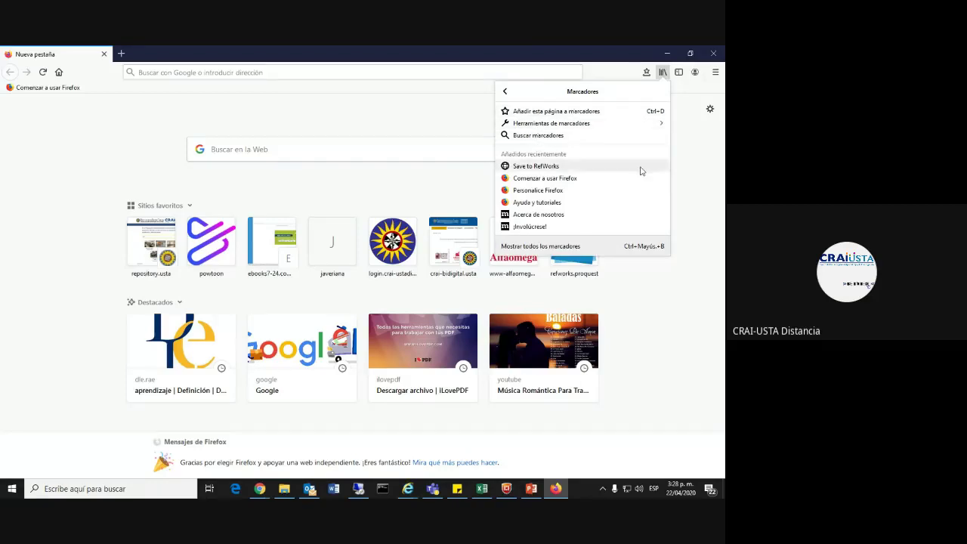
click(604, 124)
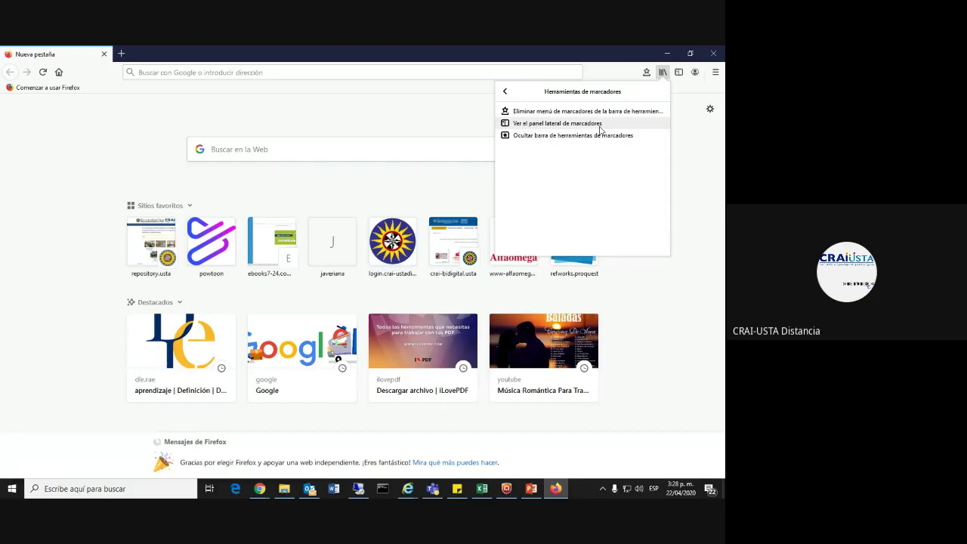
click(546, 137)
Step: Show the Firefox bookmarks toolbar again and close the browser
click(663, 72)
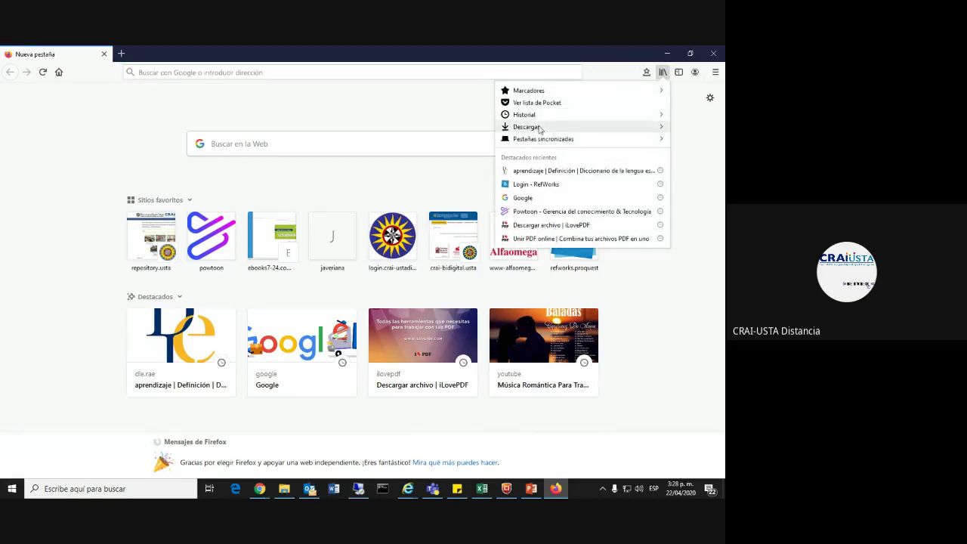
click(539, 90)
click(536, 123)
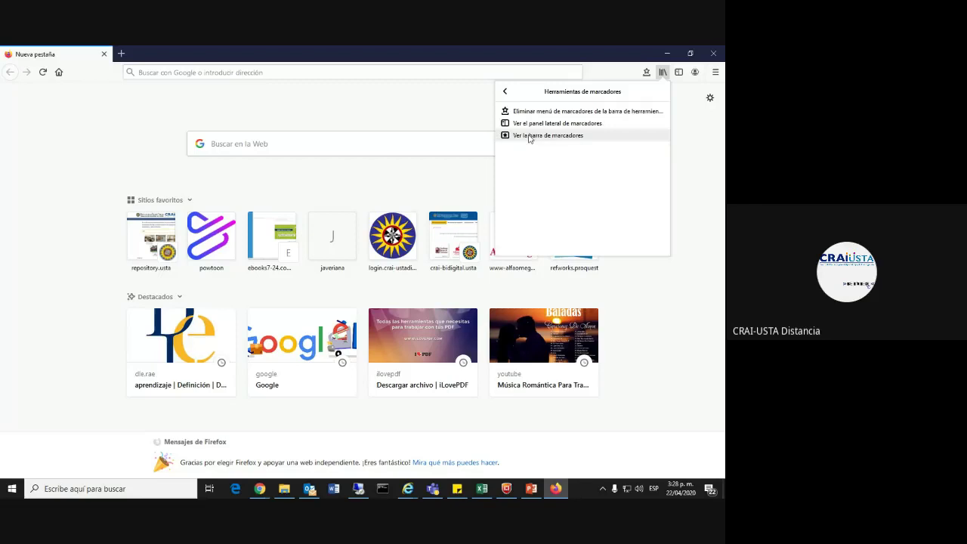
click(529, 136)
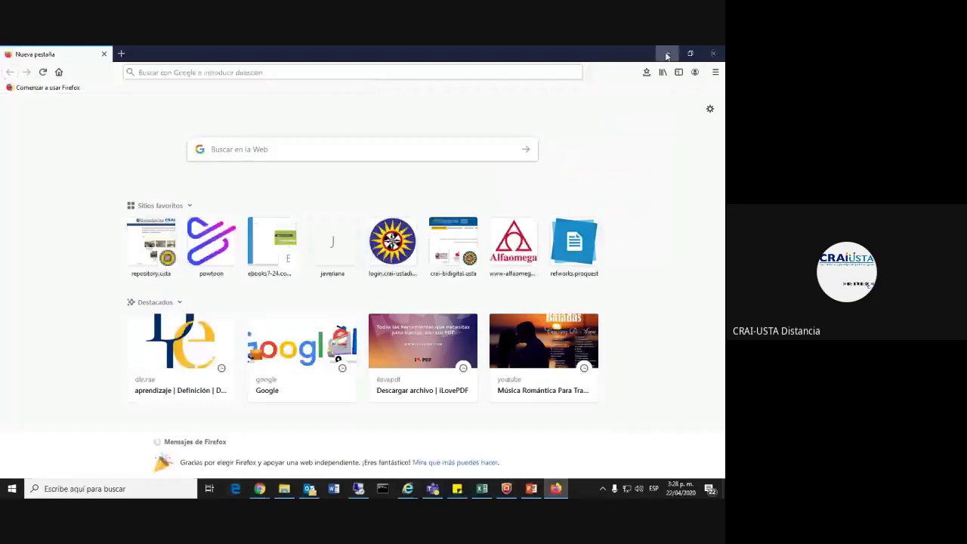
click(713, 53)
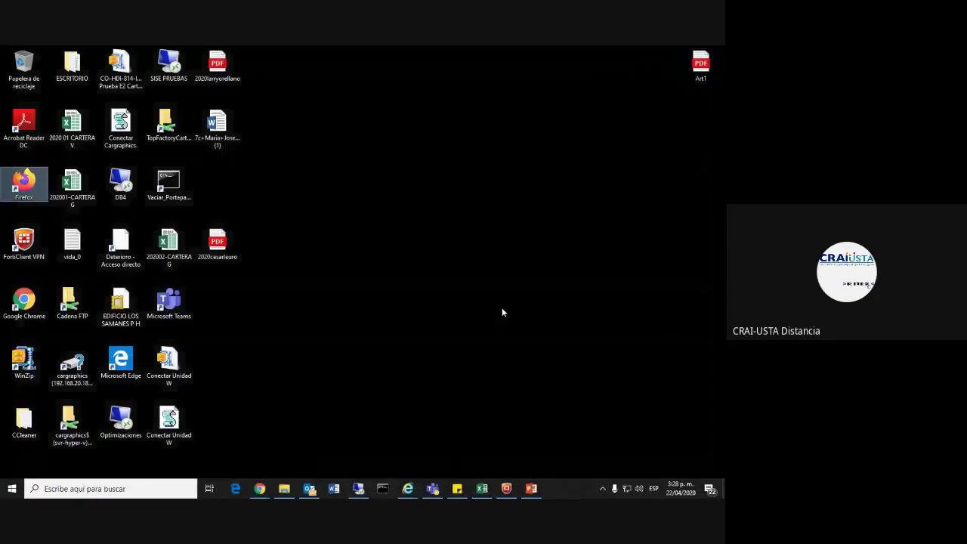
Step: Switch back to RefWorks in Chrome and open its Herramientas page, dismissing the translation offer and the mail notification
mouse_move(259, 489)
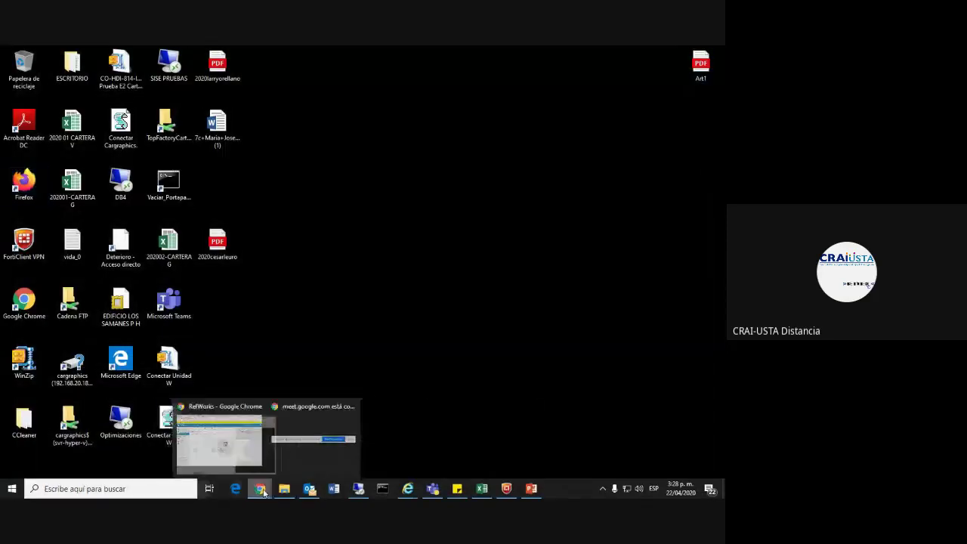
click(229, 446)
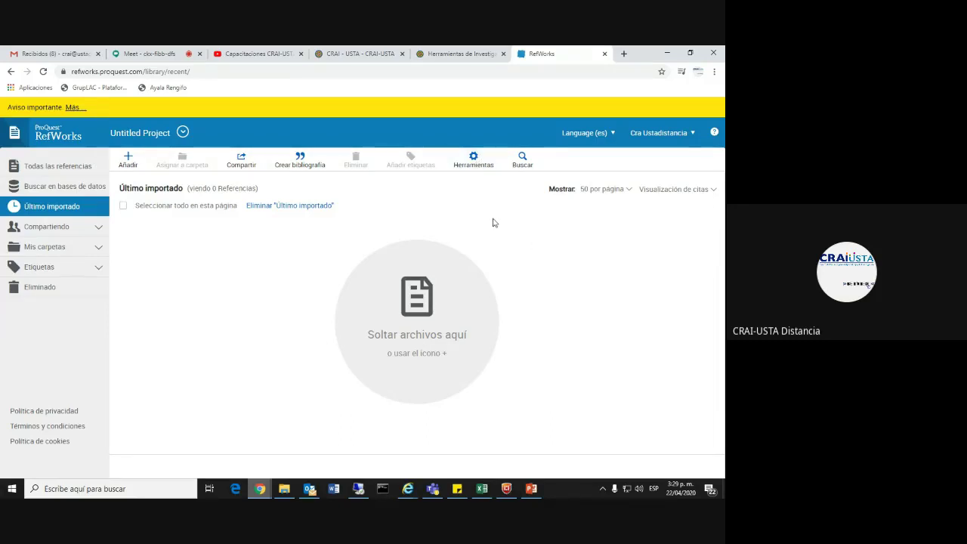
click(474, 158)
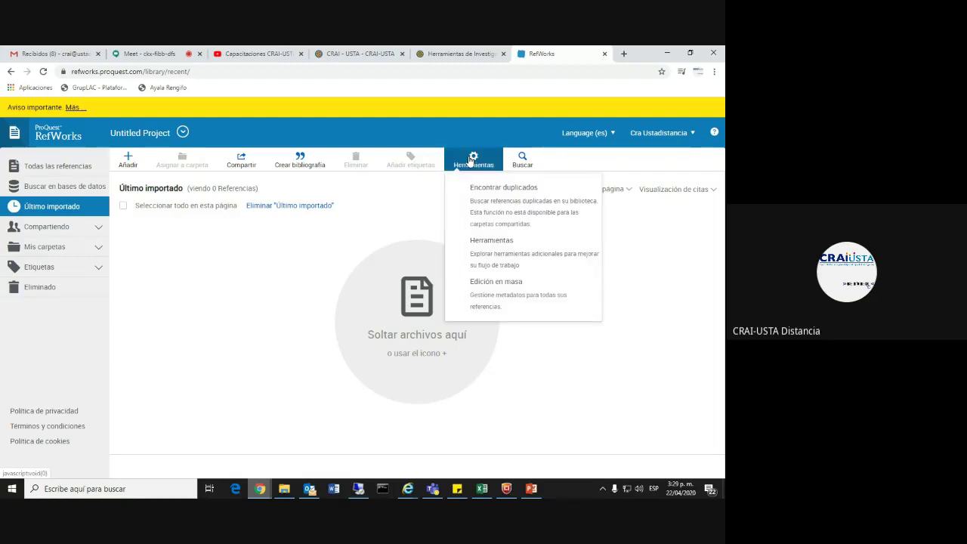
click(486, 252)
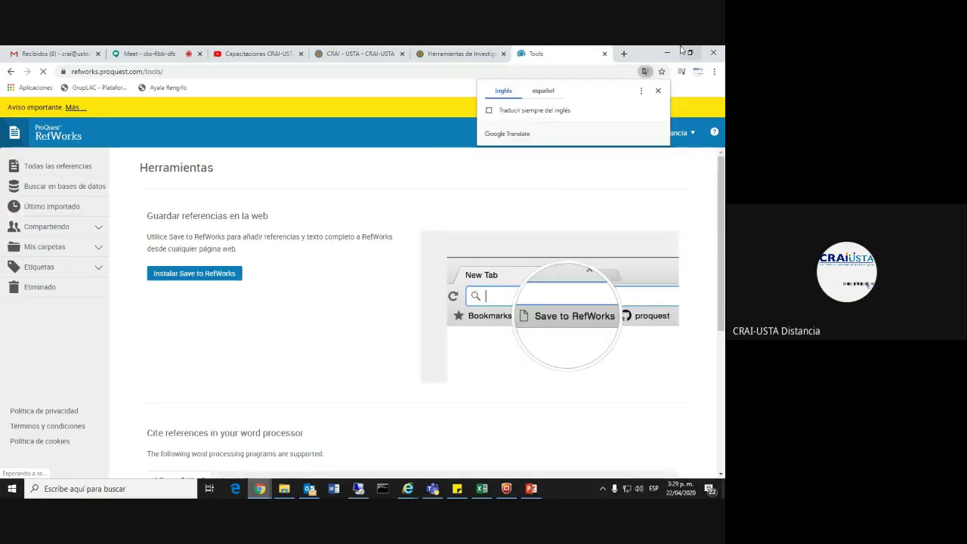
click(658, 91)
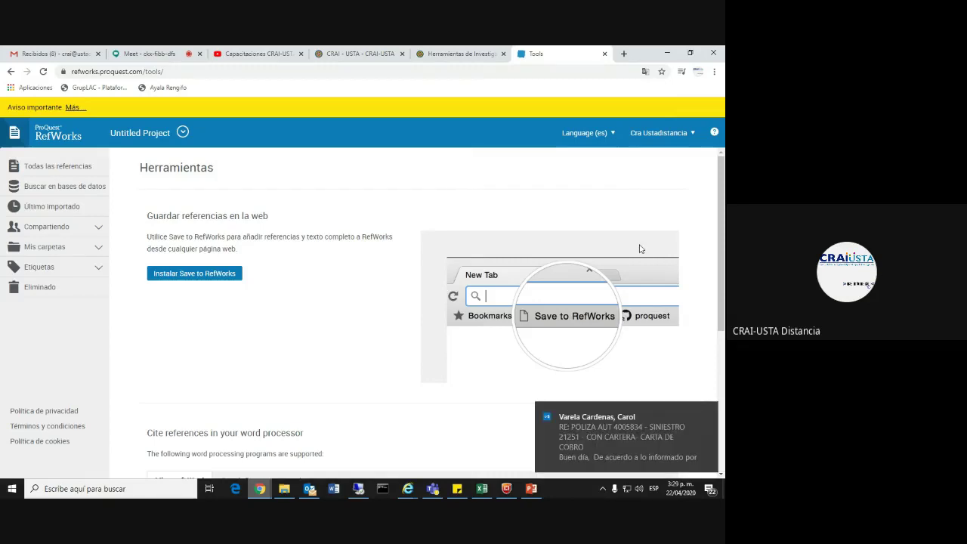
click(705, 412)
scroll(345, 272, down, 2)
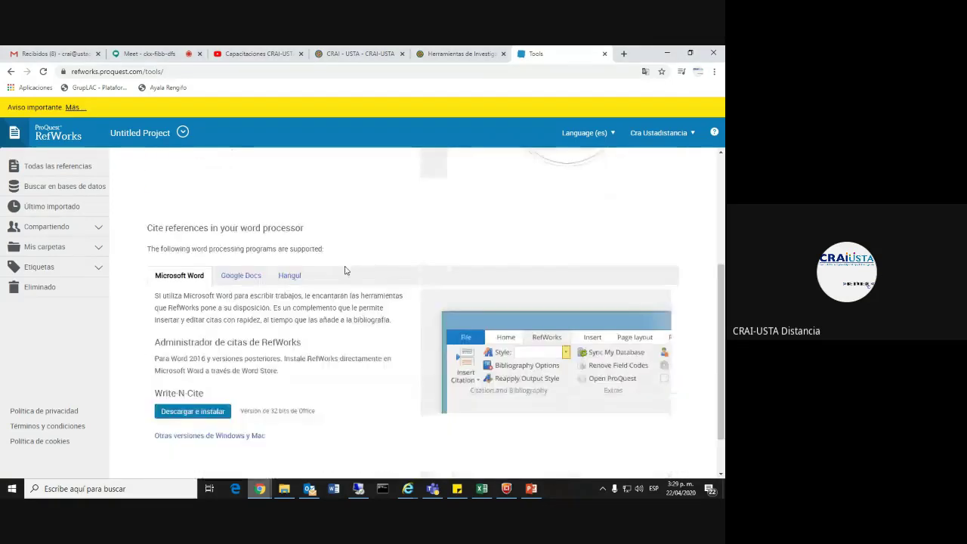
scroll(354, 339, up, 2)
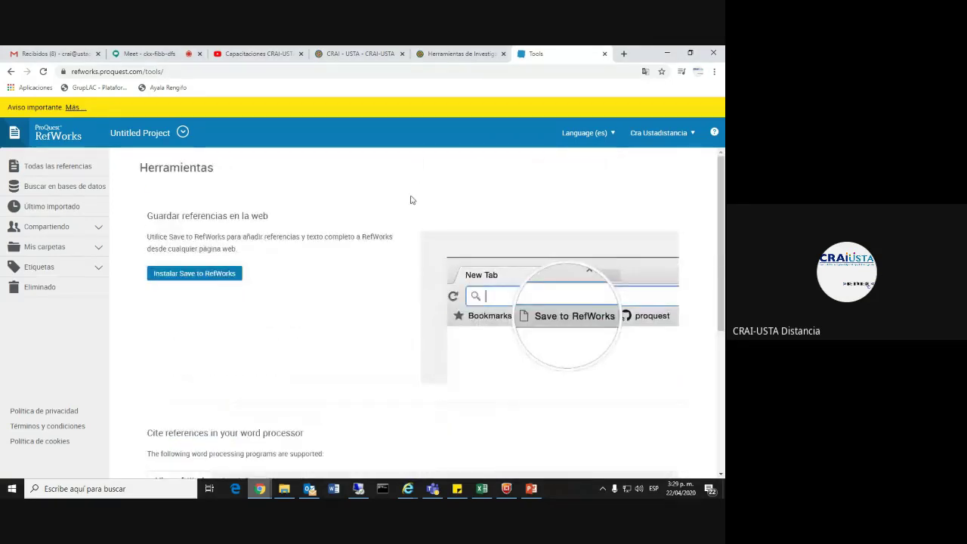
click(193, 276)
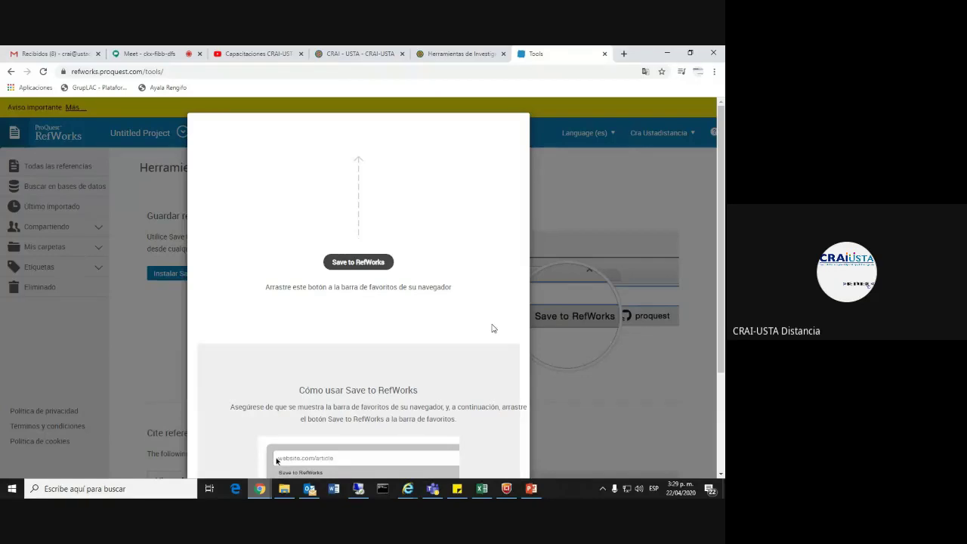
mouse_move(359, 262)
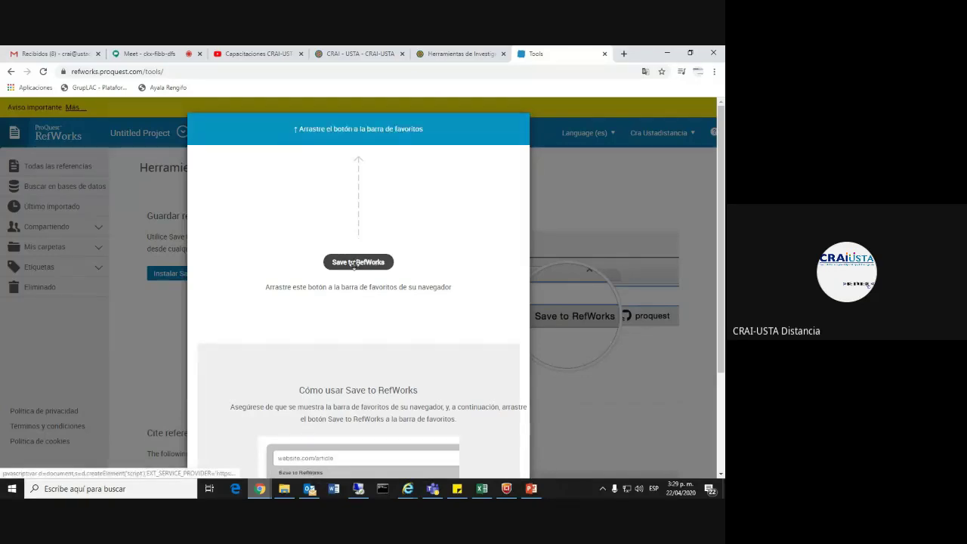
drag(355, 263, 225, 97)
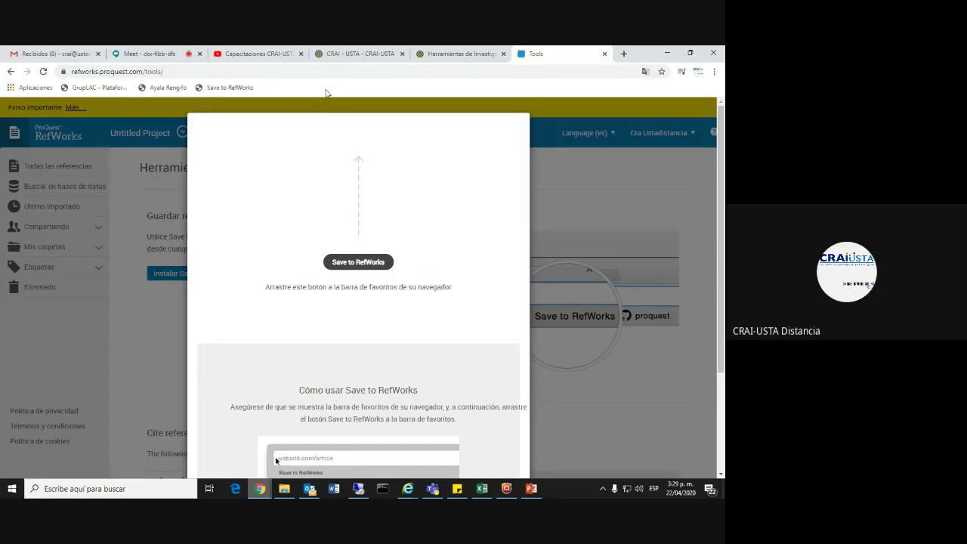
click(422, 108)
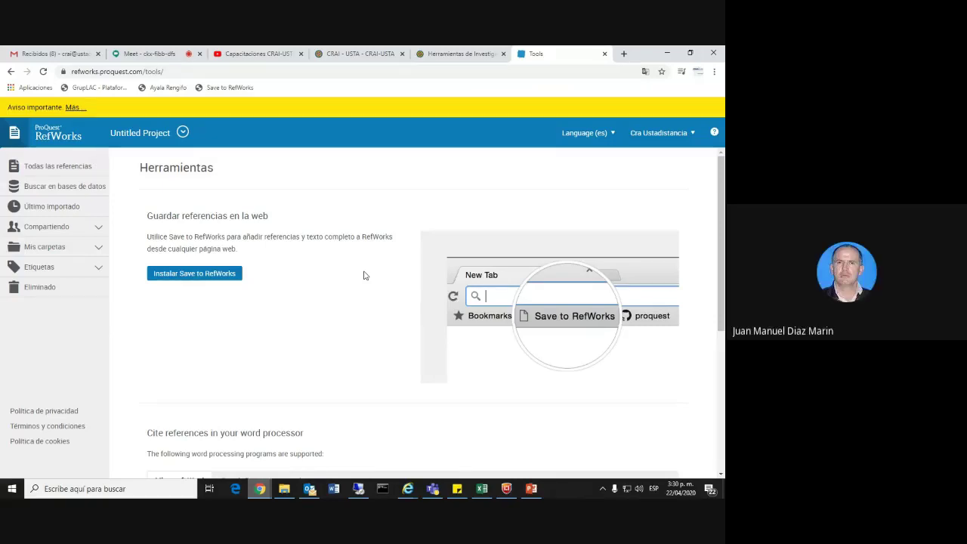
Step: Check the Google Meet call briefly and return to the RefWorks library page
click(120, 52)
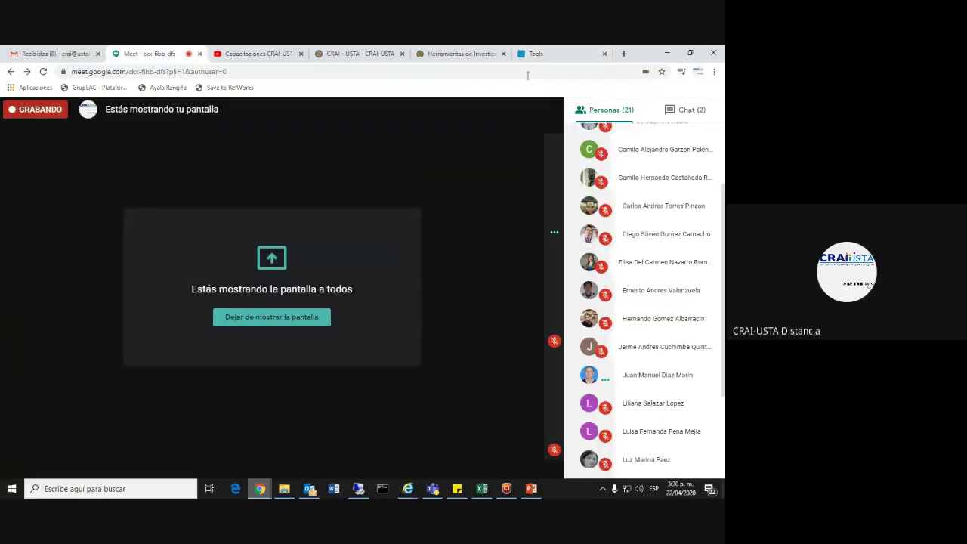
click(536, 54)
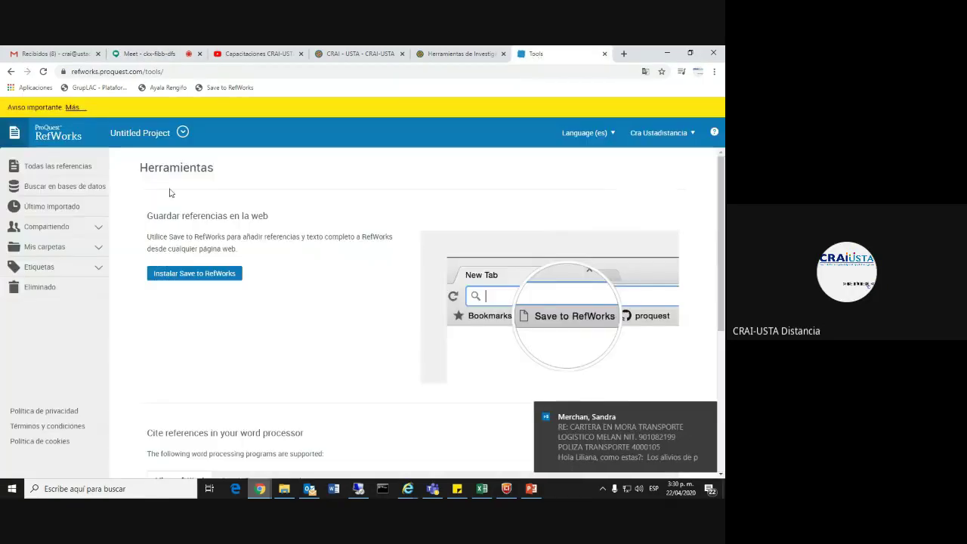
click(40, 135)
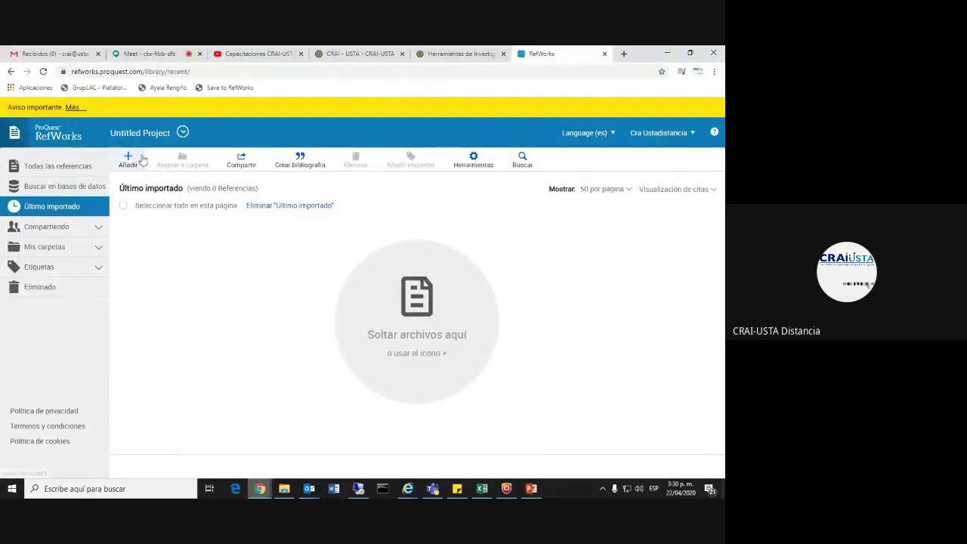
Step: Reopen the Herramientas page, dismiss the translation offer, and point out the "Guardar referencias en la web" section
click(473, 165)
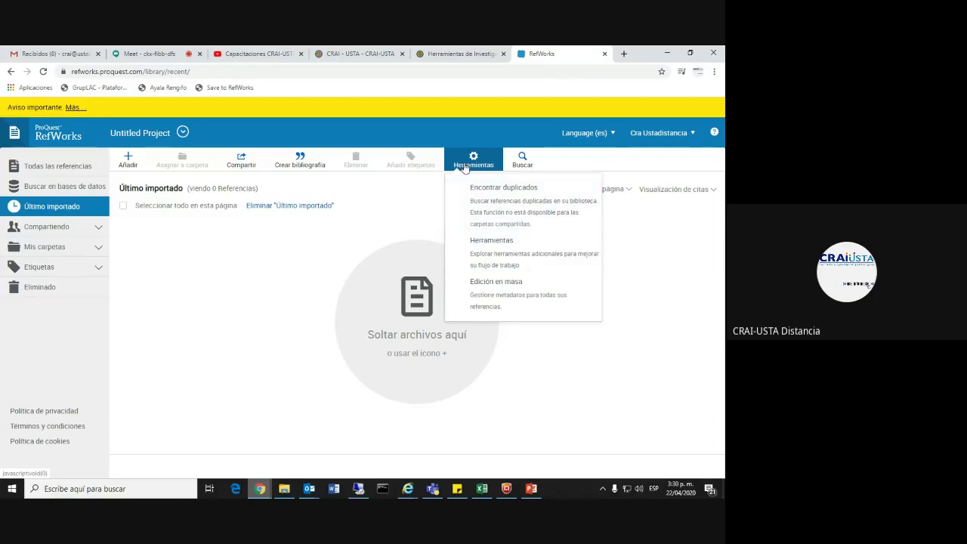
click(488, 259)
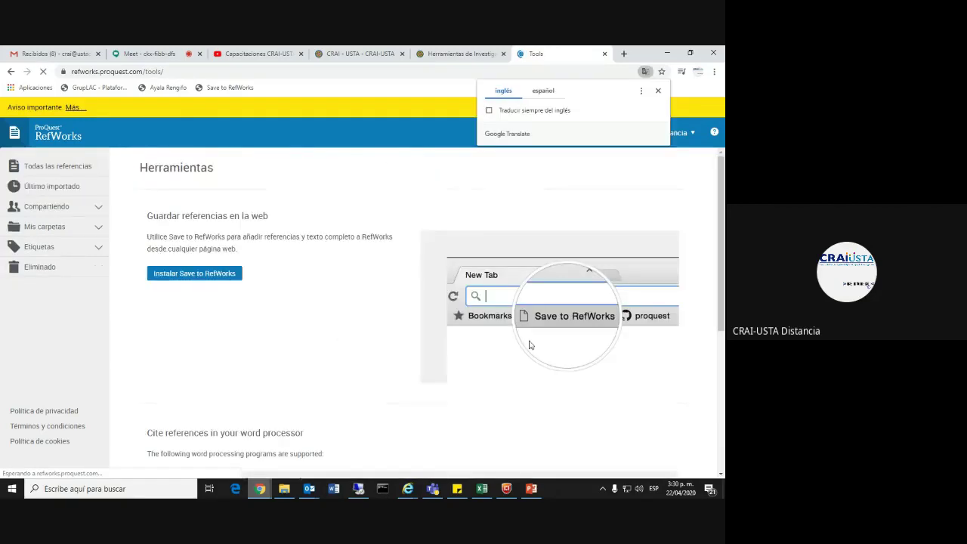
click(659, 91)
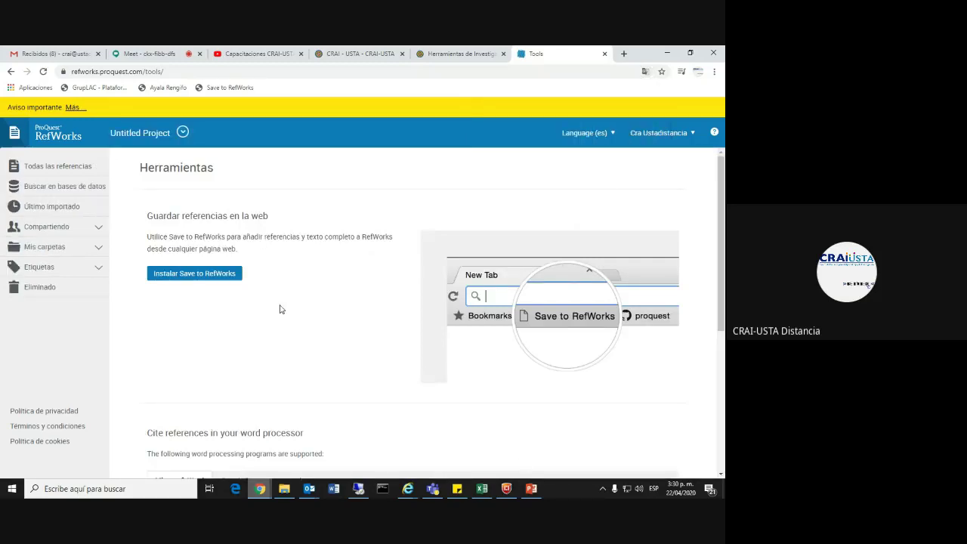
scroll(350, 318, down, 1)
scroll(350, 318, up, 1)
drag(148, 214, 280, 218)
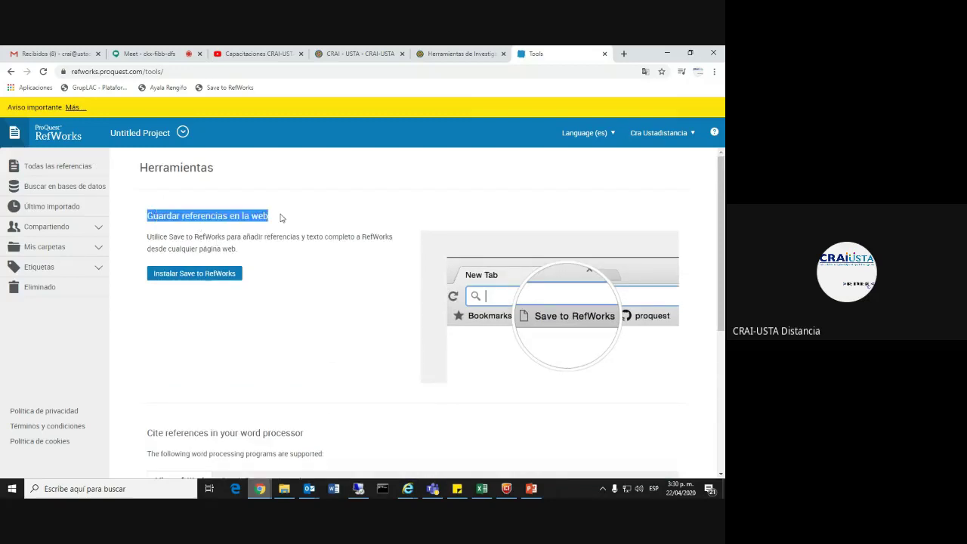
click(284, 219)
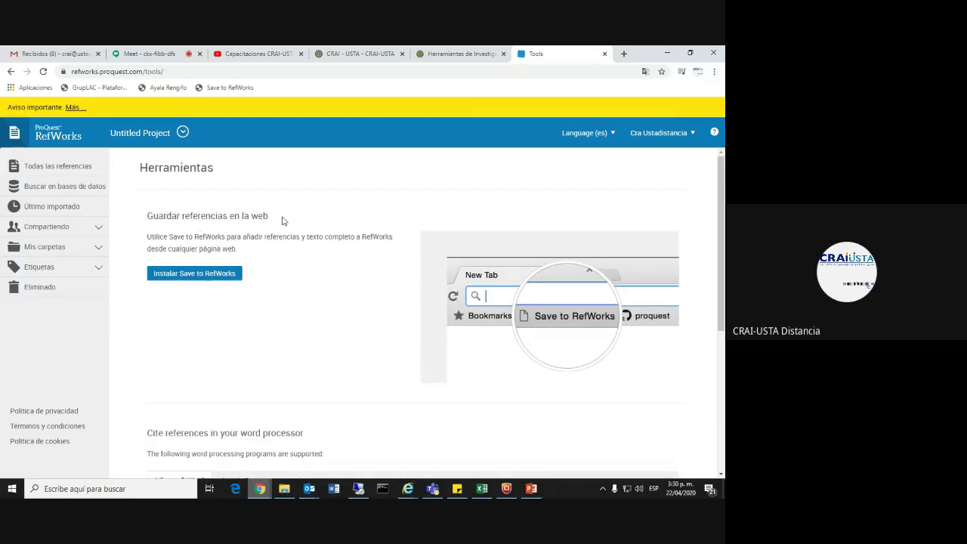
Step: Reopen the Save to RefWorks installation dialog and demonstrate moving its button toward the bookmarks bar without adding a second bookmark
click(178, 275)
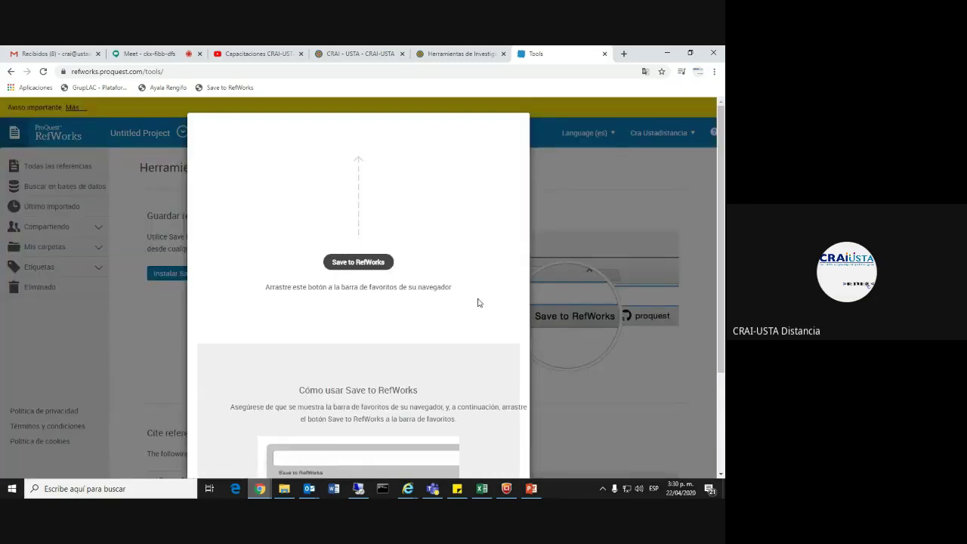
mouse_move(357, 255)
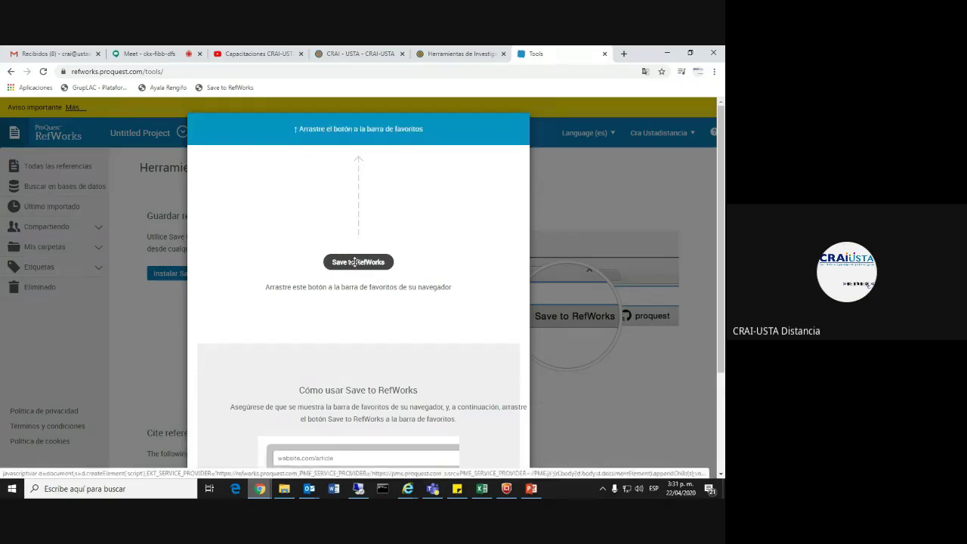
drag(358, 262, 360, 262)
drag(260, 111, 236, 95)
drag(358, 261, 584, 214)
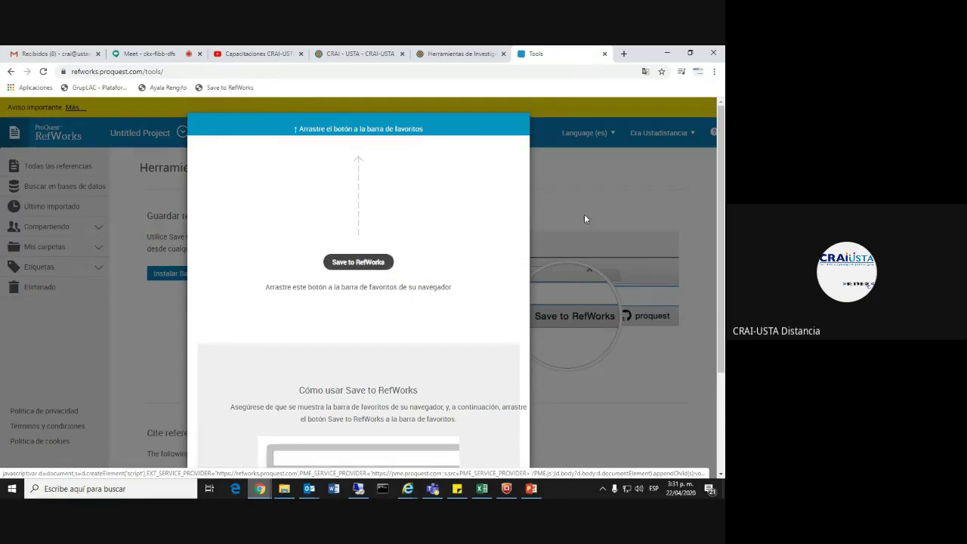
Step: Close the Save to RefWorks installation dialog, check the participant list in the Google Meet call, and return to the RefWorks tools page
click(584, 213)
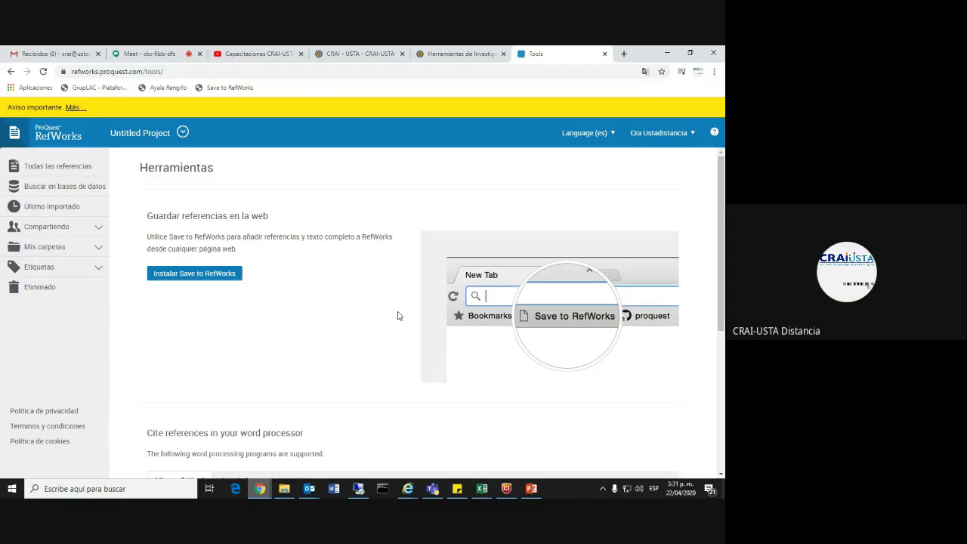
click(151, 53)
scroll(647, 235, up, 2)
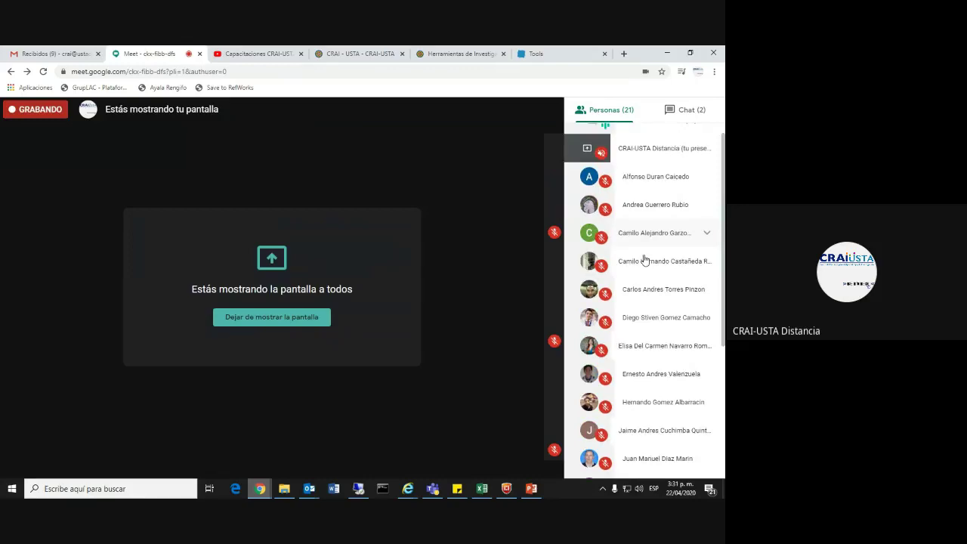
scroll(644, 260, up, 1)
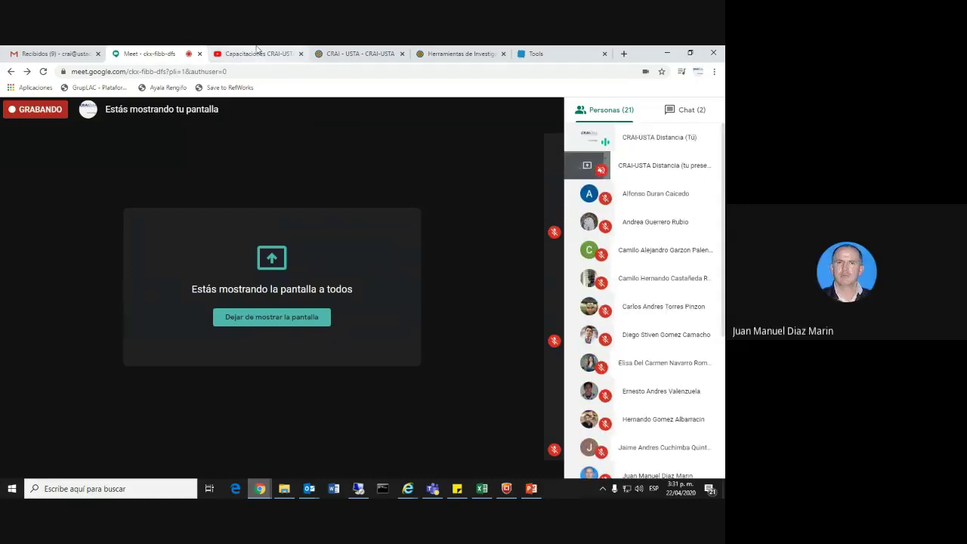
click(535, 54)
key(ctrl+2)
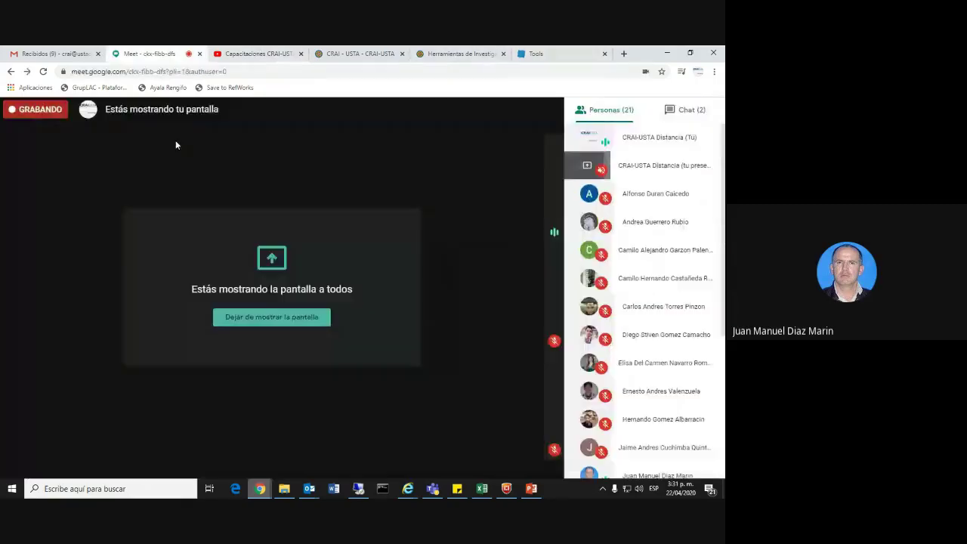
click(578, 49)
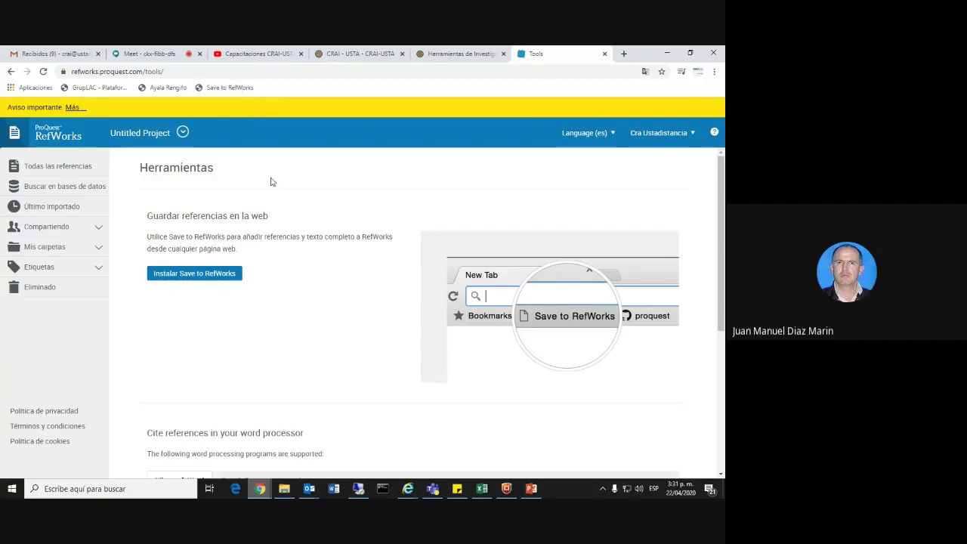
Step: Reopen the Save to RefWorks installation dialog, point out the button for the bookmarks bar, and close the dialog
click(201, 274)
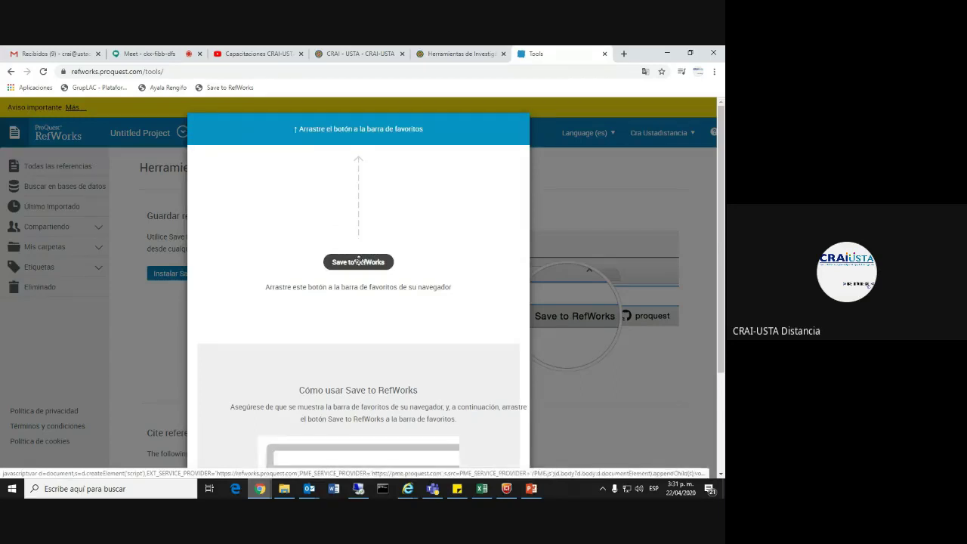
mouse_move(358, 260)
mouse_down()
mouse_move(275, 92)
mouse_move(338, 242)
mouse_move(296, 95)
mouse_move(351, 270)
mouse_move(300, 127)
mouse_move(276, 95)
mouse_move(364, 257)
mouse_move(358, 265)
mouse_move(360, 246)
mouse_move(352, 265)
mouse_move(357, 255)
mouse_move(361, 264)
mouse_move(337, 214)
mouse_move(358, 275)
mouse_up()
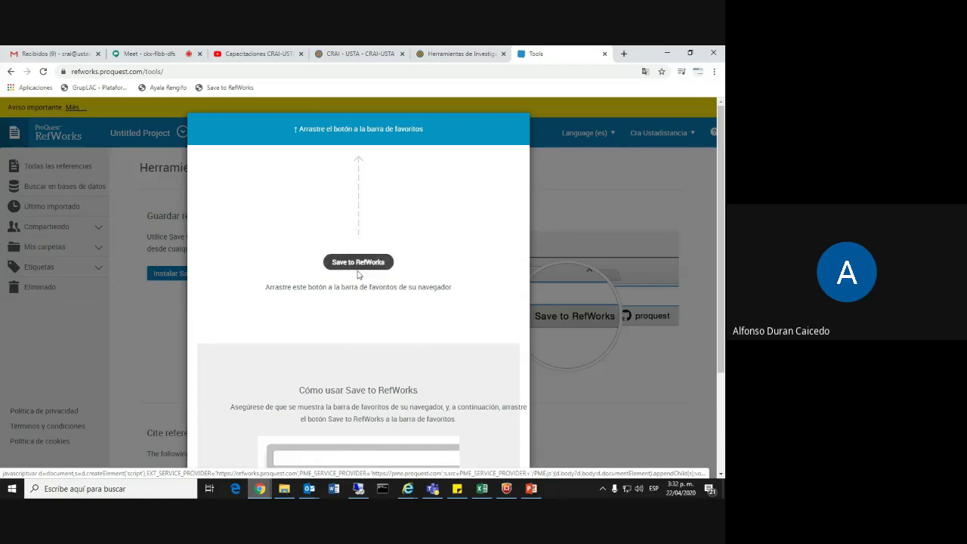
click(566, 193)
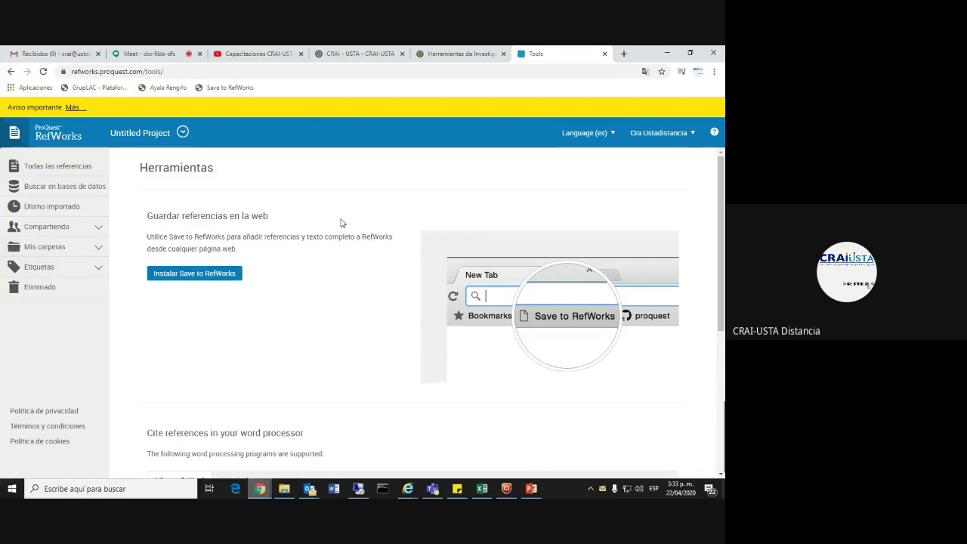
Step: Delete the bookmark located between GrupLAC and Save to RefWorks from the bookmarks bar
click(243, 71)
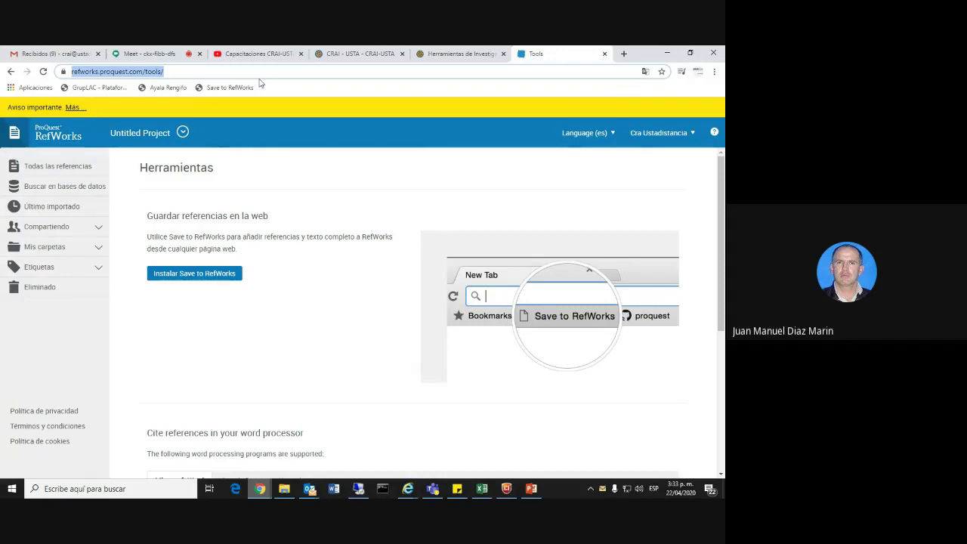
click(298, 95)
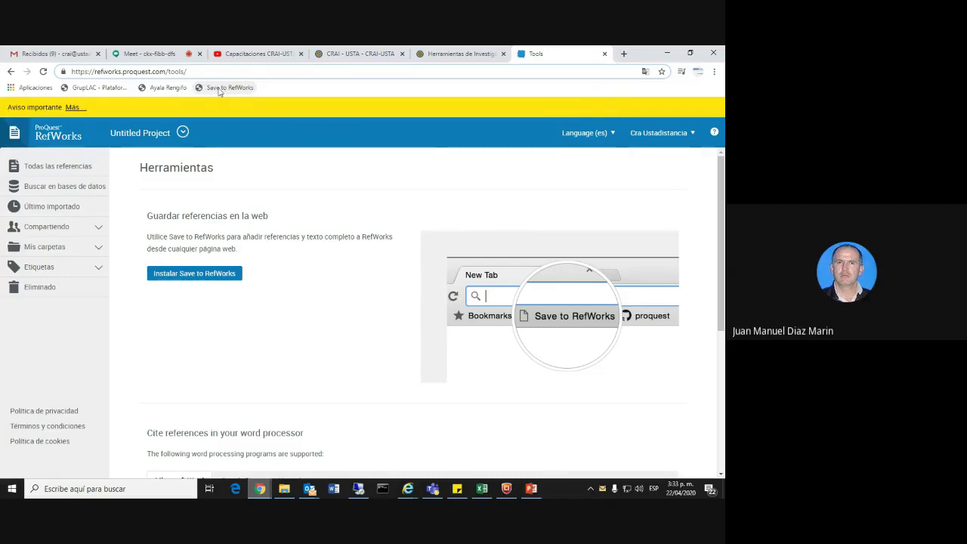
right_click(158, 90)
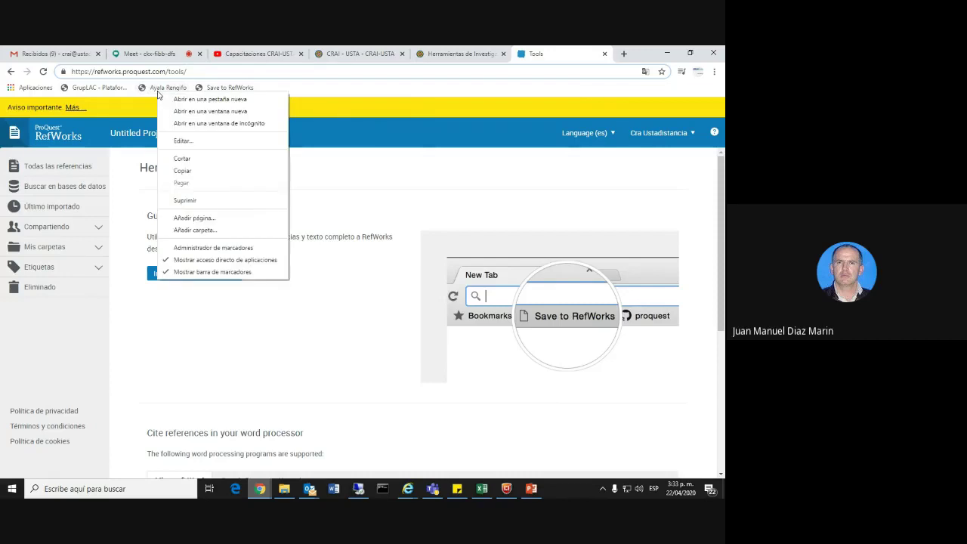
click(193, 200)
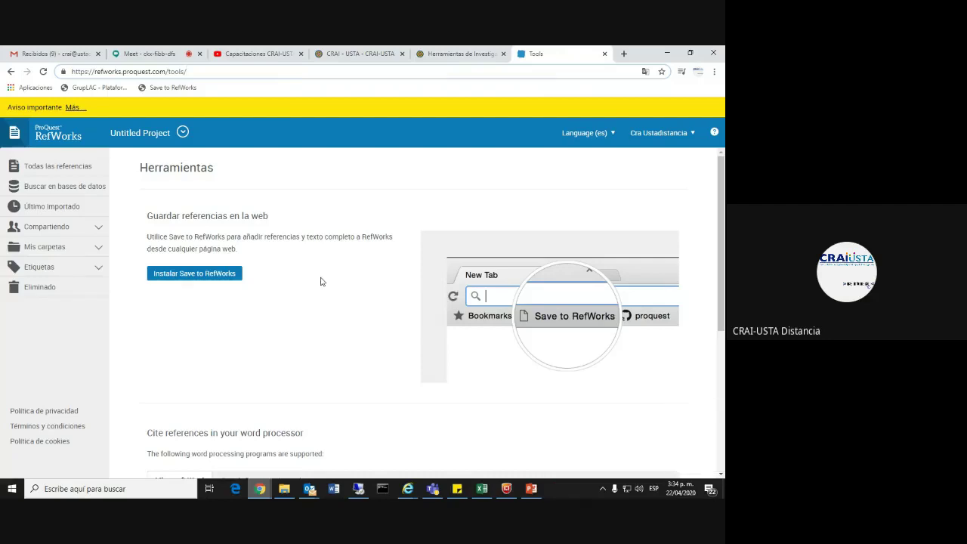
Step: Show the Google Docs citation option, view the ProQuest RefWorks add-on page in G Suite Marketplace, and close that page
scroll(320, 281, down, 2)
scroll(321, 281, up, 2)
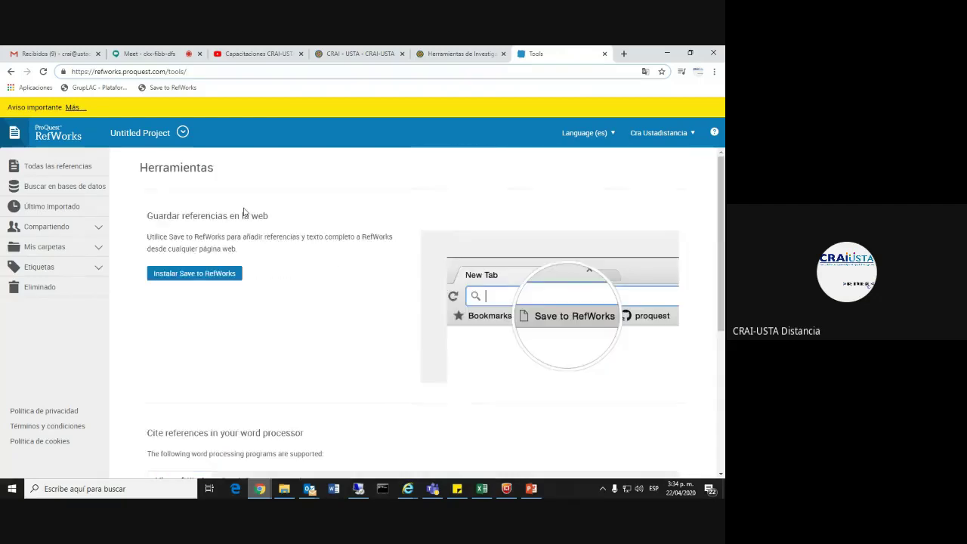
scroll(295, 242, down, 3)
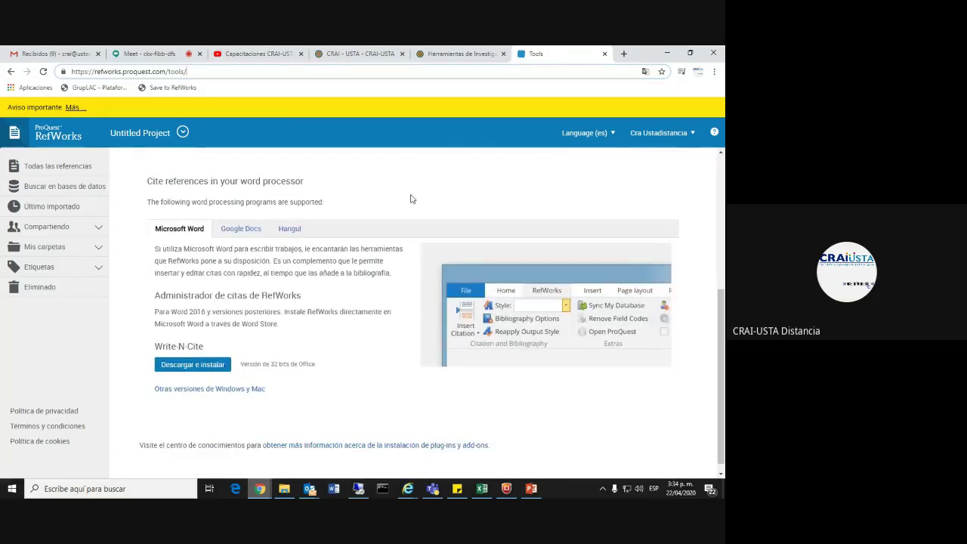
click(237, 229)
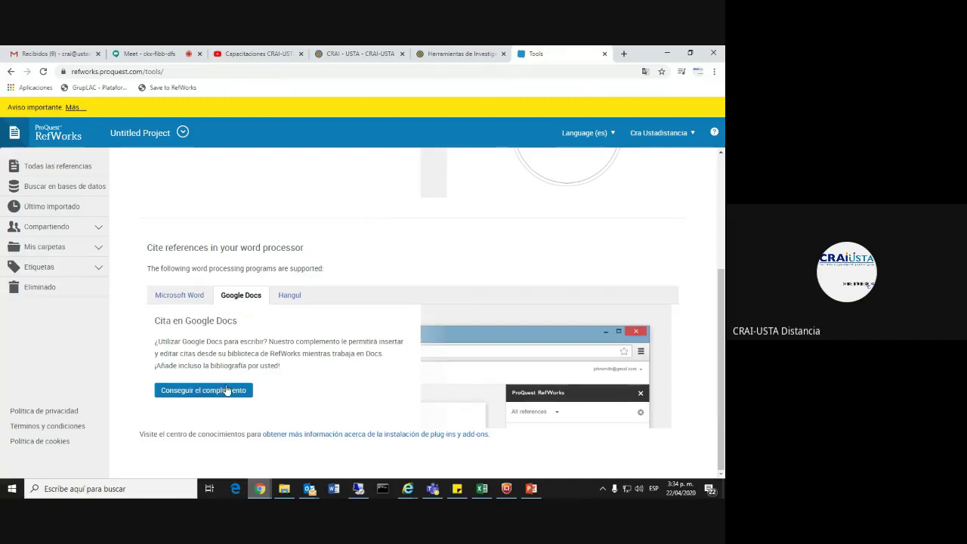
click(204, 389)
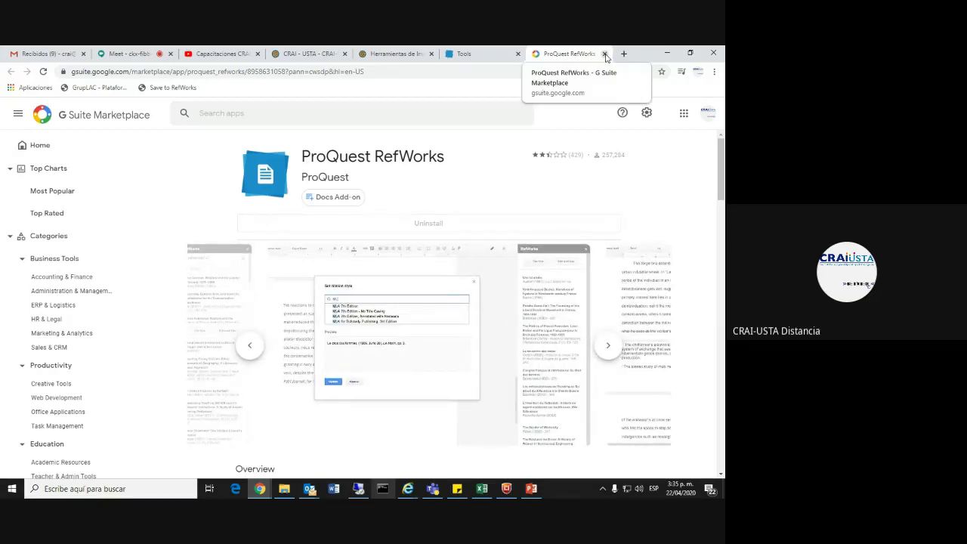
click(604, 54)
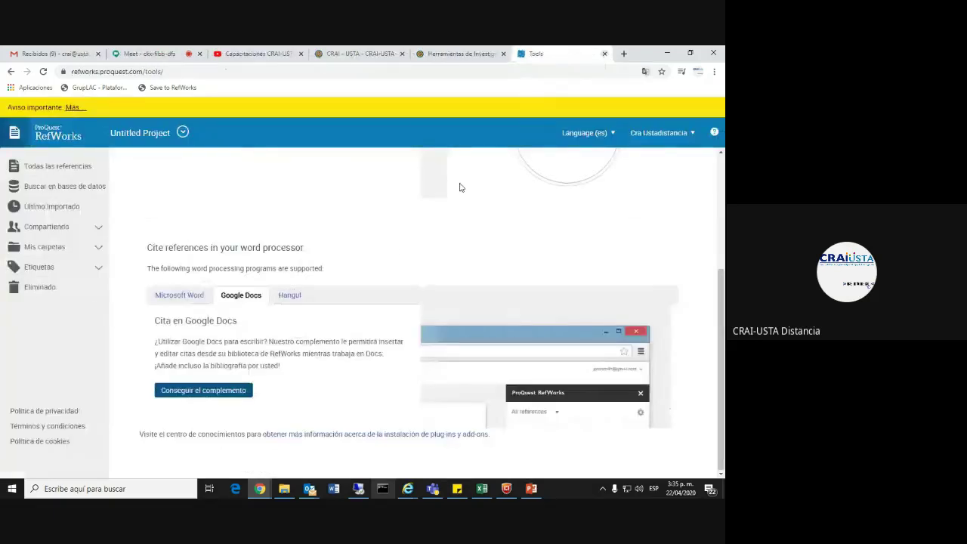
Step: Review the web-saving section and compare the Microsoft Word, Hangul and Google Docs options for citing references in a word processor
scroll(391, 252, up, 2)
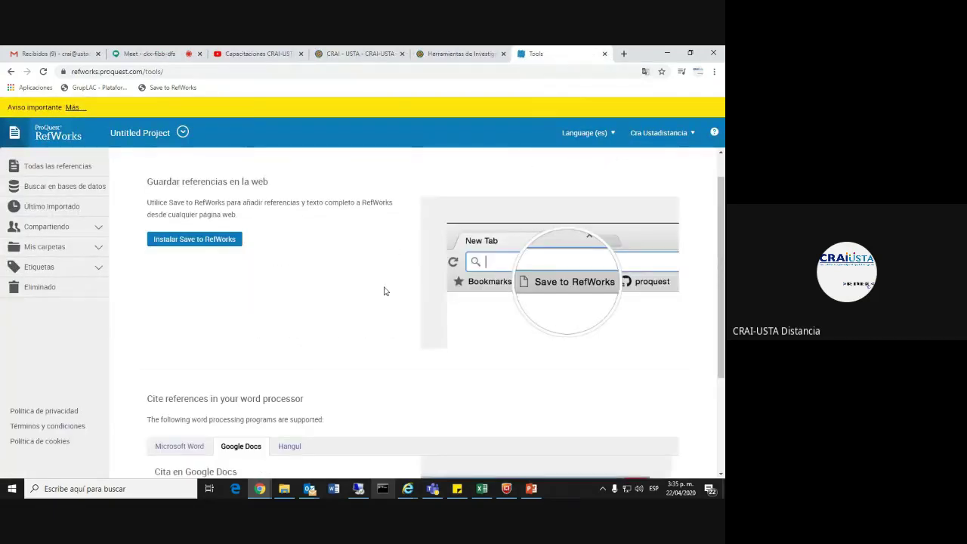
scroll(385, 291, up, 1)
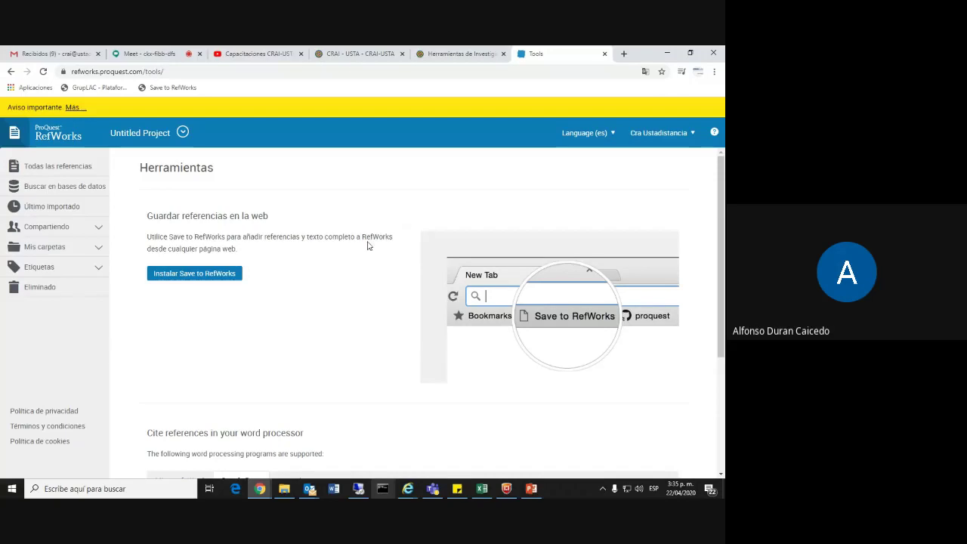
scroll(364, 247, down, 3)
scroll(362, 249, down, 1)
scroll(363, 248, up, 4)
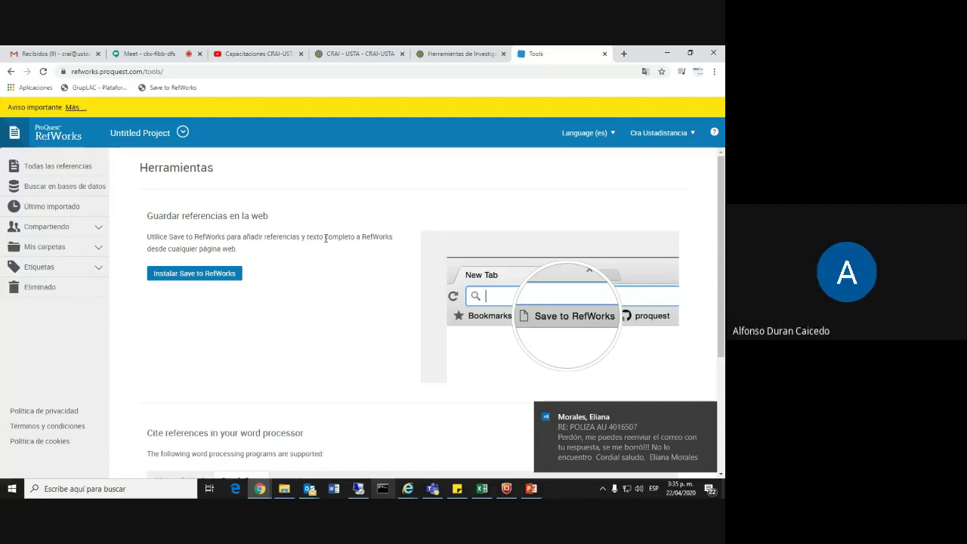
scroll(333, 250, down, 3)
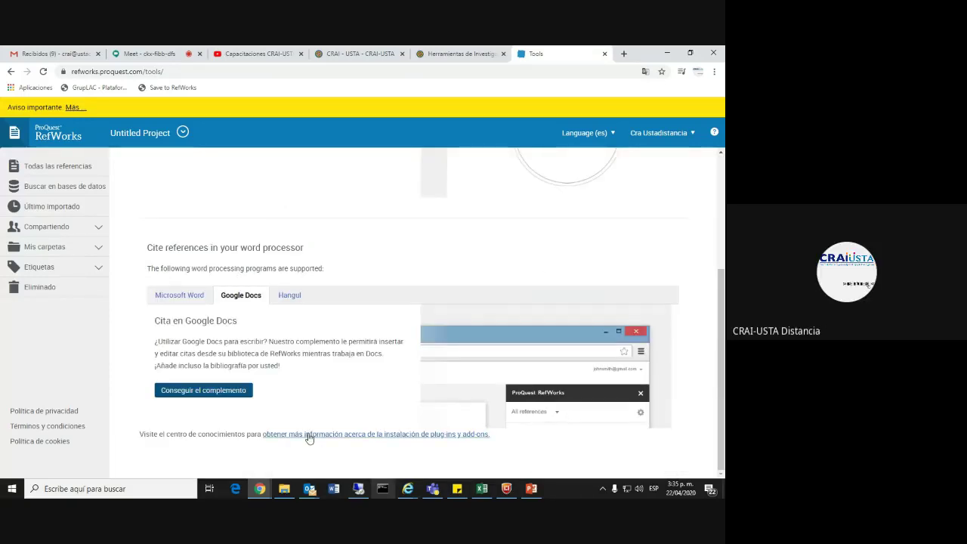
click(186, 297)
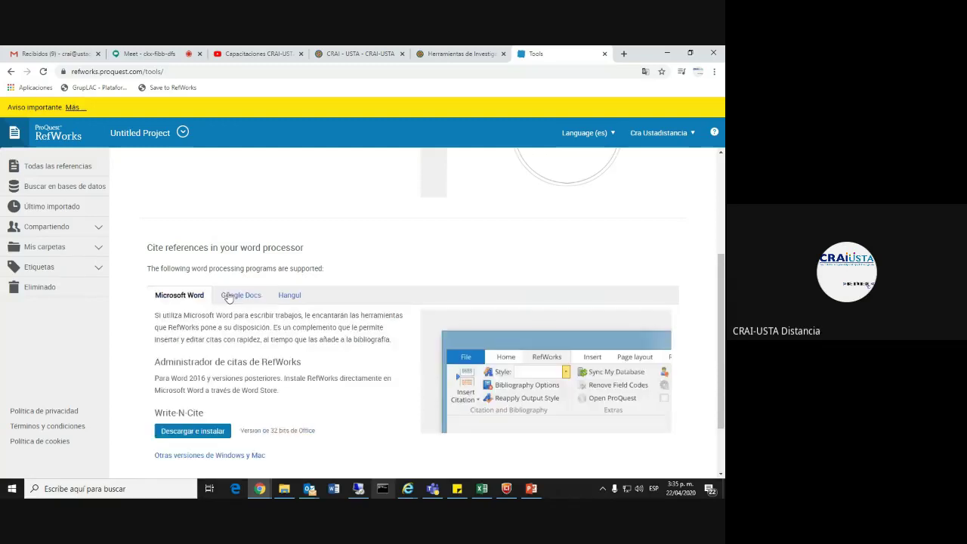
click(290, 298)
click(182, 299)
click(242, 296)
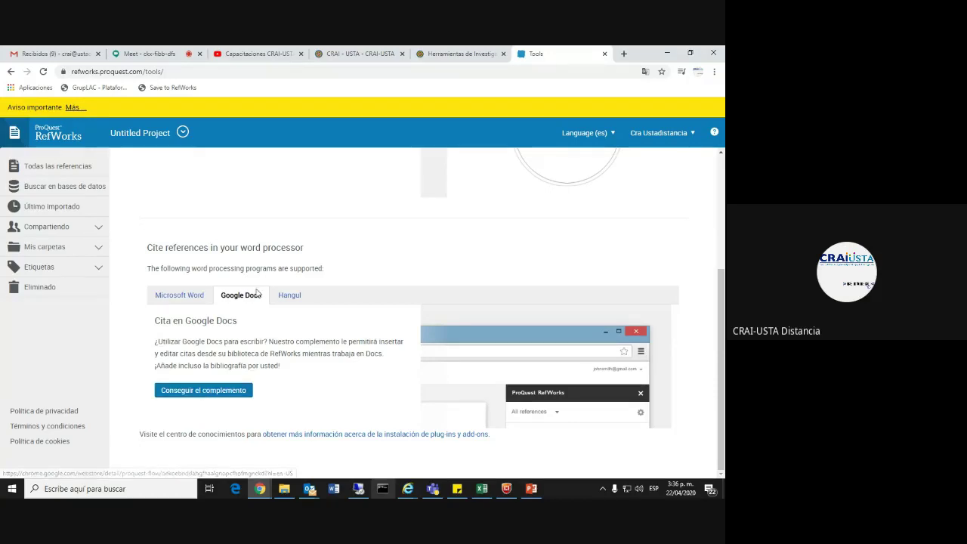
Step: Reopen the Google Docs add-on's Marketplace page, dismiss the translation offer, and close the page to return to Herramientas
click(210, 391)
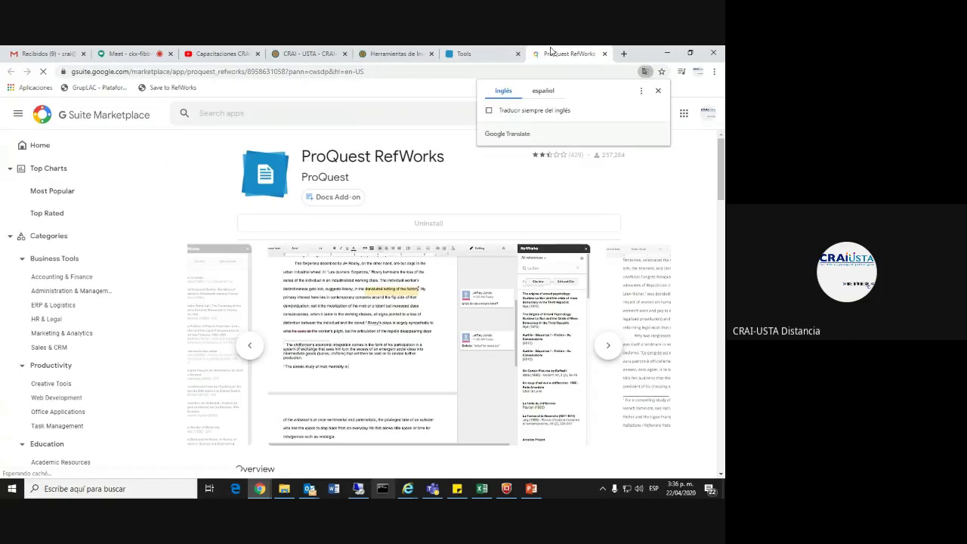
click(658, 90)
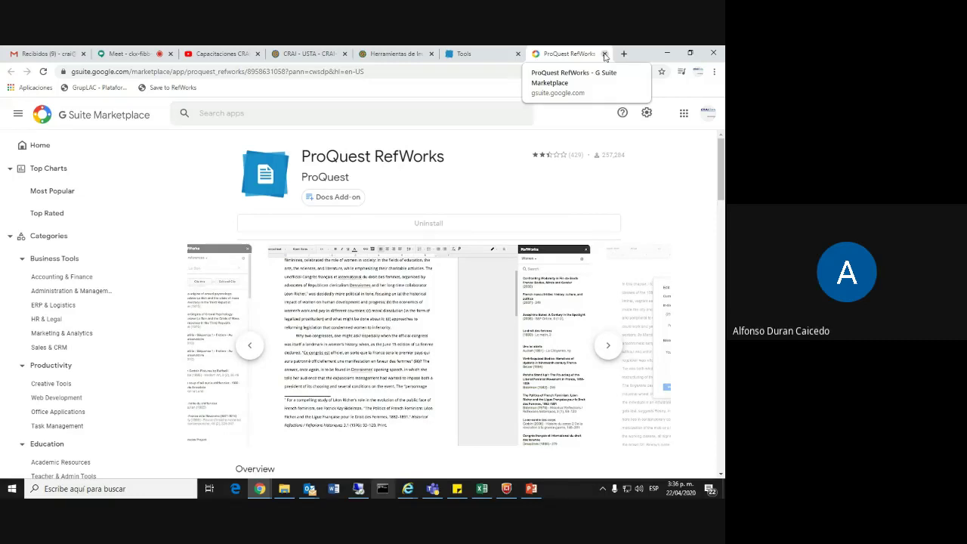
click(605, 54)
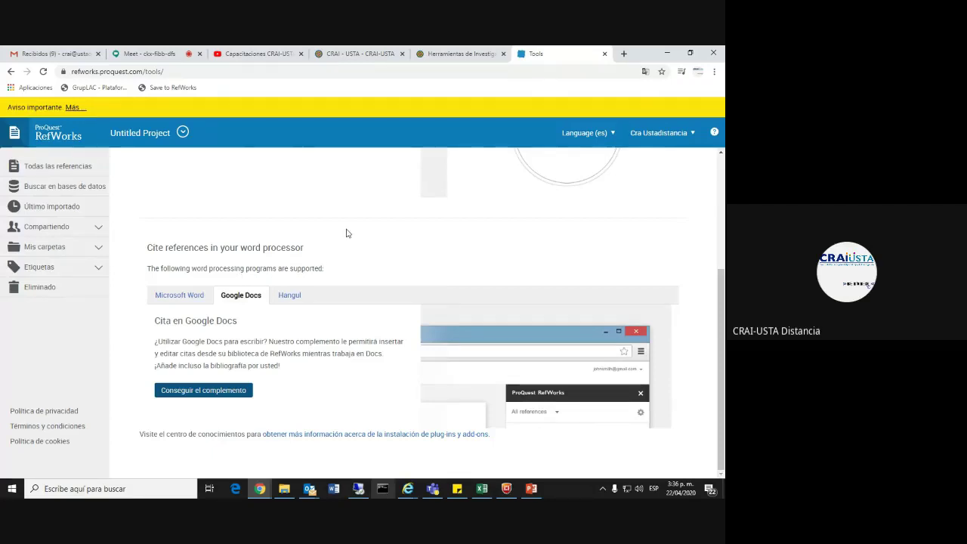
scroll(340, 335, up, 5)
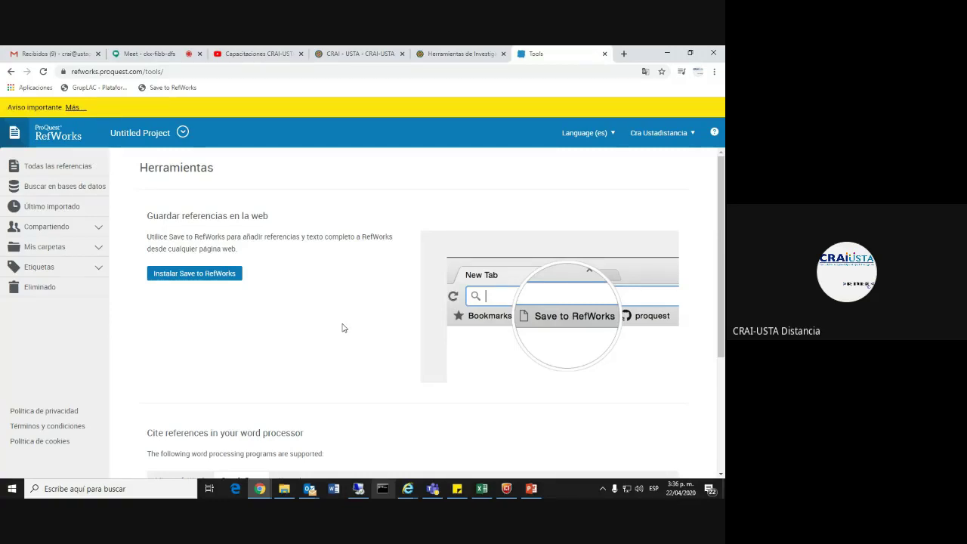
Step: Read the latest chat messages in the Google Meet call, close the chat, and return to the RefWorks tools page
mouse_move(309, 489)
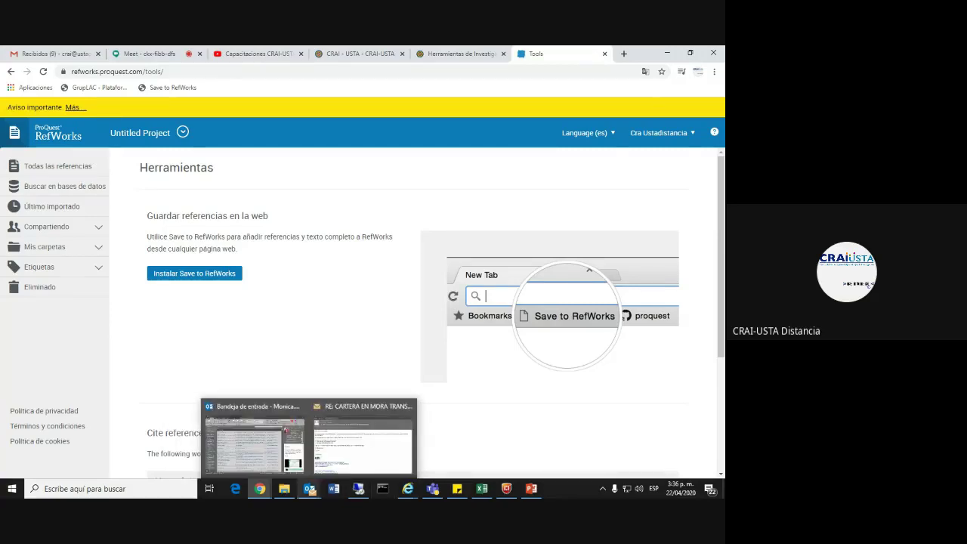
click(186, 53)
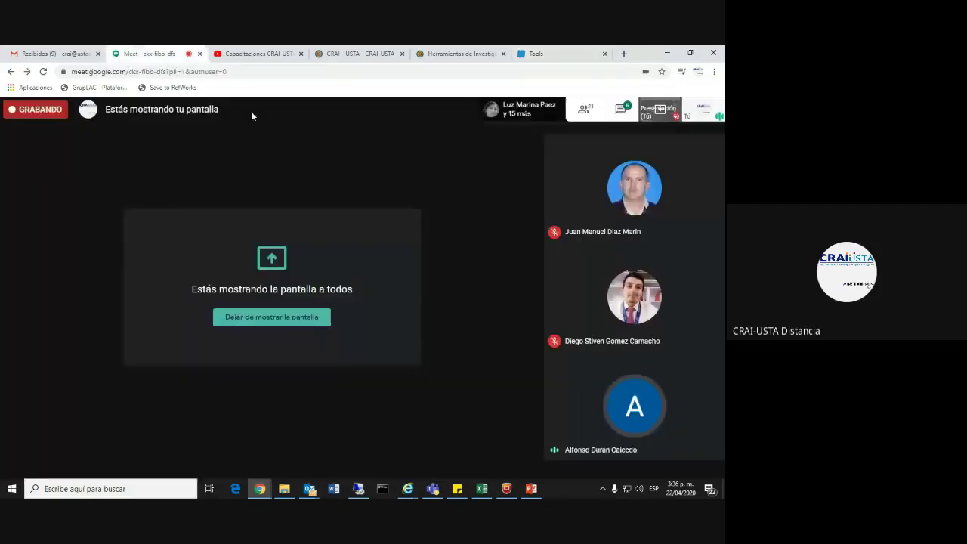
click(631, 112)
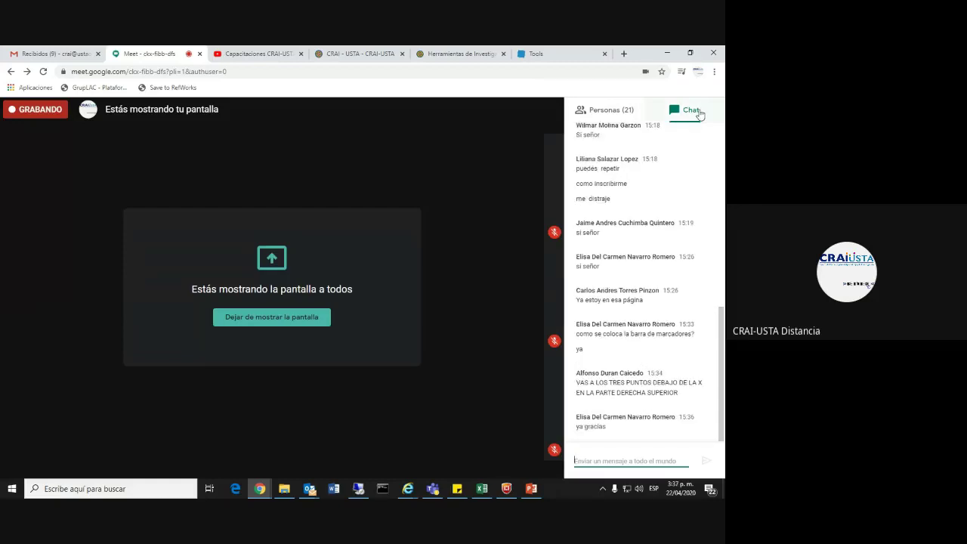
click(700, 115)
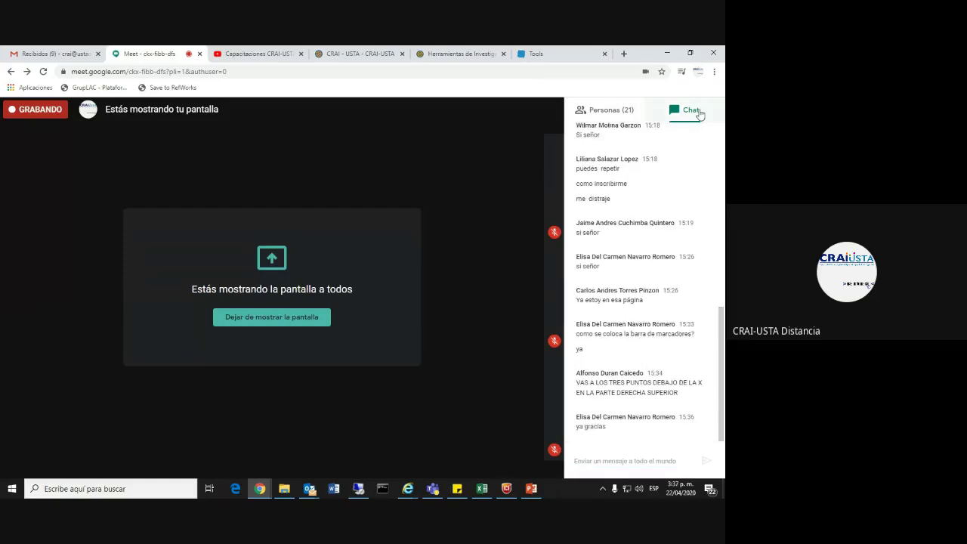
click(503, 124)
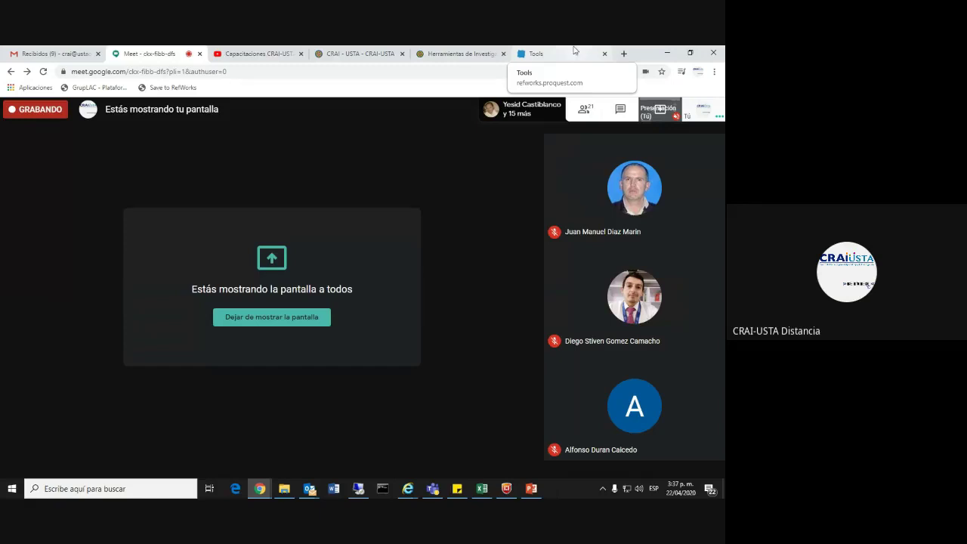
click(574, 52)
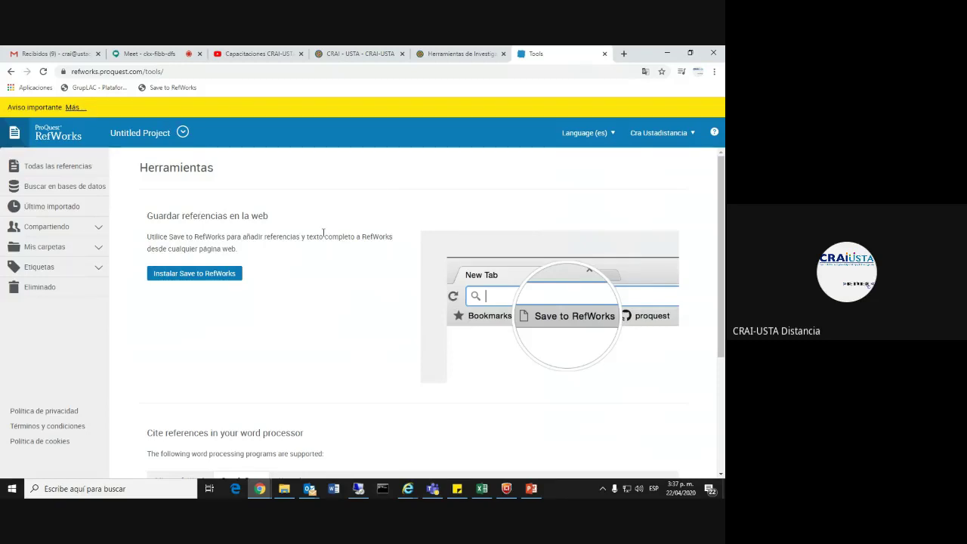
Step: Search for google scholar in a new browser tab and open the Google Scholar site from the results
click(623, 55)
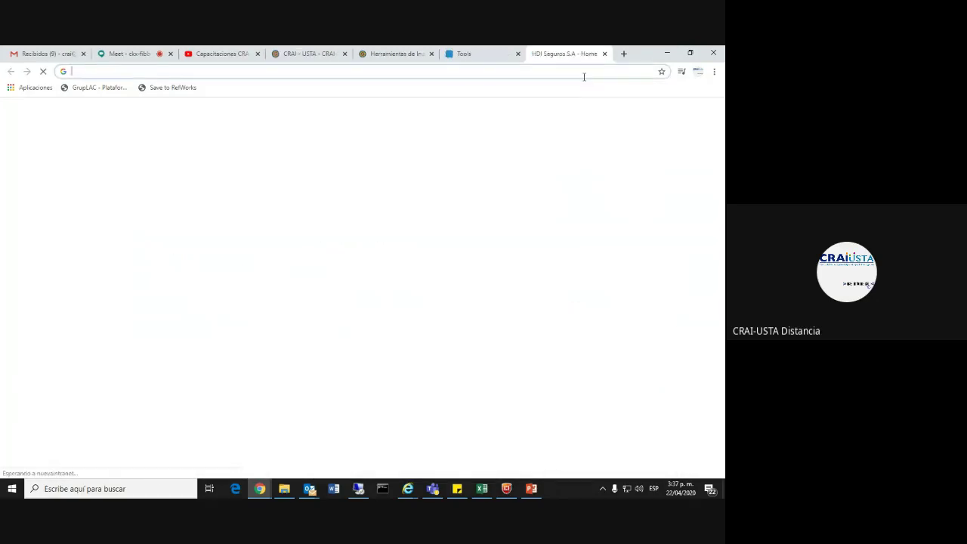
text(go)
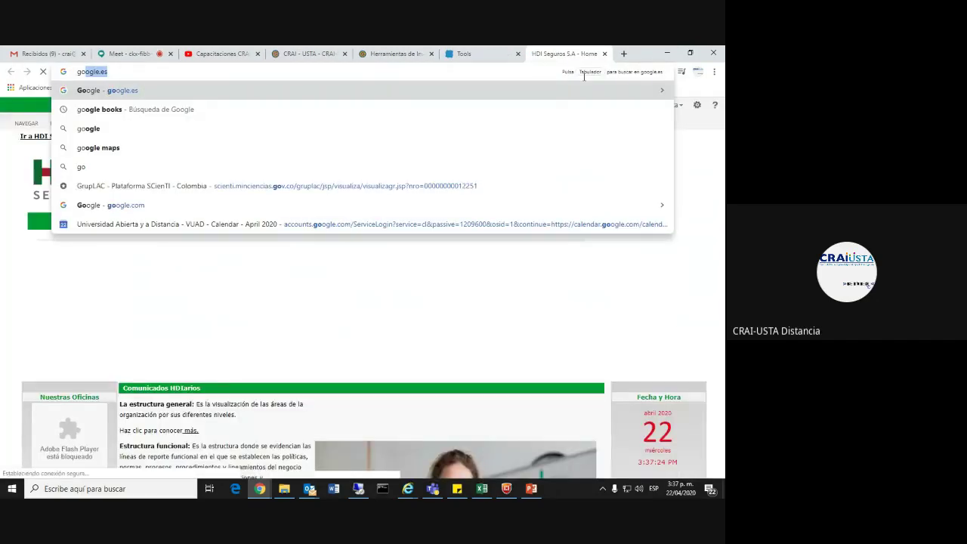
text(ogle scho)
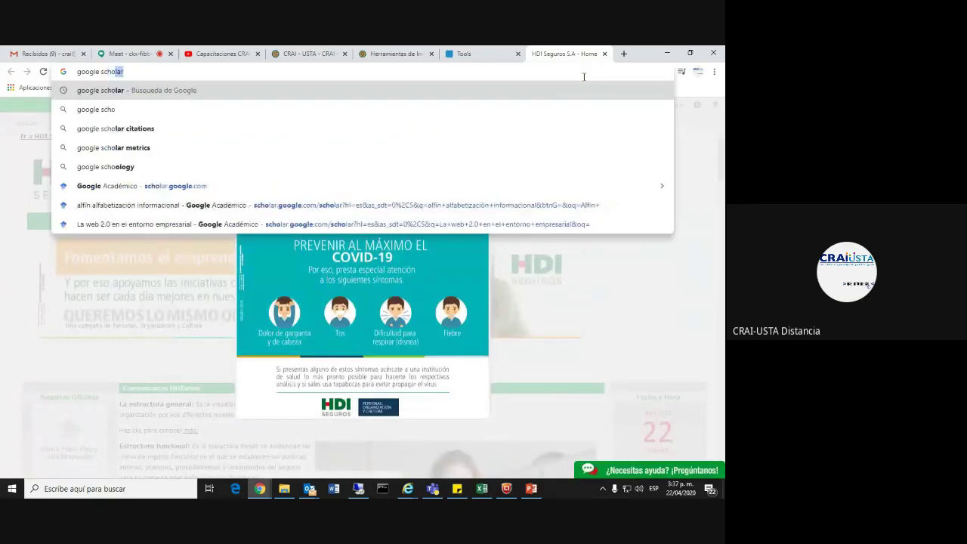
click(137, 97)
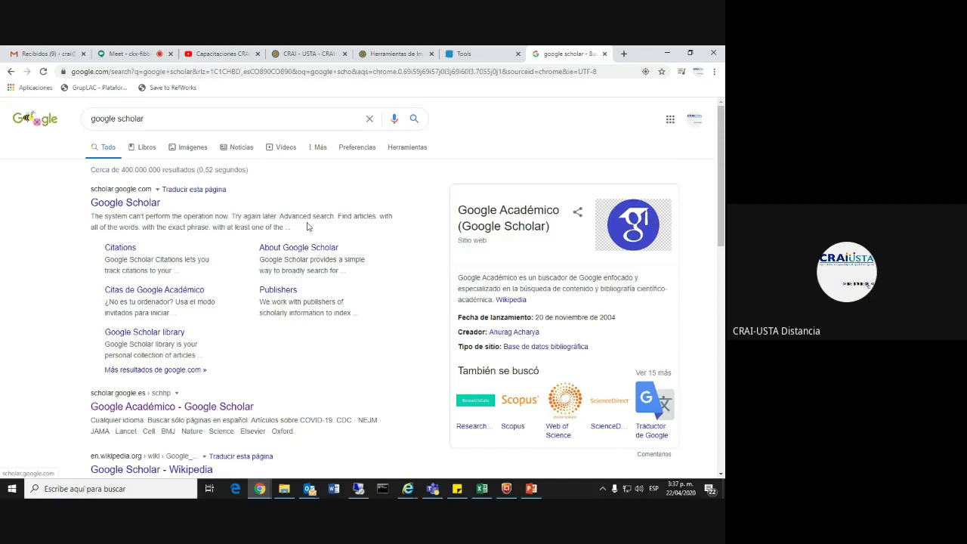
click(152, 204)
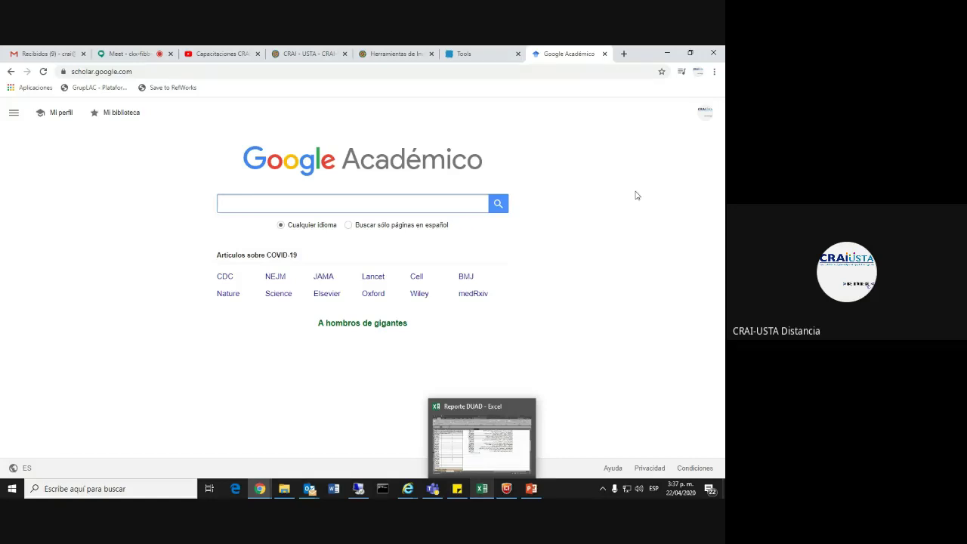
Step: Open the Google Académico settings and highlight the Gestor de bibliografía heading among the search result options
click(14, 117)
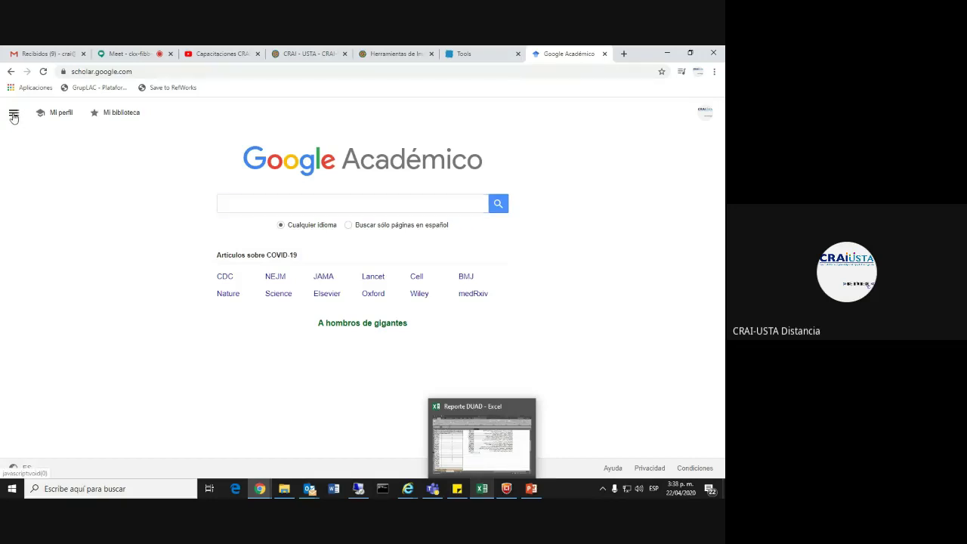
click(13, 114)
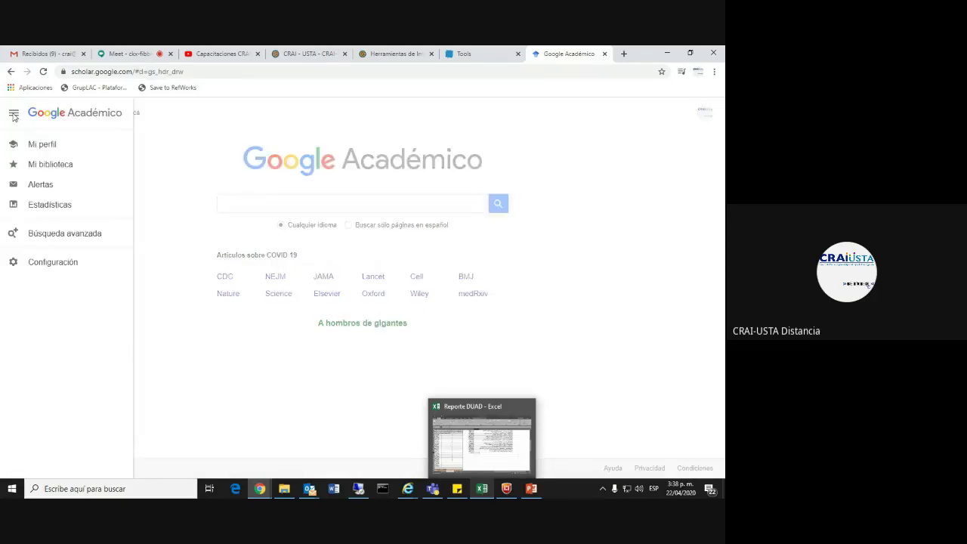
click(61, 271)
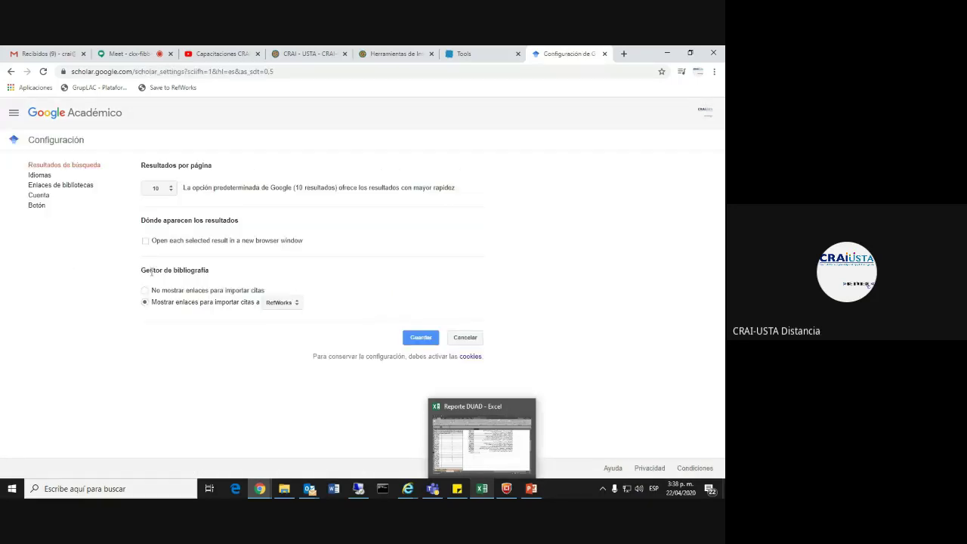
drag(142, 271, 236, 273)
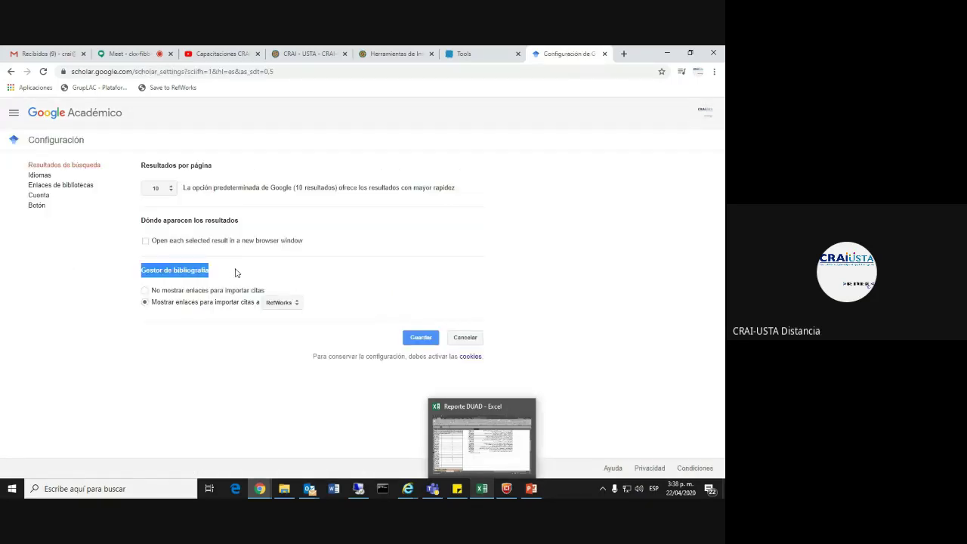
click(236, 273)
Step: Set the bibliography manager to show links for importing citations to RefWorks and save the settings
click(144, 291)
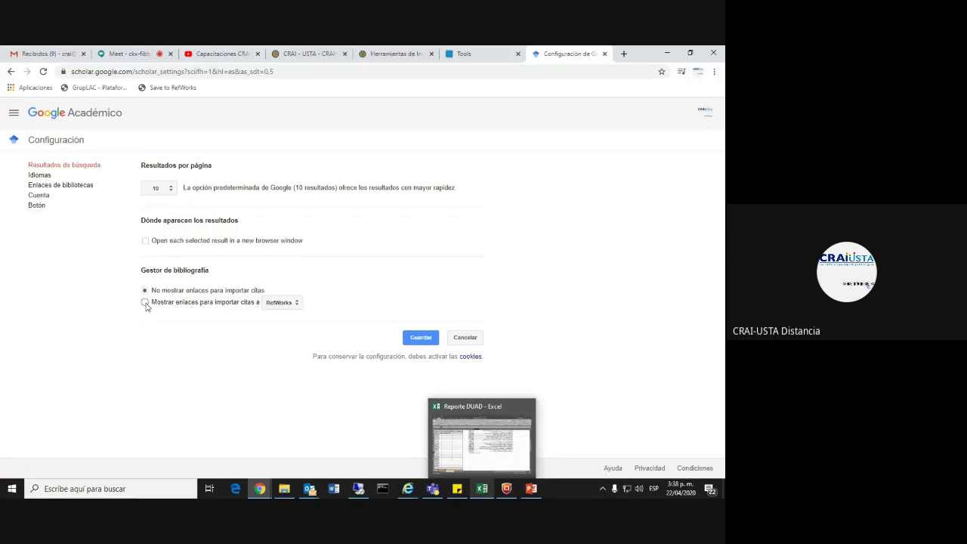
click(145, 302)
click(295, 304)
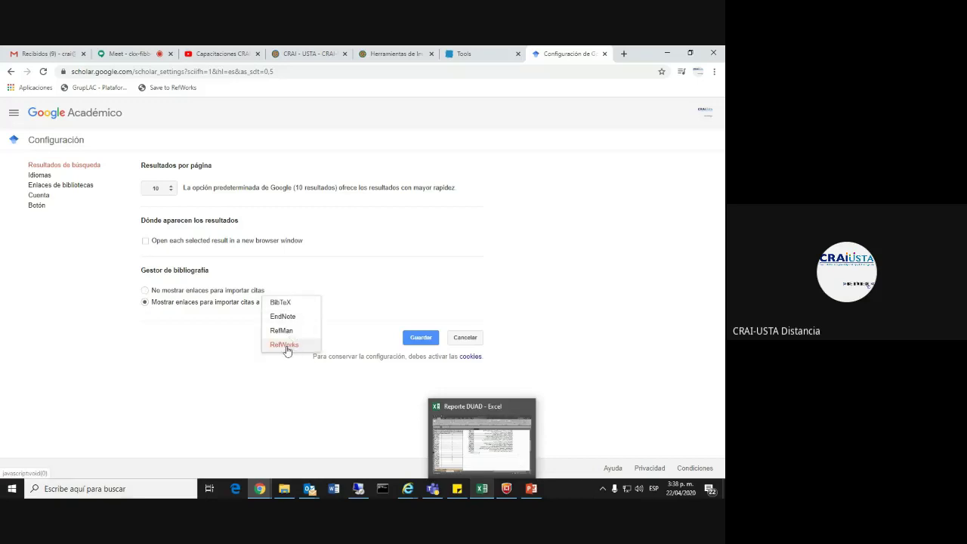
click(287, 348)
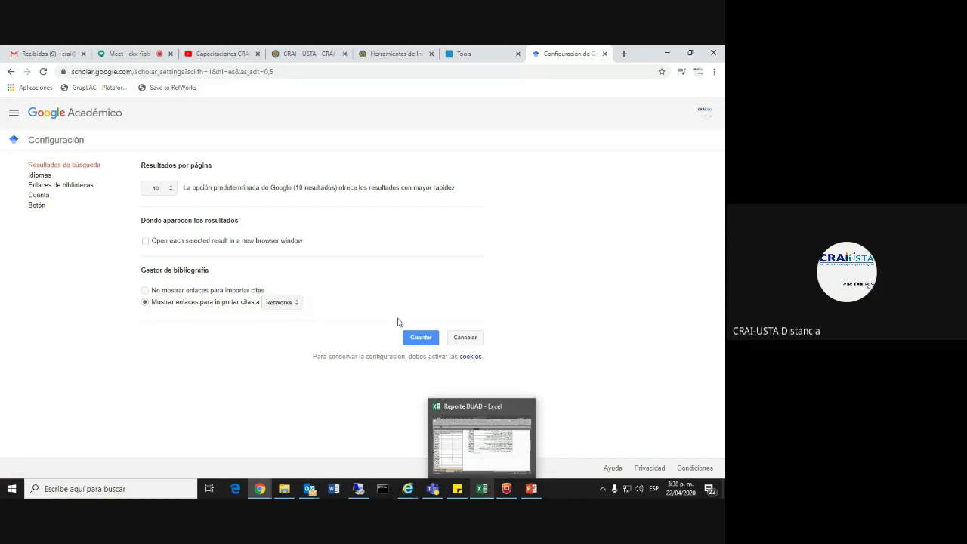
click(421, 340)
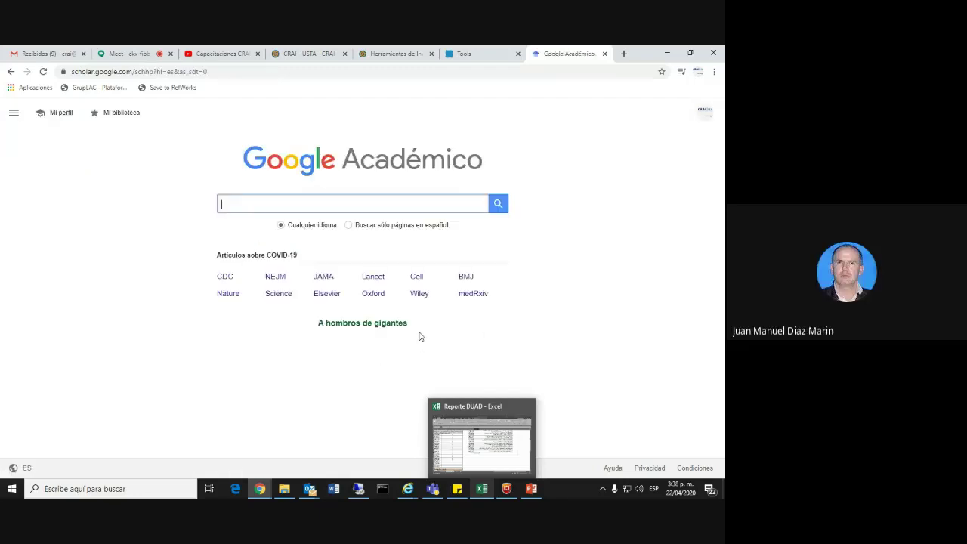
Step: Check the Google Meet call and the RefWorks tools page, and return to the Google Académico search page
click(132, 49)
click(569, 54)
click(468, 52)
click(568, 53)
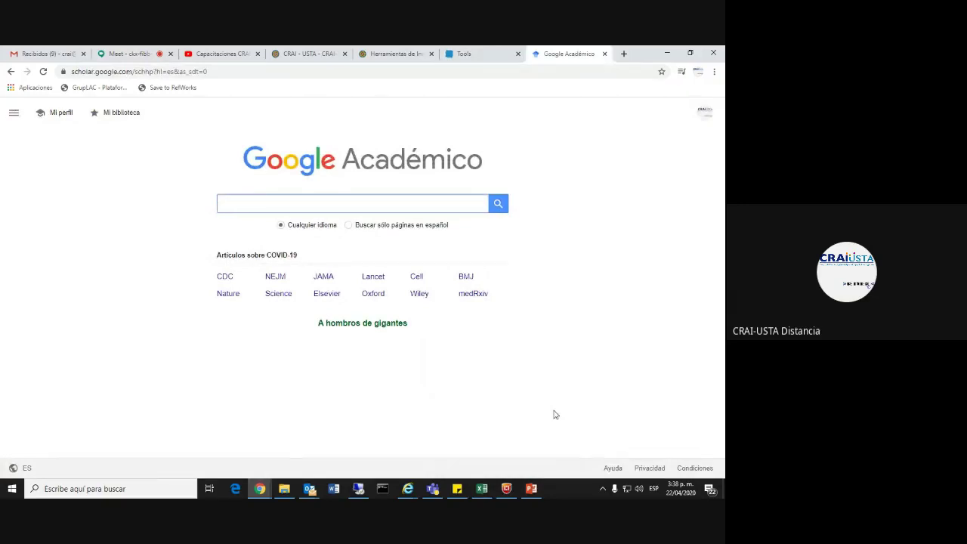
click(125, 53)
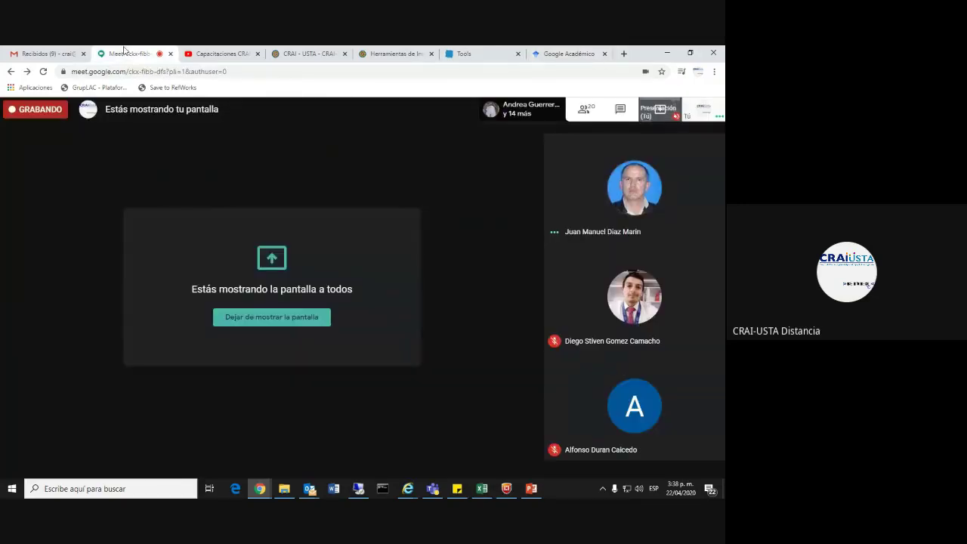
click(541, 51)
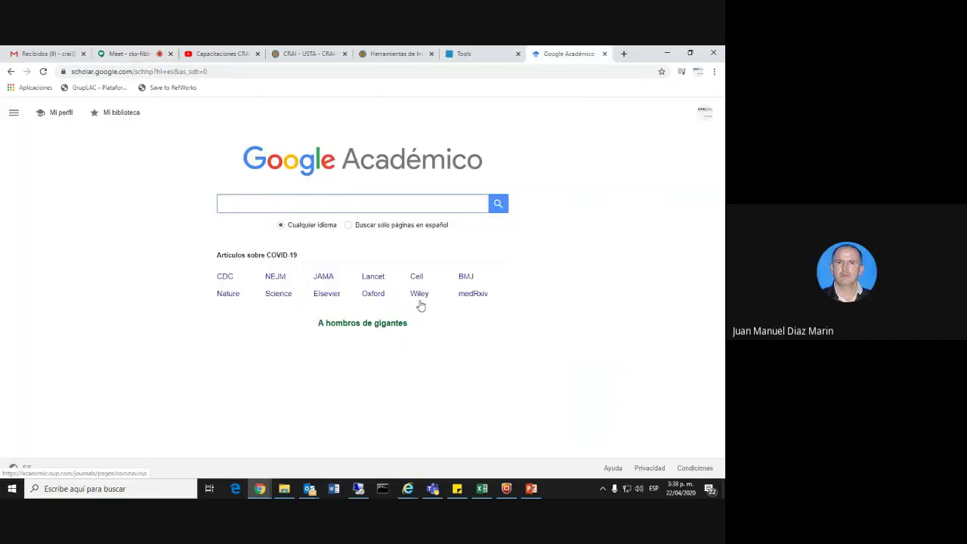
click(470, 200)
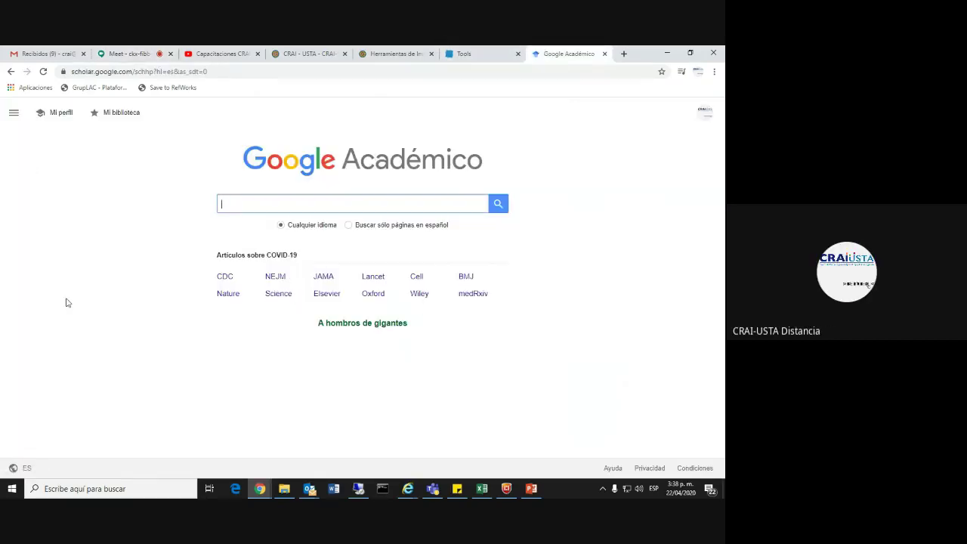
Step: Reopen the Google Académico settings, reselect RefWorks for the citation import links, and review the other bibliography managers offered
click(12, 114)
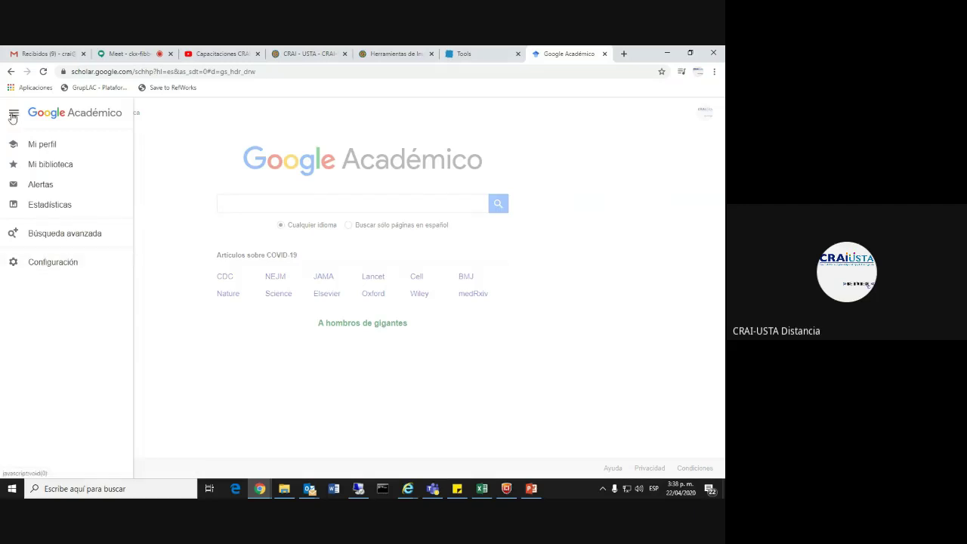
click(76, 263)
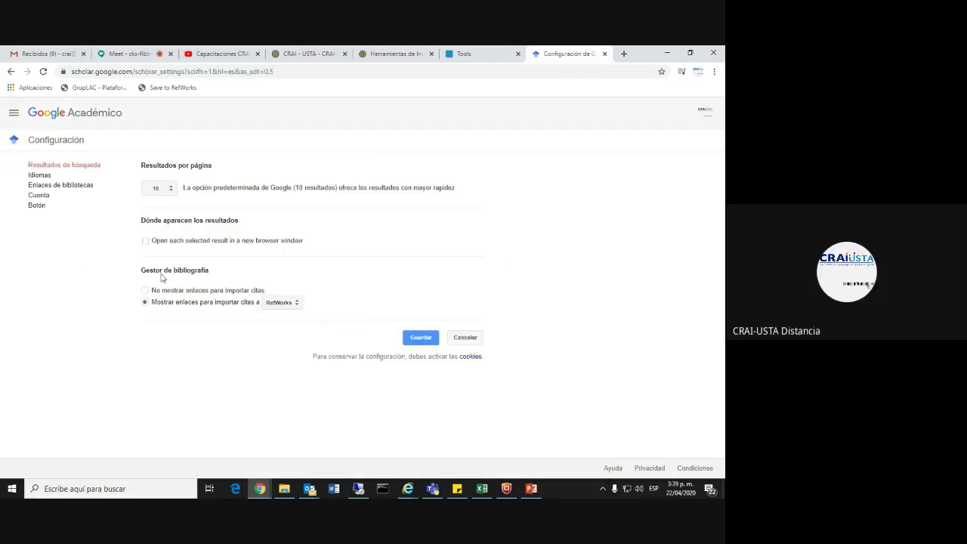
drag(141, 270, 208, 270)
click(168, 303)
click(145, 302)
click(288, 305)
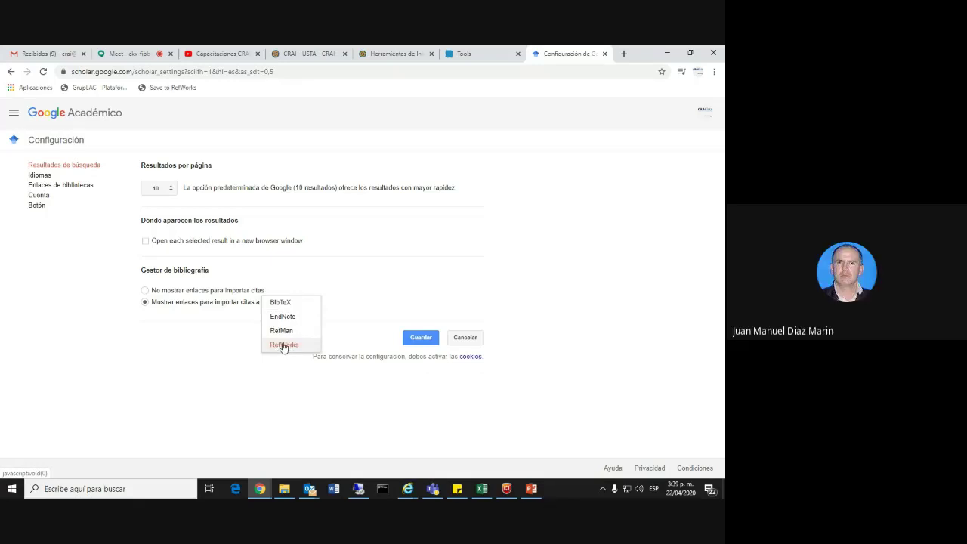
click(279, 346)
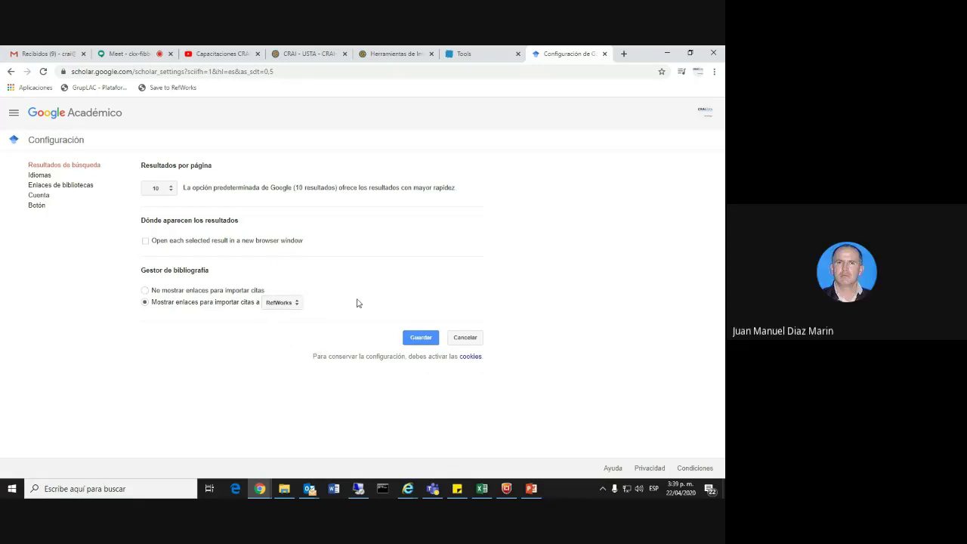
click(280, 302)
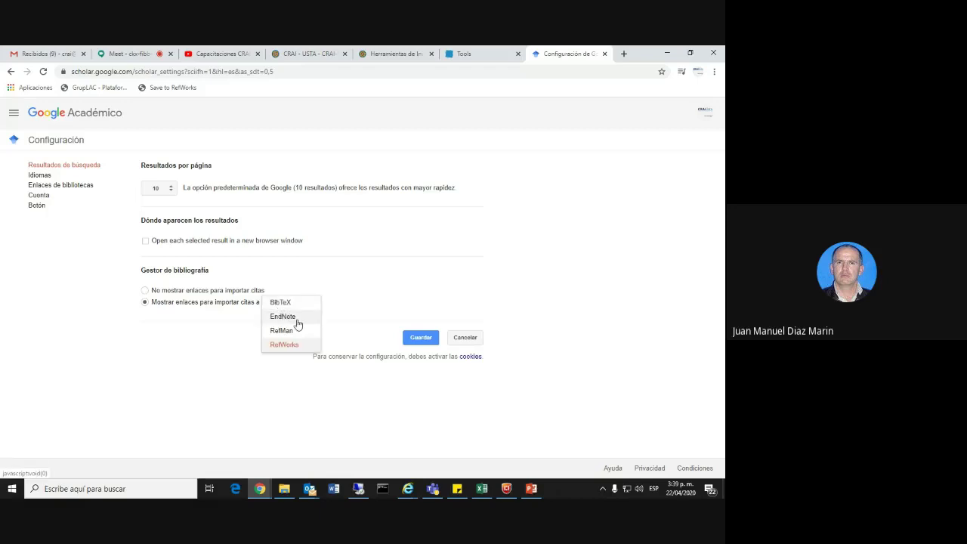
click(306, 278)
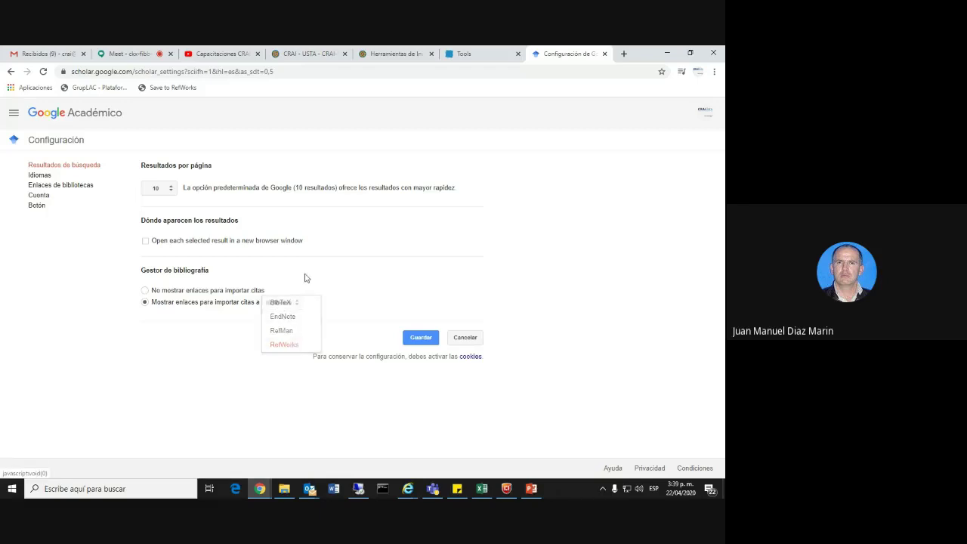
Step: Show again how to reach Configuración from the Google Académico side menu, reloading the search results settings
click(55, 170)
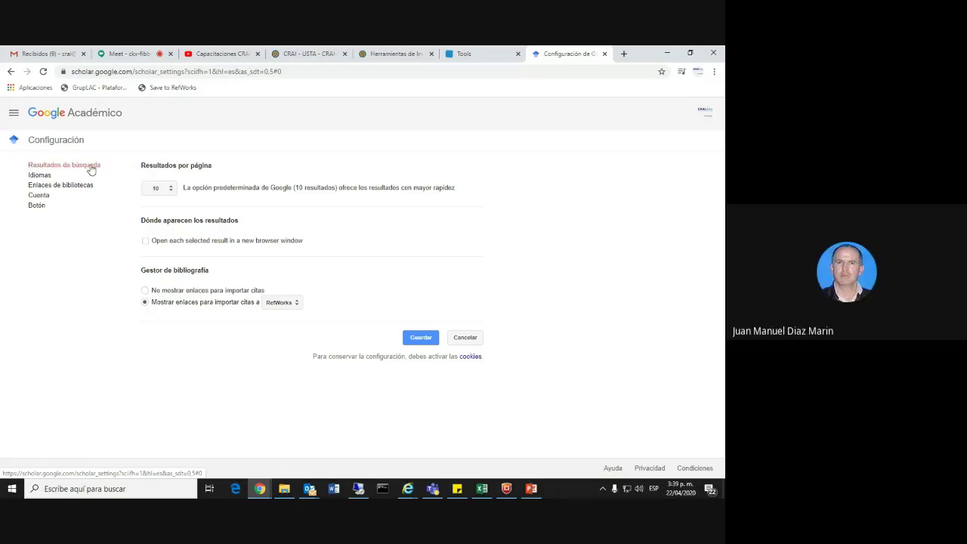
click(13, 114)
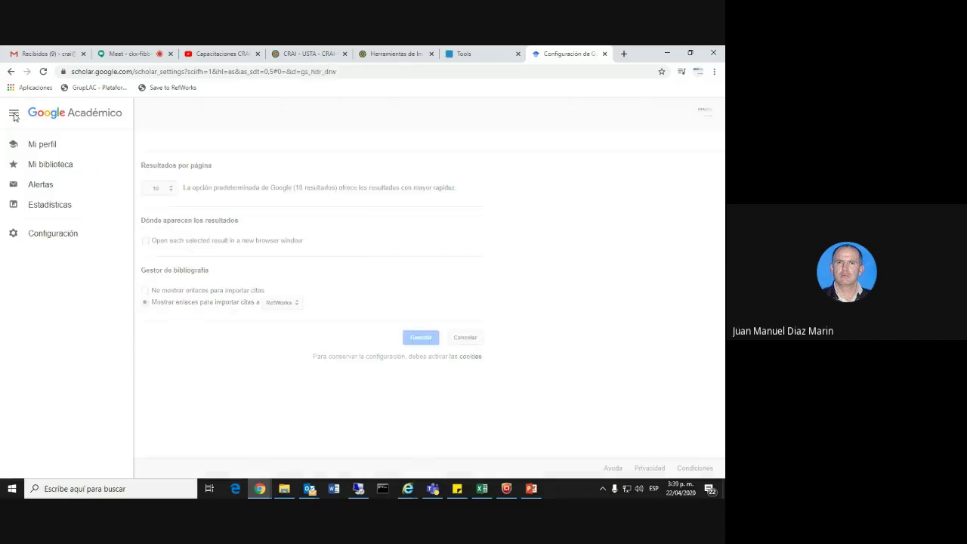
click(14, 115)
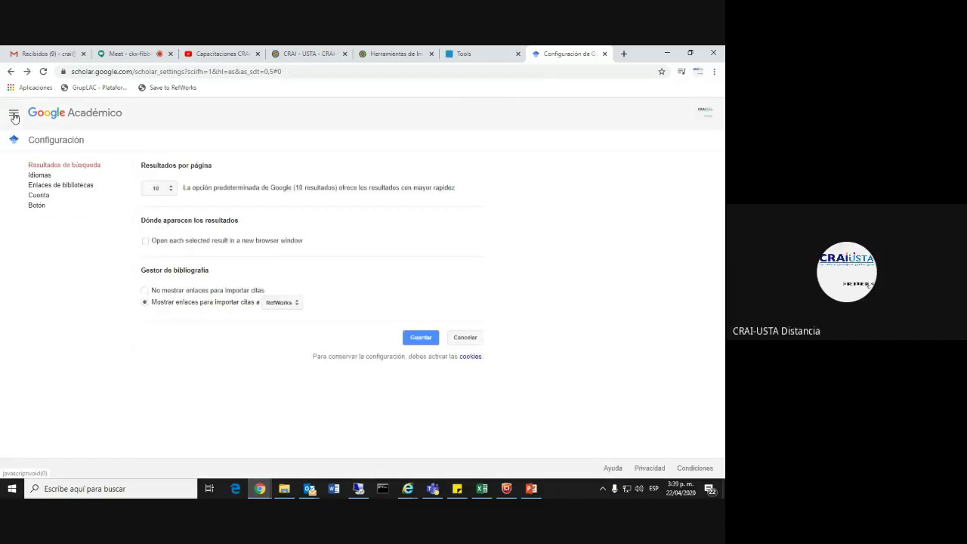
click(14, 116)
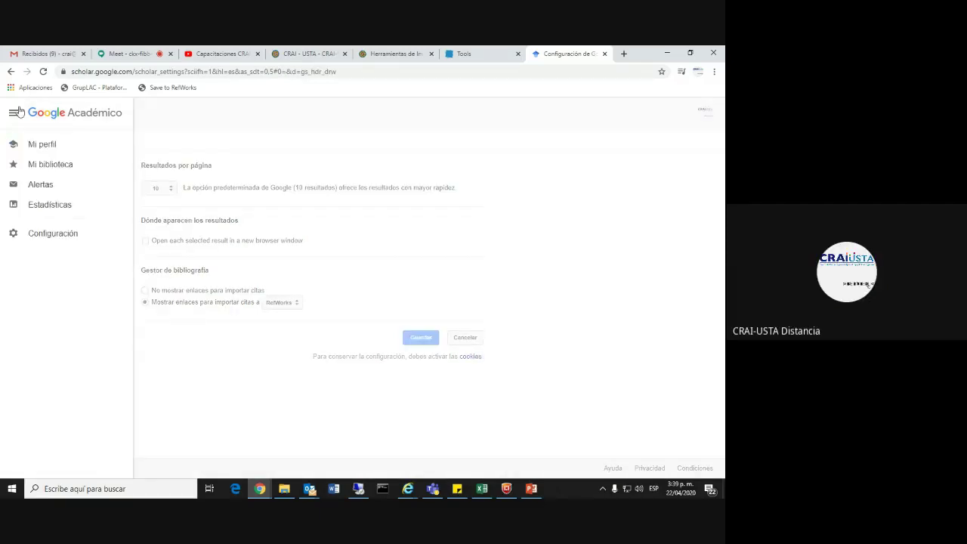
click(26, 234)
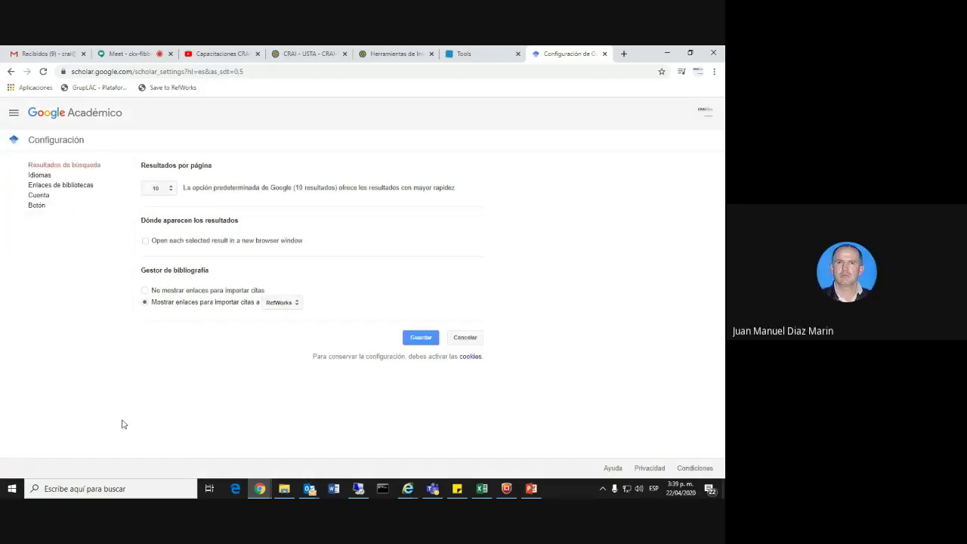
click(13, 114)
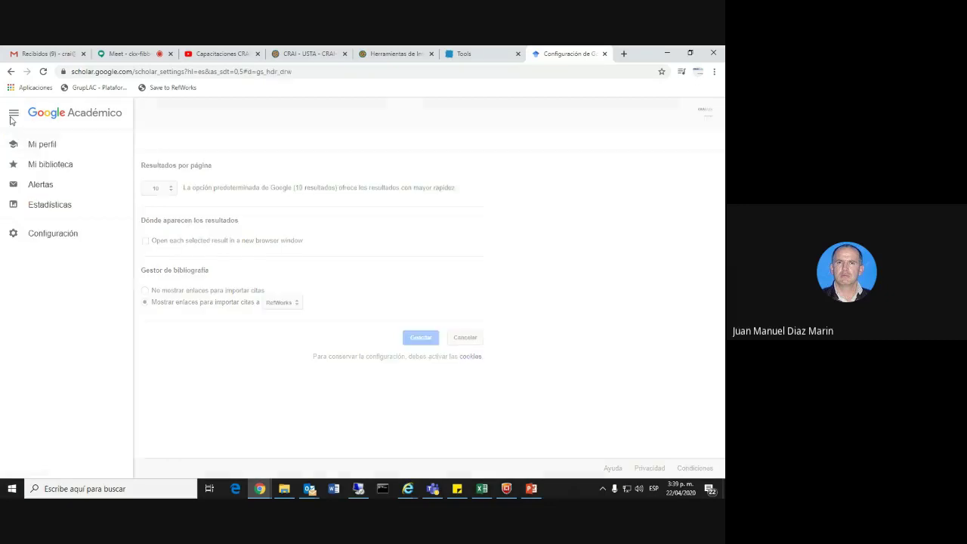
click(37, 235)
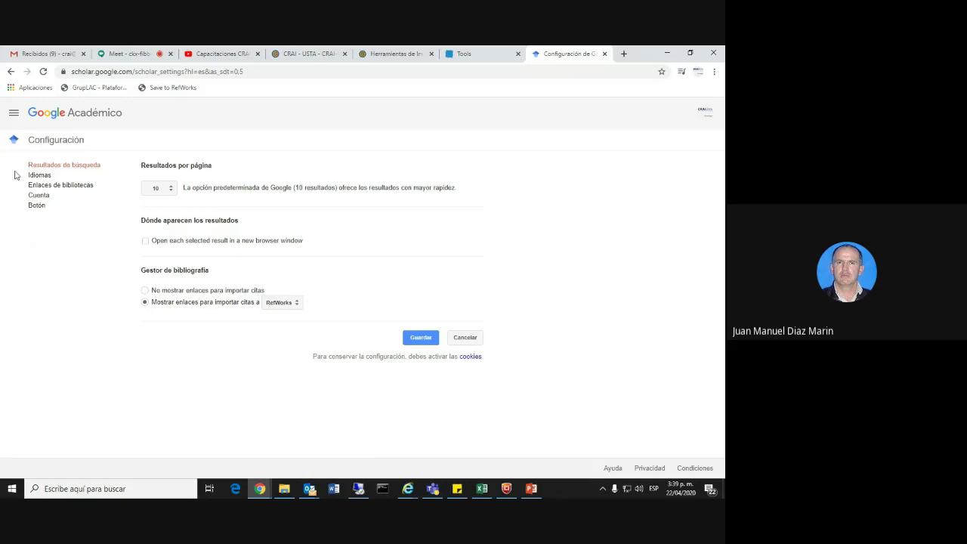
click(12, 119)
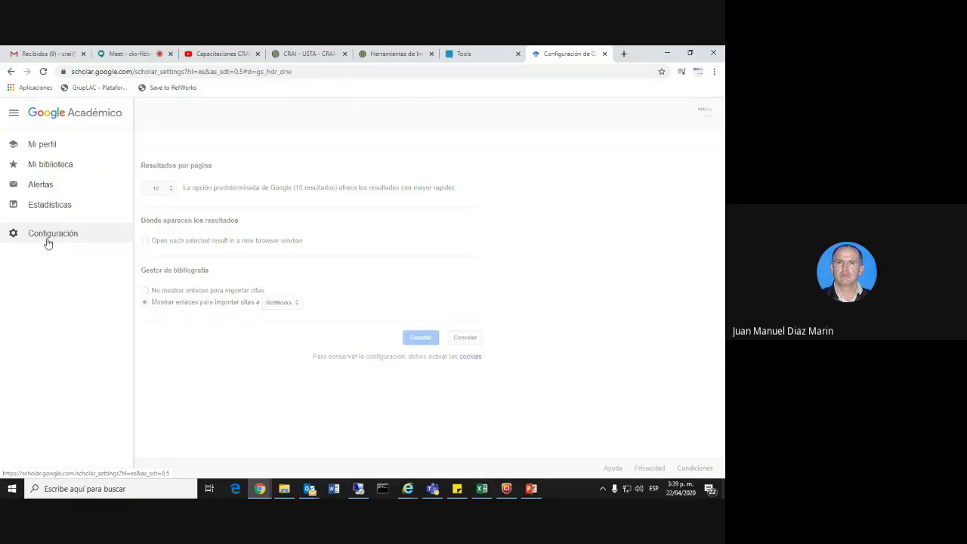
click(47, 238)
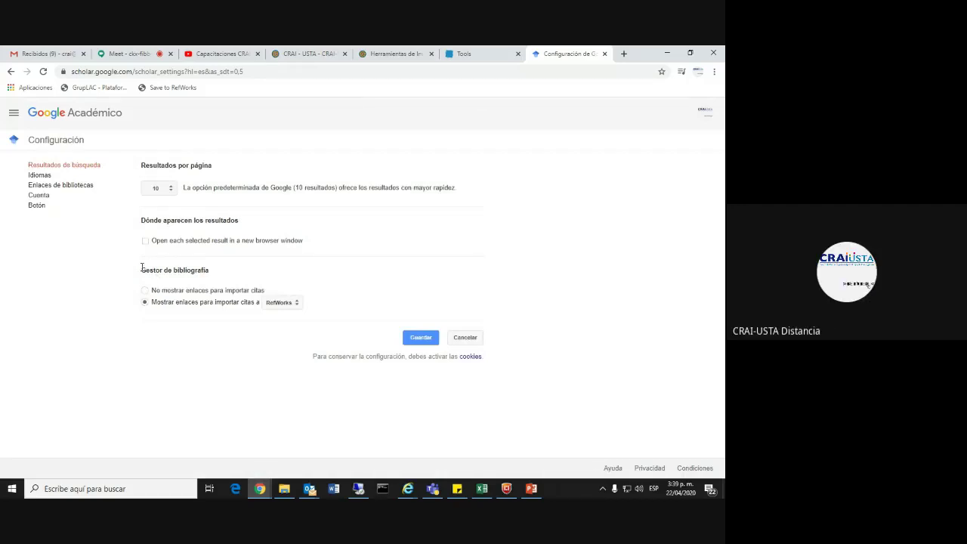
Step: Show the bibliography managers offered for citation import links, keep RefWorks selected, and save the Google Académico settings
drag(142, 268, 240, 270)
click(240, 270)
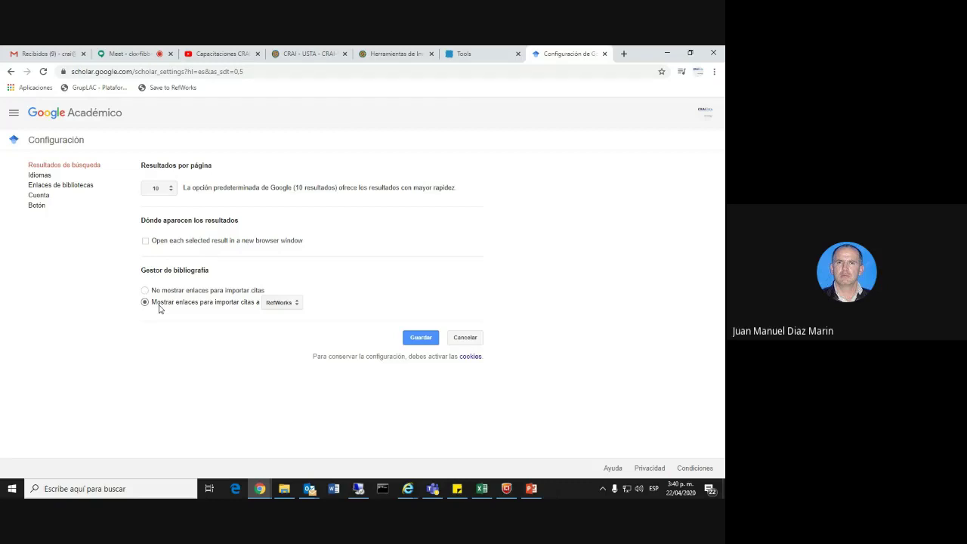
click(295, 305)
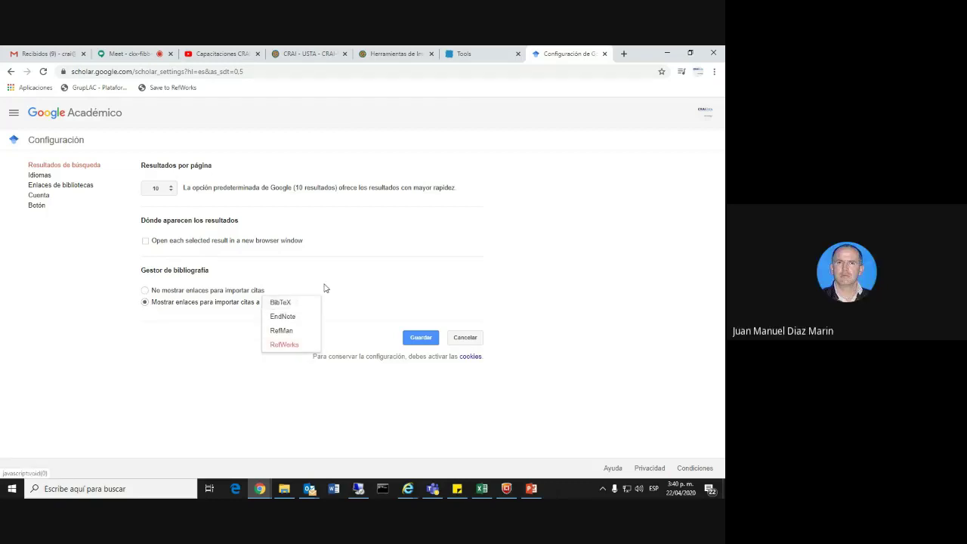
click(289, 344)
click(292, 306)
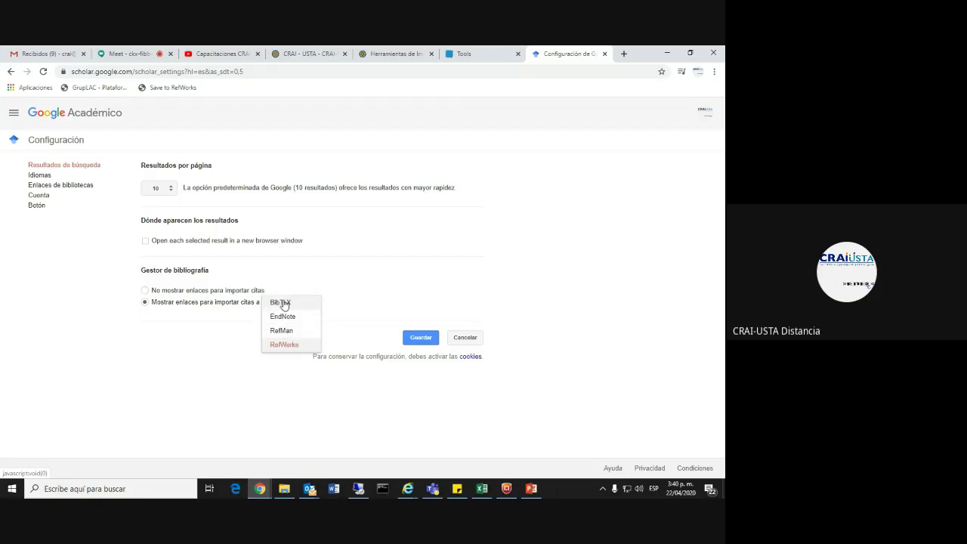
click(288, 346)
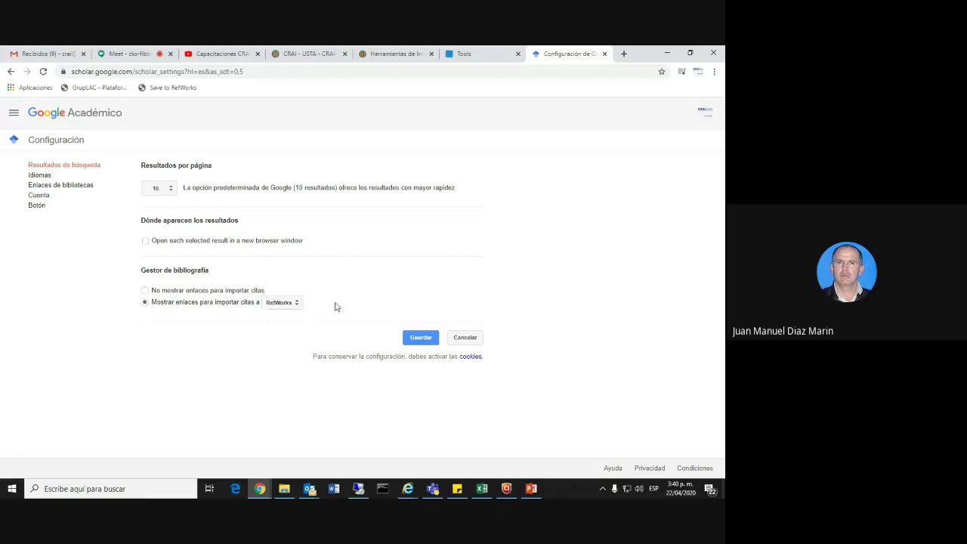
click(295, 303)
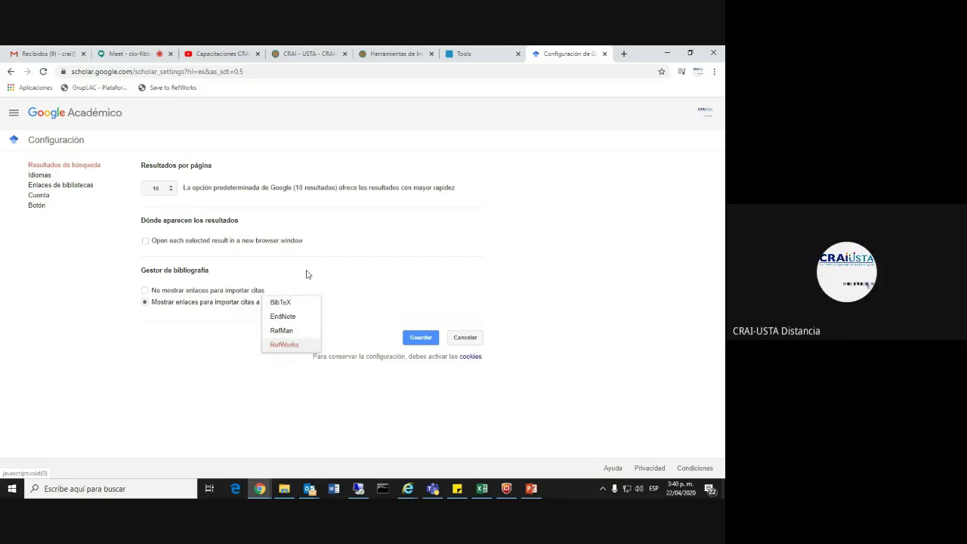
click(284, 343)
click(285, 302)
click(282, 344)
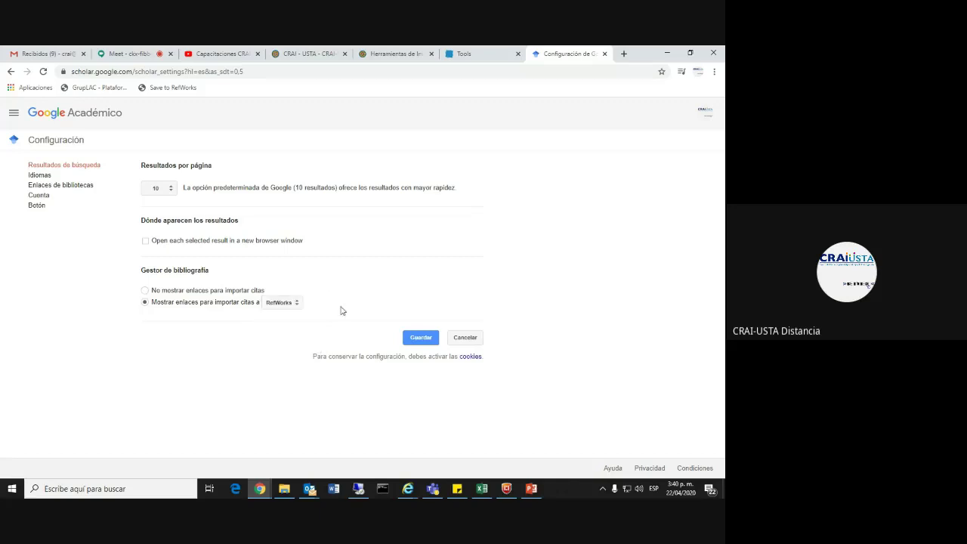
click(420, 337)
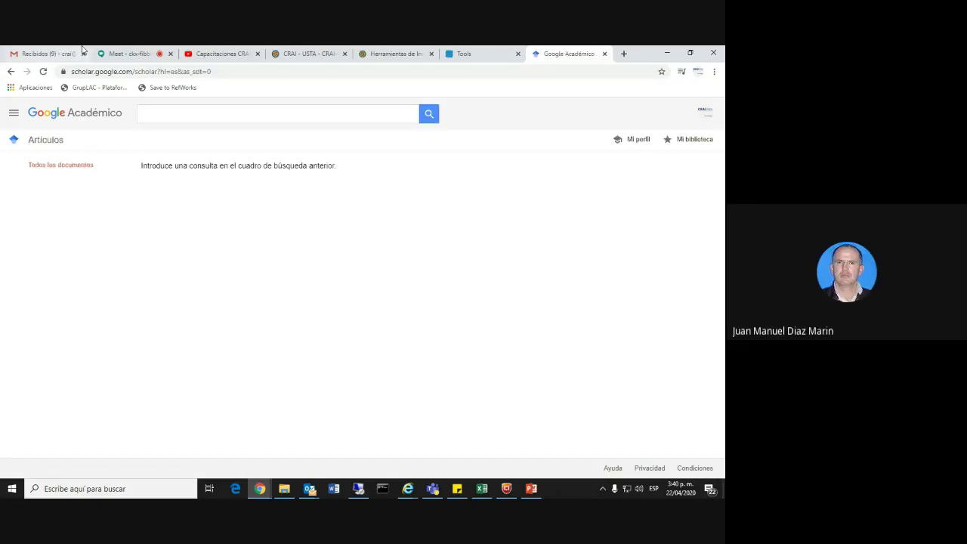
Step: Check the Google Meet call and close the Google Académico page
click(128, 53)
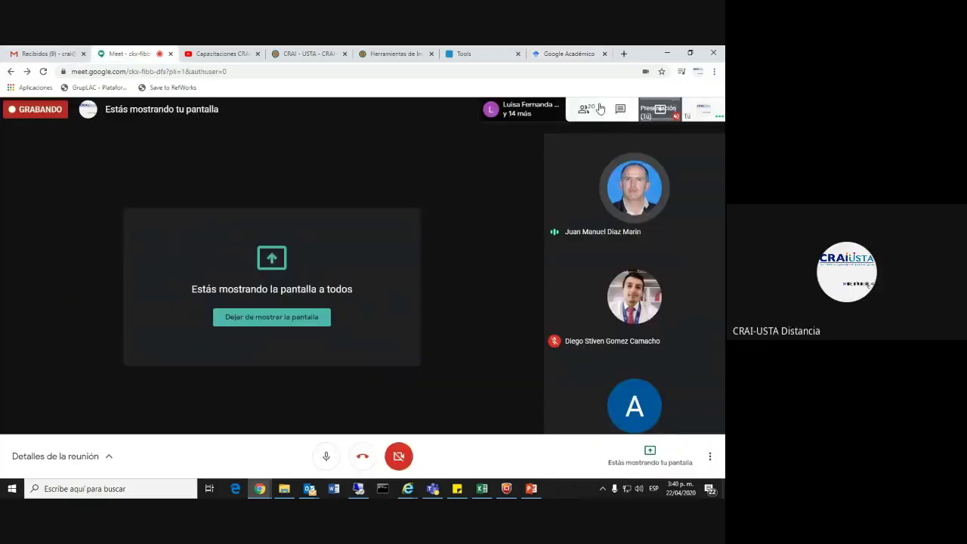
click(569, 54)
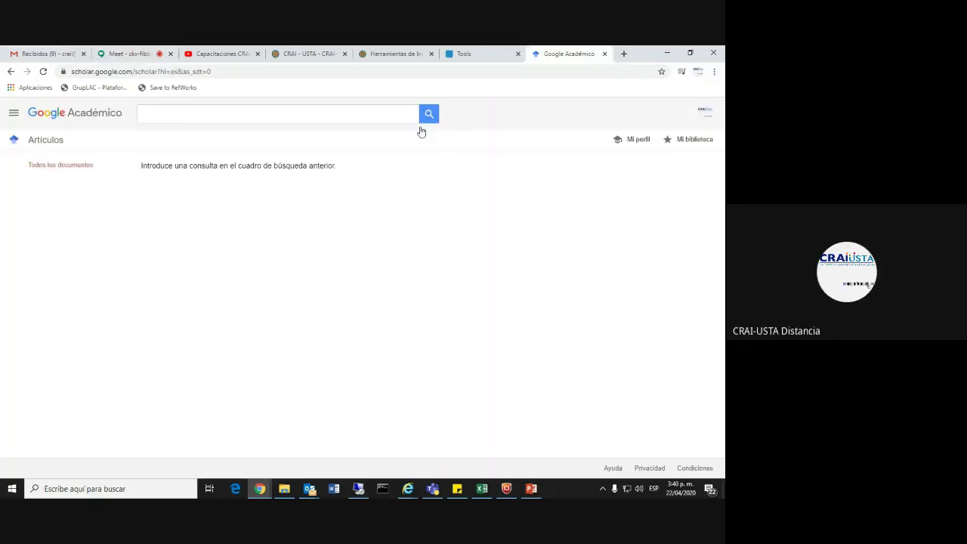
click(604, 53)
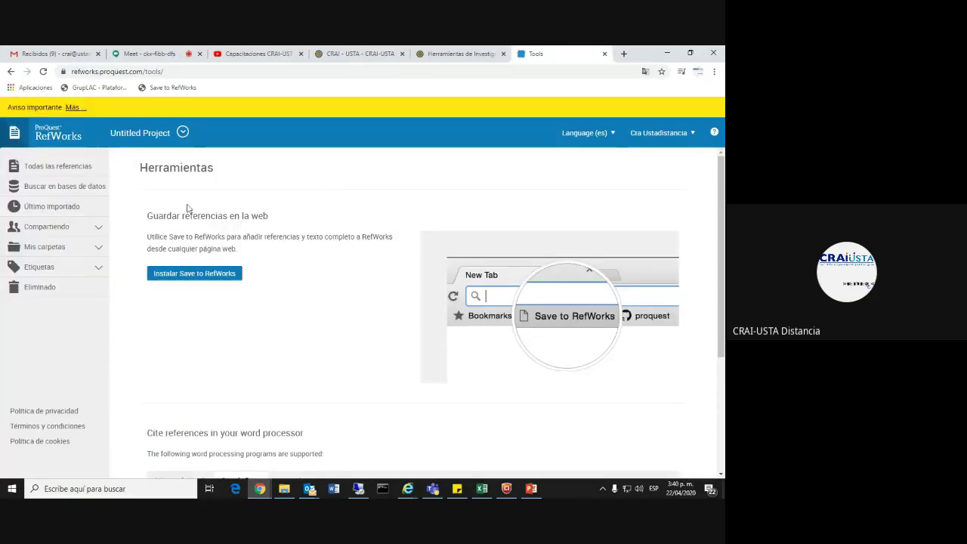
Step: Leave the RefWorks tools page and open the library's Último importado reference list
click(59, 139)
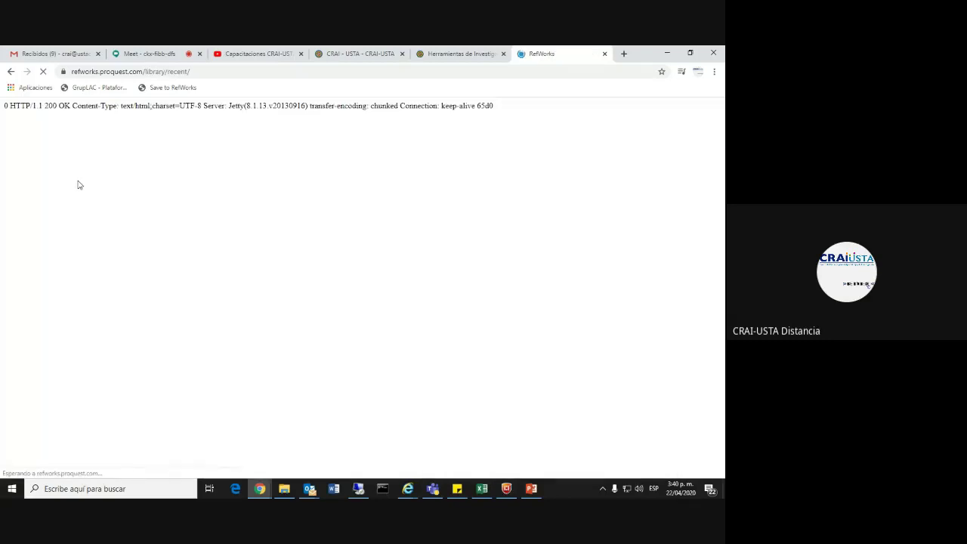
click(12, 71)
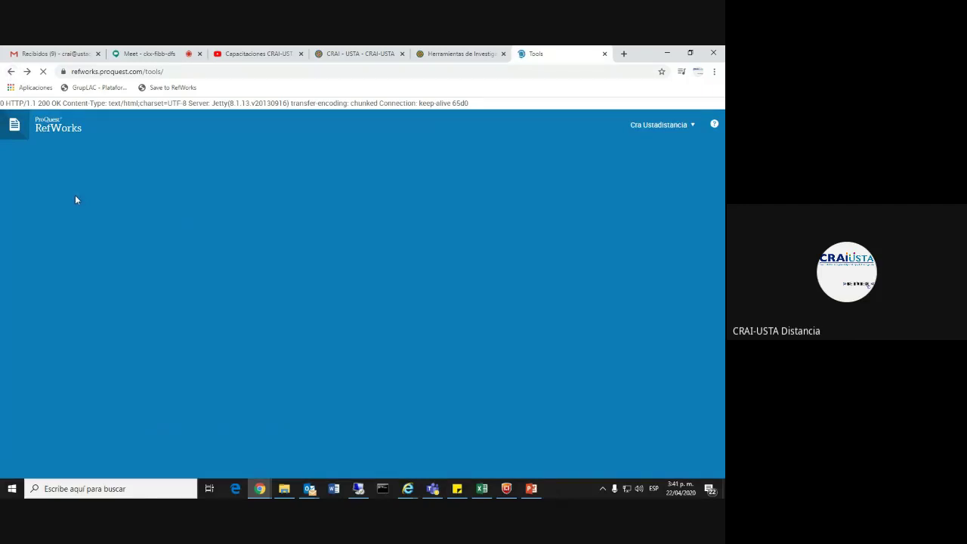
click(56, 136)
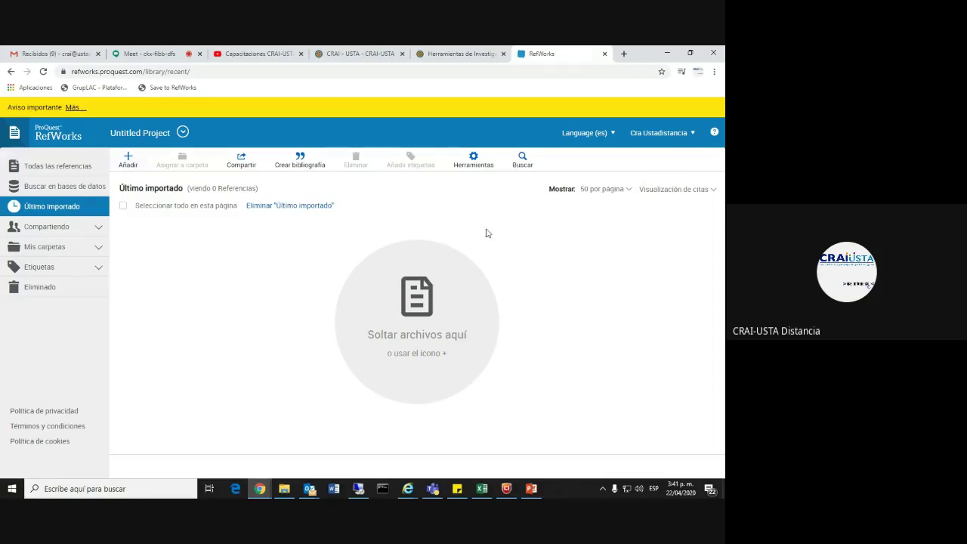
click(129, 161)
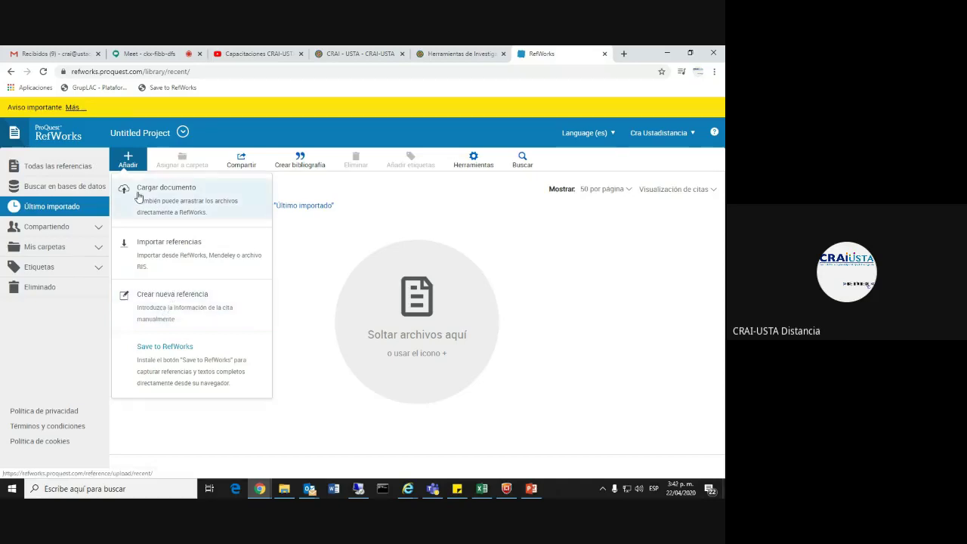
click(187, 305)
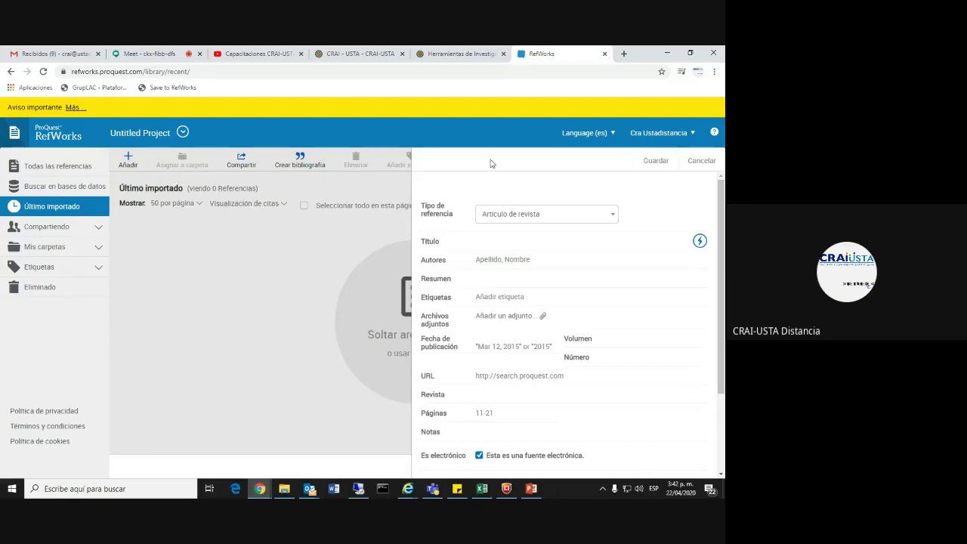
click(697, 161)
Step: Create a new reference manually and set its reference type to Libro
click(129, 161)
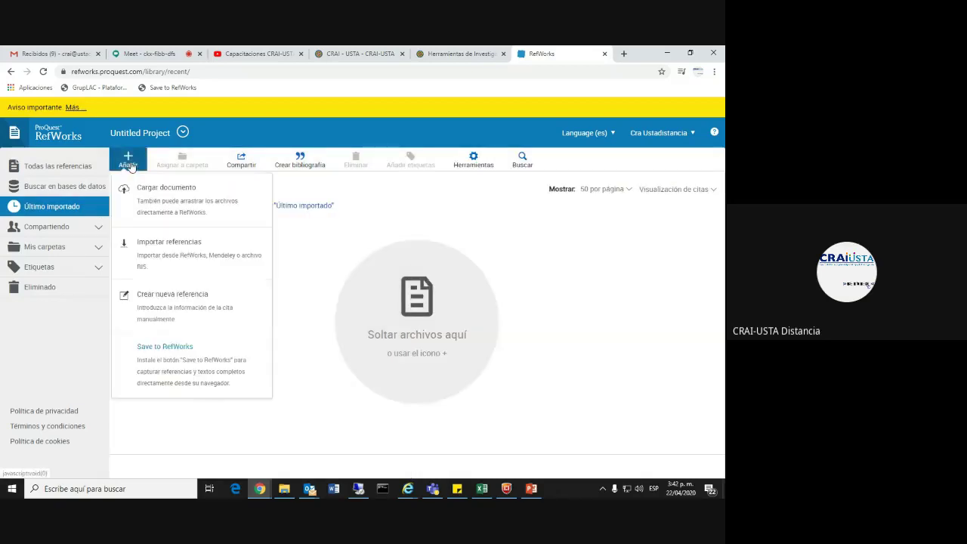
click(157, 306)
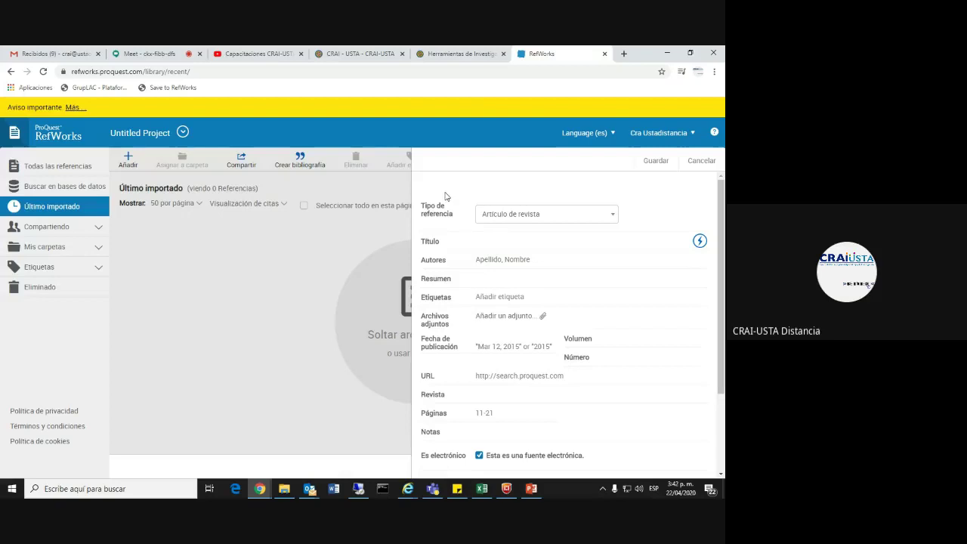
click(506, 215)
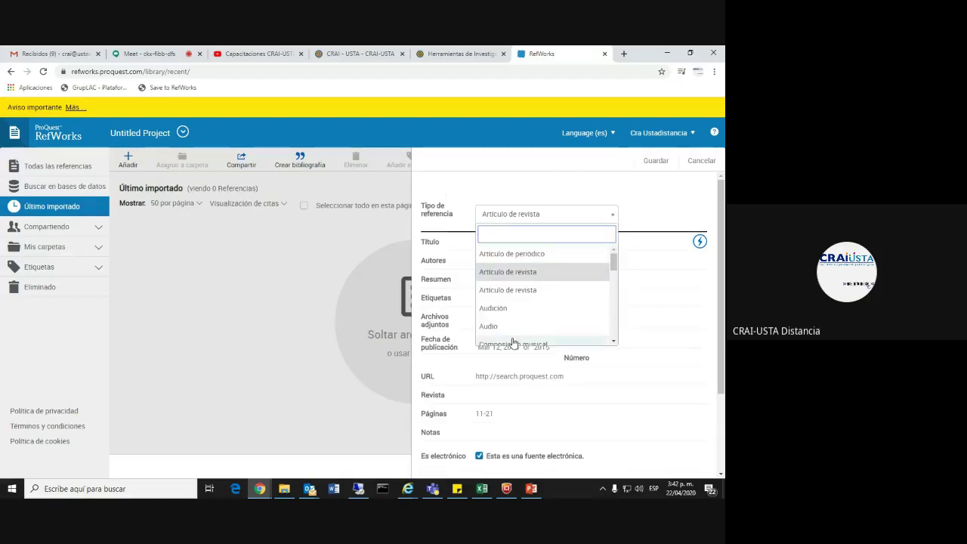
scroll(513, 336, down, 3)
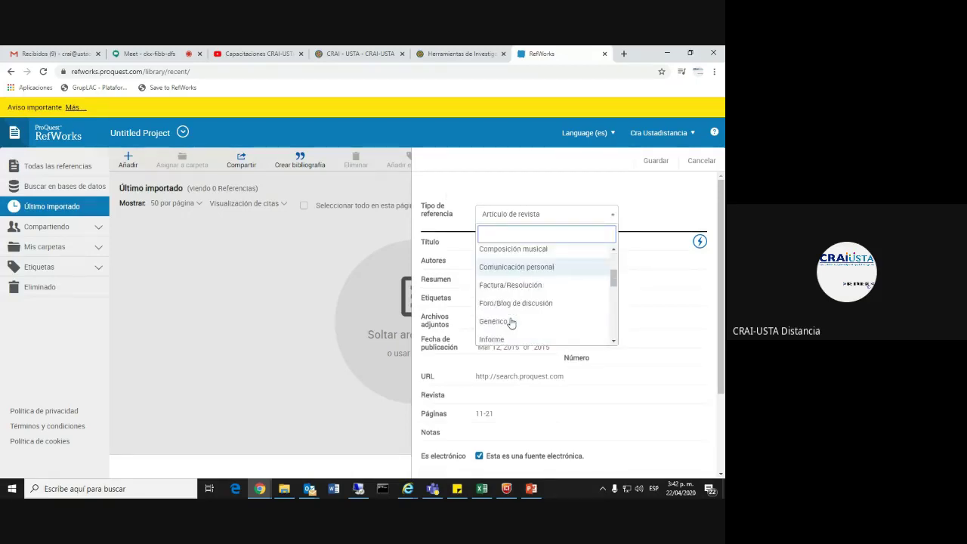
scroll(513, 327, down, 2)
click(493, 272)
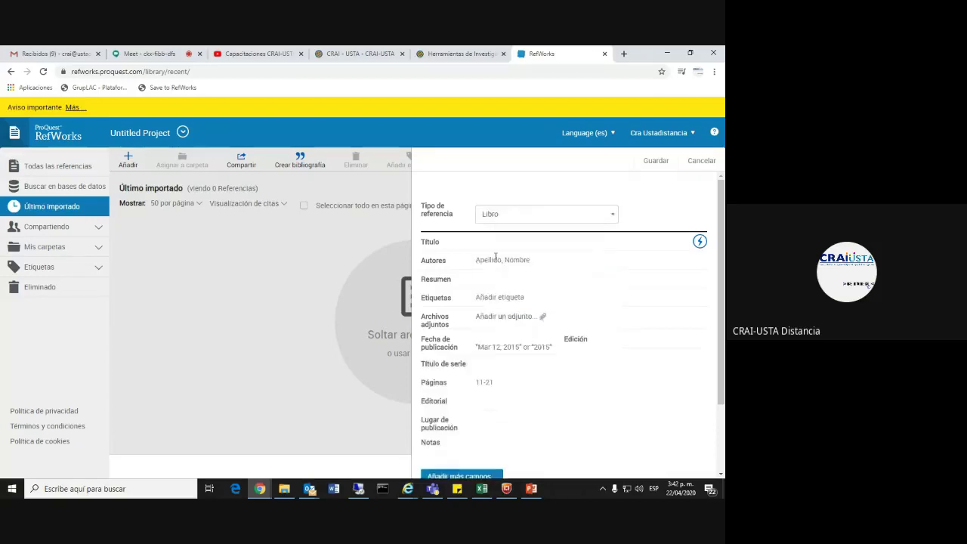
Step: Enter the book title "El olvido que seremos" and add the author "Faciolince H"
click(497, 245)
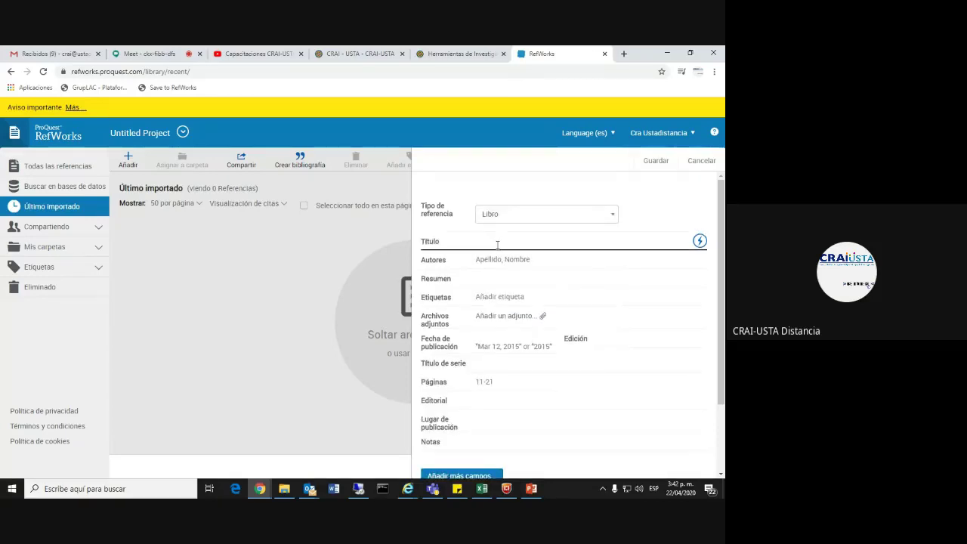
text(El olvido que seremos)
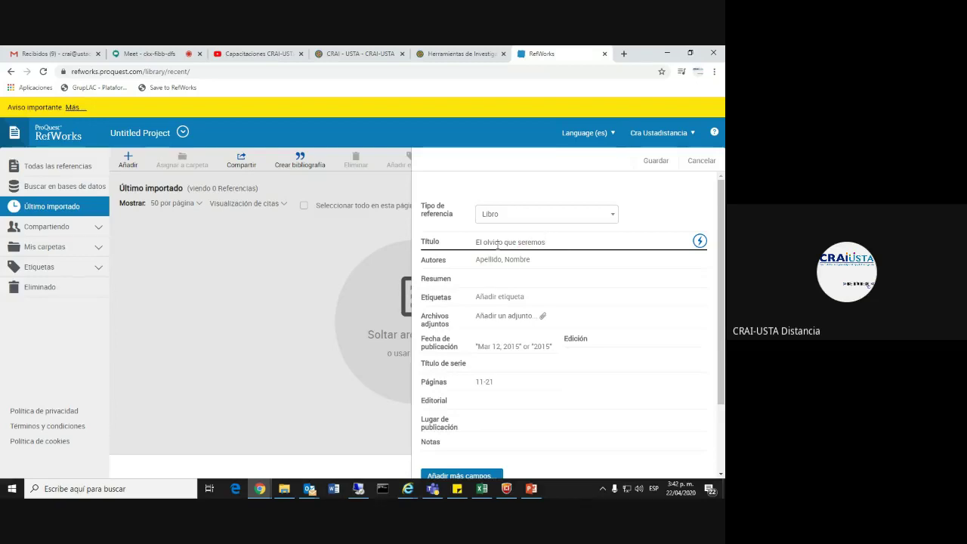
click(507, 260)
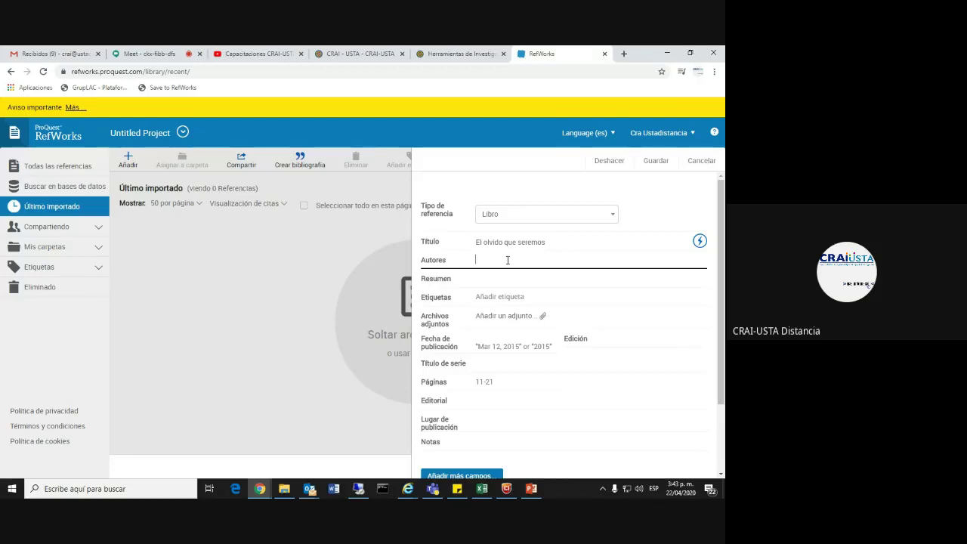
text(Faciolince)
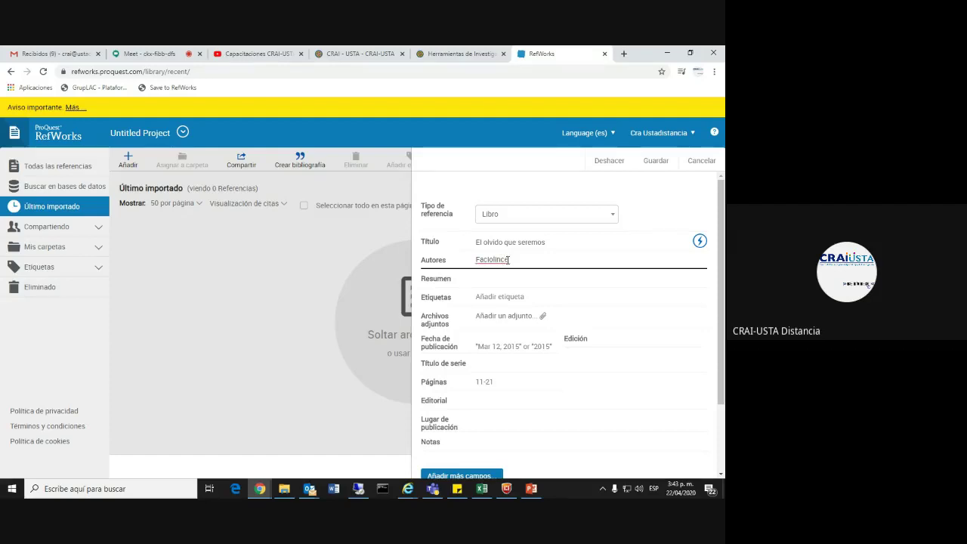
text( H)
key(Return)
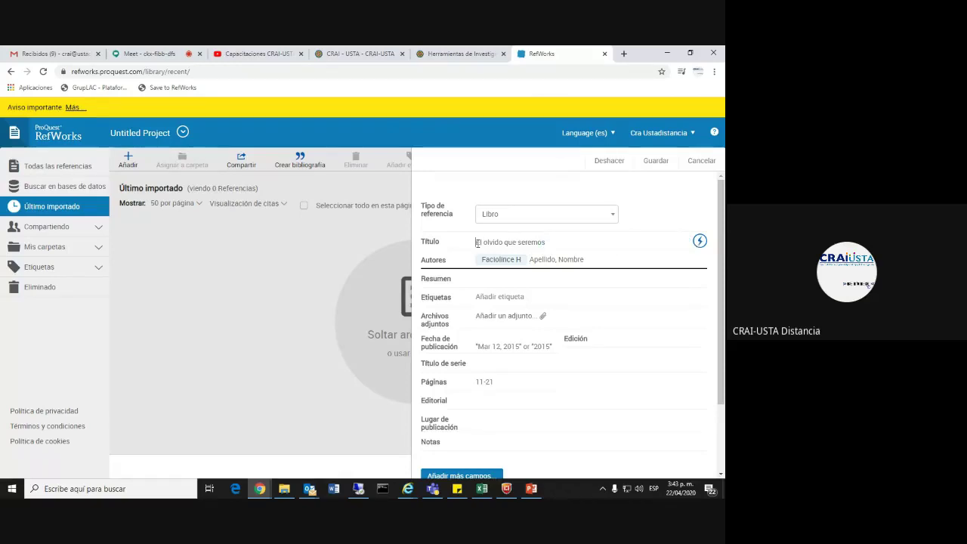
Step: Look up matches for the title and fill in the reference from the 2006 Libro entry by Abad Faciolince
drag(477, 242, 566, 242)
click(568, 242)
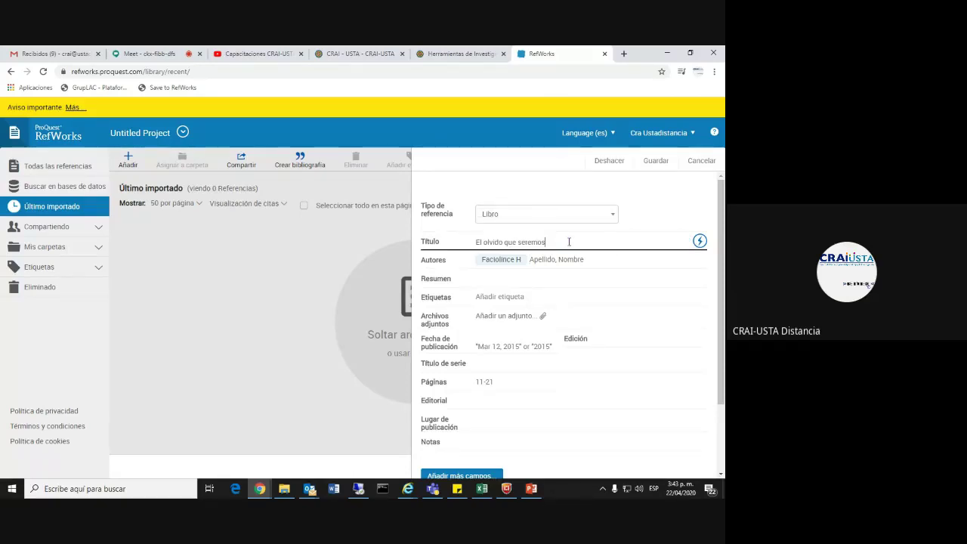
click(700, 241)
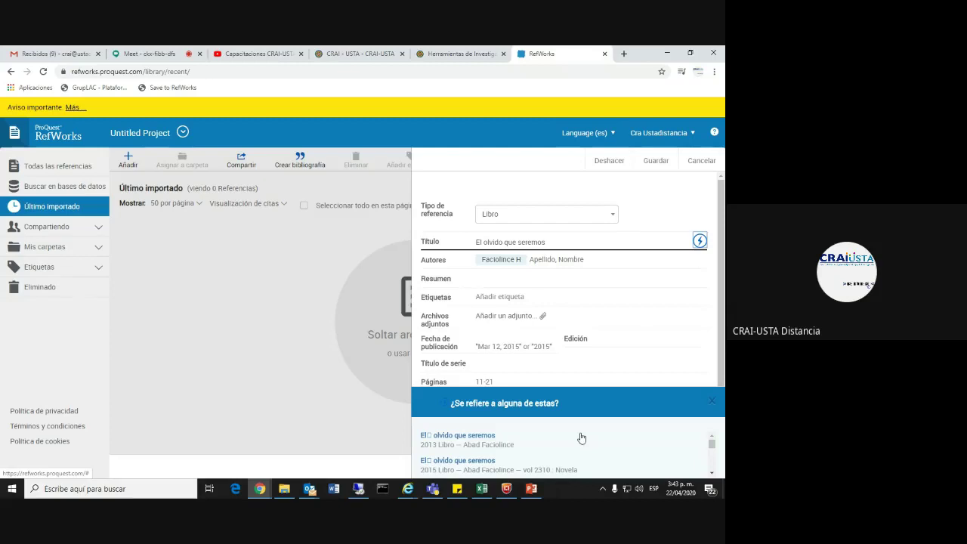
scroll(581, 438, down, 2)
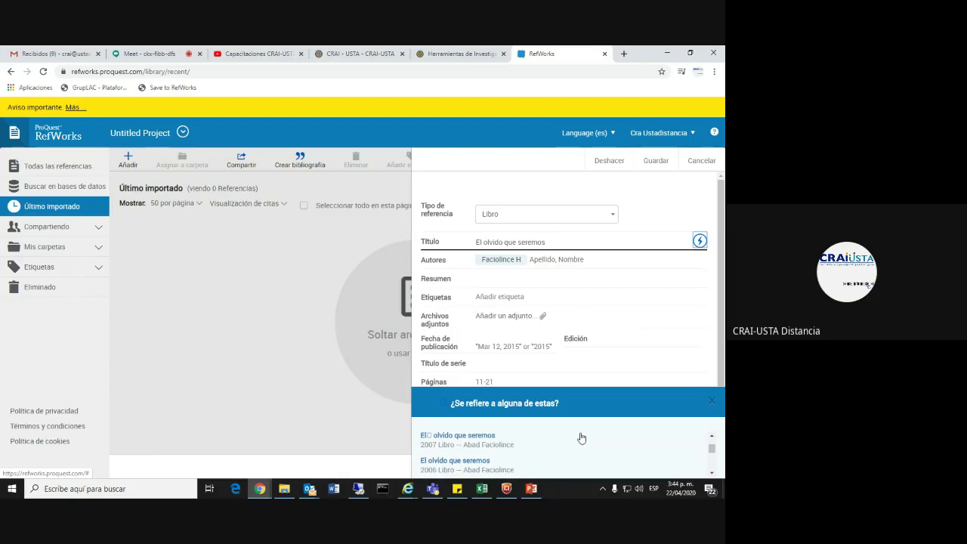
scroll(581, 438, down, 1)
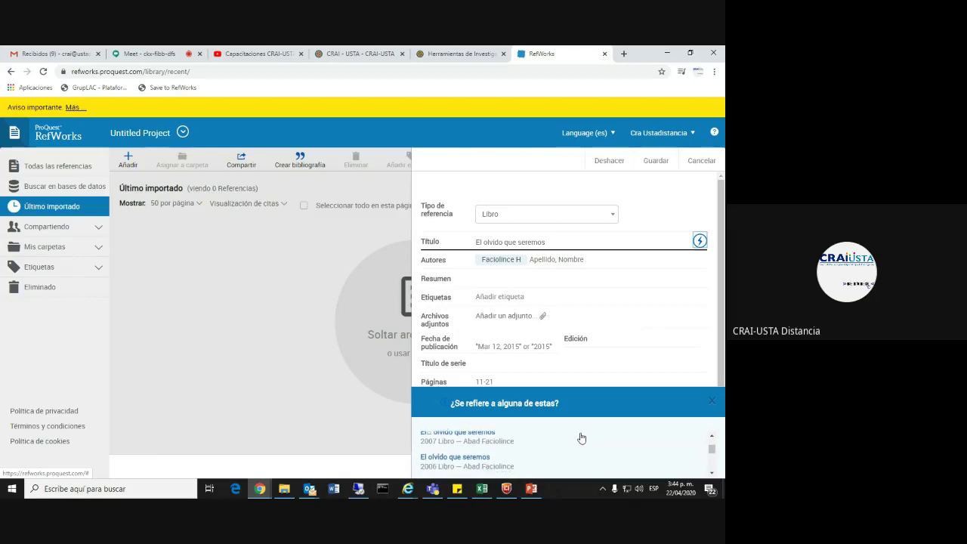
scroll(581, 438, up, 1)
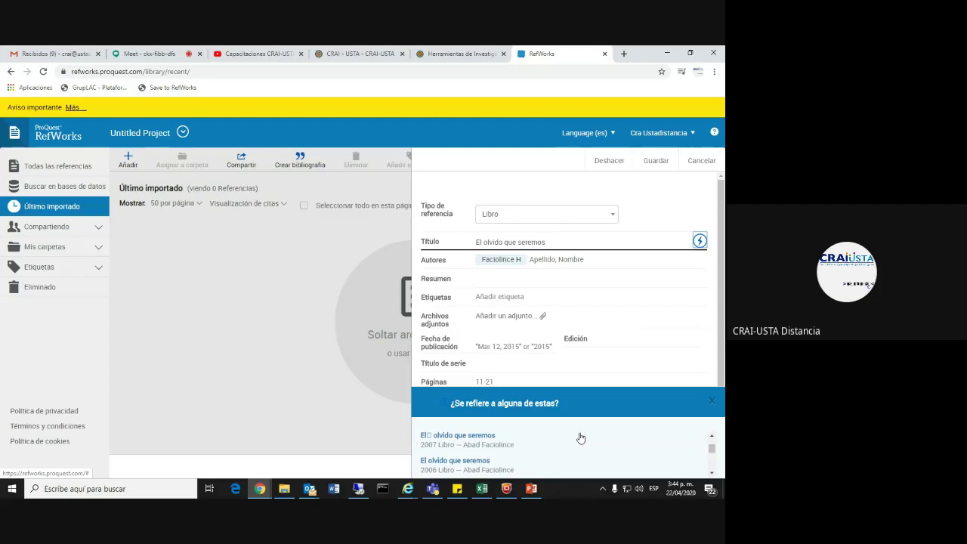
click(468, 463)
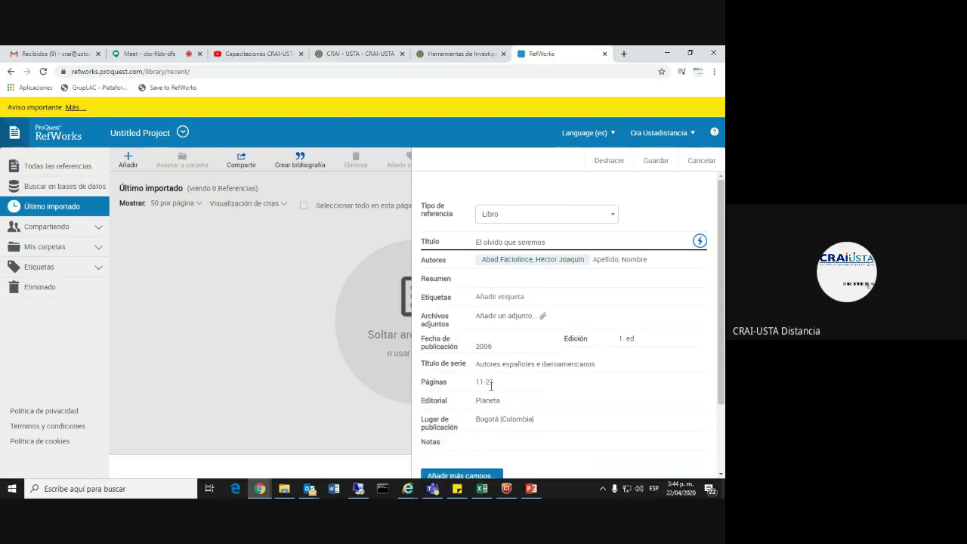
Step: Review the autofilled book reference fields, including the publication date, edition, series title, publisher and place of publication
click(495, 346)
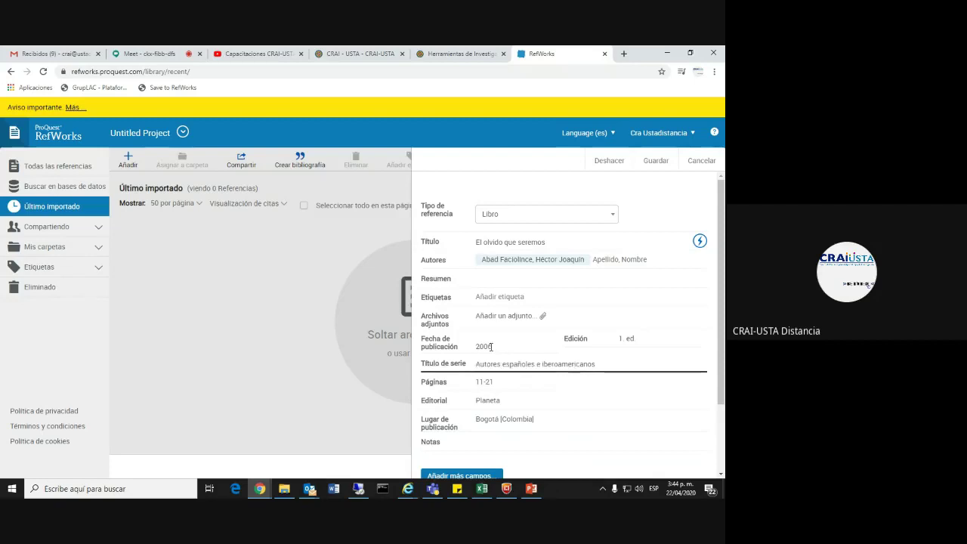
click(643, 350)
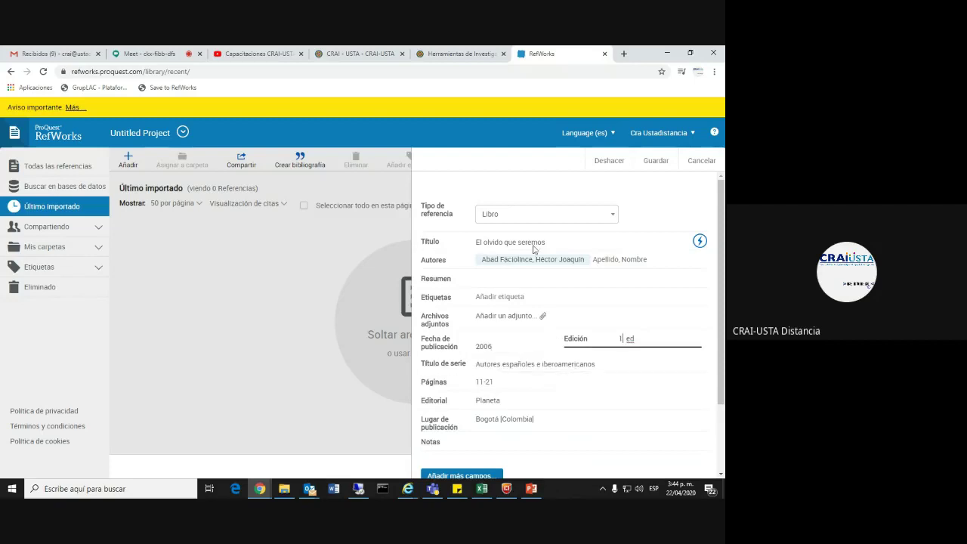
scroll(581, 362, down, 1)
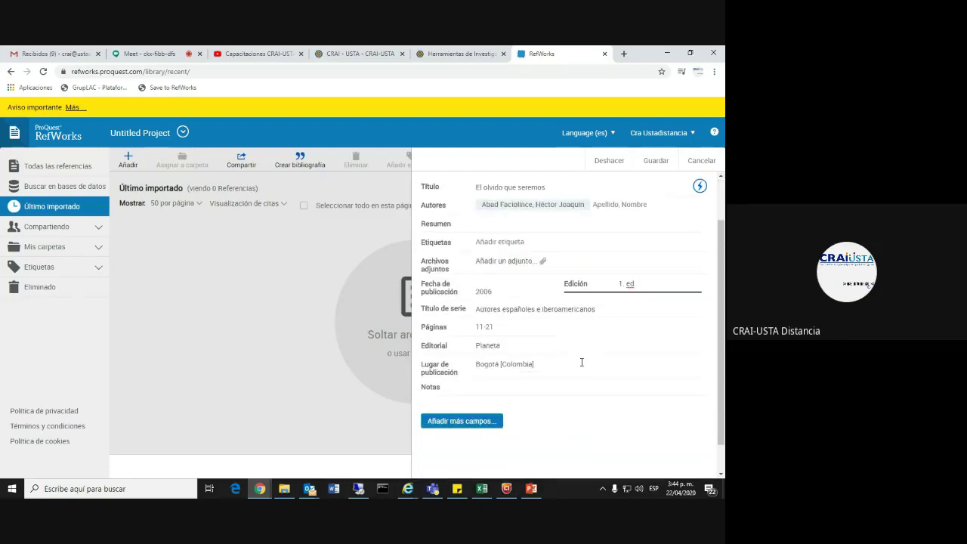
scroll(582, 363, up, 1)
text(1)
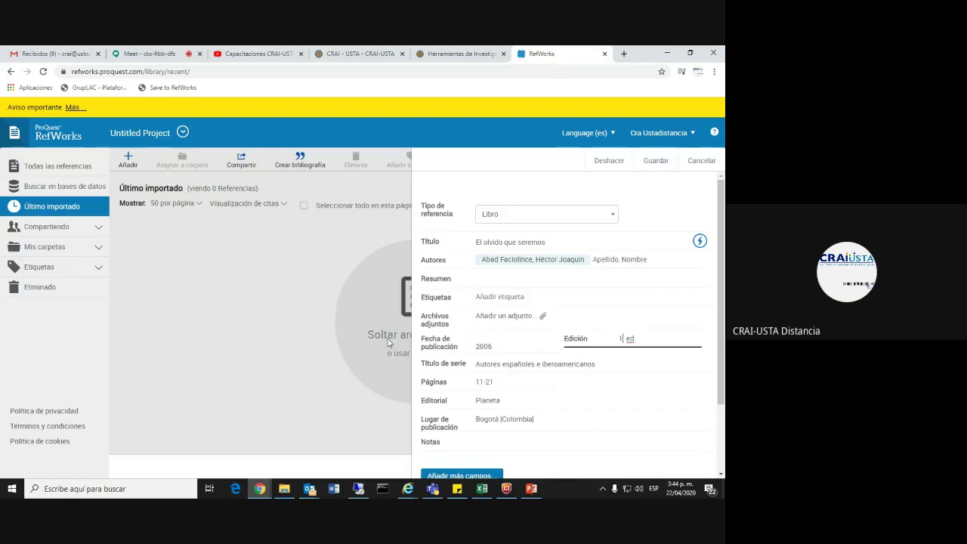
Step: Set the edition to "1. ed.", save the book reference and close its details
text(.)
click(656, 161)
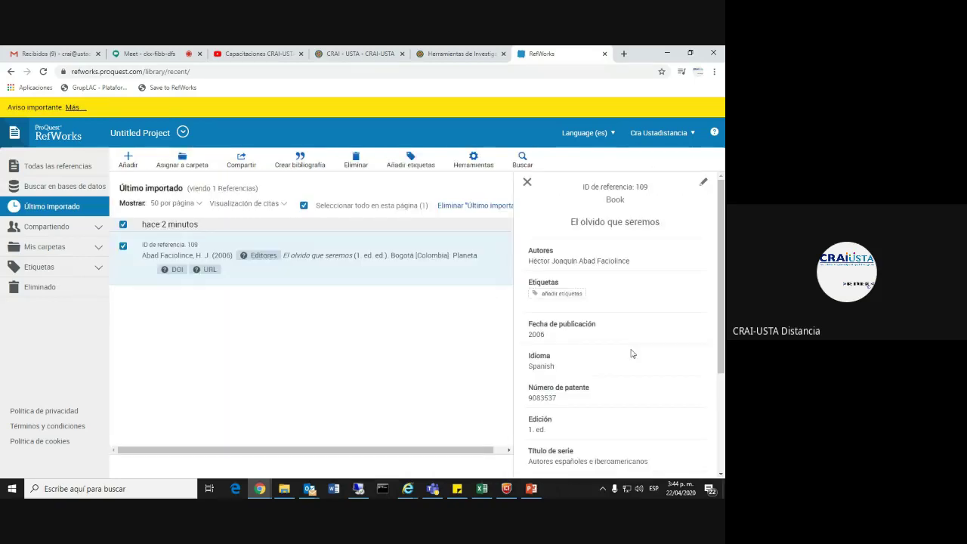
click(526, 183)
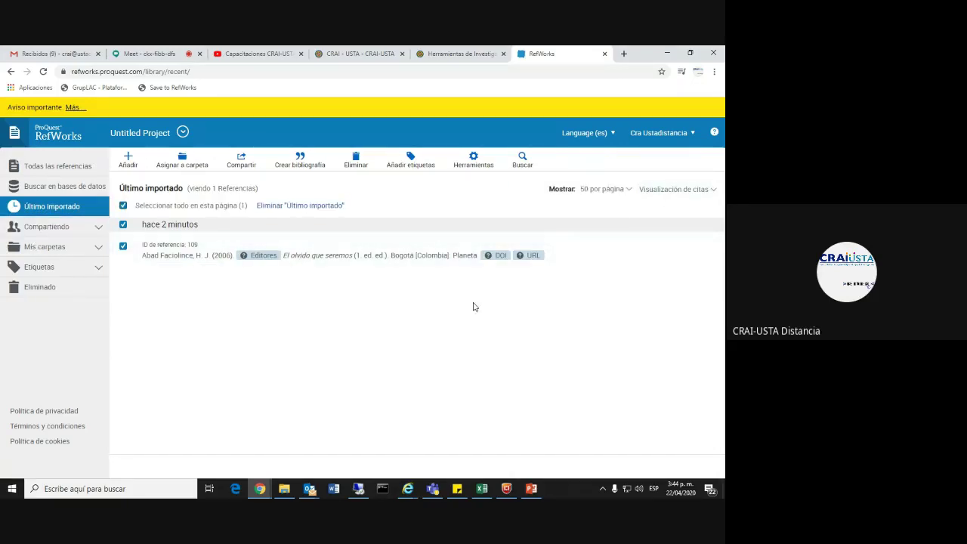
Step: Switch the display of the recently imported references to Vista normal
click(677, 188)
click(616, 218)
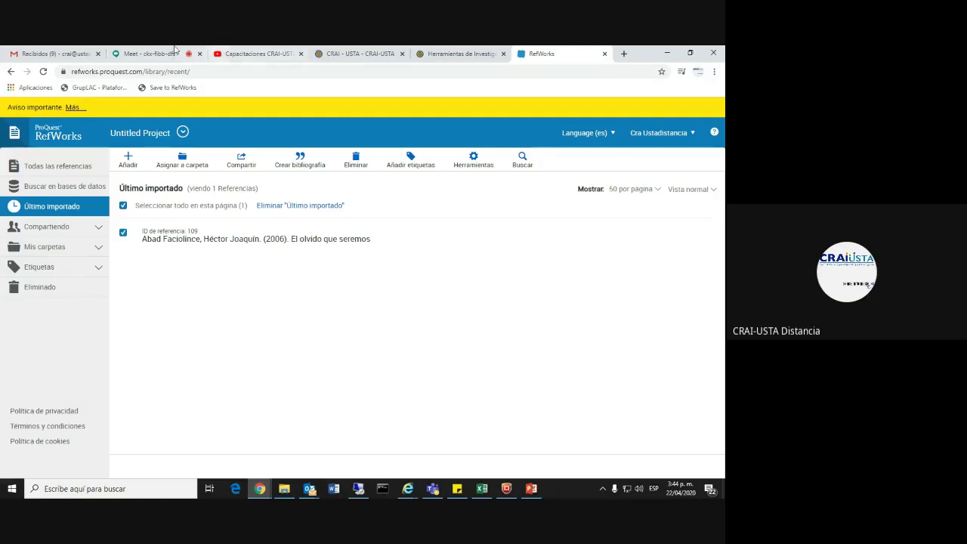
click(151, 54)
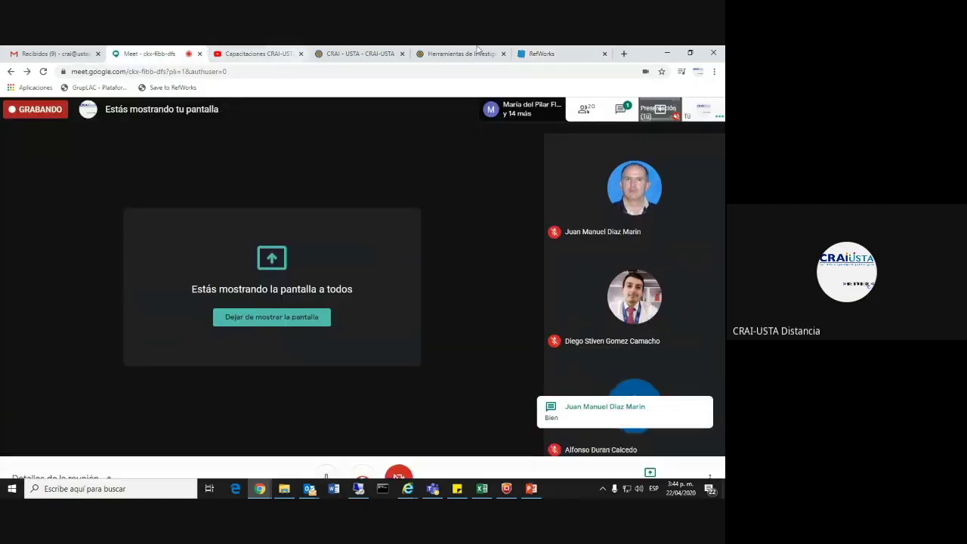
click(558, 50)
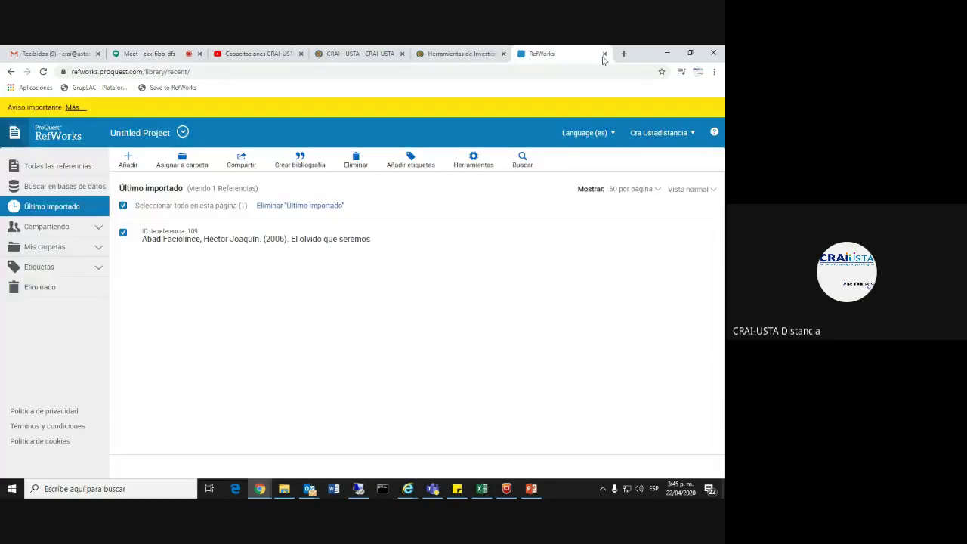
click(668, 54)
mouse_move(408, 487)
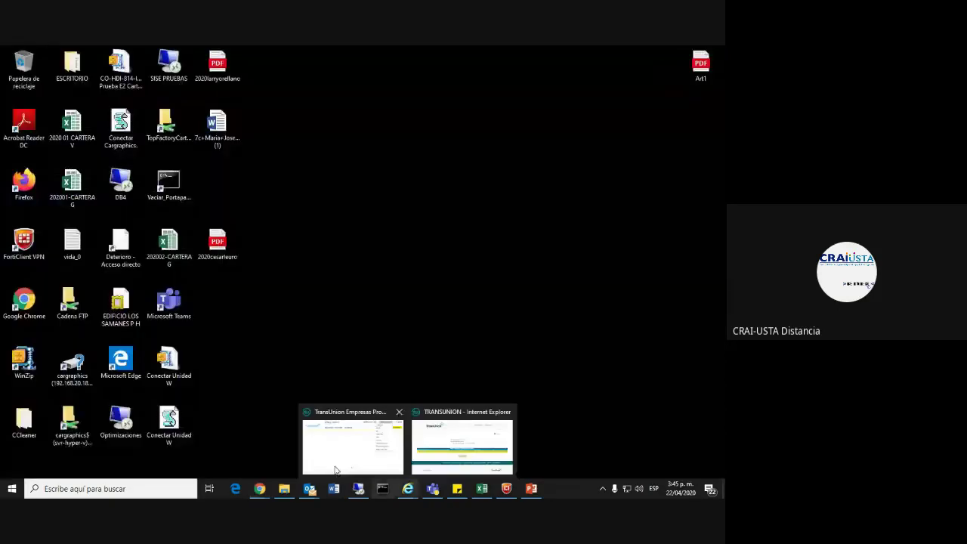
click(266, 470)
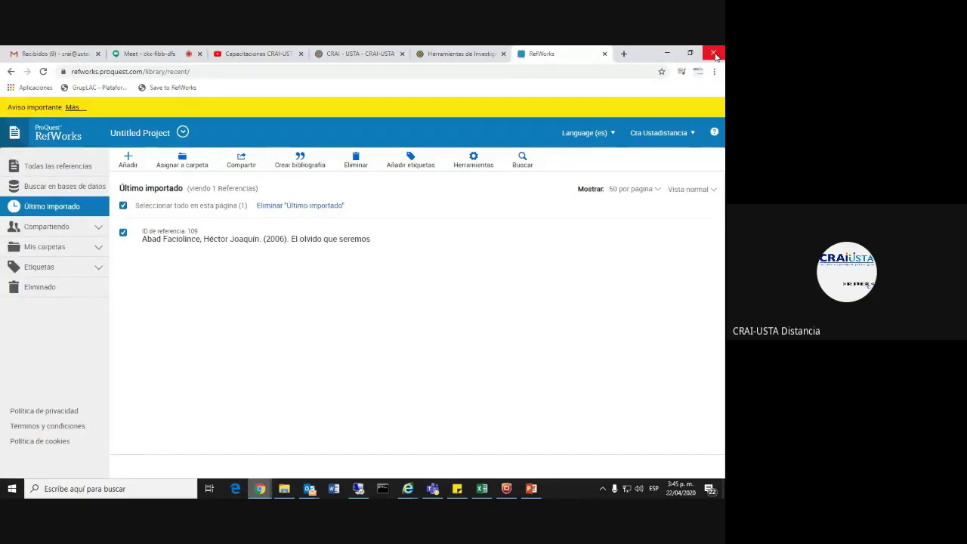
Step: Shrink the browser window to expose the desktop and add the desktop PDF Art1 to the RefWorks reference list
click(689, 53)
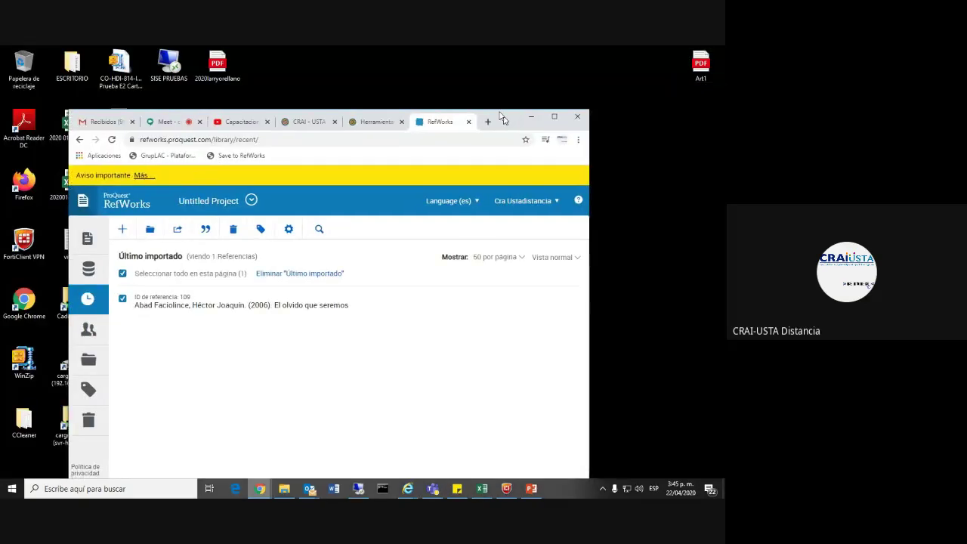
drag(502, 119, 462, 59)
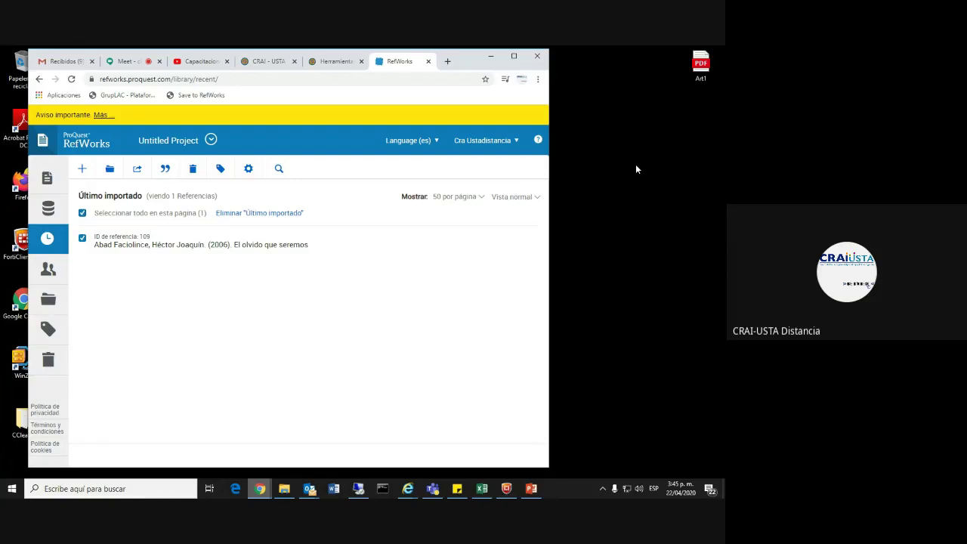
click(83, 171)
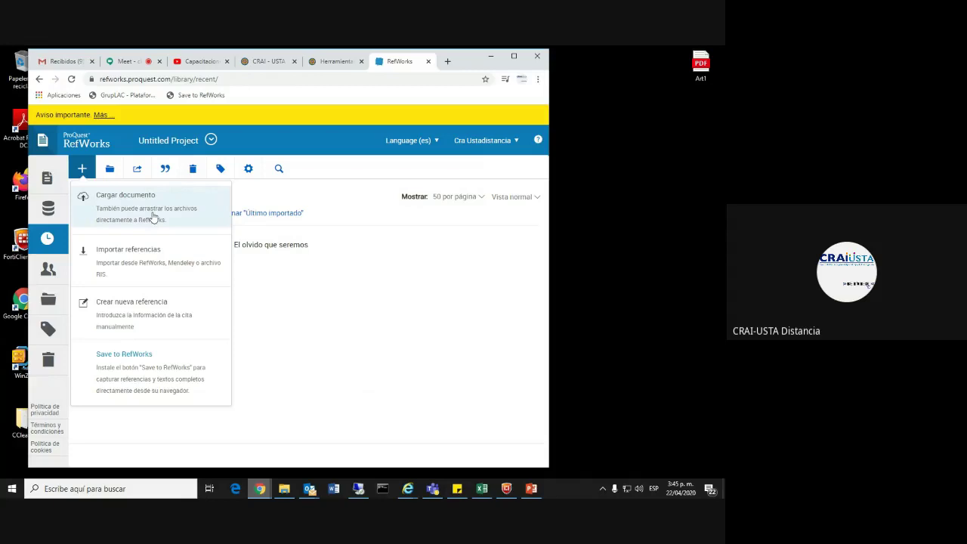
click(367, 315)
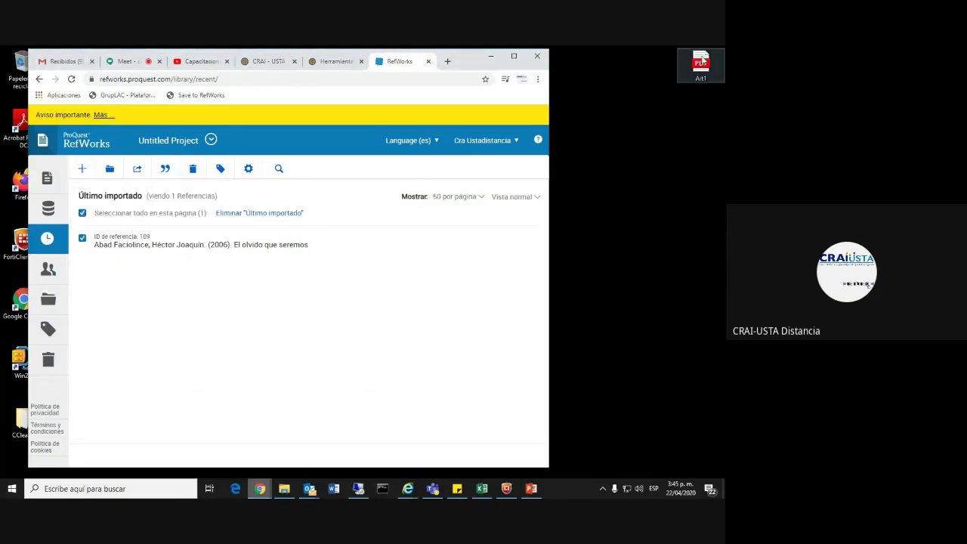
drag(701, 64, 679, 226)
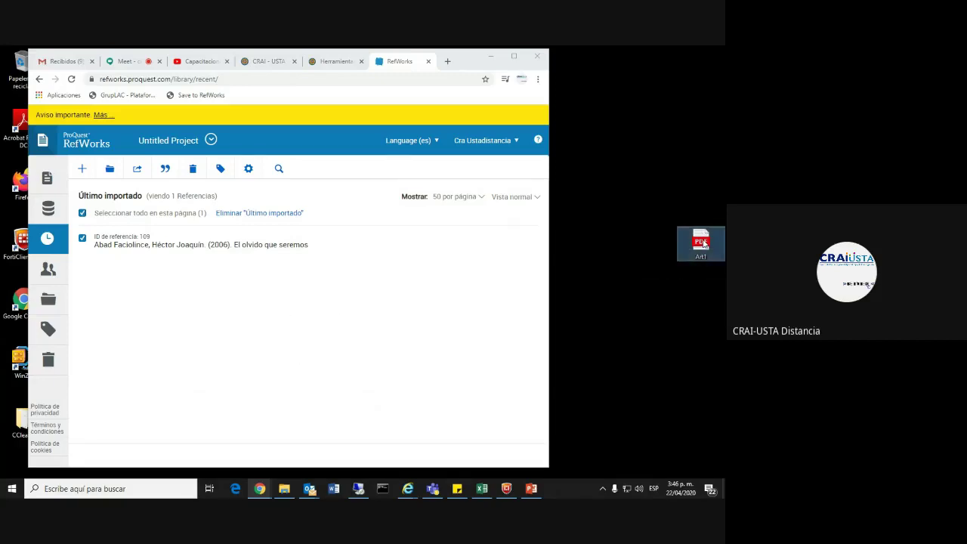
drag(702, 243, 308, 332)
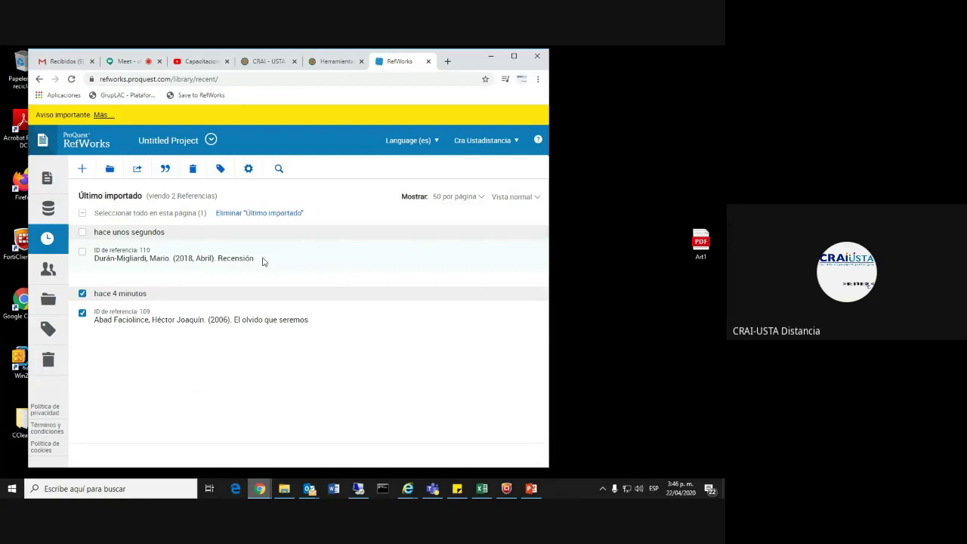
Step: Maximize the browser window and deselect the "El olvido que seremos" reference
click(514, 57)
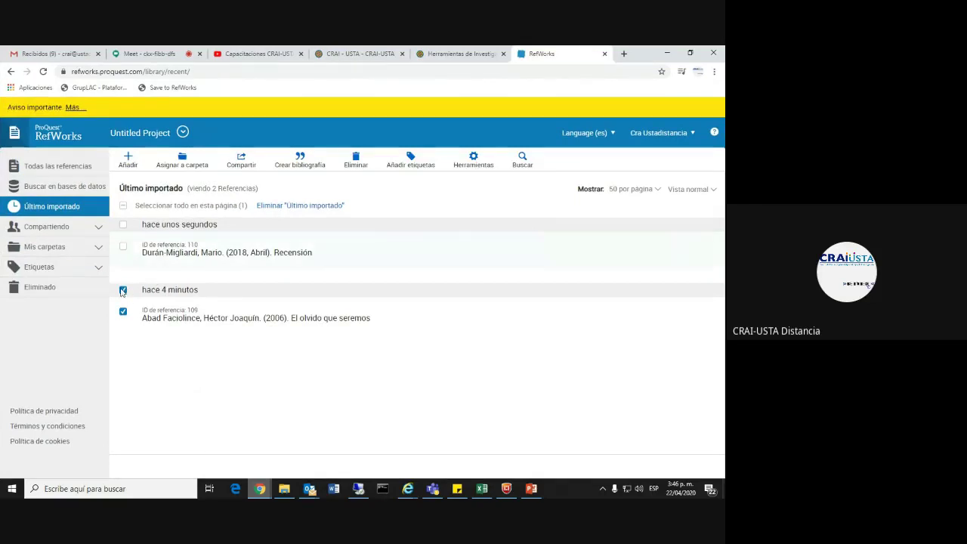
click(122, 312)
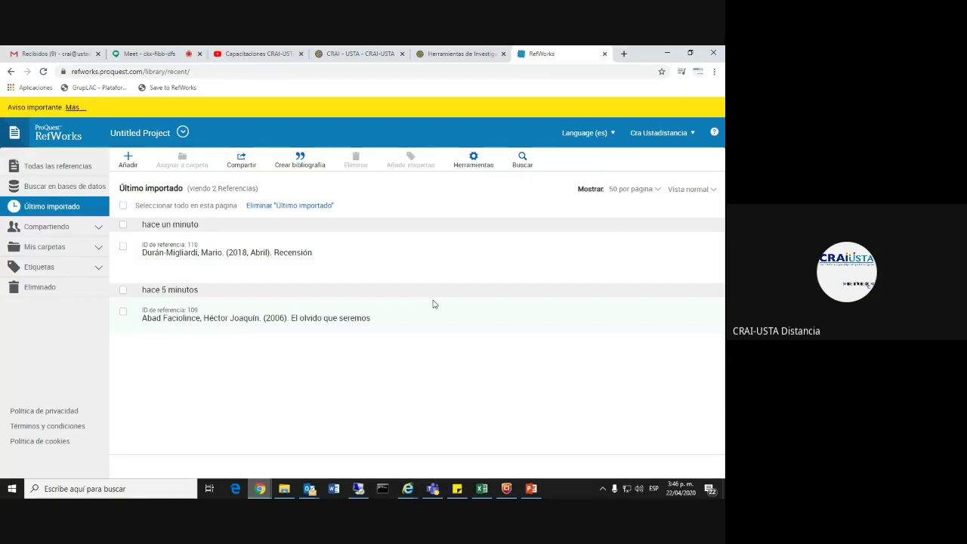
click(365, 50)
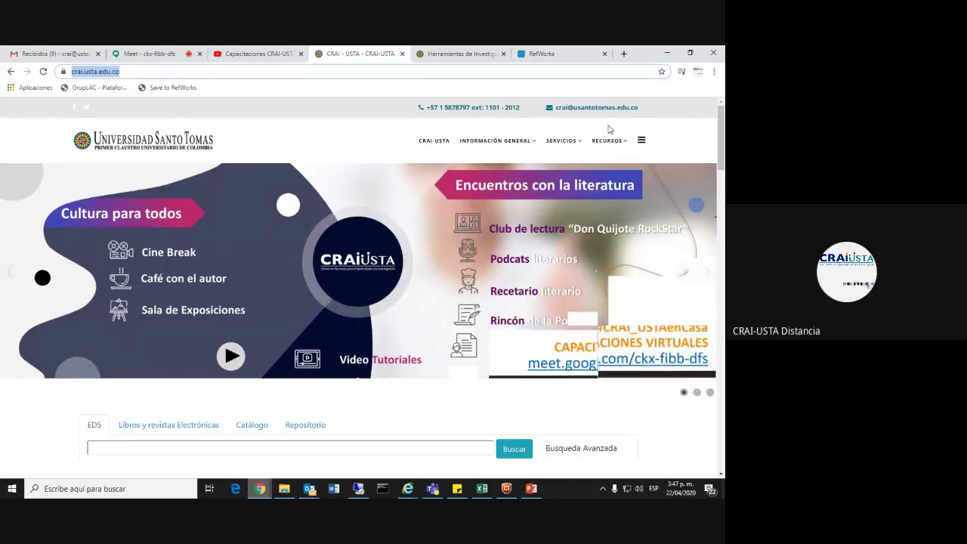
mouse_move(602, 144)
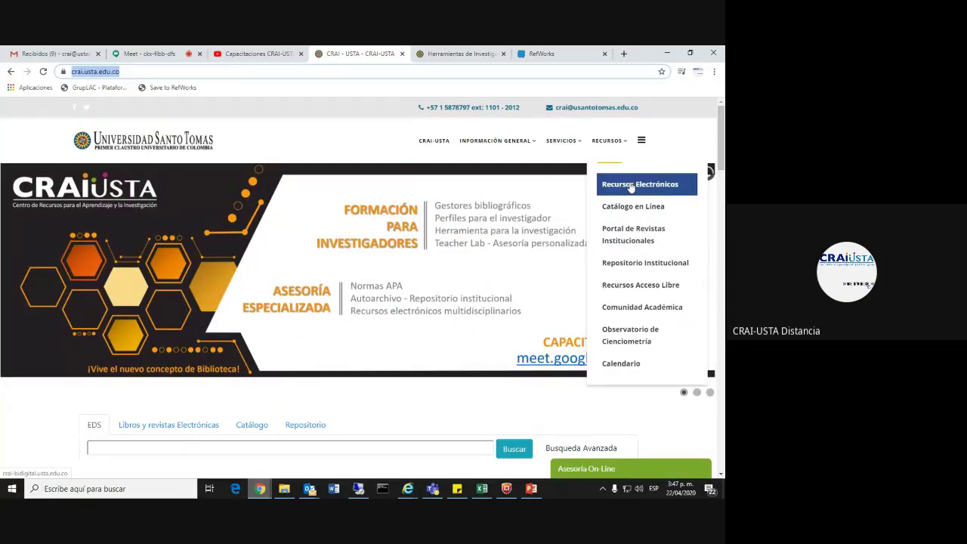
click(630, 186)
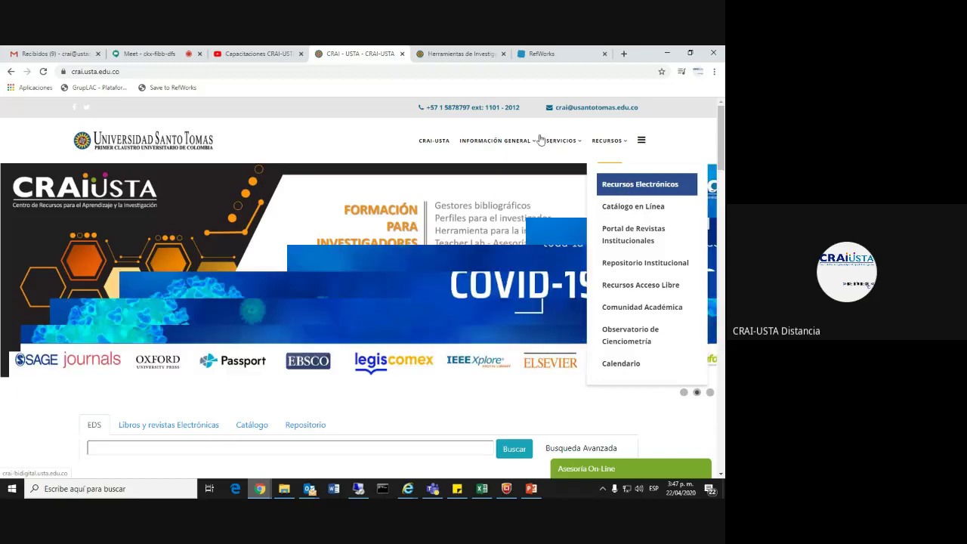
Step: Switch to the university's electronic resources page and open Academic Search Premier from Recursos Multidisciplinarios
click(460, 54)
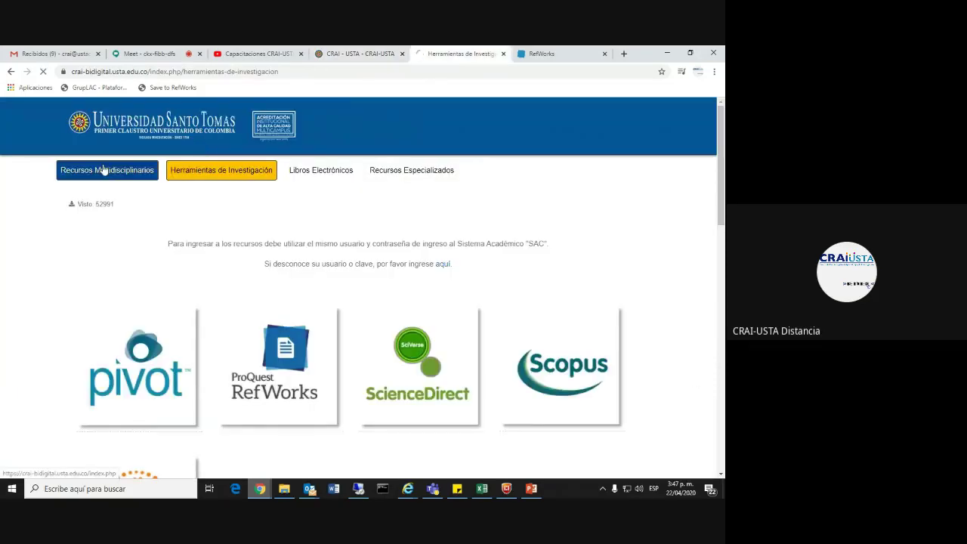
click(104, 170)
scroll(145, 352, down, 1)
mouse_move(145, 352)
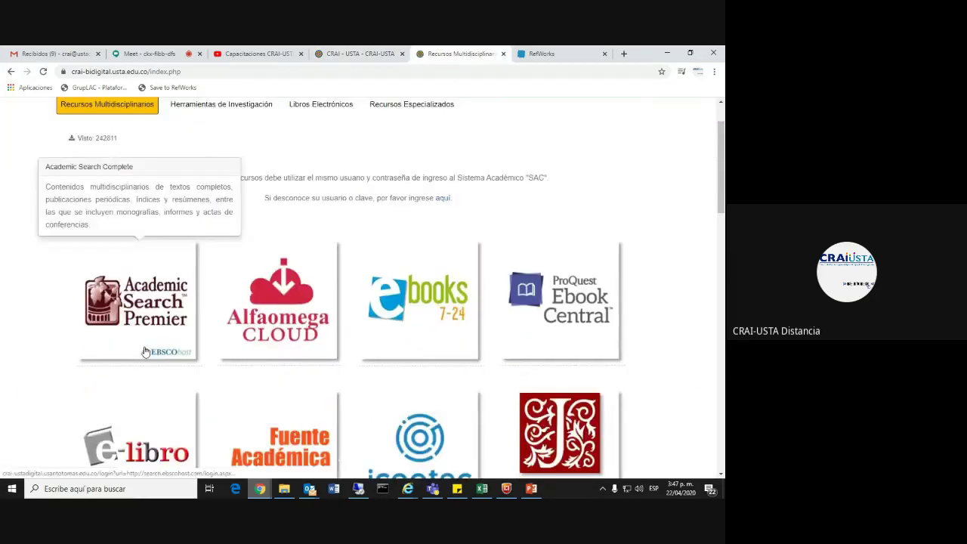
scroll(145, 352, down, 2)
click(231, 363)
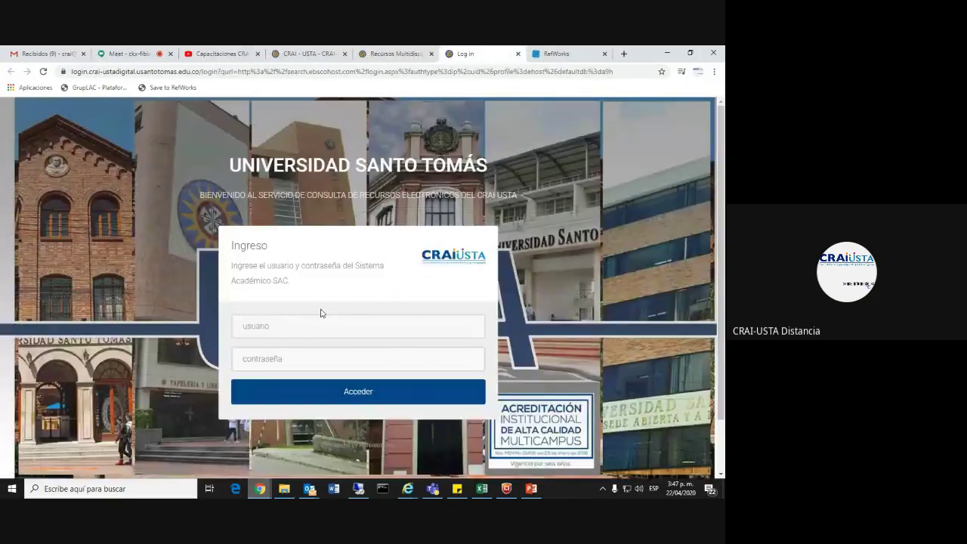
Step: Try to sign in to the electronic resources service with the saved user number and the account password
click(319, 312)
click(276, 349)
click(275, 357)
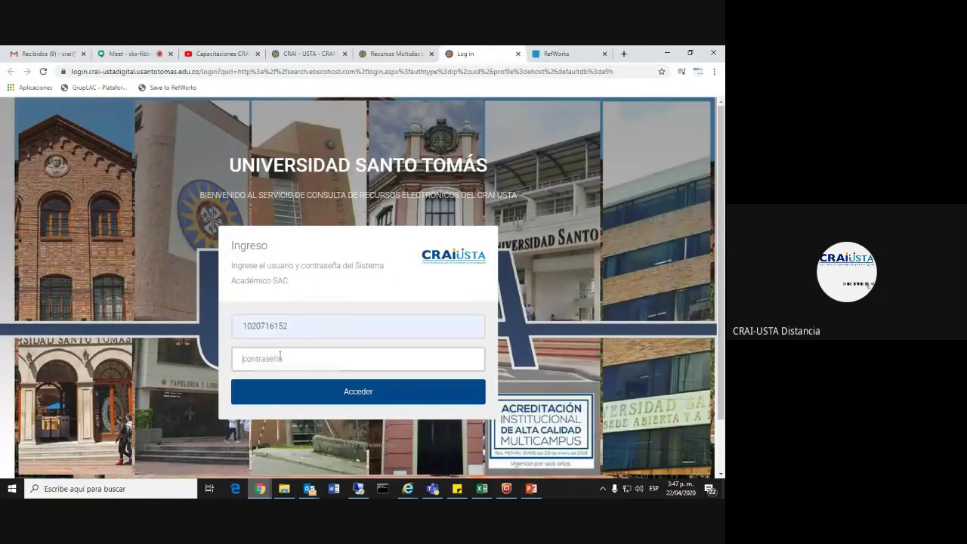
text(•••••)
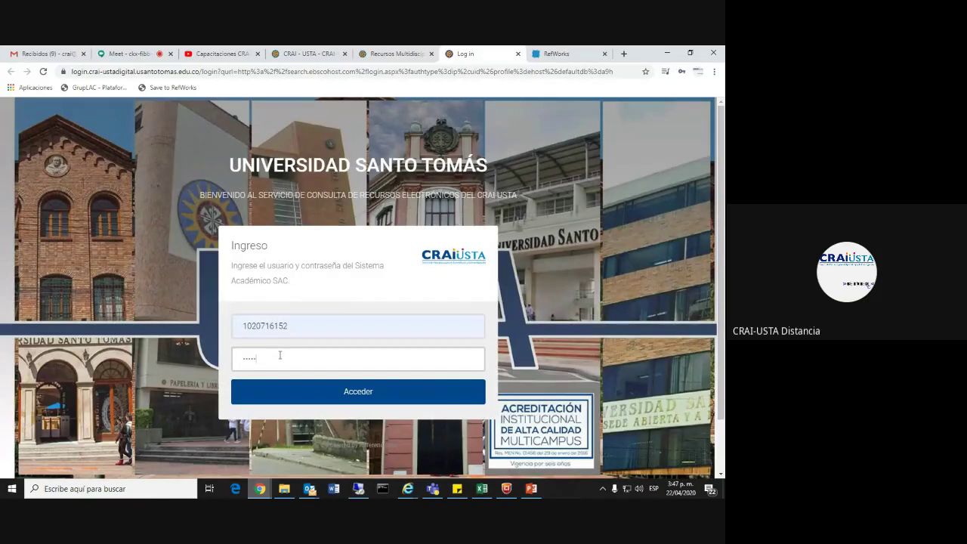
text(••••)
key(Return)
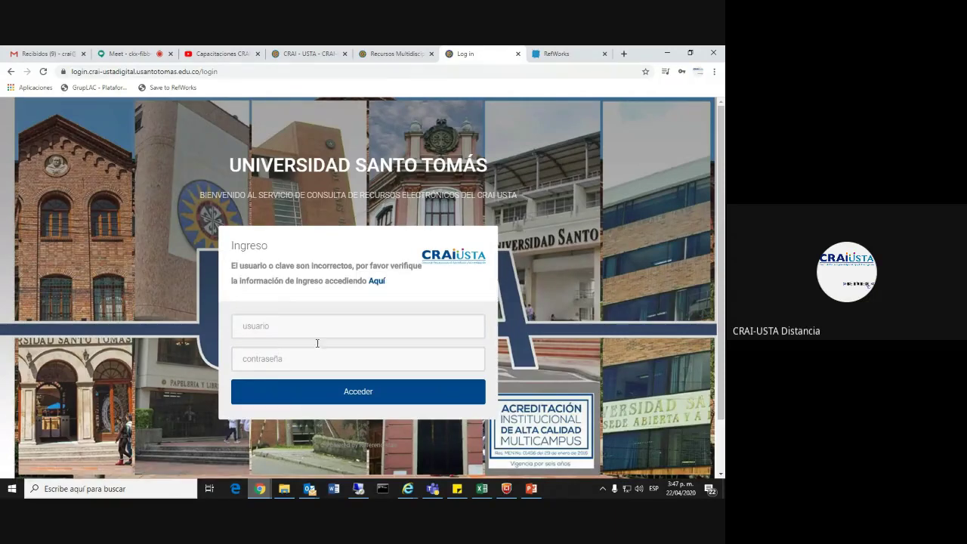
Step: Sign in to EBSCOhost by filling in the user number again and re-entering the account password
click(337, 325)
click(305, 369)
click(317, 358)
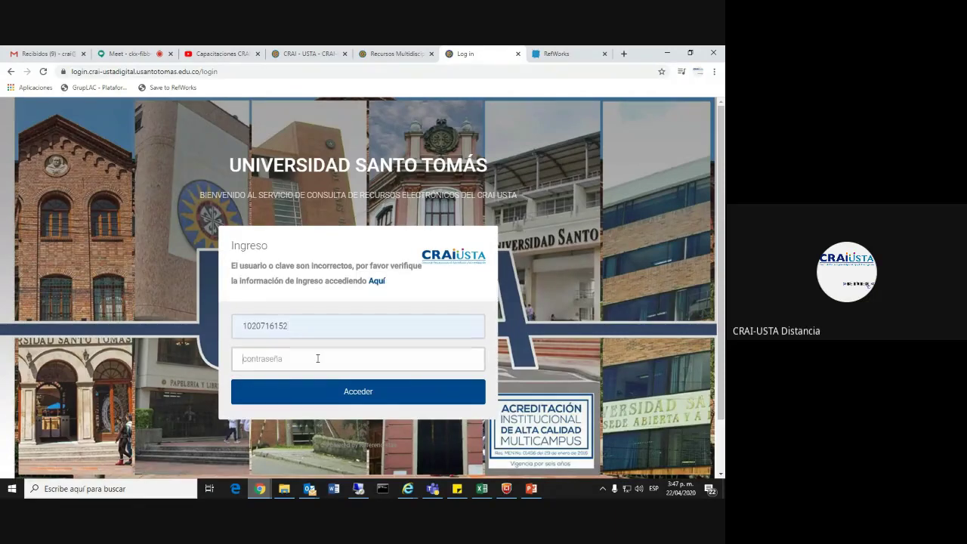
text(********)
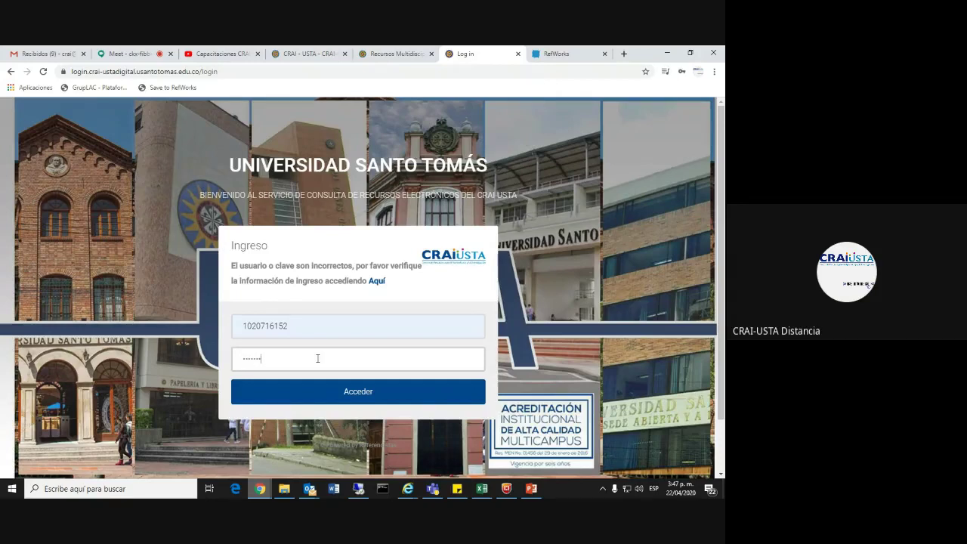
key(Return)
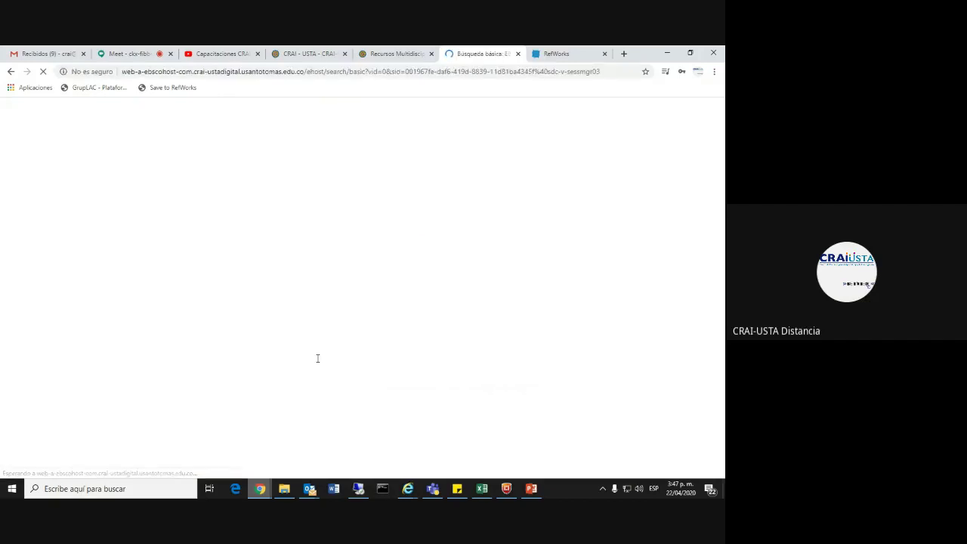
Step: Search Academic Search Complete for "Innovación"
text(l)
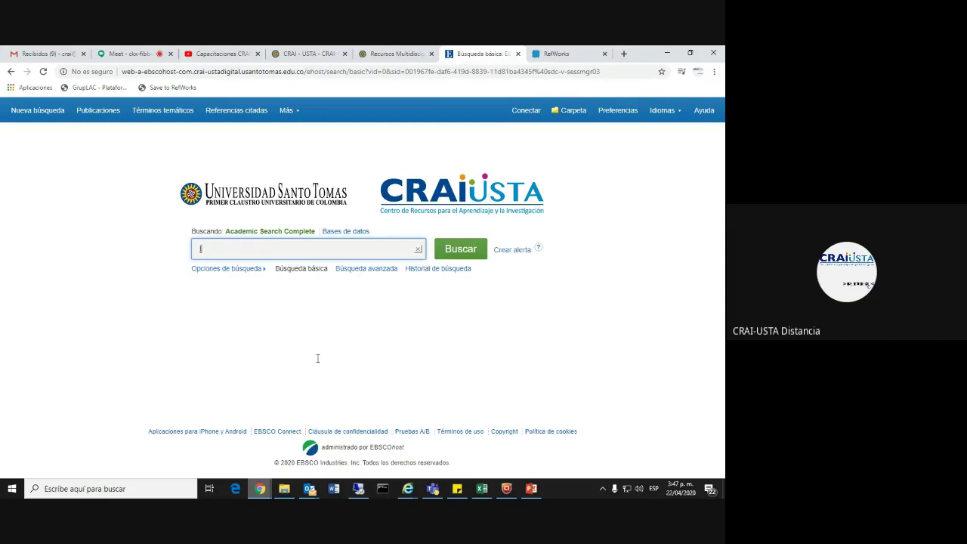
text(Innovación)
click(451, 255)
click(398, 57)
scroll(117, 261, up, 5)
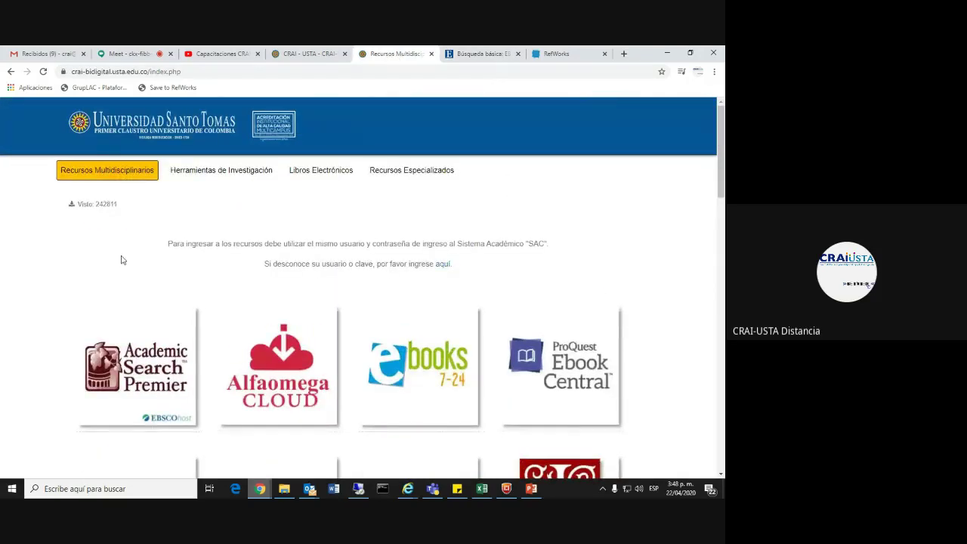
key(ctrl+Tab)
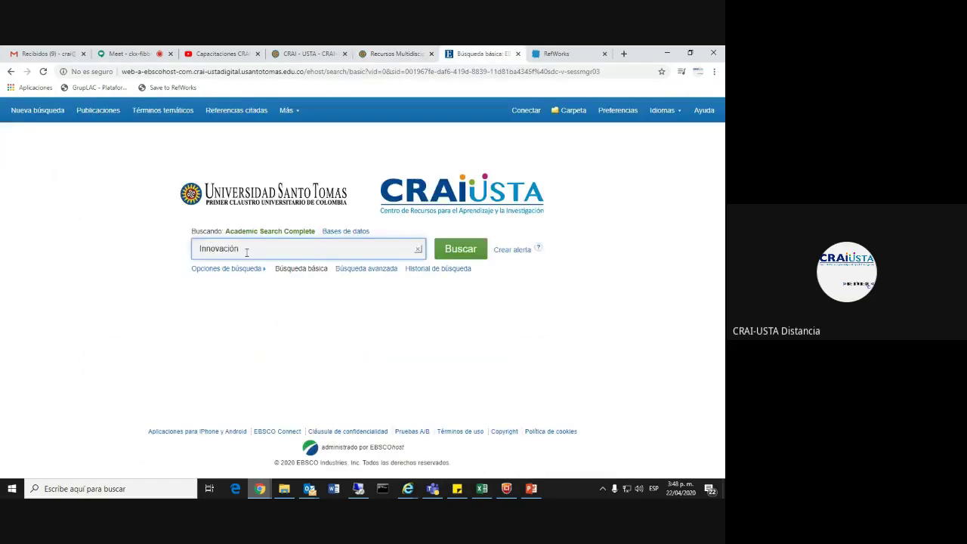
click(455, 251)
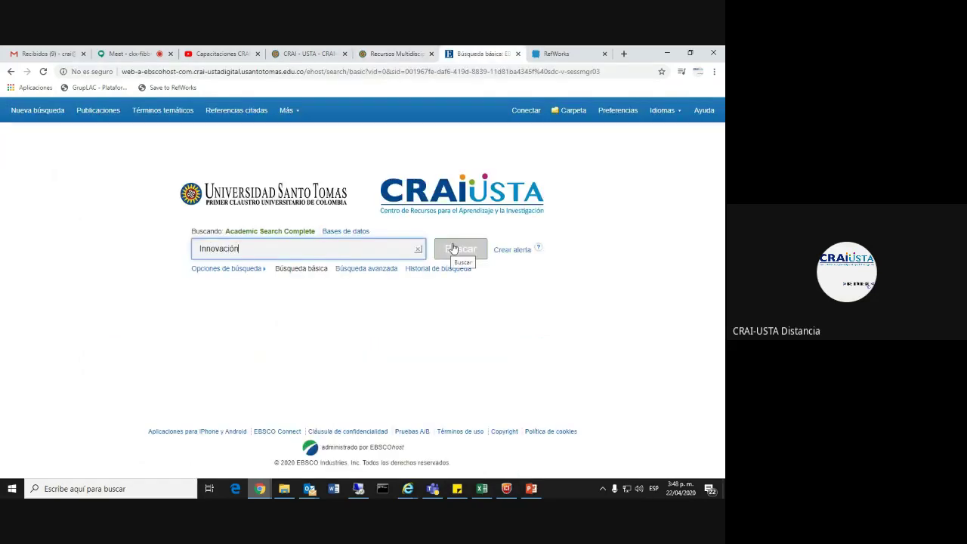
click(452, 251)
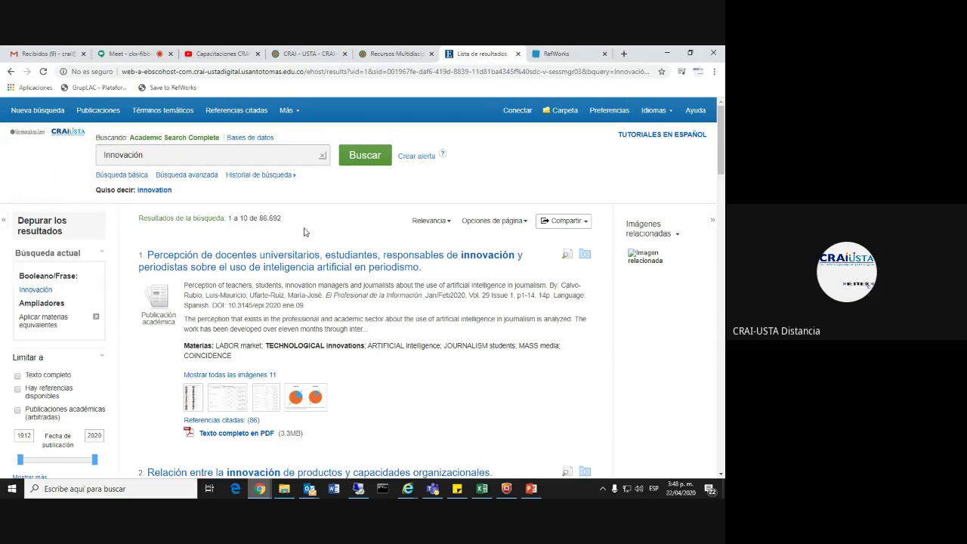
Step: Add the first two articles in the "Innovación" search results to the EBSCO folder
scroll(304, 232, down, 10)
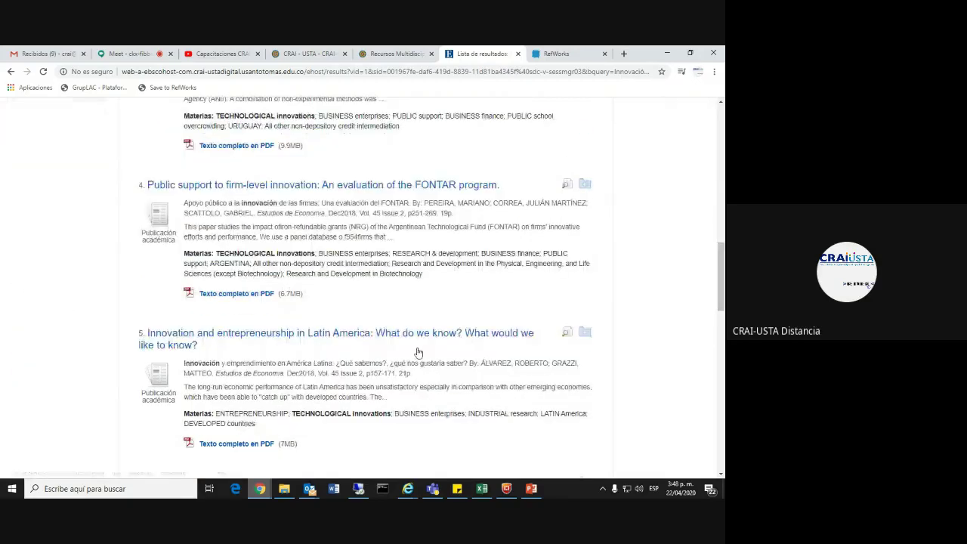
scroll(418, 352, up, 10)
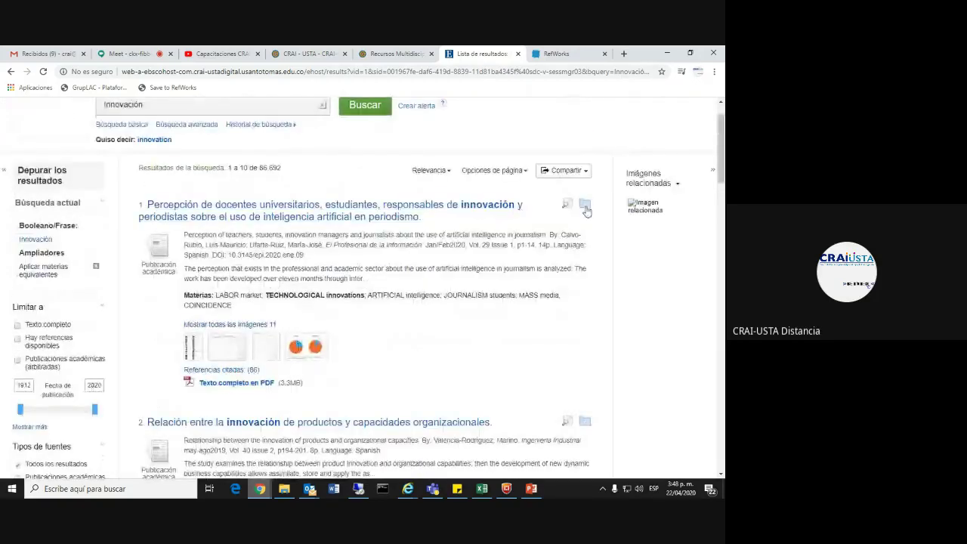
click(585, 203)
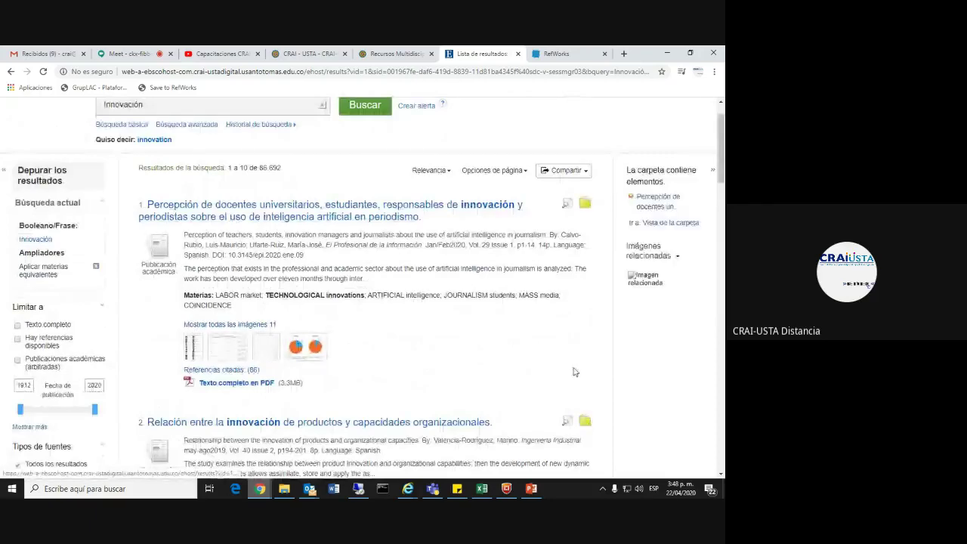
Step: Add further articles from the first page of "Innovación" results, down to result 10, to the EBSCO folder
scroll(574, 372, down, 5)
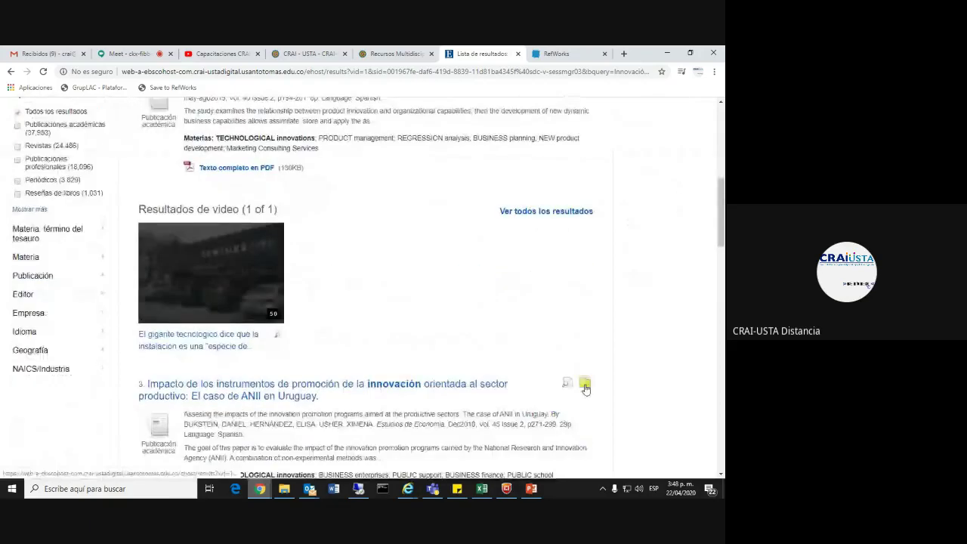
scroll(585, 388, down, 3)
scroll(585, 343, down, 4)
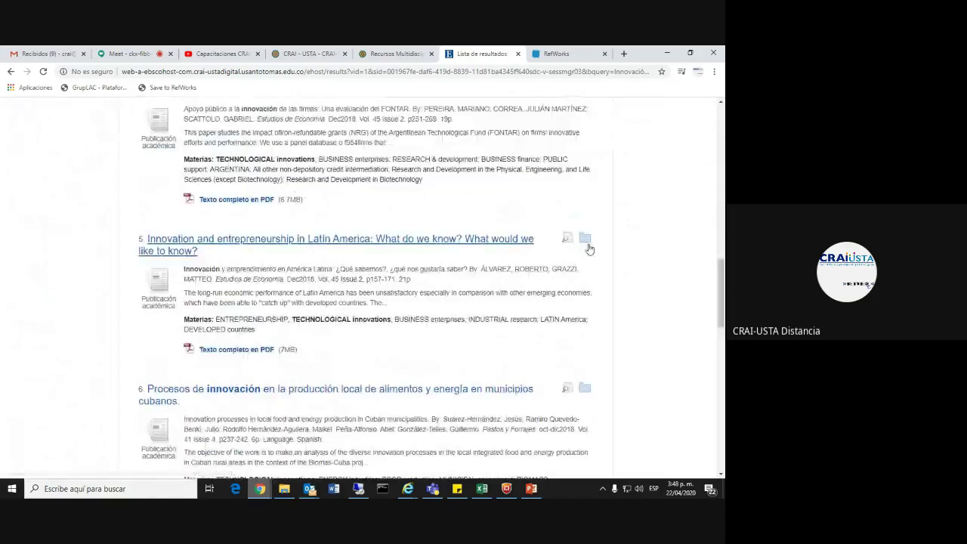
scroll(583, 393, down, 5)
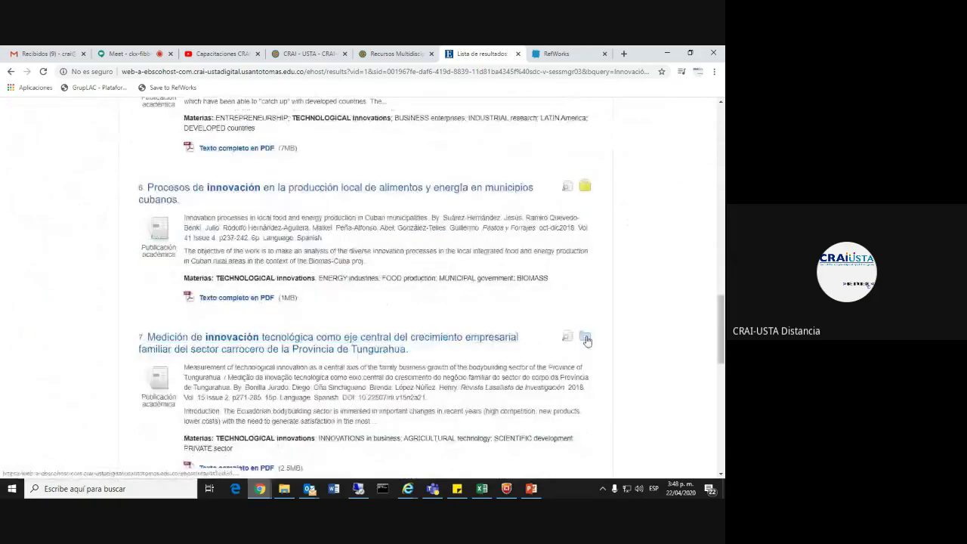
scroll(584, 366, down, 3)
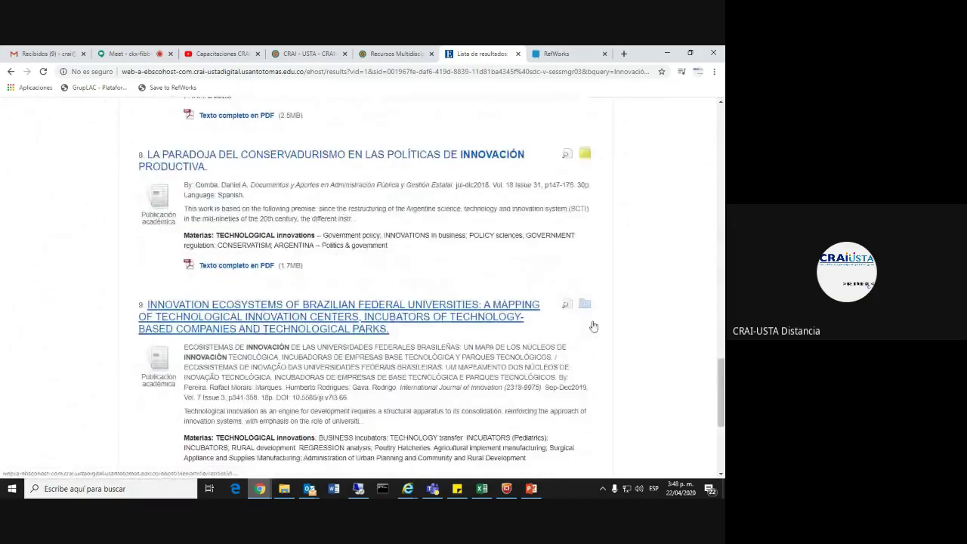
scroll(585, 309, down, 3)
scroll(595, 369, down, 1)
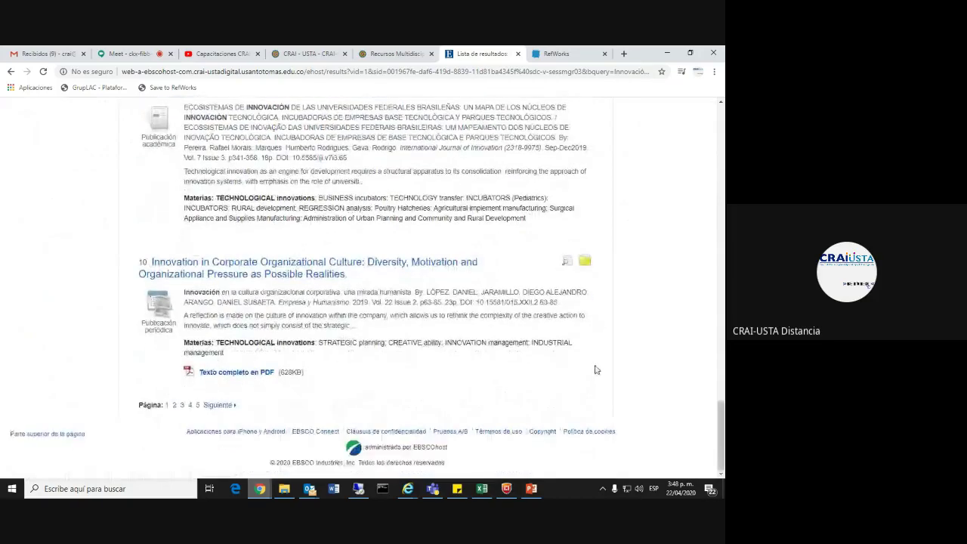
scroll(593, 362, up, 15)
scroll(591, 358, up, 5)
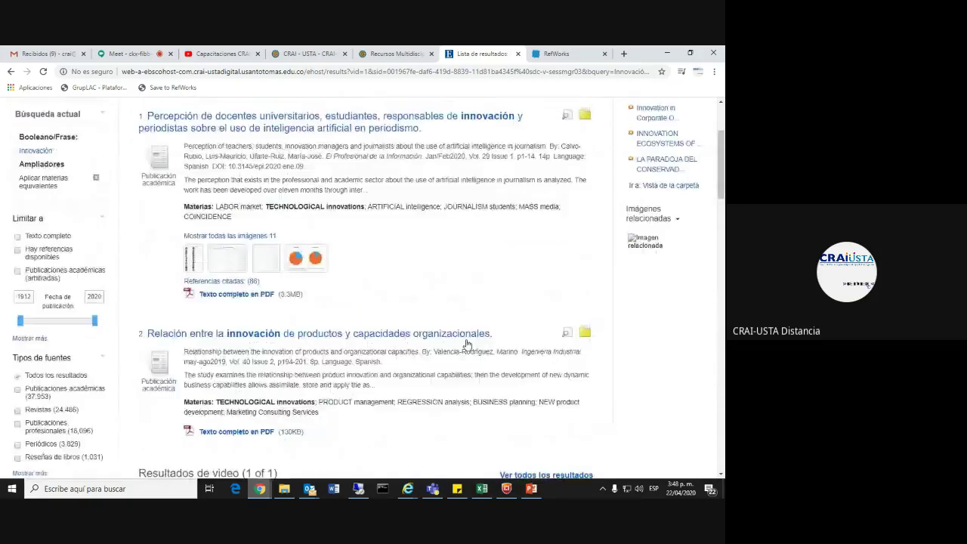
scroll(466, 344, up, 2)
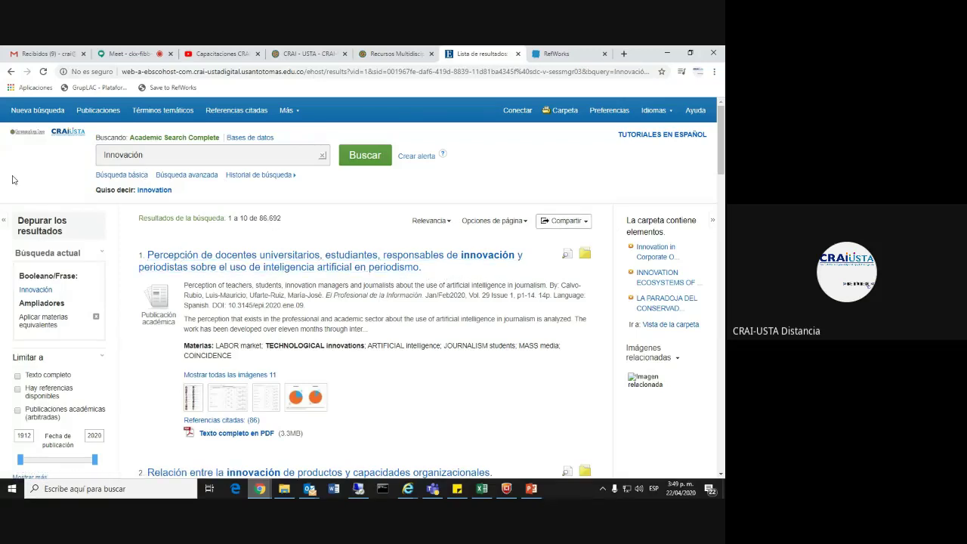
Step: Select all the articles stored in the EBSCO folder and open them in the Export Manager
click(208, 156)
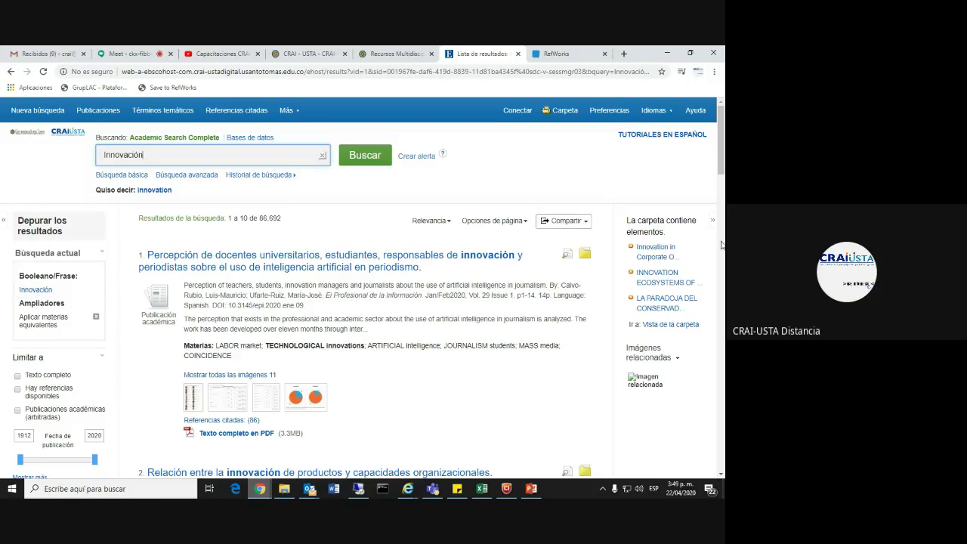
click(662, 325)
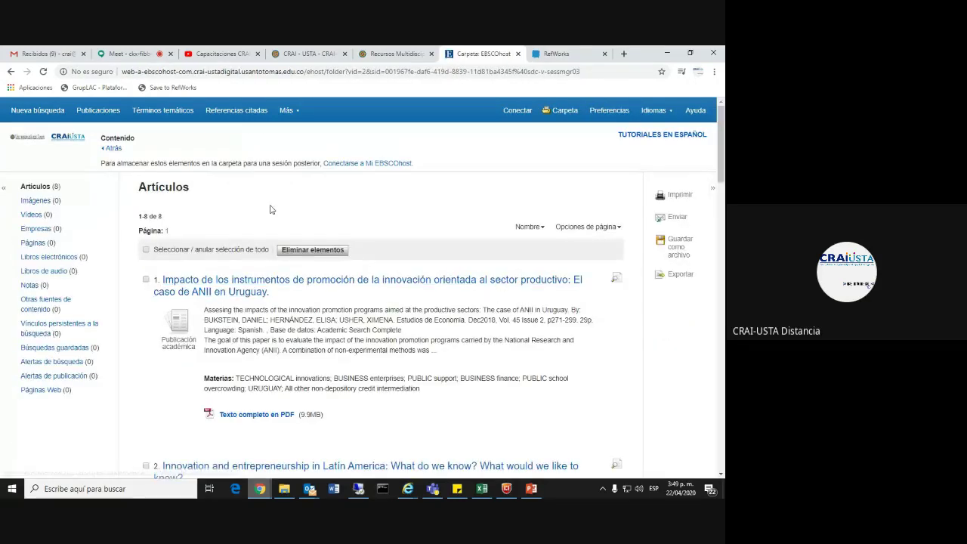
double_click(155, 216)
click(205, 209)
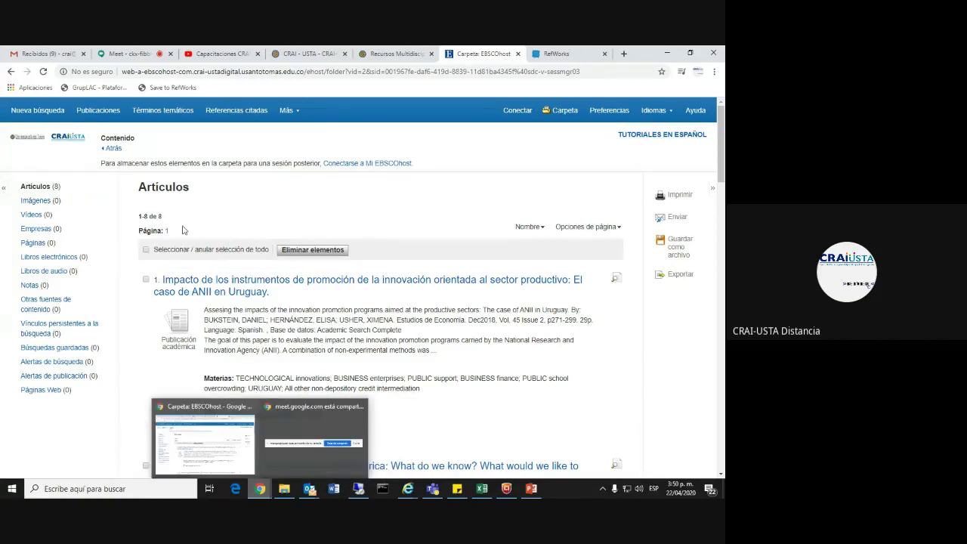
click(145, 250)
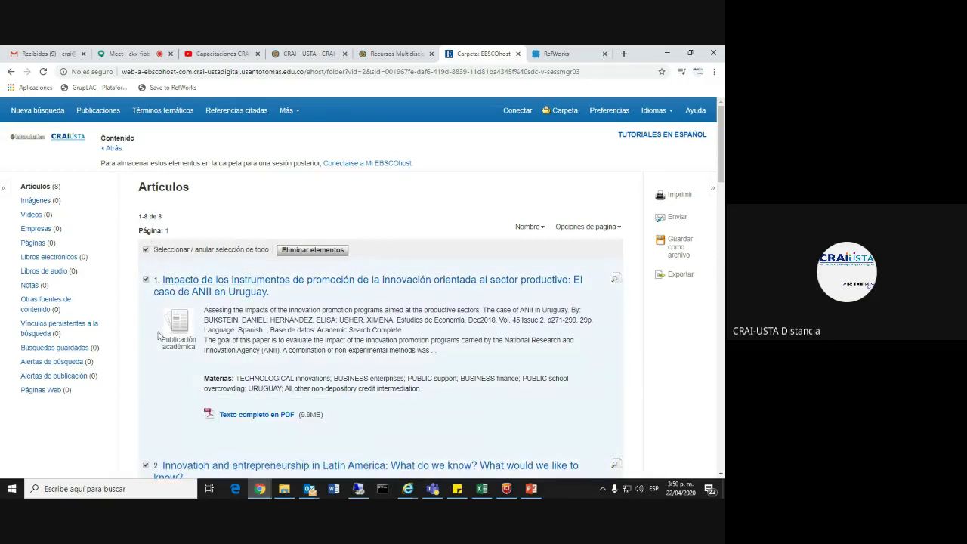
click(678, 275)
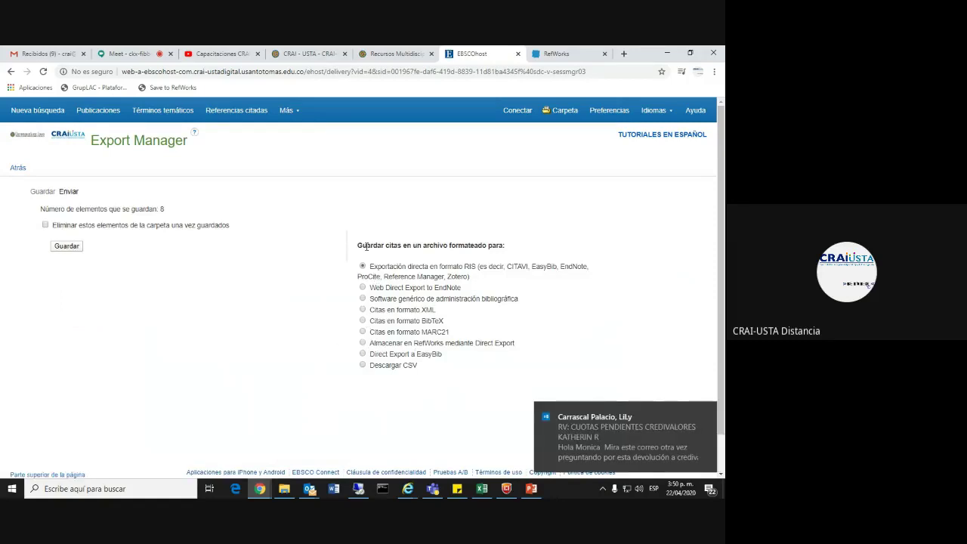
Step: Export the folder articles with "Almacenar en RefWorks mediante Direct Export", choosing the most recent version of RefWorks
click(707, 415)
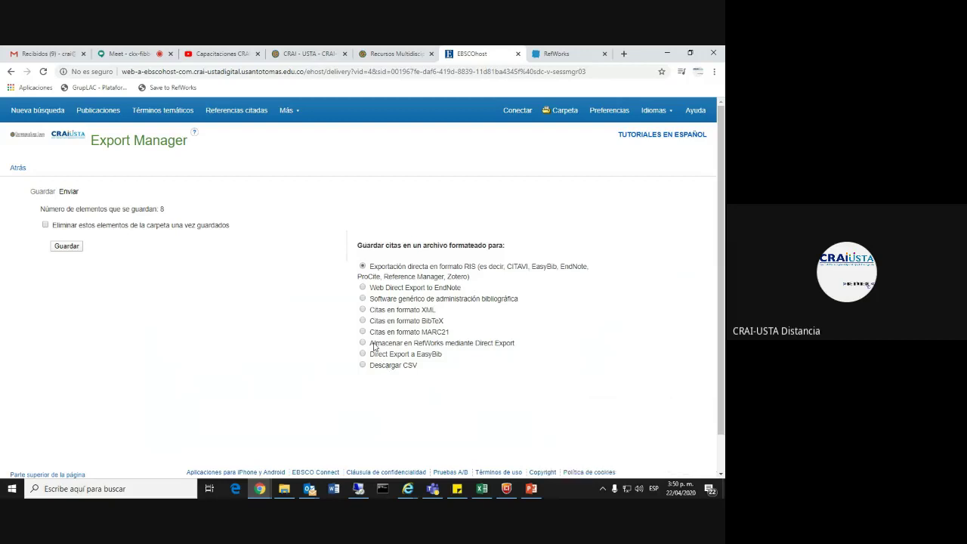
click(362, 343)
click(64, 248)
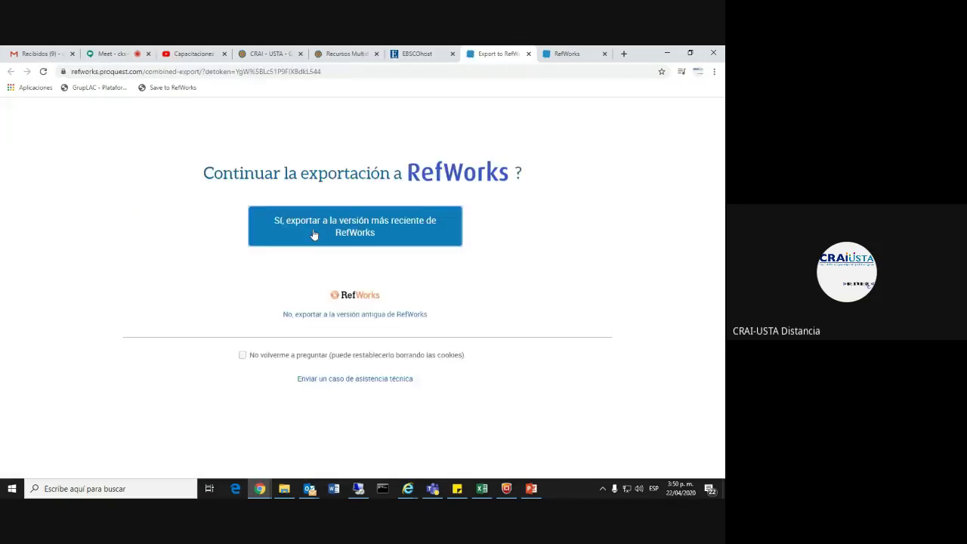
click(313, 235)
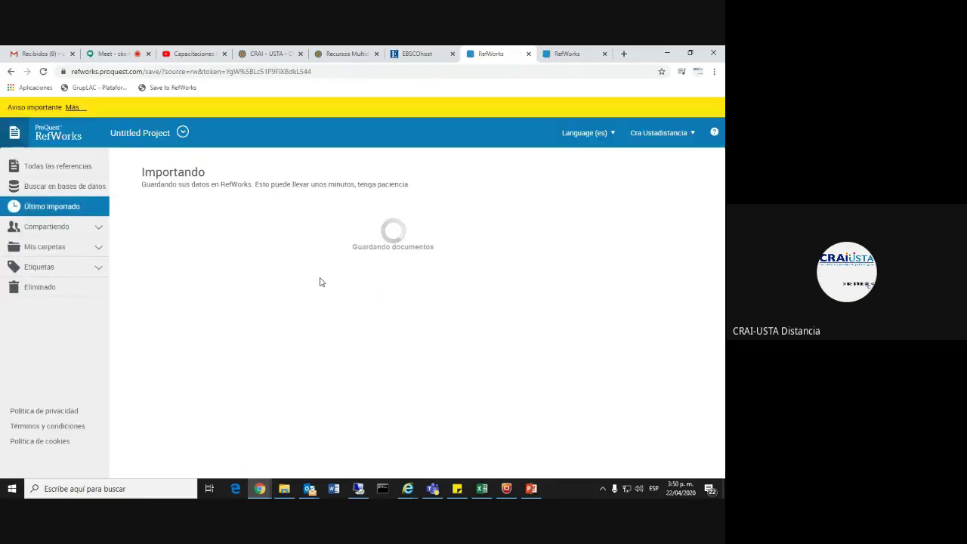
Step: Open the last imported references in RefWorks and look through the list of articles
click(164, 216)
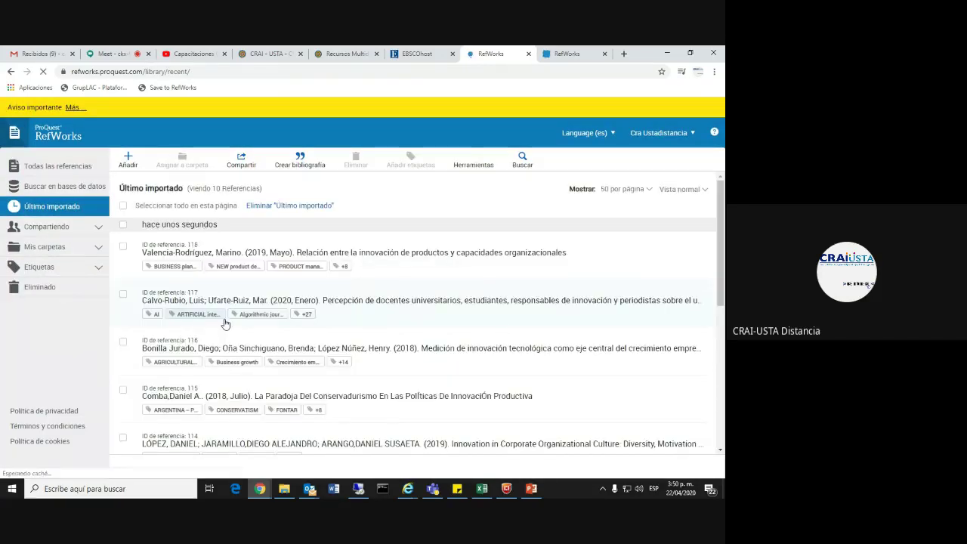
scroll(157, 261, down, 1)
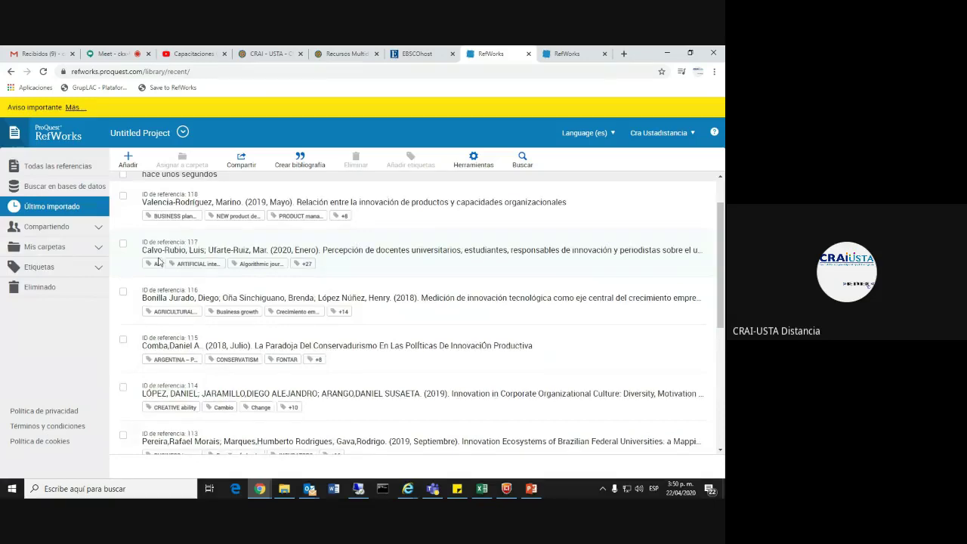
scroll(157, 260, down, 4)
scroll(143, 347, up, 5)
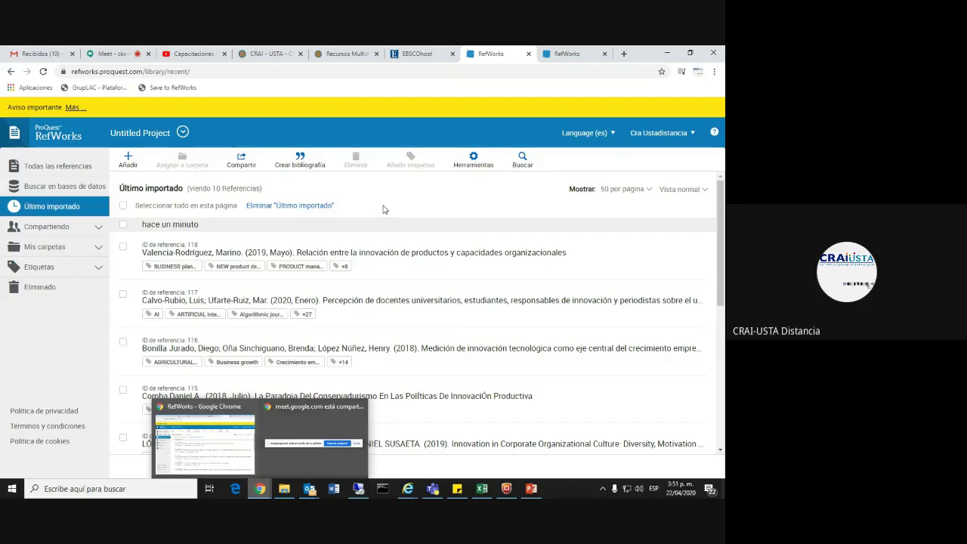
Step: Close the duplicate RefWorks page and open Google Scholar through a web search for "scholar"
click(595, 56)
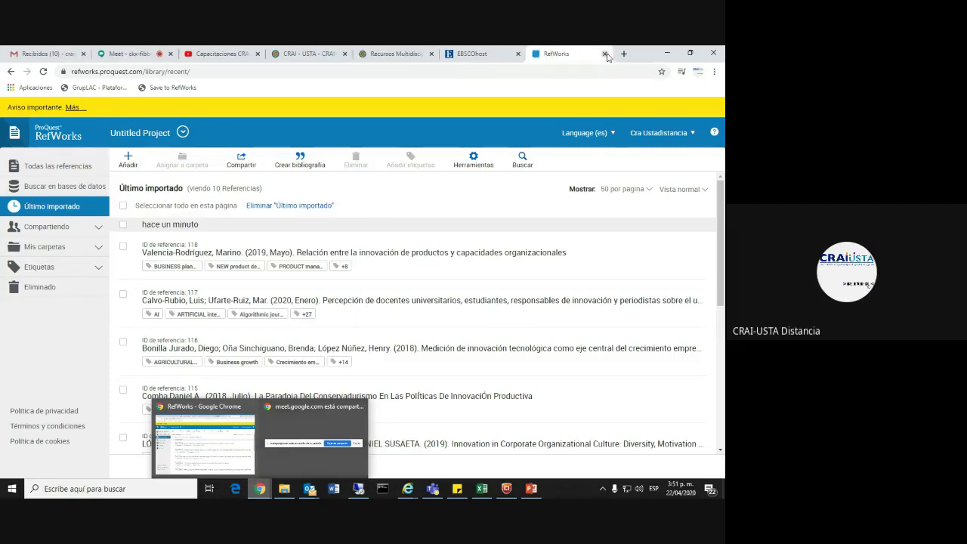
click(604, 53)
key(ctrl+t)
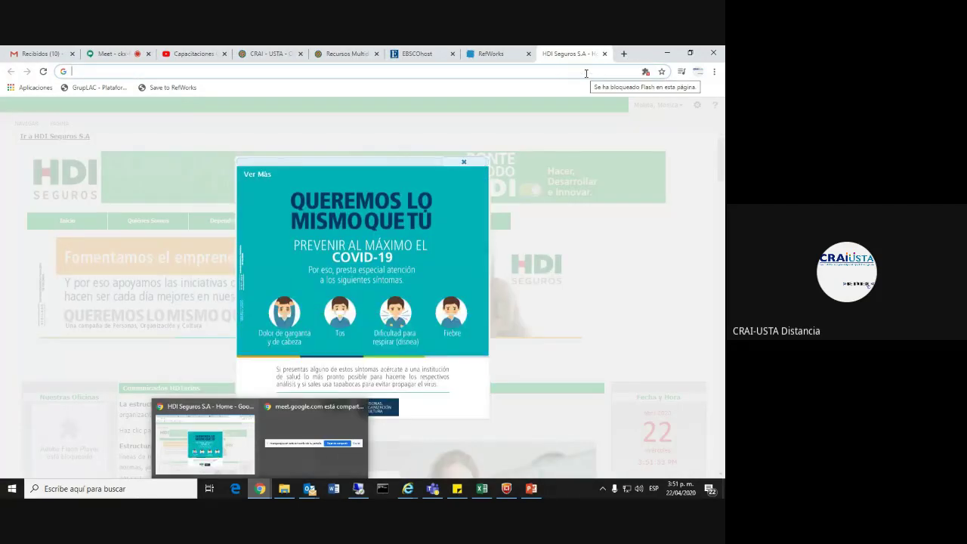
text(scholar)
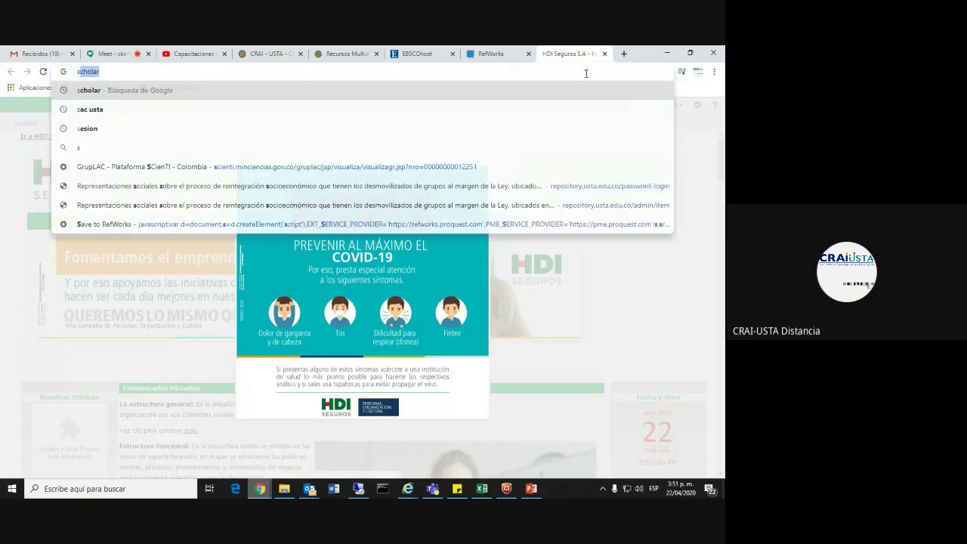
key(Return)
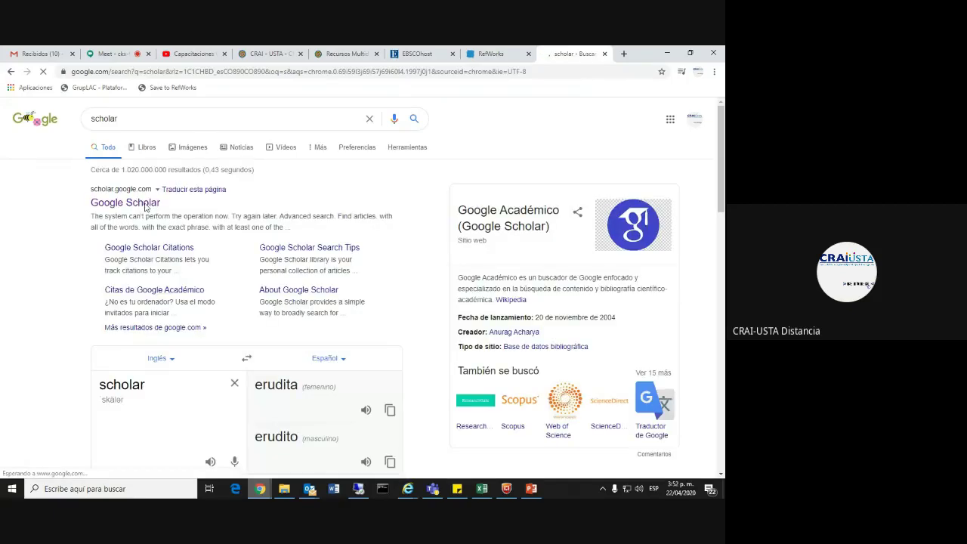
click(132, 203)
Step: Search Google Scholar for "cancer de mama" using the suggested term for "Cancer"
click(245, 205)
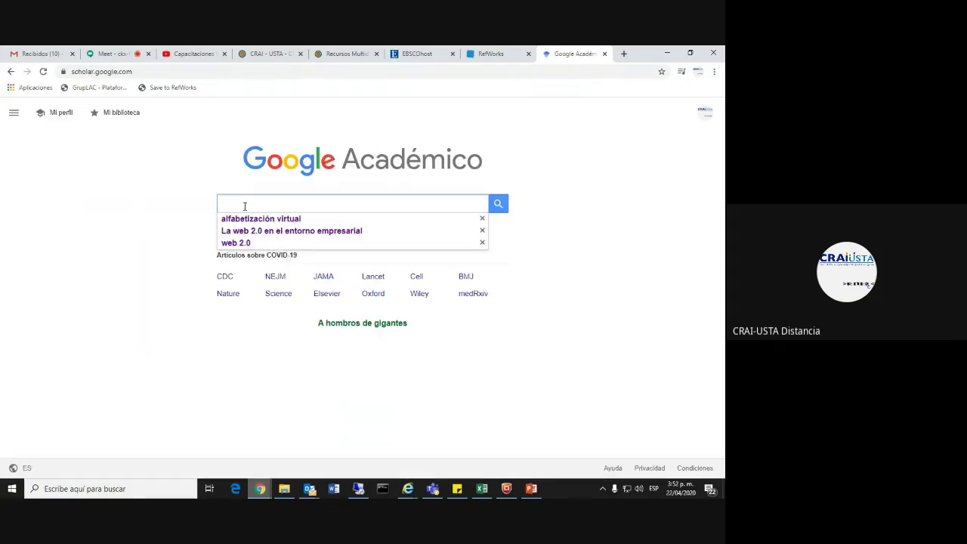
text(Carol)
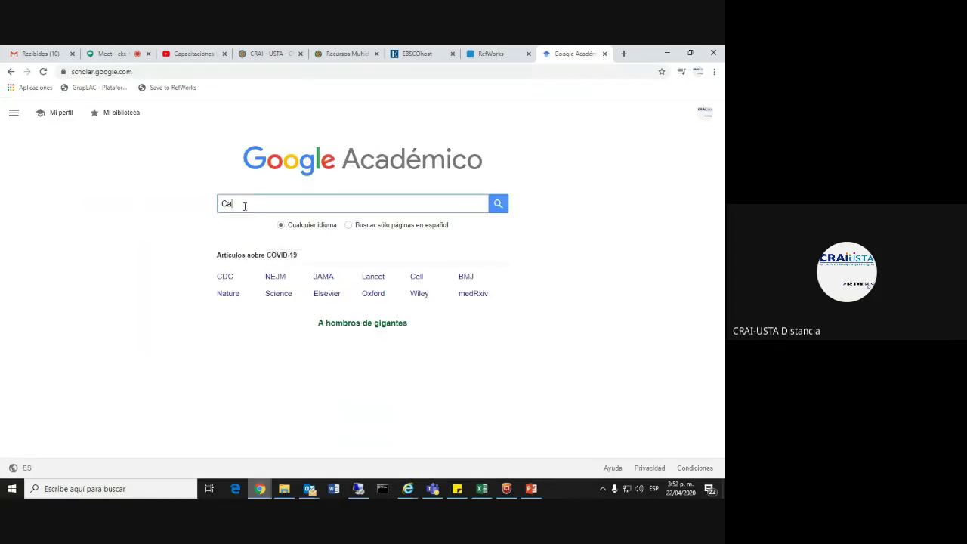
key(BackSpace)
key(BackSpace)
key(BackSpace)
key(BackSpace)
key(BackSpace)
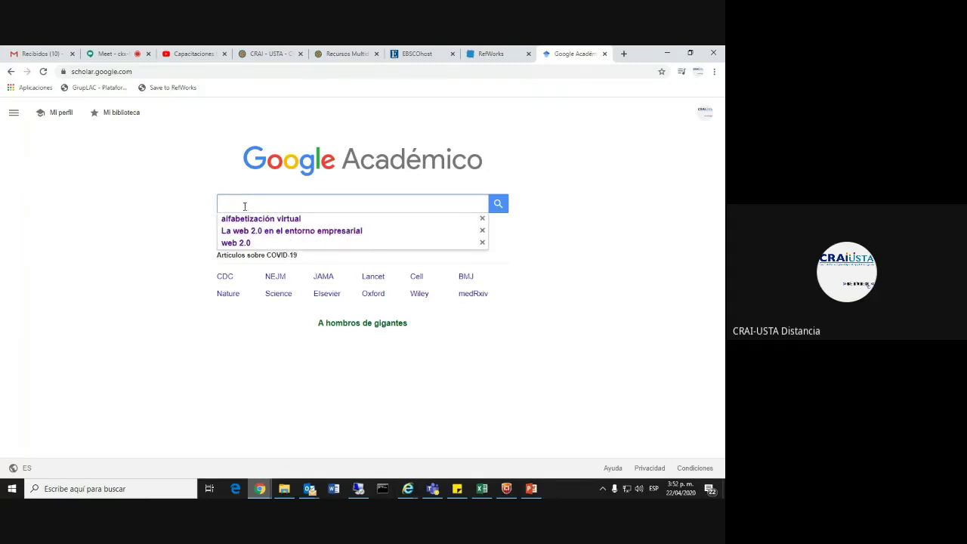
text(Cancer)
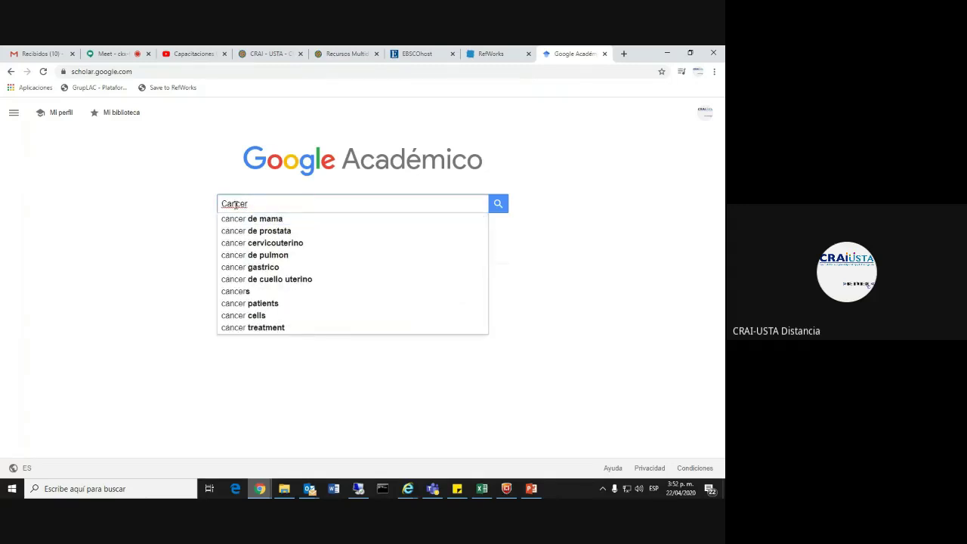
click(232, 219)
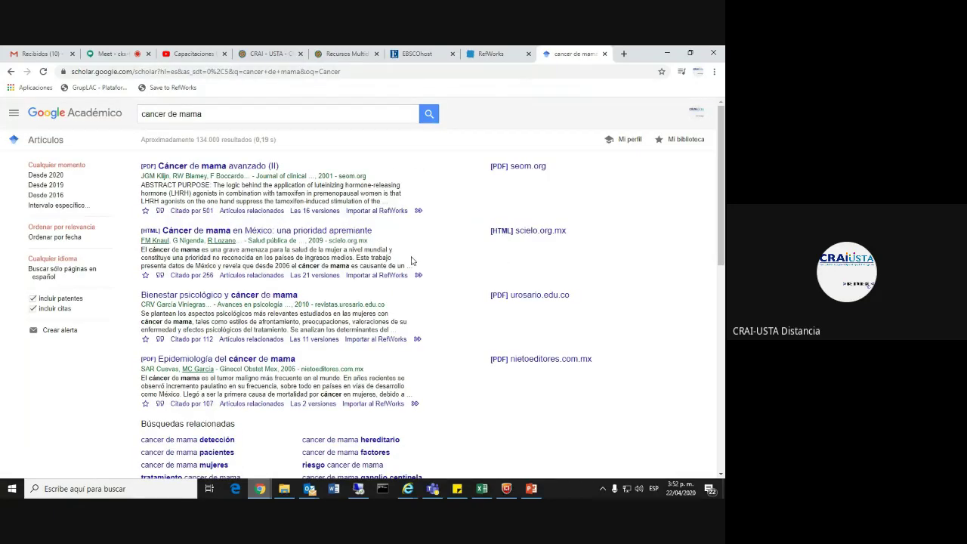
Step: Examine the "cancer de mama" results for the link under each one that imports it into RefWorks
scroll(412, 260, down, 2)
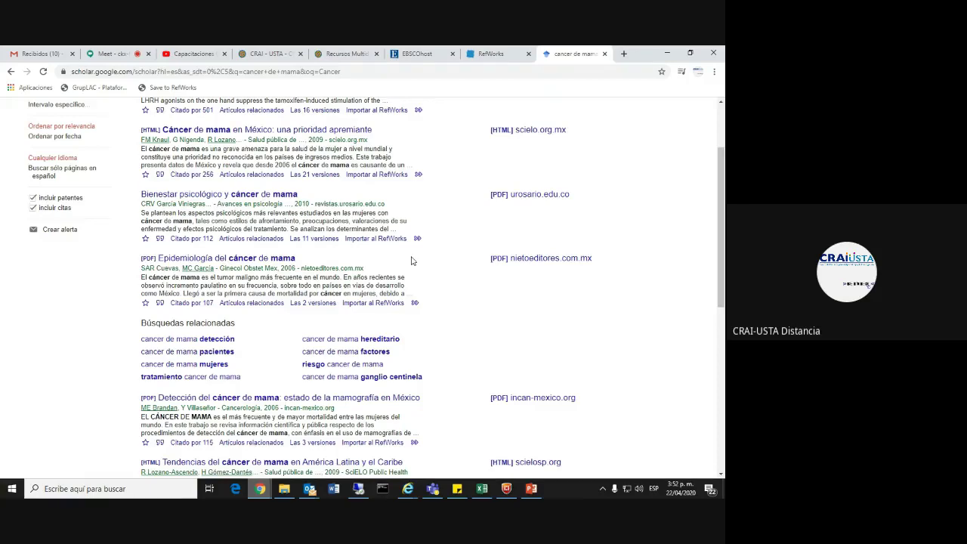
scroll(412, 261, up, 2)
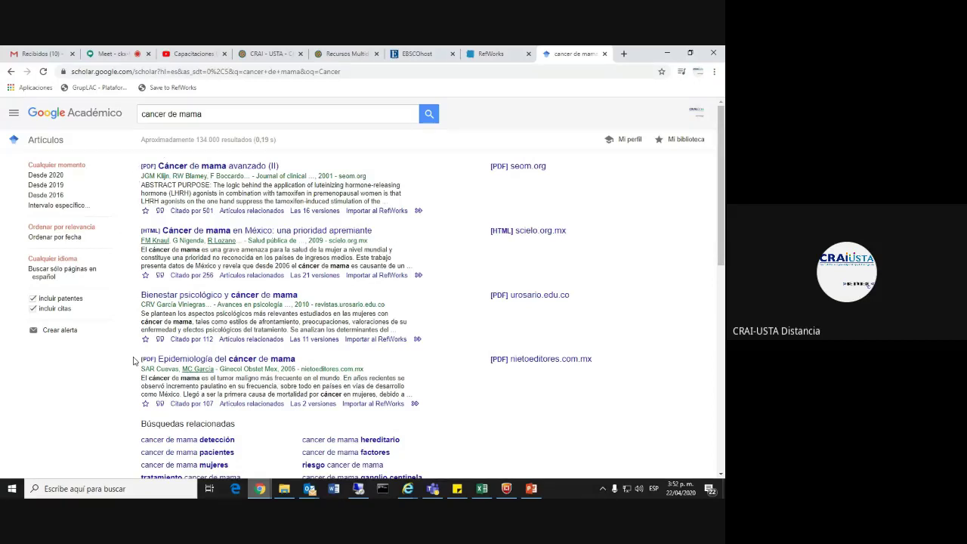
scroll(133, 361, down, 2)
scroll(133, 357, down, 2)
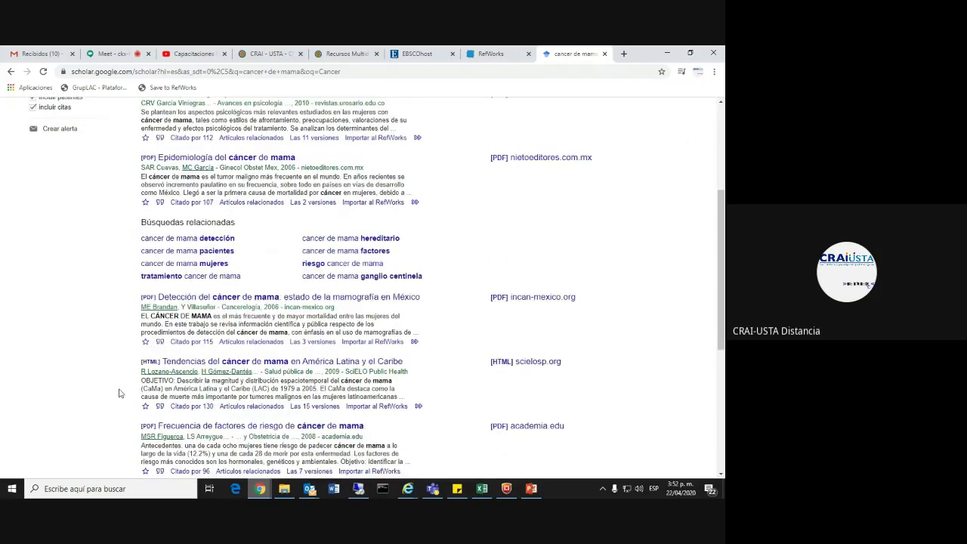
scroll(119, 393, down, 5)
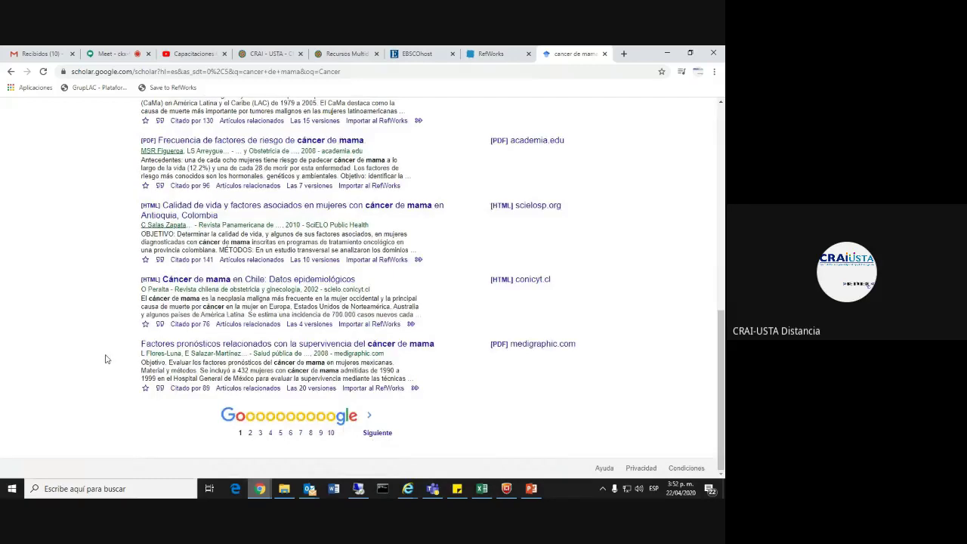
scroll(108, 359, up, 12)
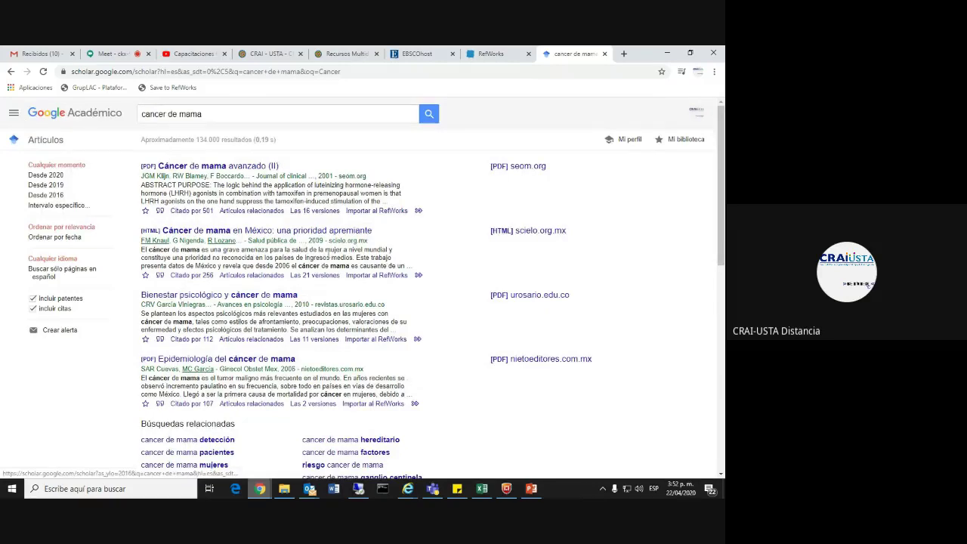
drag(344, 211, 408, 215)
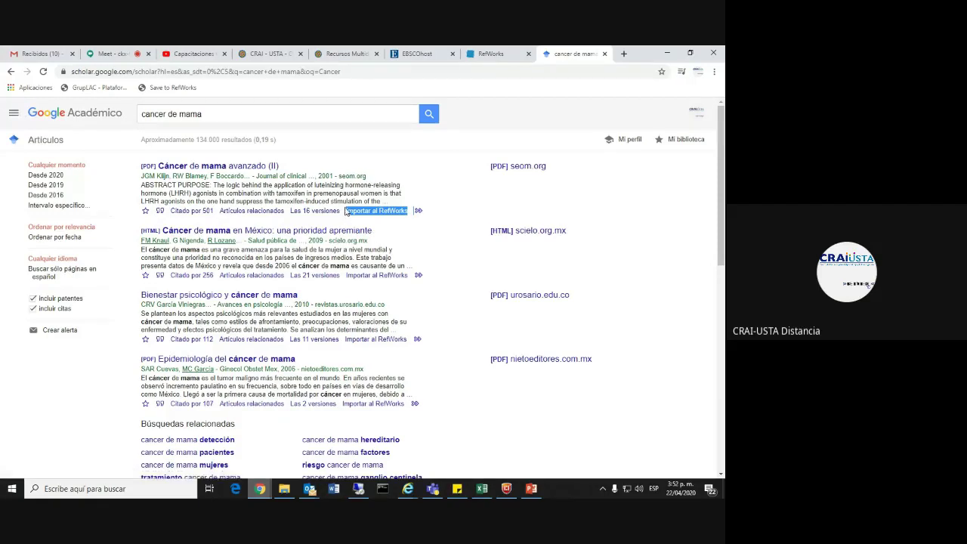
click(345, 217)
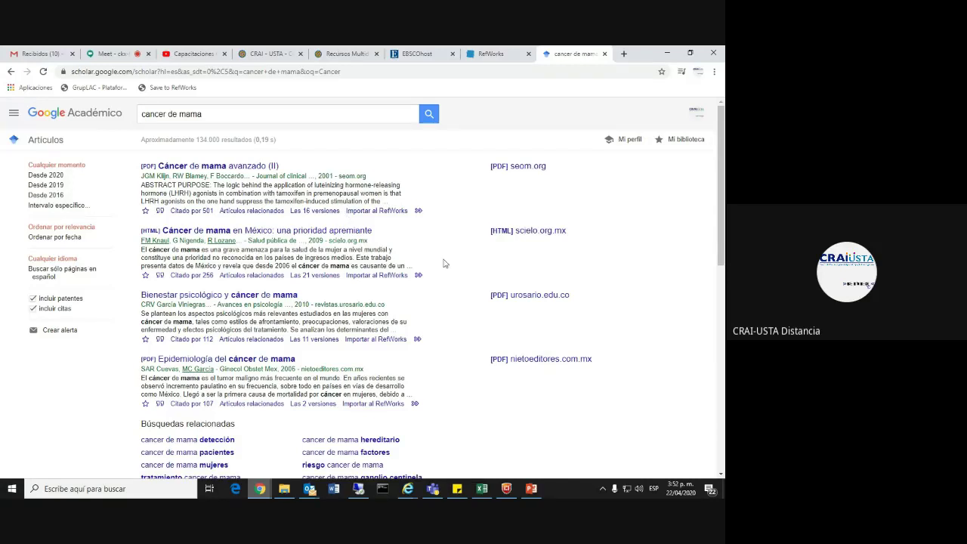
Step: Import "Cáncer de mama en México: una prioridad apremiante" from Google Scholar into RefWorks and close the import page
click(368, 275)
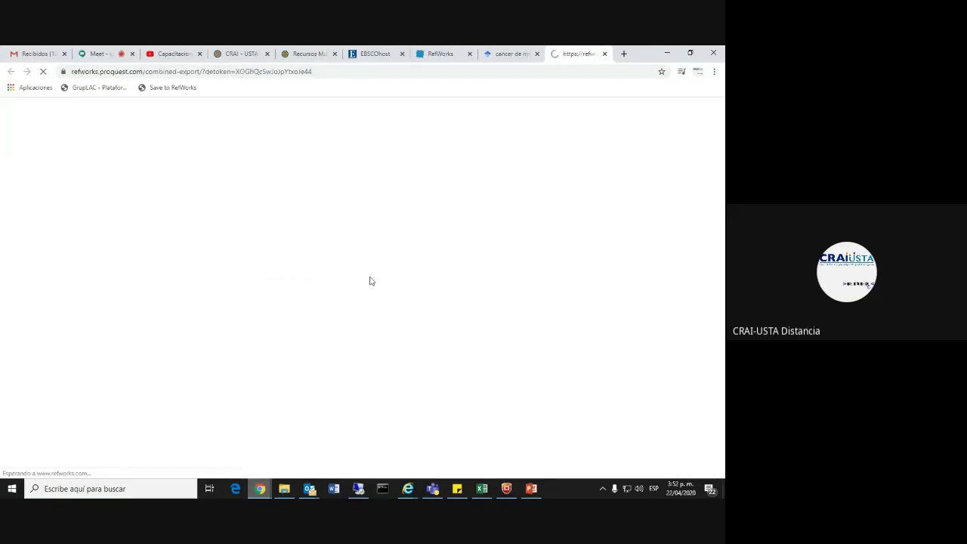
click(353, 234)
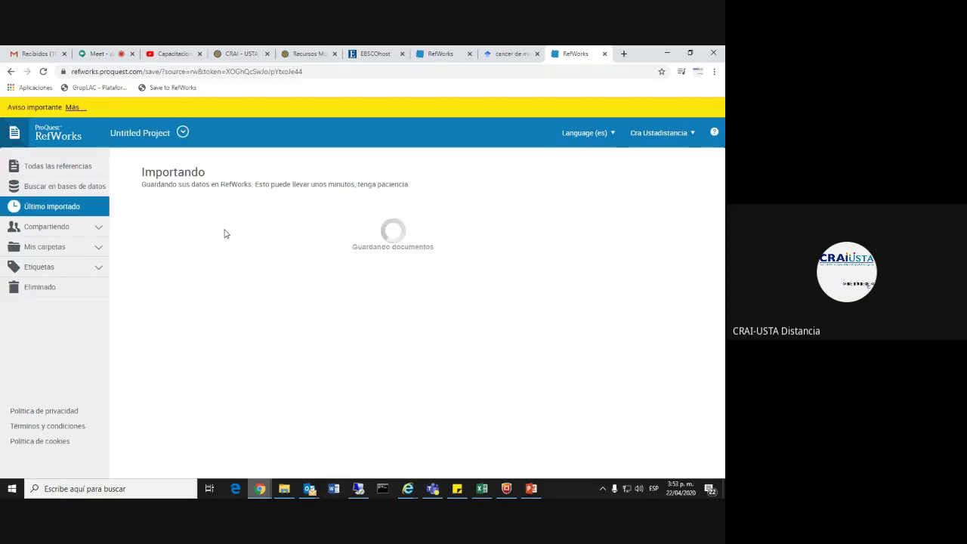
click(164, 216)
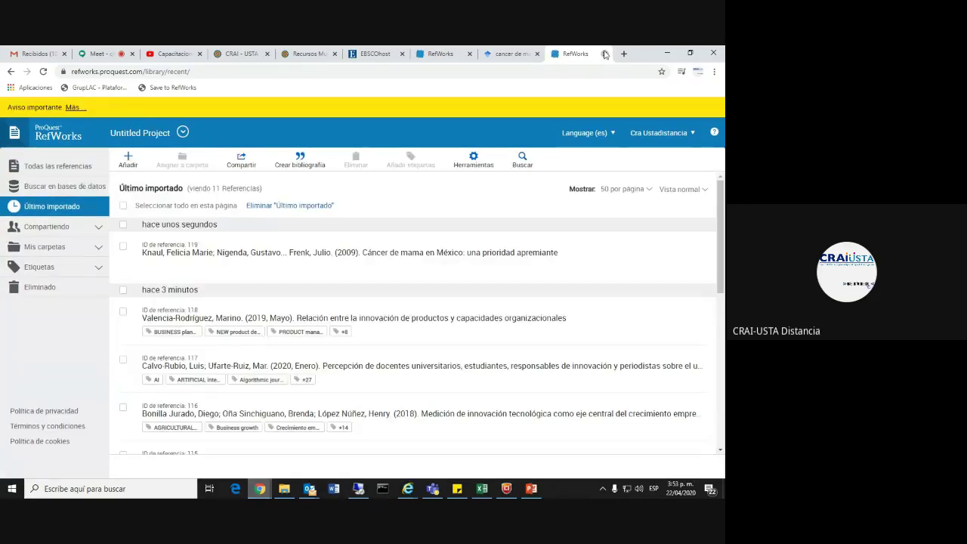
click(604, 54)
Step: Look through the Google Scholar results page for other articles that offer an individual RefWorks import
scroll(237, 221, down, 3)
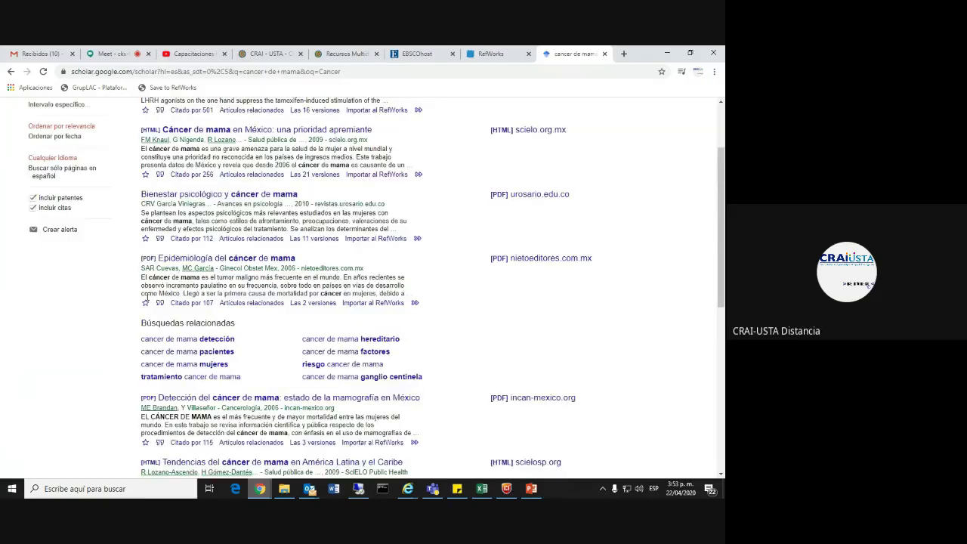
scroll(127, 391, down, 1)
scroll(127, 391, up, 2)
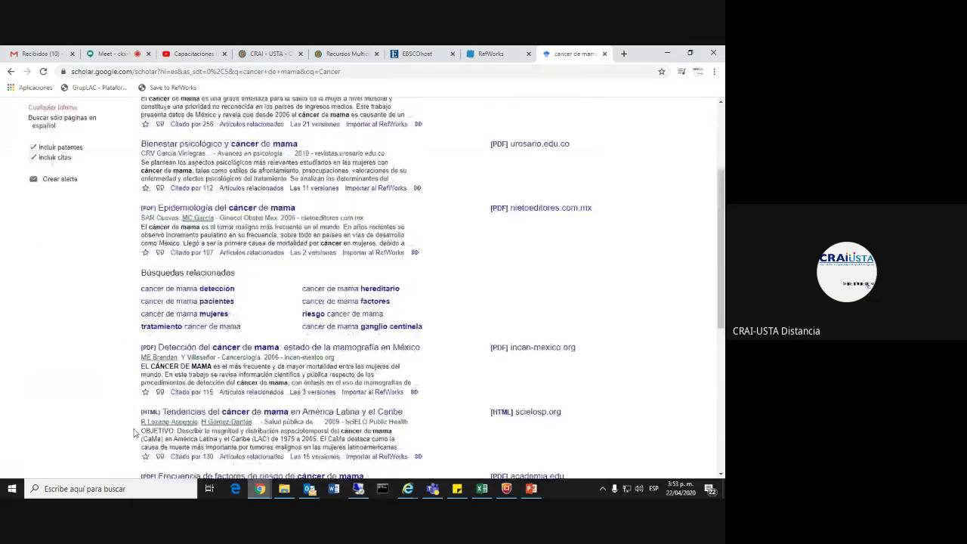
scroll(133, 443, up, 1)
scroll(133, 442, up, 1)
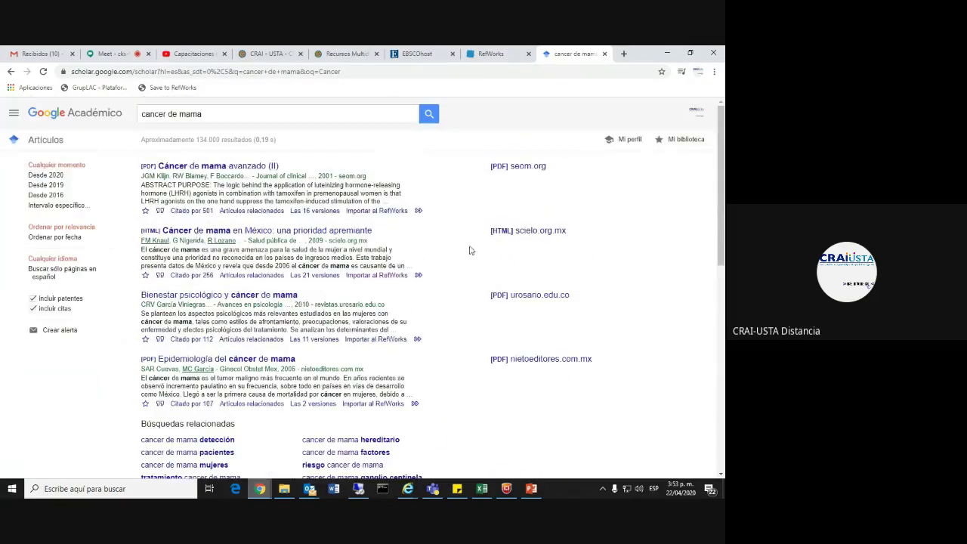
scroll(219, 295, down, 8)
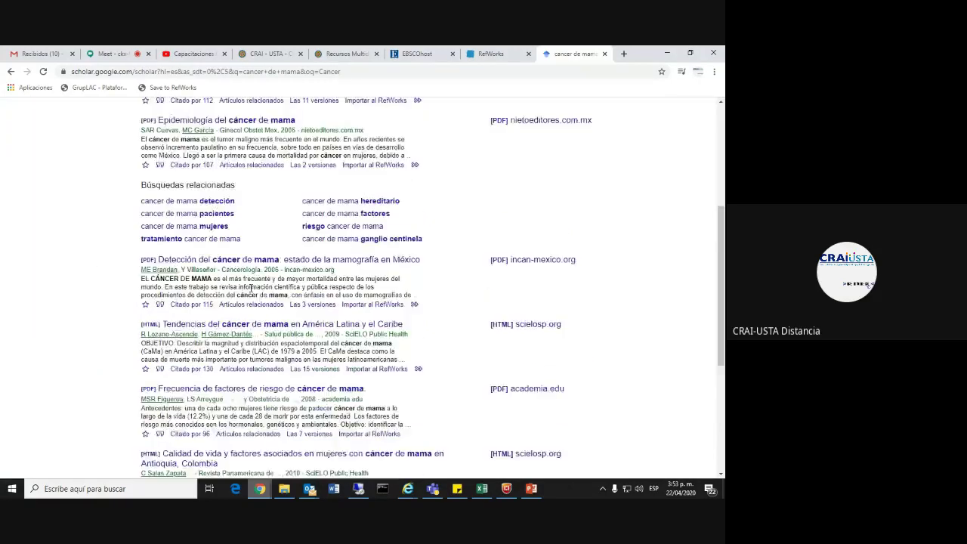
scroll(249, 287, up, 8)
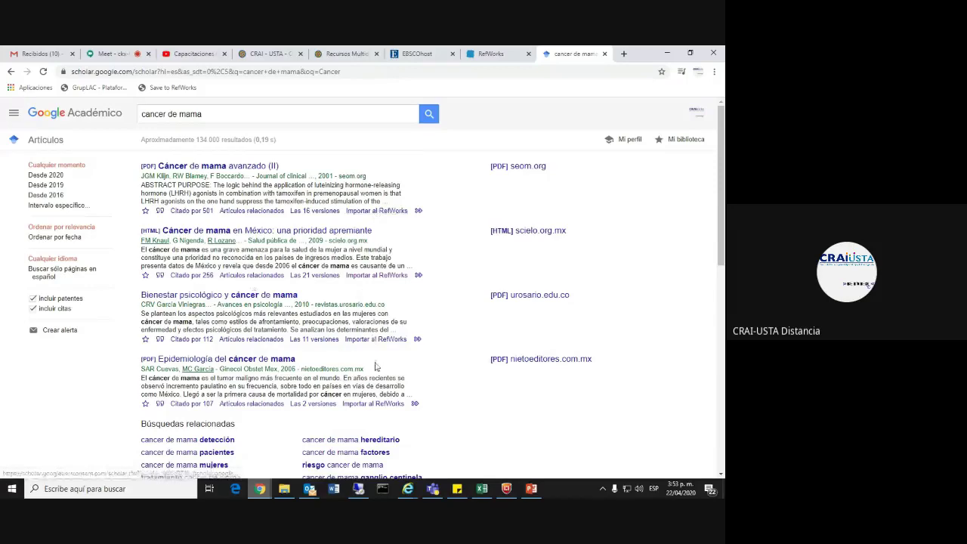
scroll(375, 366, down, 3)
scroll(385, 264, up, 3)
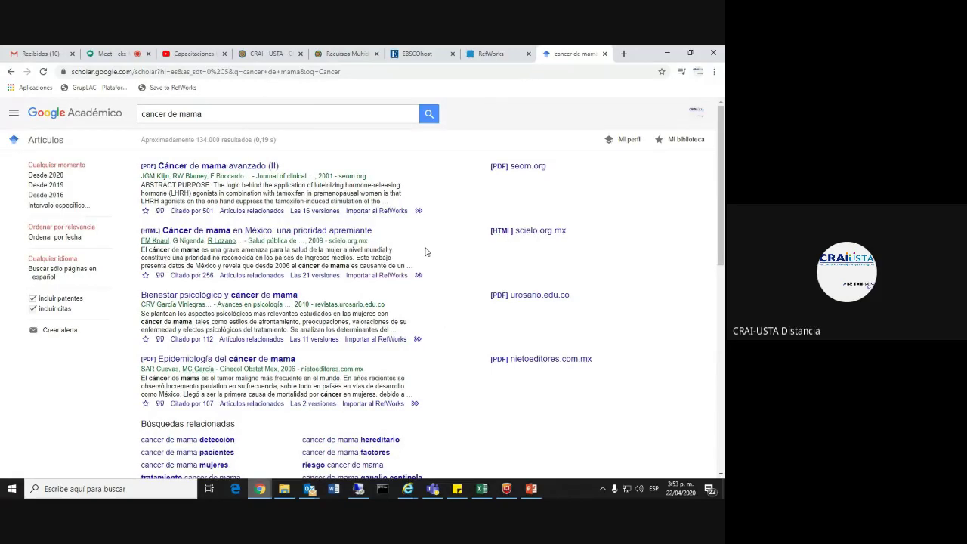
Step: Launch the Save to RefWorks tool on the Google Scholar results page and review the references it lists
click(166, 88)
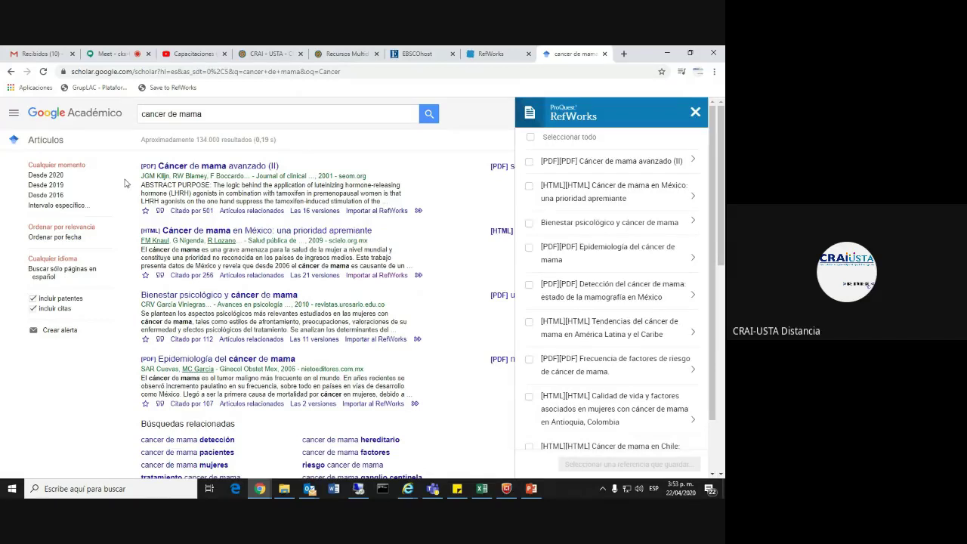
scroll(125, 183, down, 2)
scroll(125, 183, up, 2)
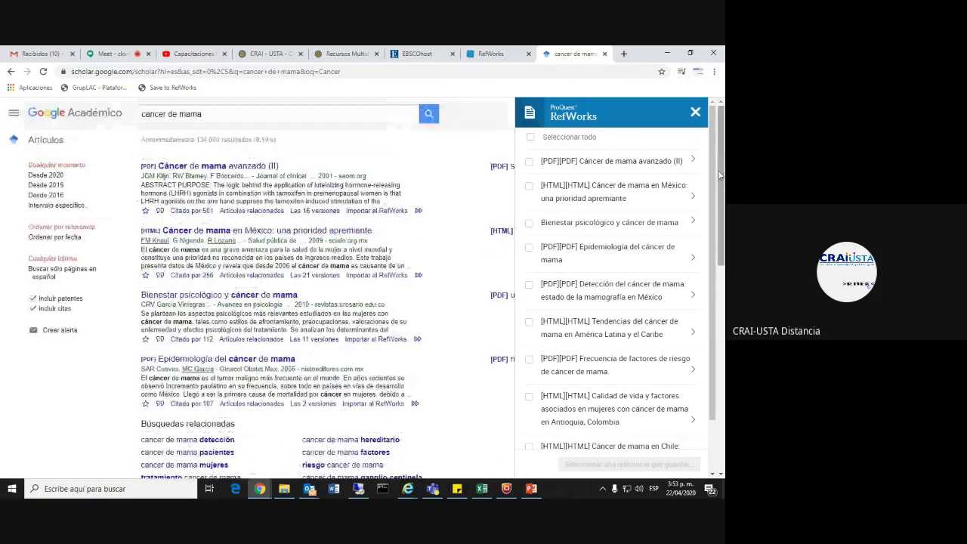
scroll(719, 175, down, 2)
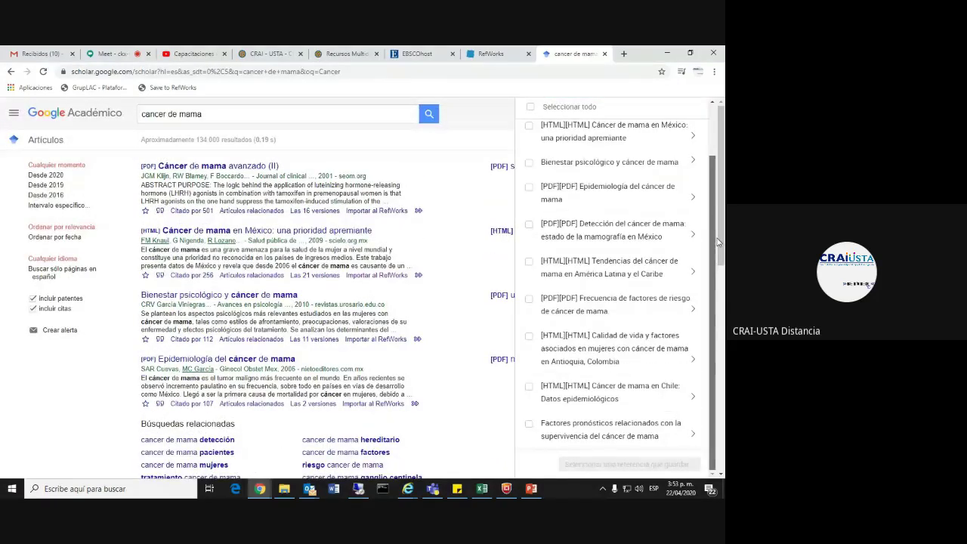
scroll(604, 227, up, 2)
Step: Save the "Cáncer de mama avanzado (II)", "Bienestar psicológico", "Epidemiología" and "Detección del cáncer de mama" references to RefWorks and check the saving progress
click(529, 161)
click(529, 233)
click(528, 257)
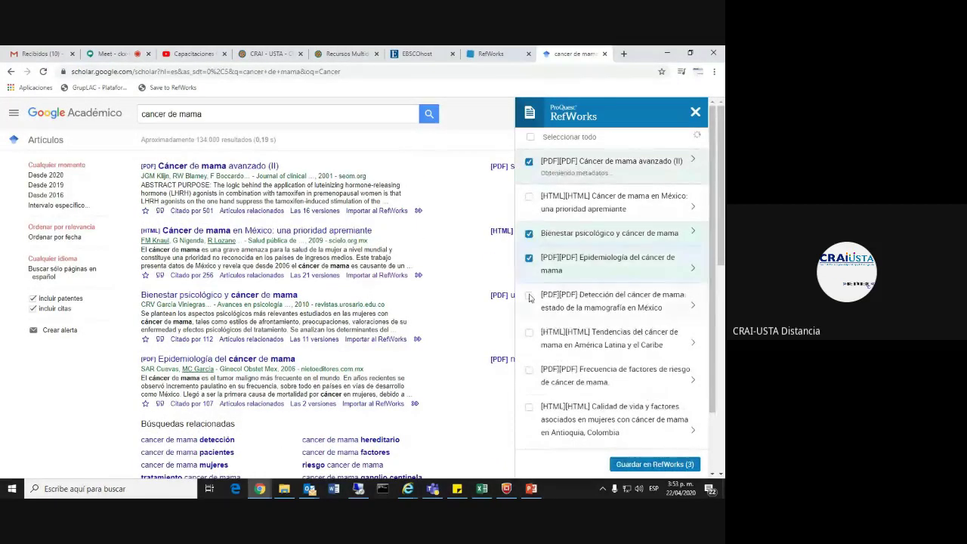
click(529, 295)
click(653, 464)
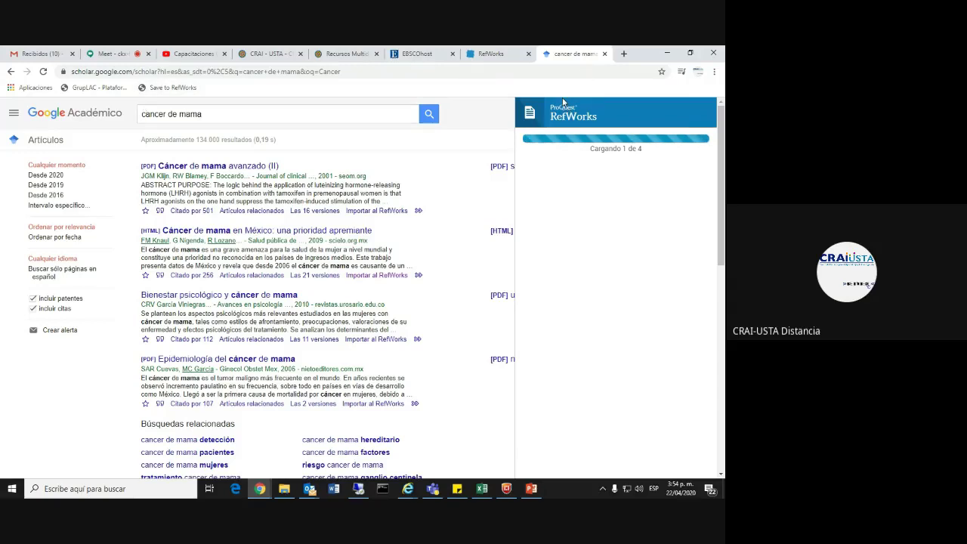
click(495, 55)
click(574, 54)
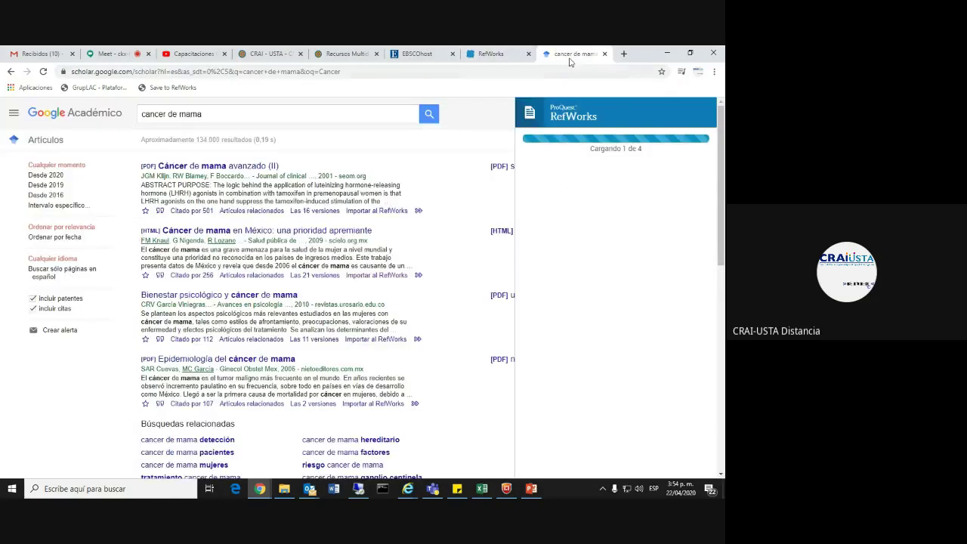
Step: Open the El Tiempo newspaper site, eltiempo.com, on a new browser page
click(624, 54)
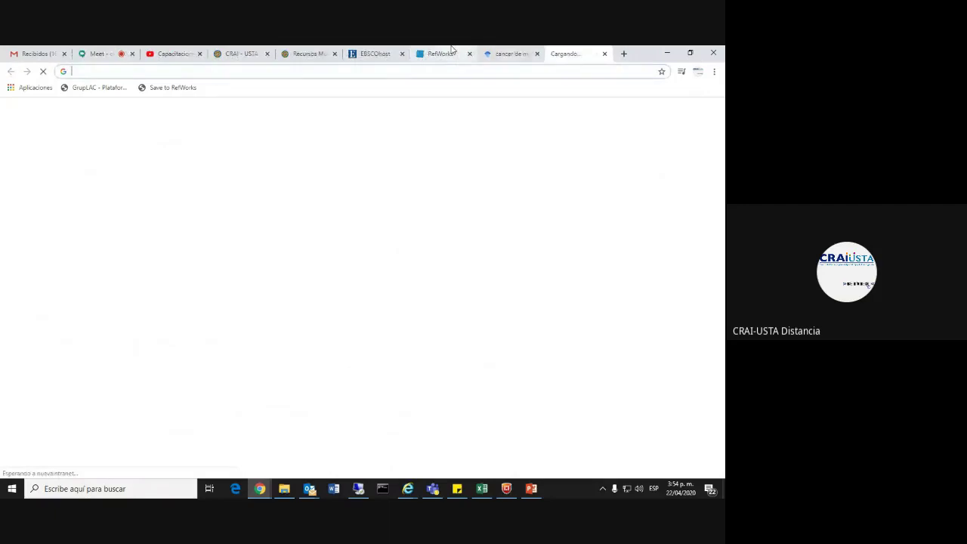
click(185, 71)
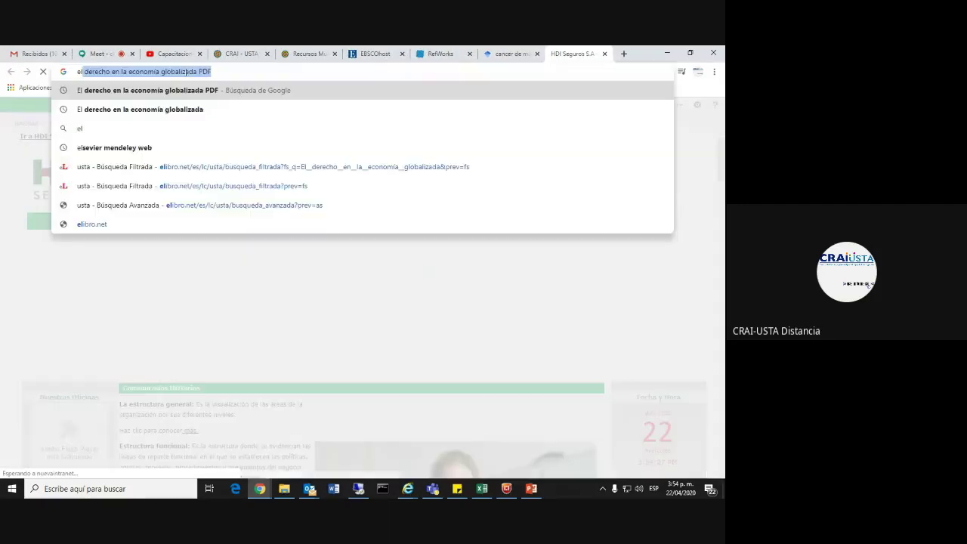
text(eltiem)
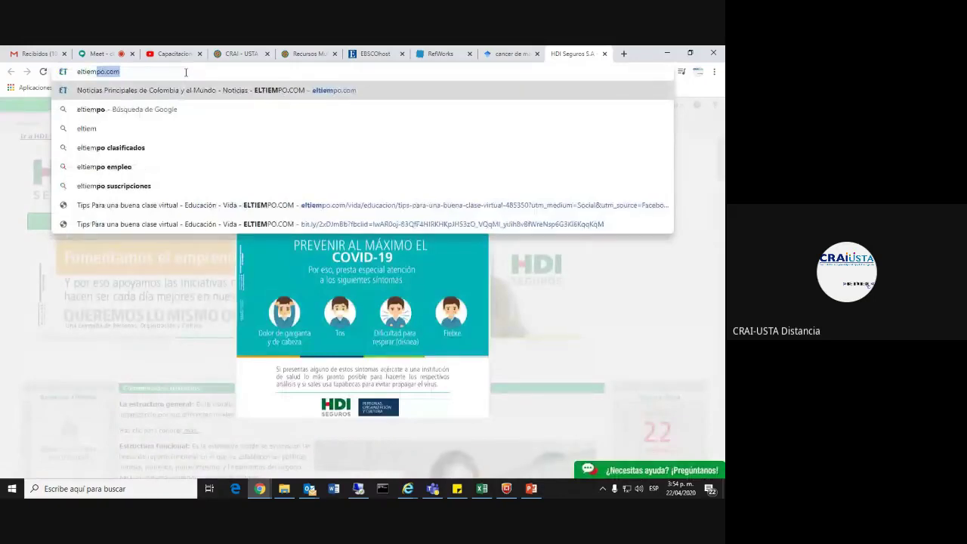
key(Return)
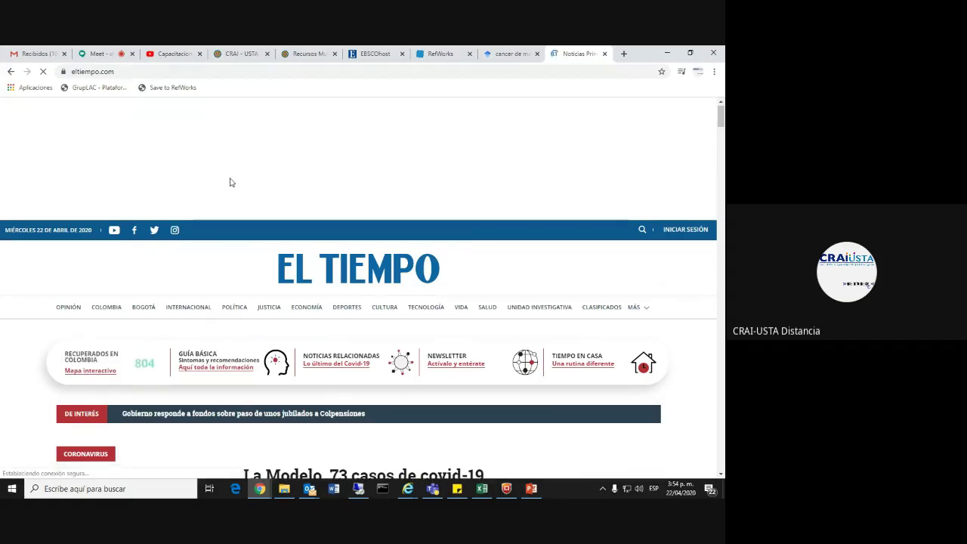
Step: Find and open the El Tiempo article "La erradicación de cultivos de matas de coca no ha parado en Colombia"
scroll(232, 181, down, 2)
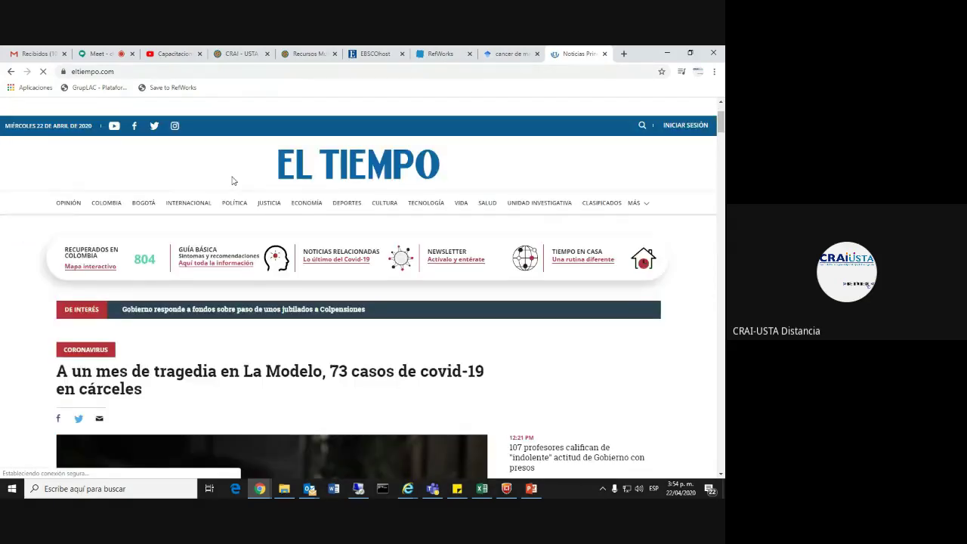
scroll(233, 182, down, 5)
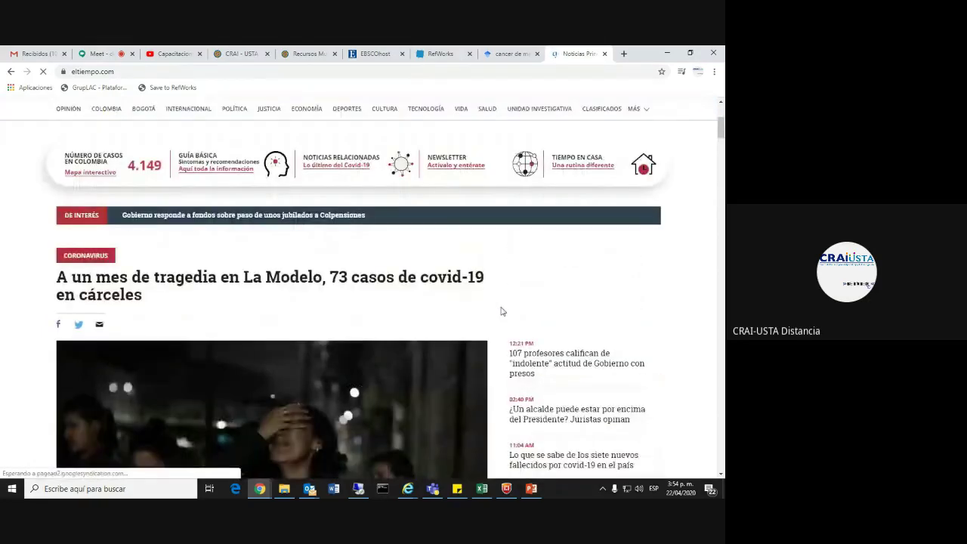
scroll(500, 317, down, 5)
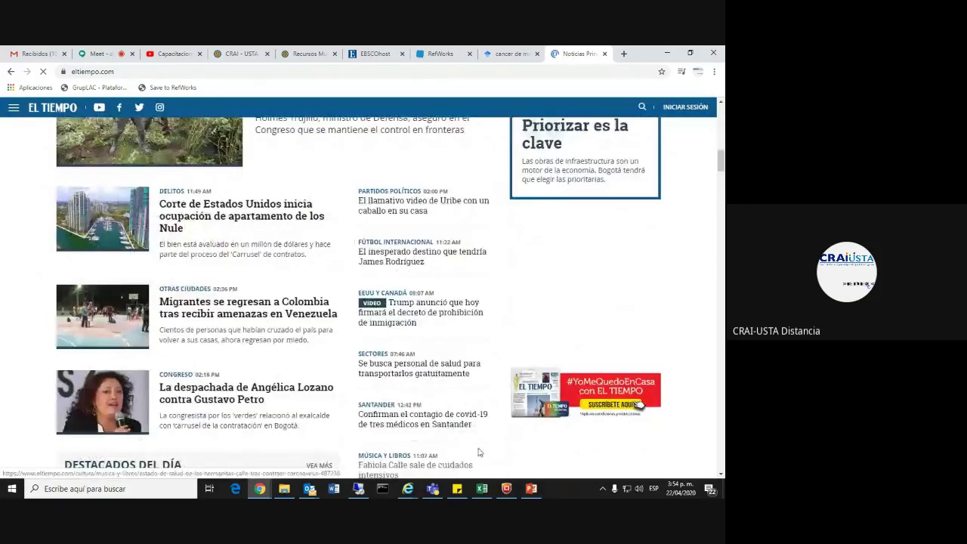
scroll(287, 257, down, 3)
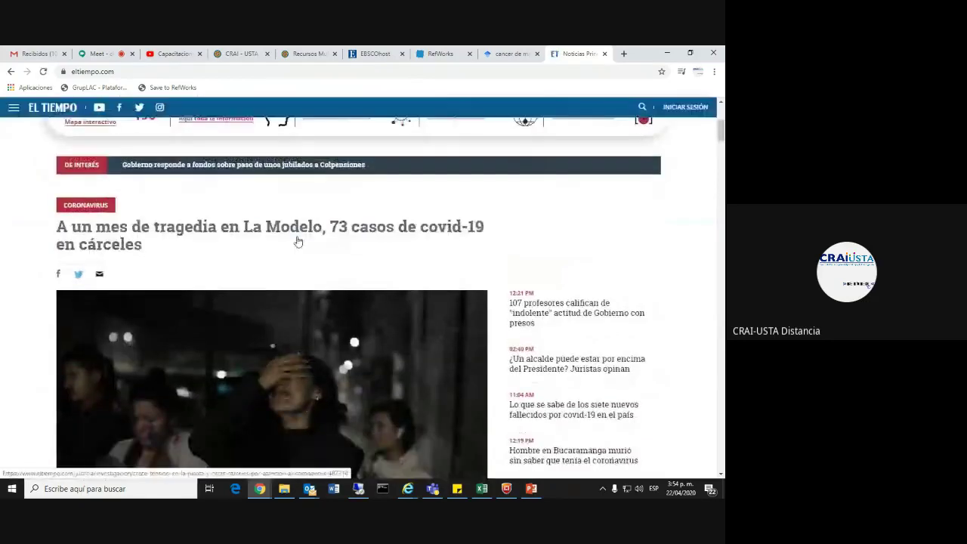
scroll(298, 242, down, 6)
scroll(295, 242, down, 1)
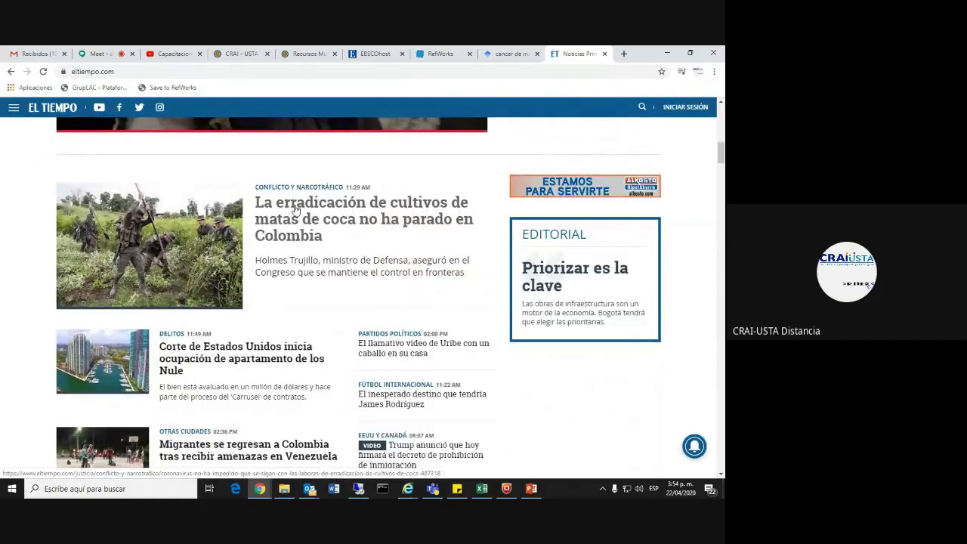
click(296, 209)
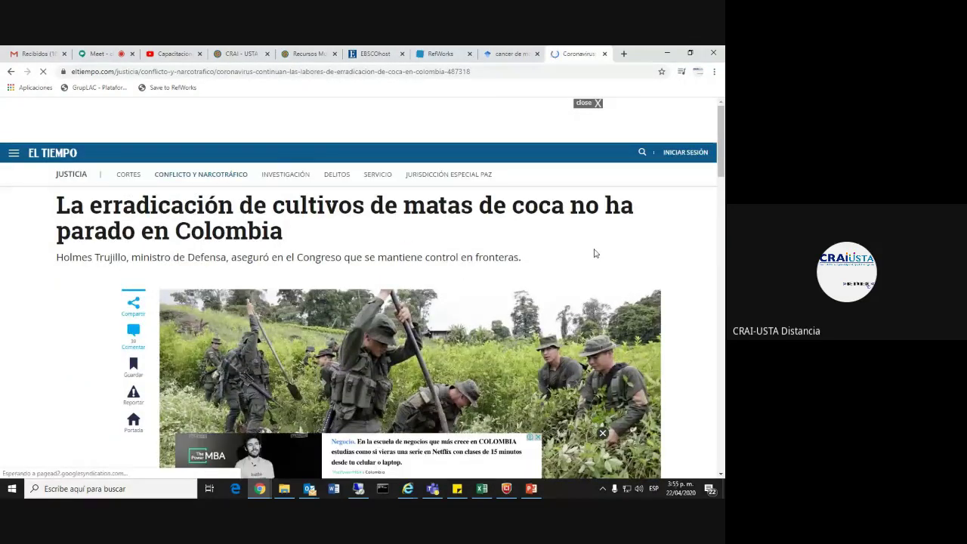
Step: Look over the article's text, dismiss the overlaid advert and return to the headline
click(723, 224)
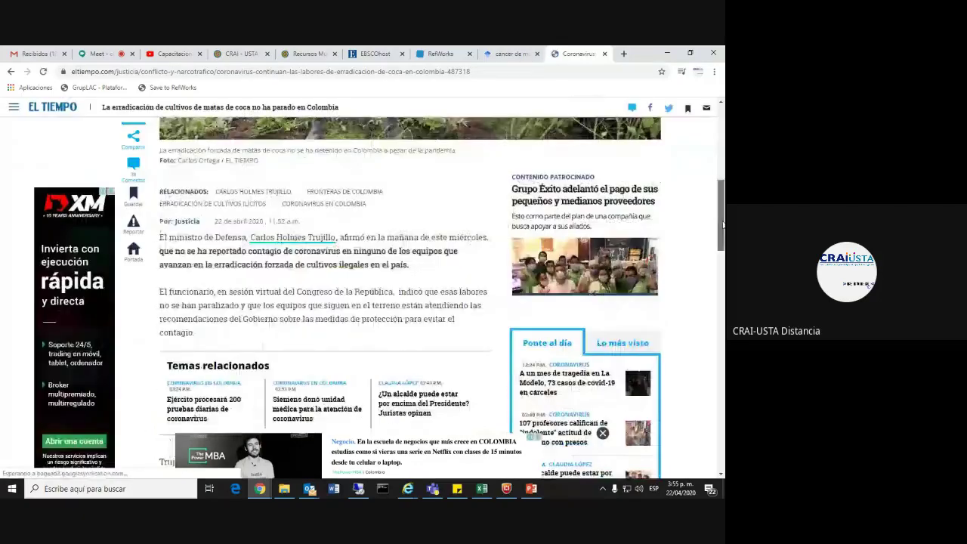
click(602, 435)
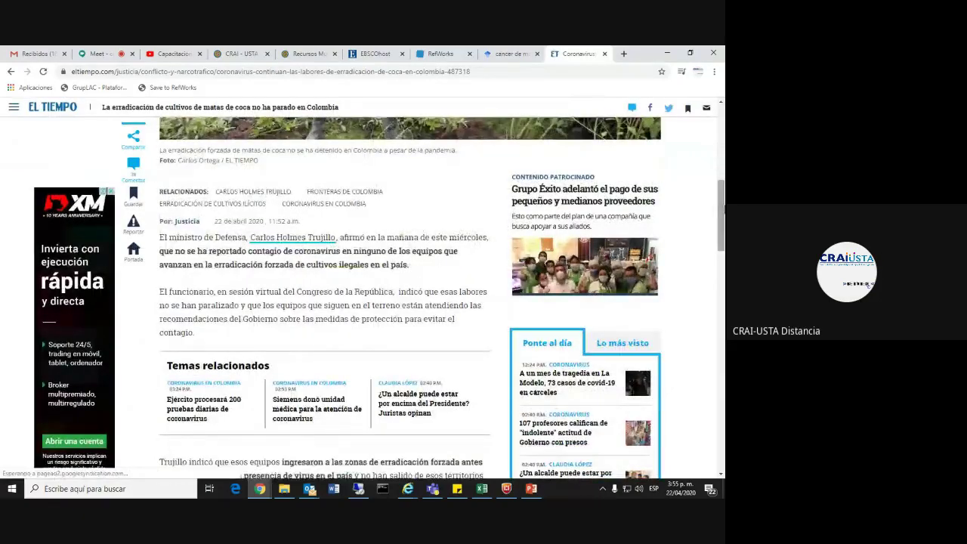
click(716, 133)
scroll(228, 352, down, 15)
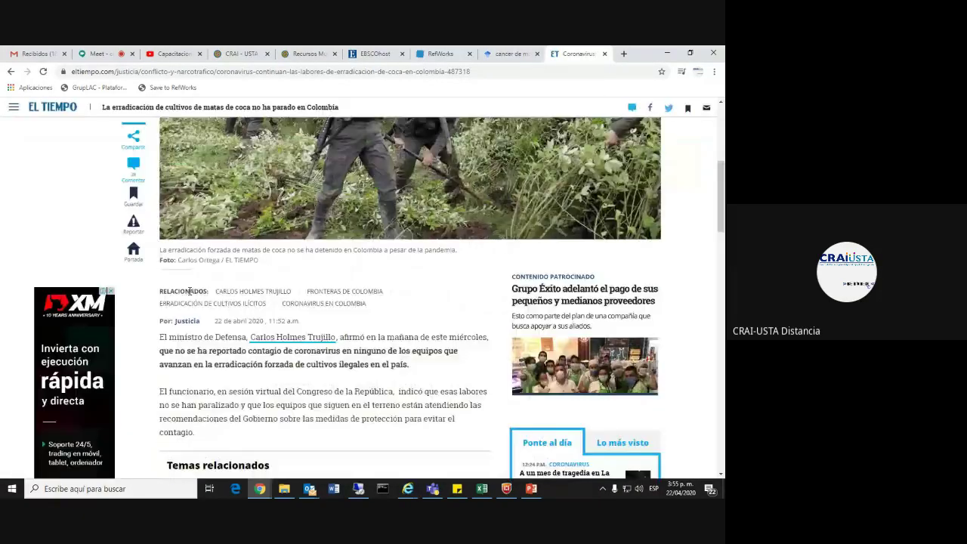
scroll(229, 351, up, 15)
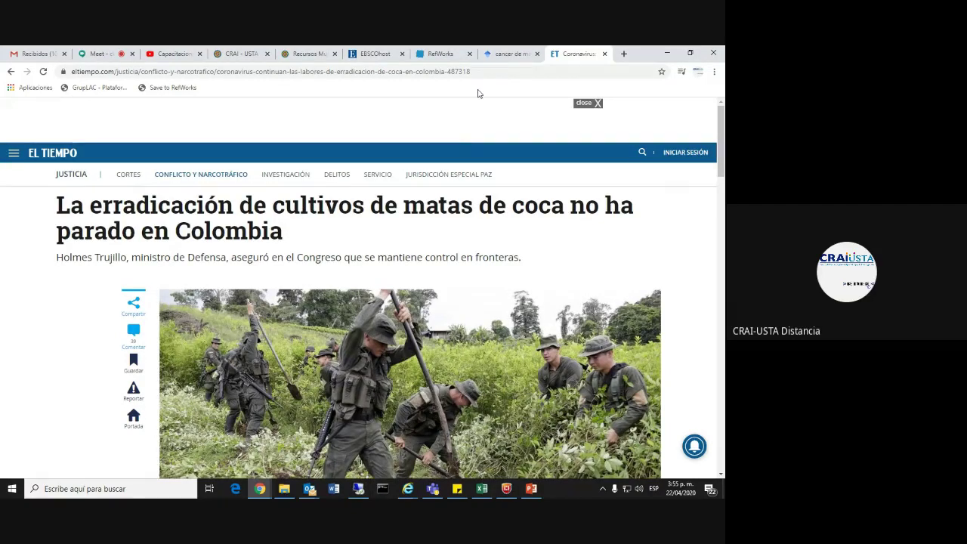
Step: Review the article's details in the Save to RefWorks tool and save it as a web page (Página web) reference
click(174, 88)
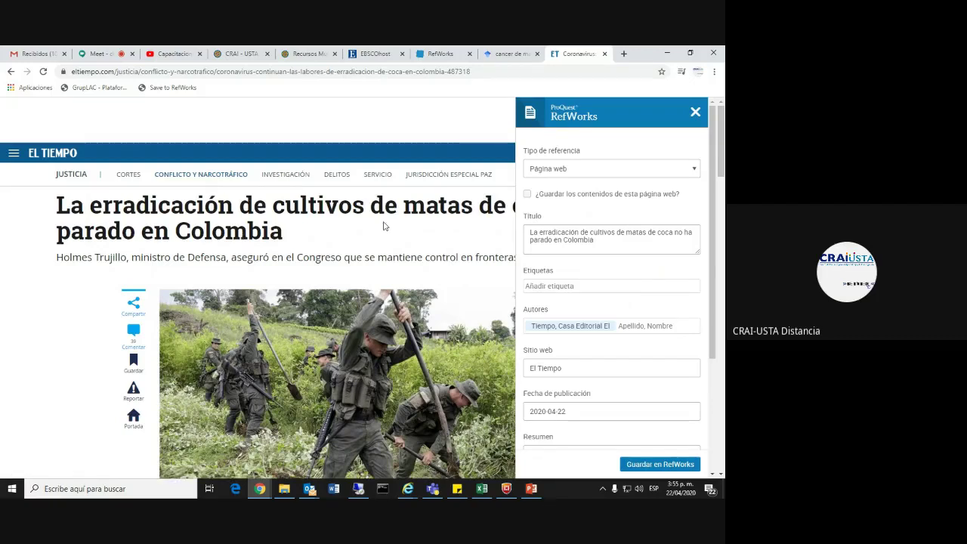
drag(297, 238, 58, 212)
click(10, 214)
scroll(613, 381, down, 5)
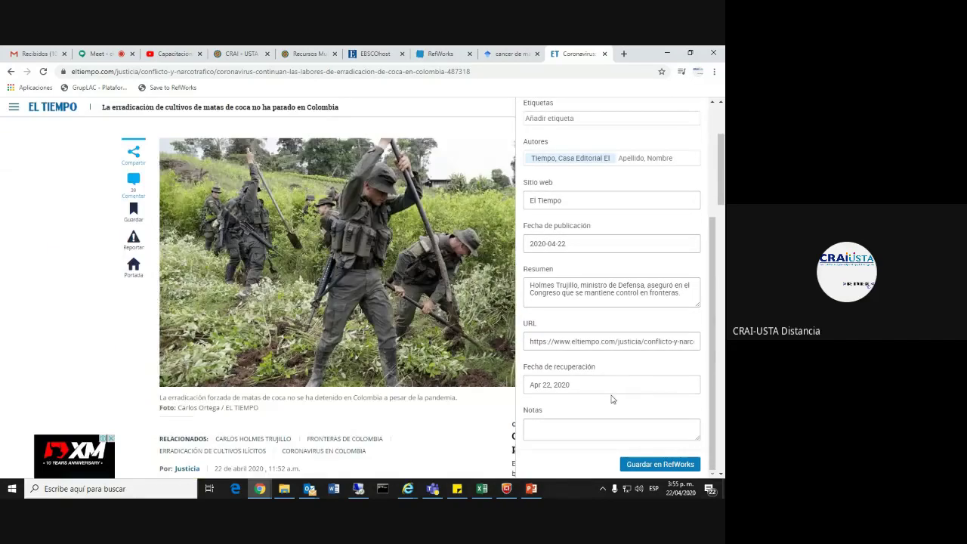
scroll(613, 399, up, 4)
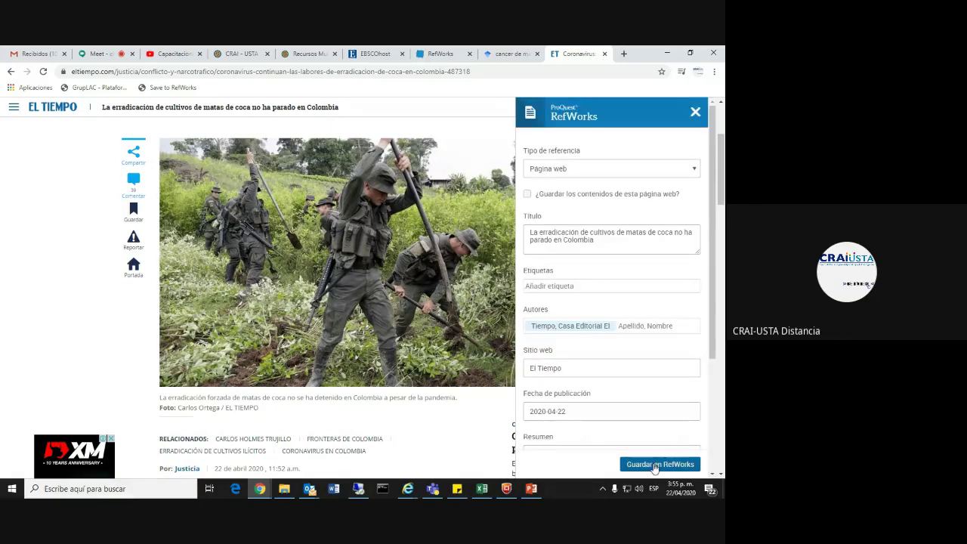
click(654, 465)
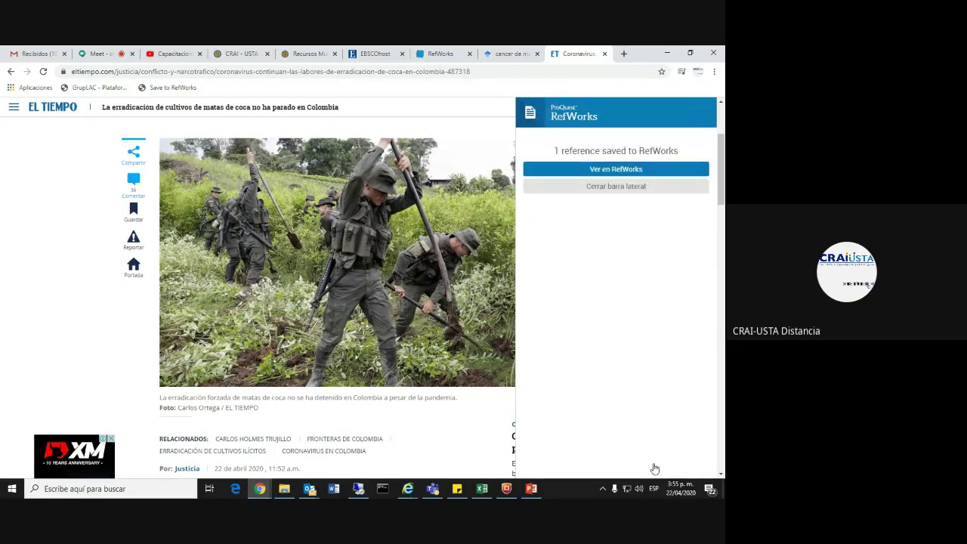
Step: View the saved news article in RefWorks and look through the list of last imported references
click(632, 171)
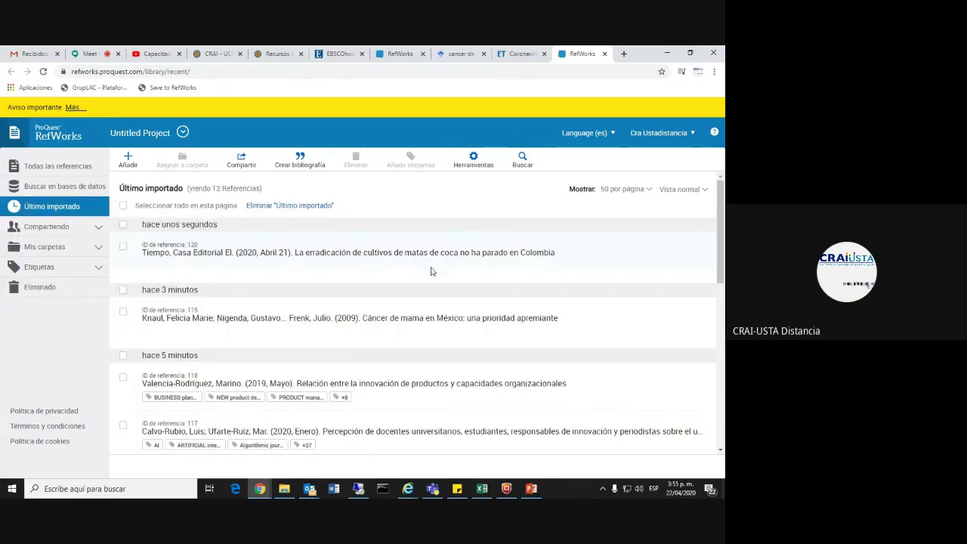
scroll(393, 303, down, 2)
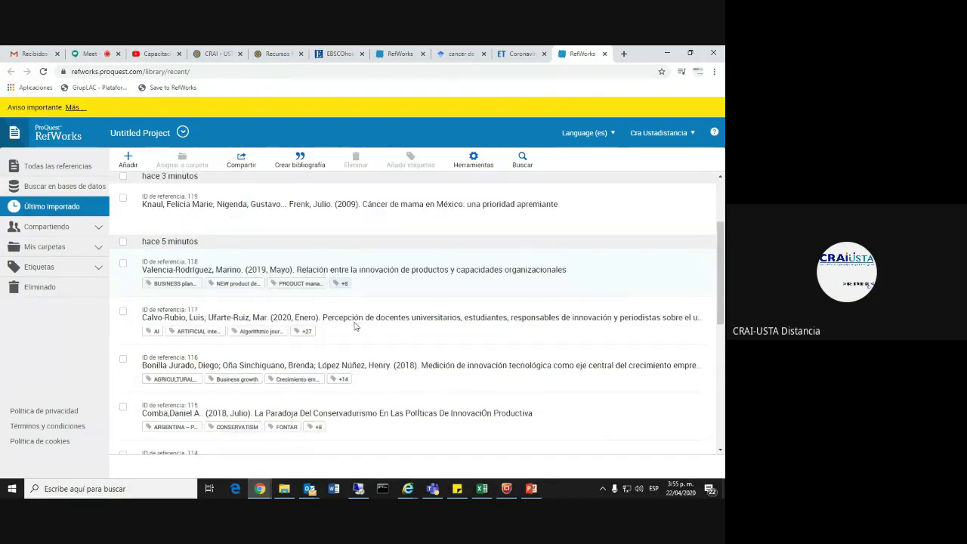
scroll(378, 358, up, 3)
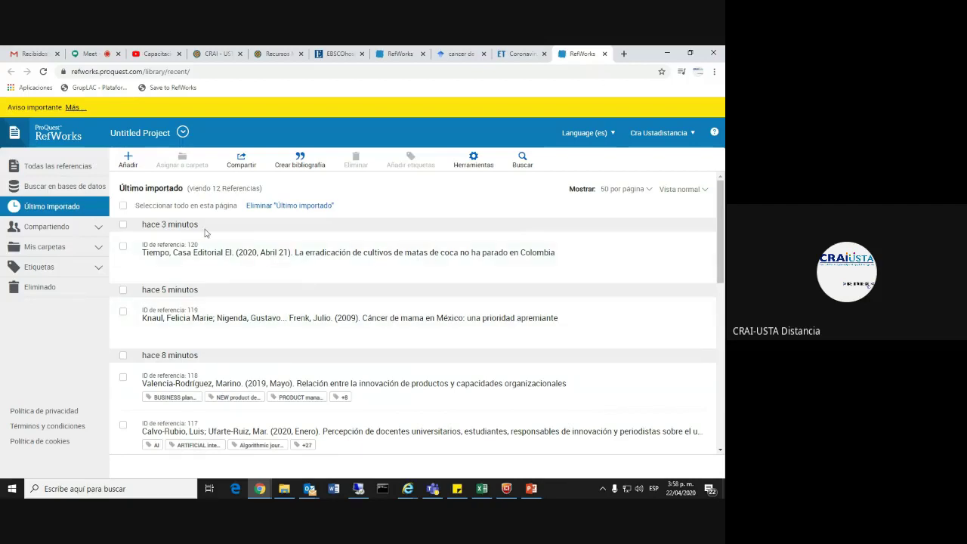
scroll(211, 249, down, 3)
scroll(245, 339, up, 3)
Step: Close the El Tiempo article, check the saving progress on Google Scholar and return to the last imported references in RefWorks
click(517, 50)
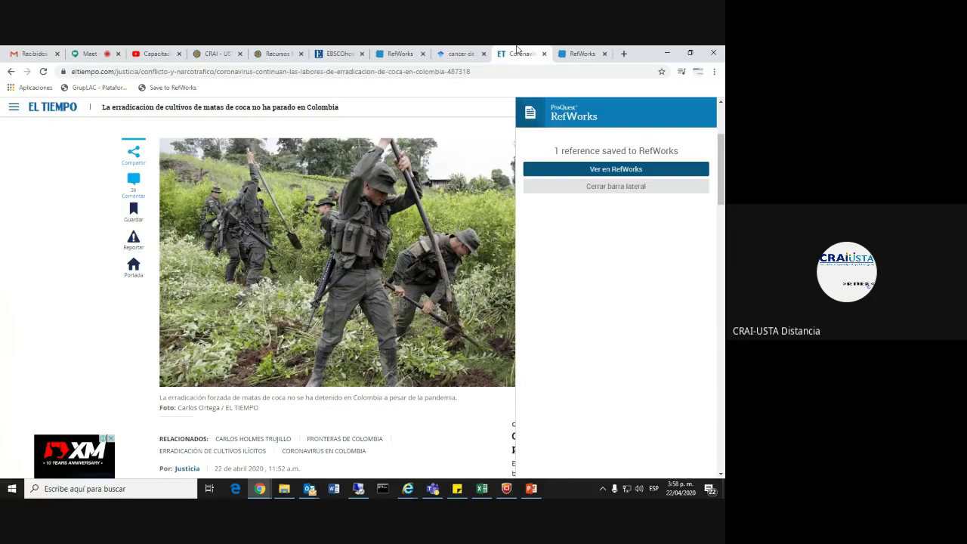
key(ctrl+w)
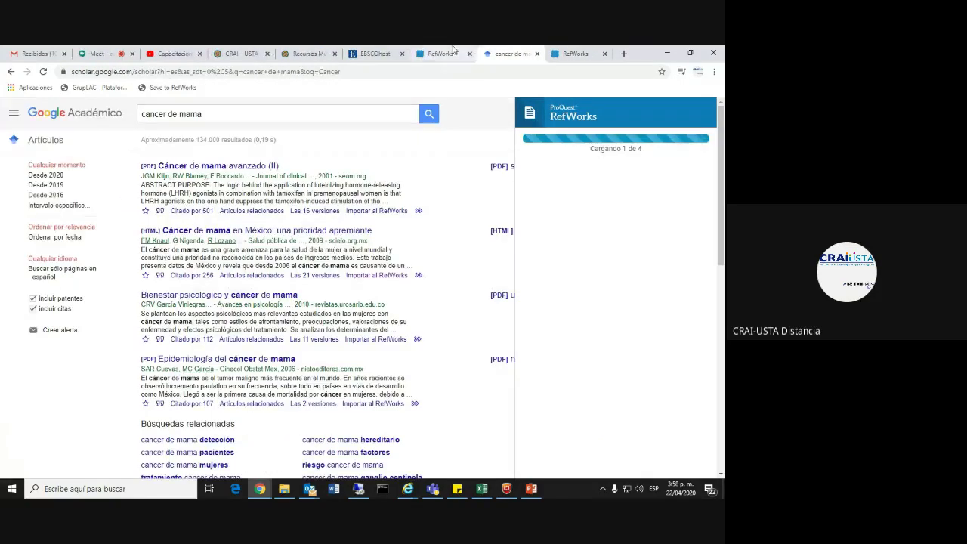
click(456, 55)
click(510, 56)
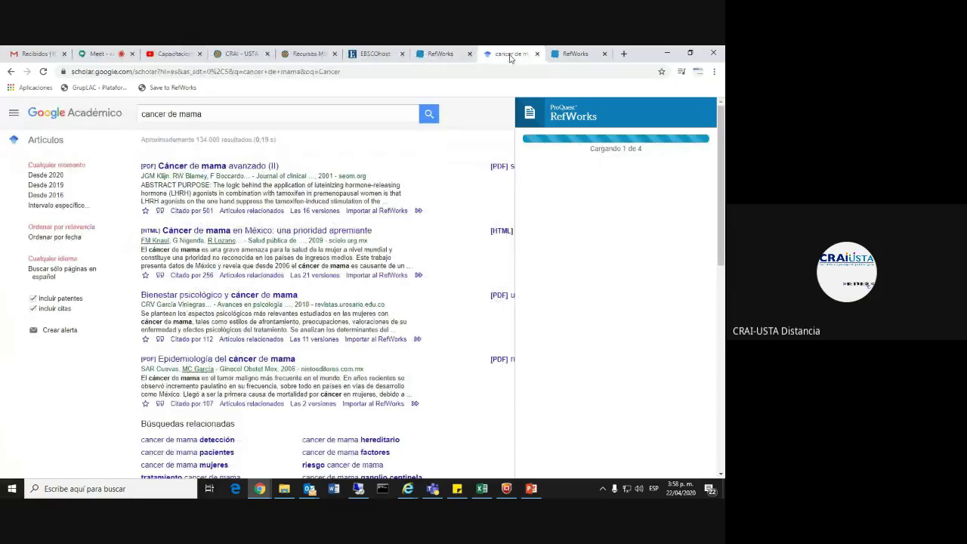
click(570, 53)
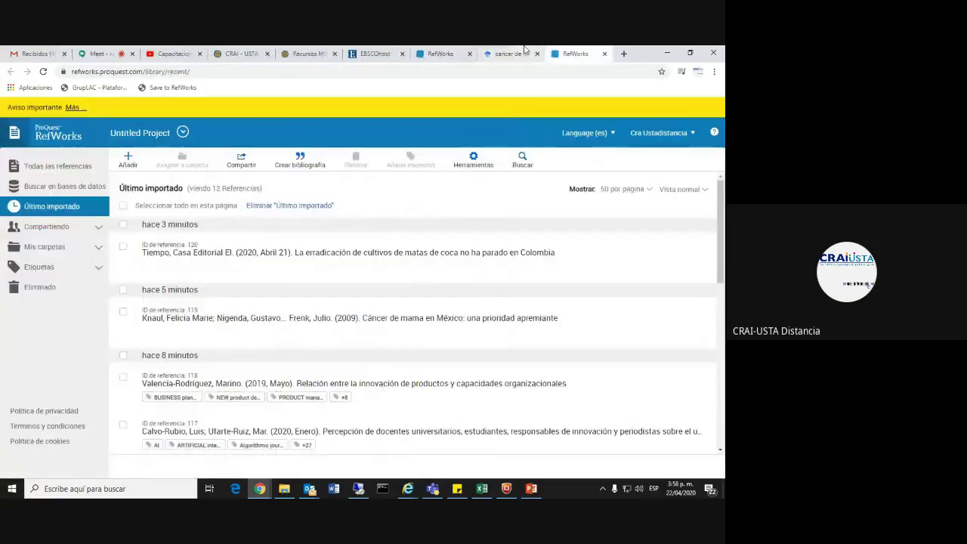
Step: Close the EBSCOhost, Google Académico and duplicate RefWorks pages, keeping one RefWorks page open
click(525, 51)
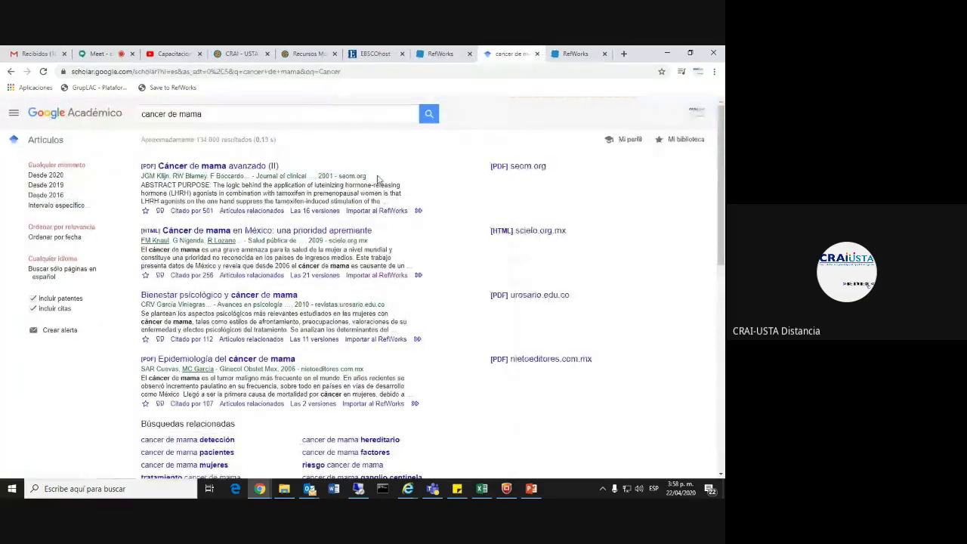
key(ctrl+Tab)
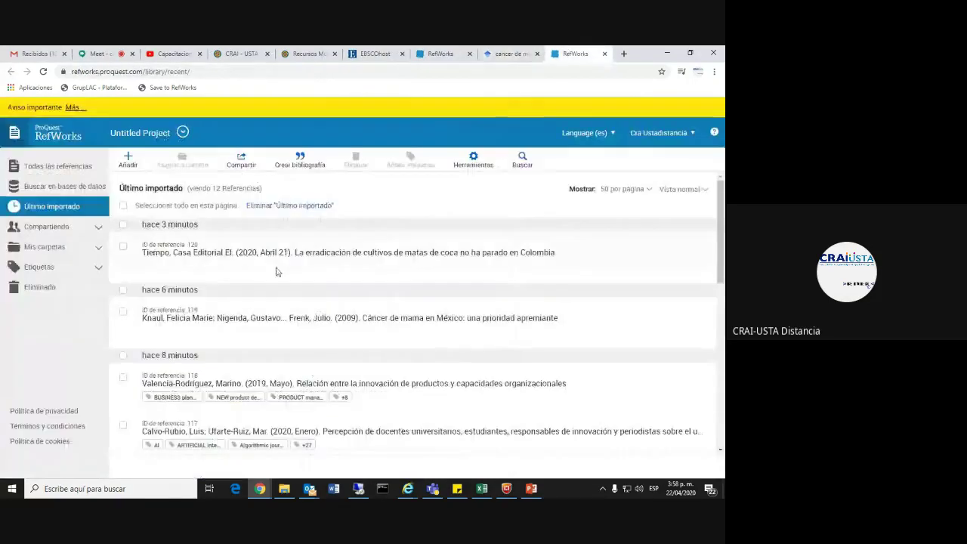
click(404, 51)
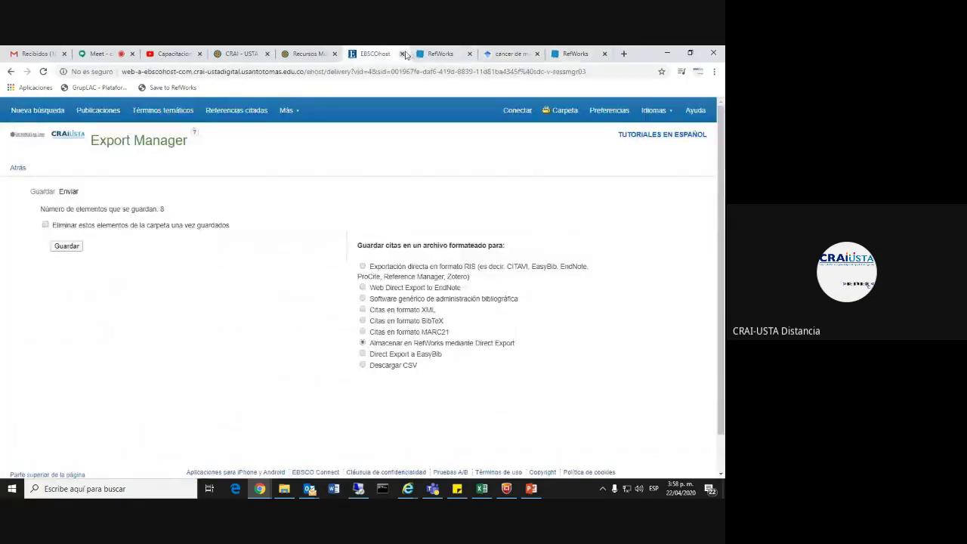
click(403, 53)
click(463, 56)
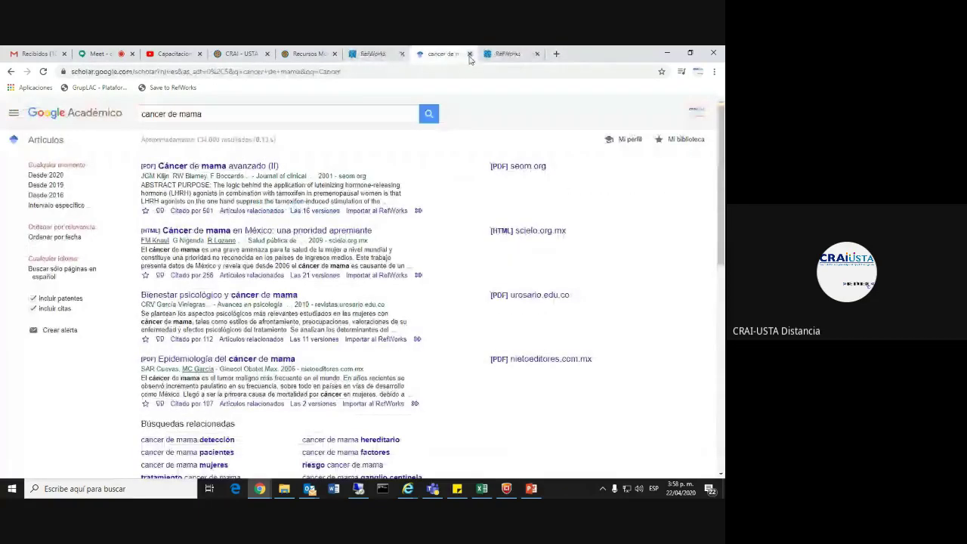
click(469, 54)
click(469, 54)
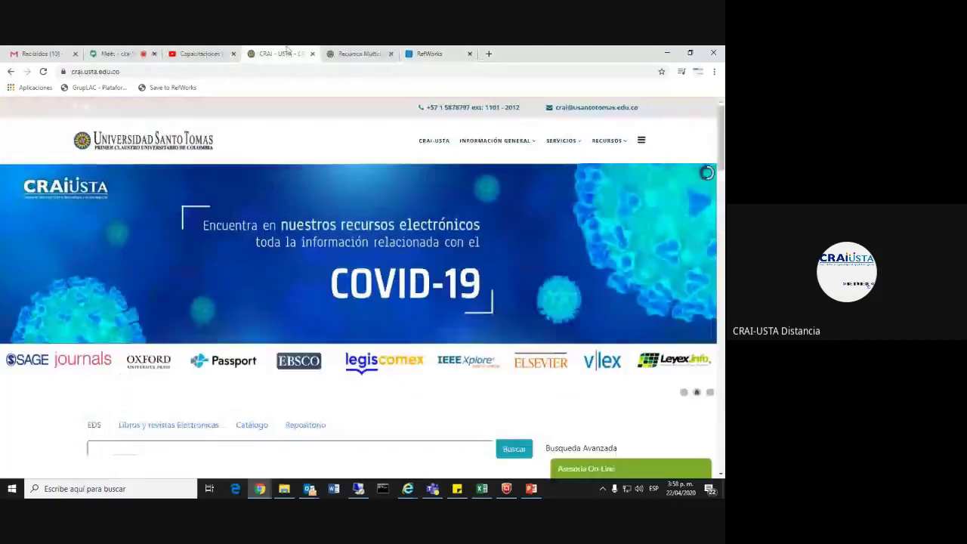
Step: Go to Herramientas de Investigación in the university's digital library and open Web of Science
click(457, 53)
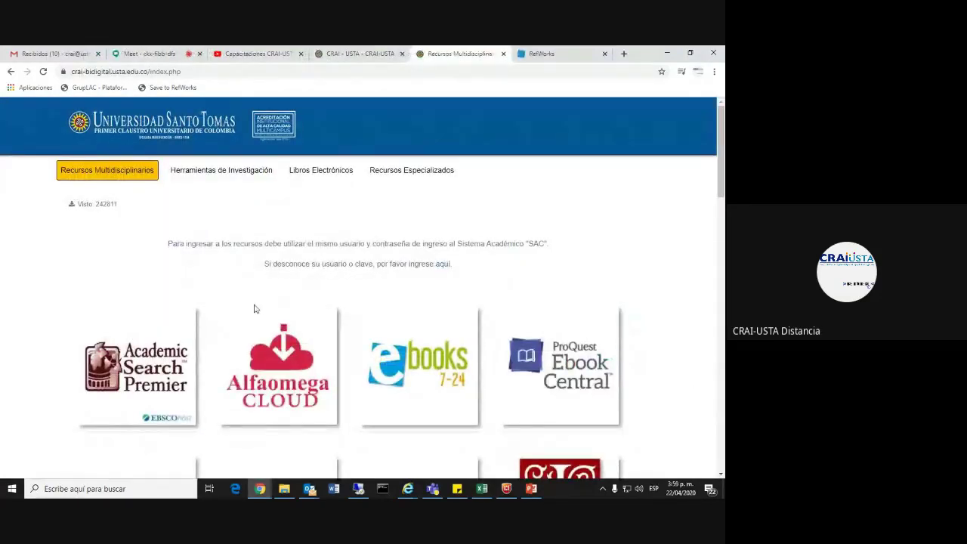
mouse_move(254, 309)
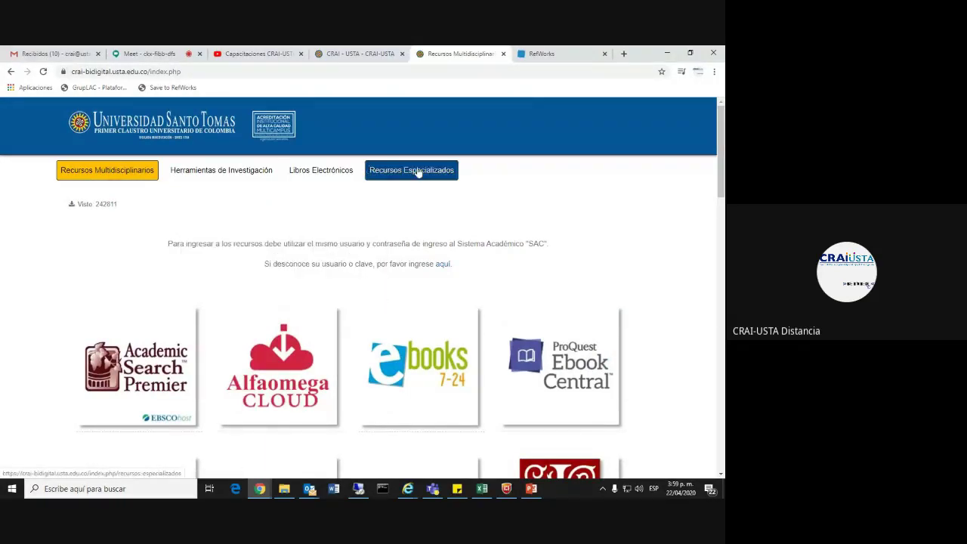
click(229, 172)
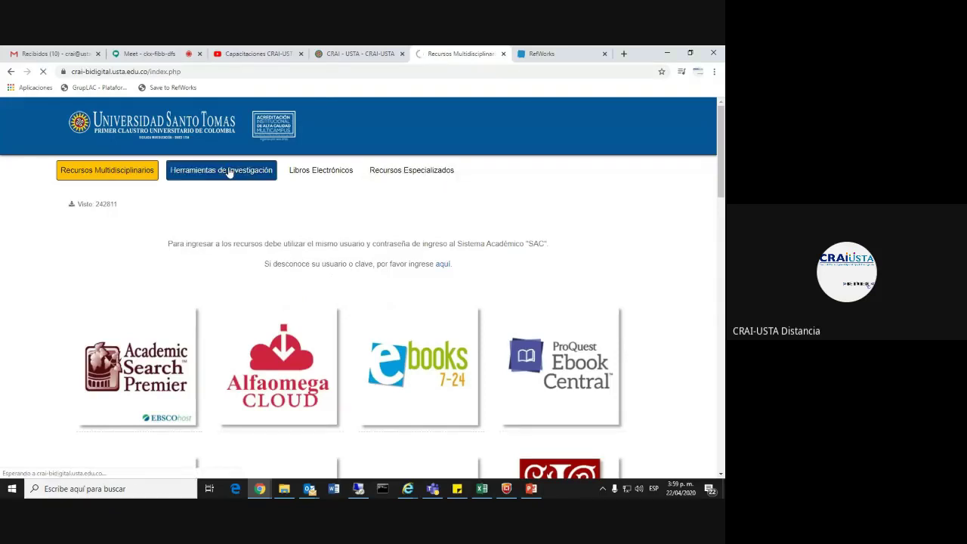
scroll(186, 318, down, 2)
click(151, 335)
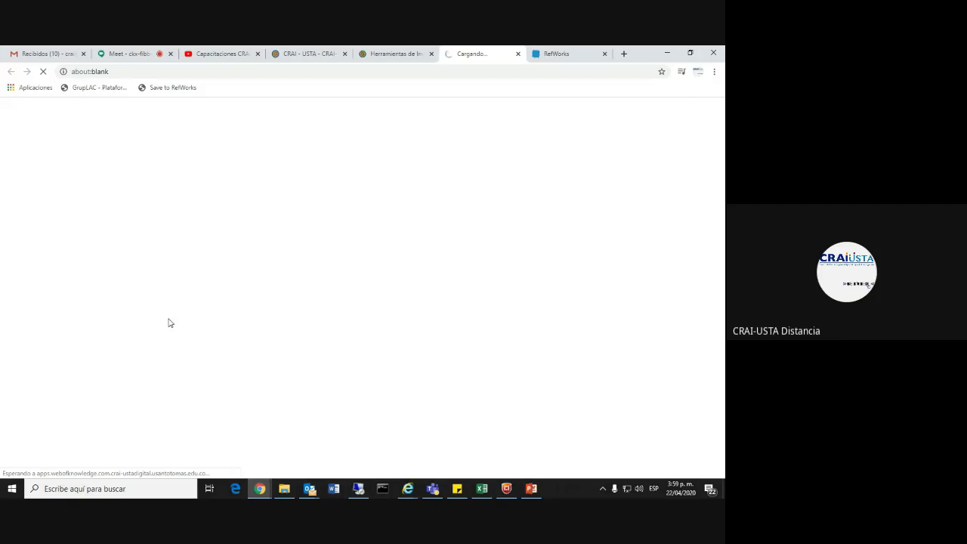
Step: Close the loading Web of Science page, relaunch it from the research tools list, and open Scopus as well
click(126, 71)
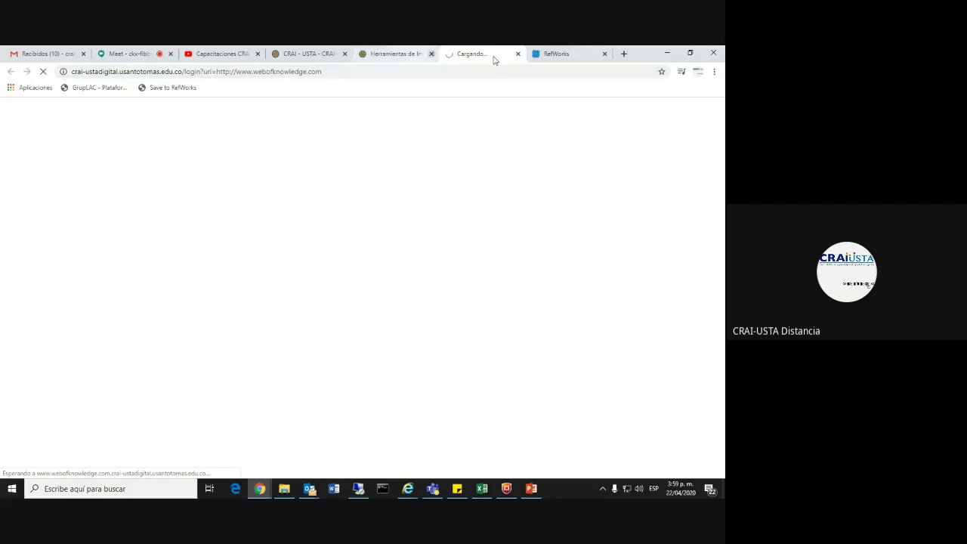
click(517, 54)
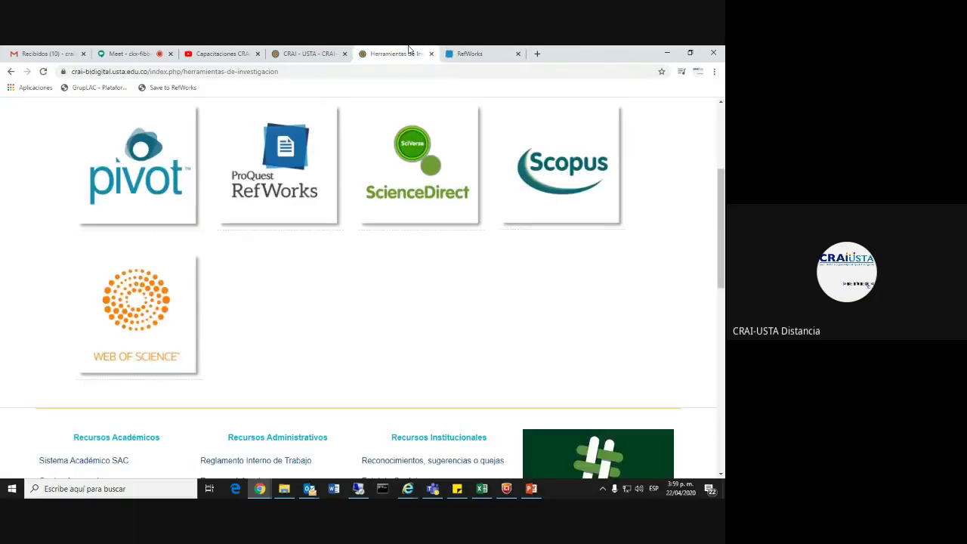
click(172, 296)
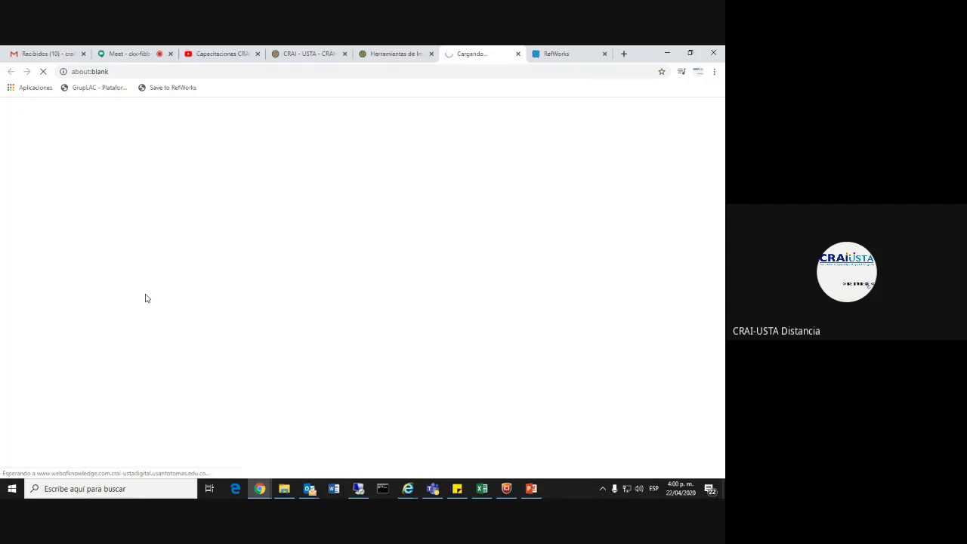
click(396, 54)
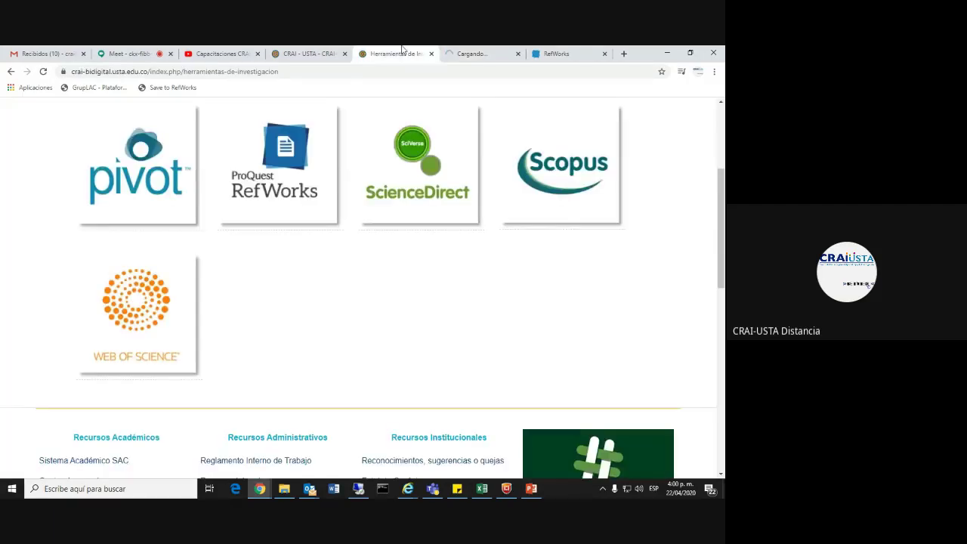
click(578, 182)
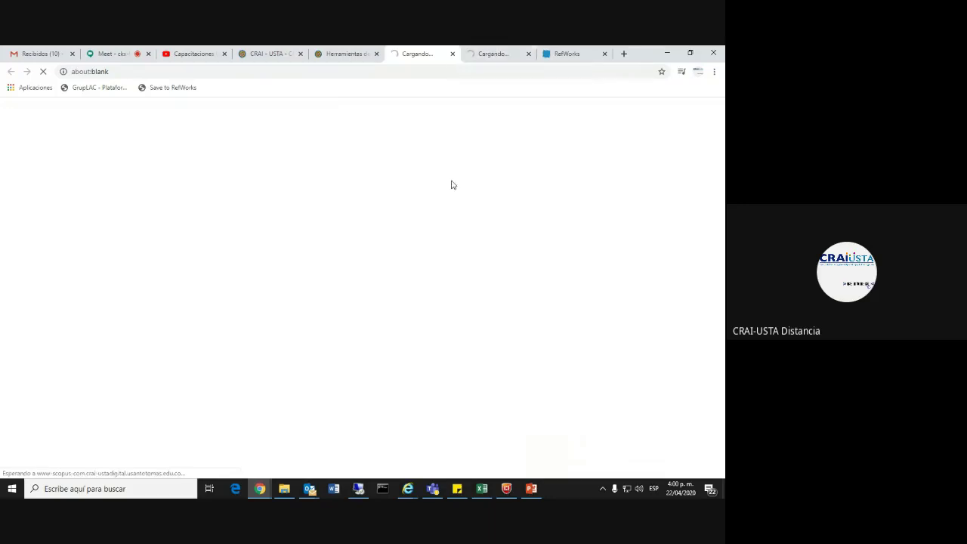
Step: Check the Google Meet chat and participant list for activity from attendees while the databases load
click(105, 52)
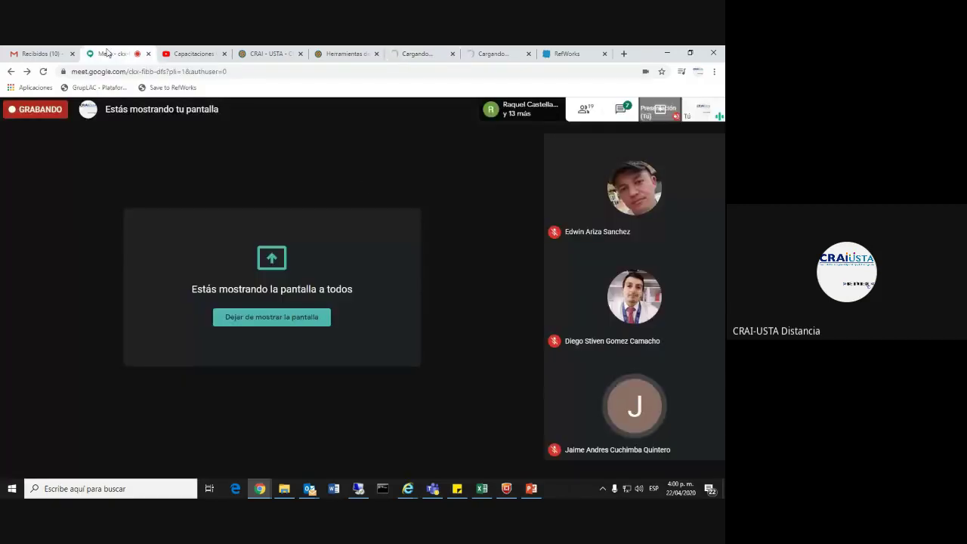
click(632, 112)
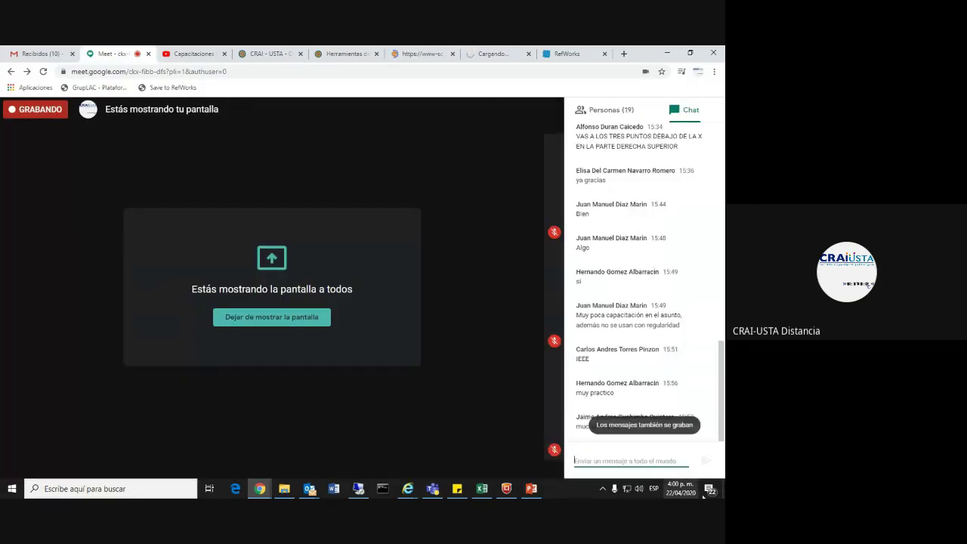
click(431, 53)
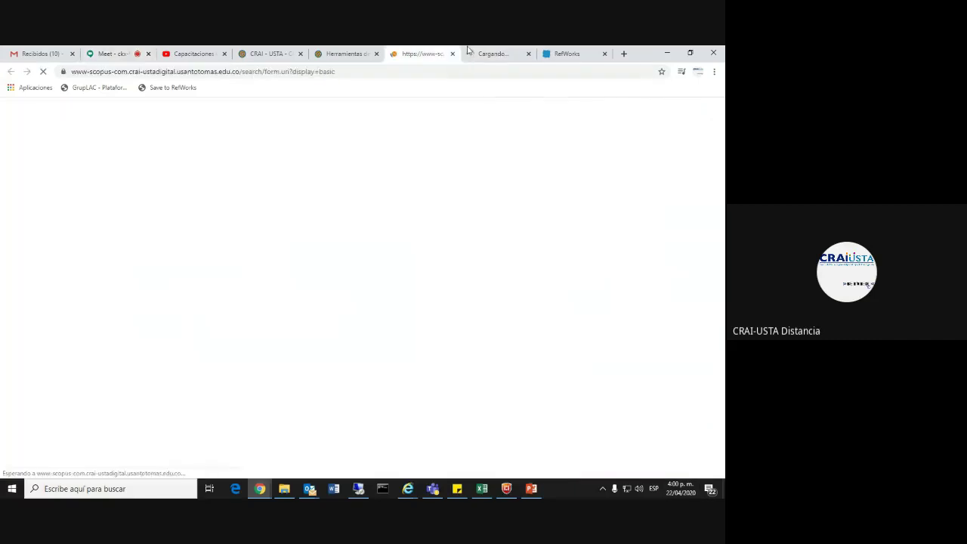
click(108, 52)
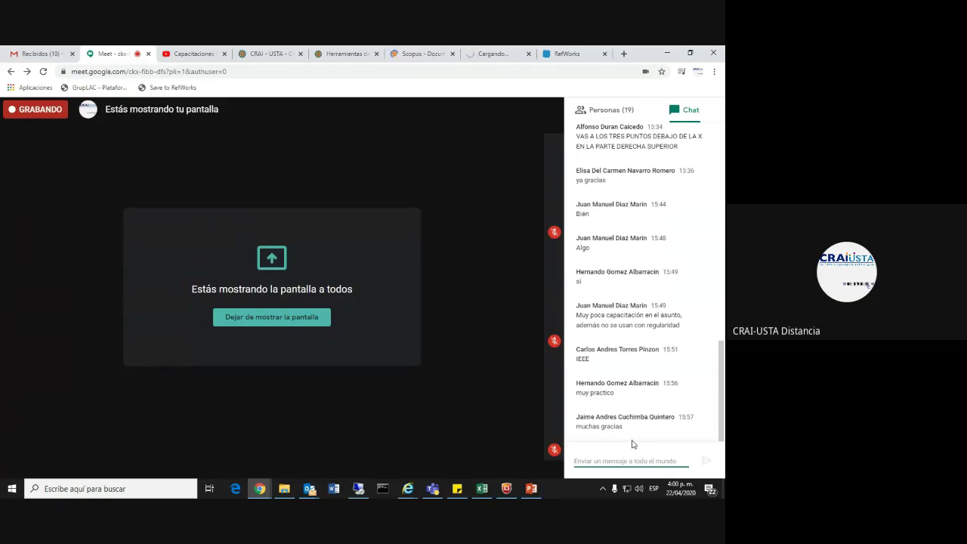
click(608, 113)
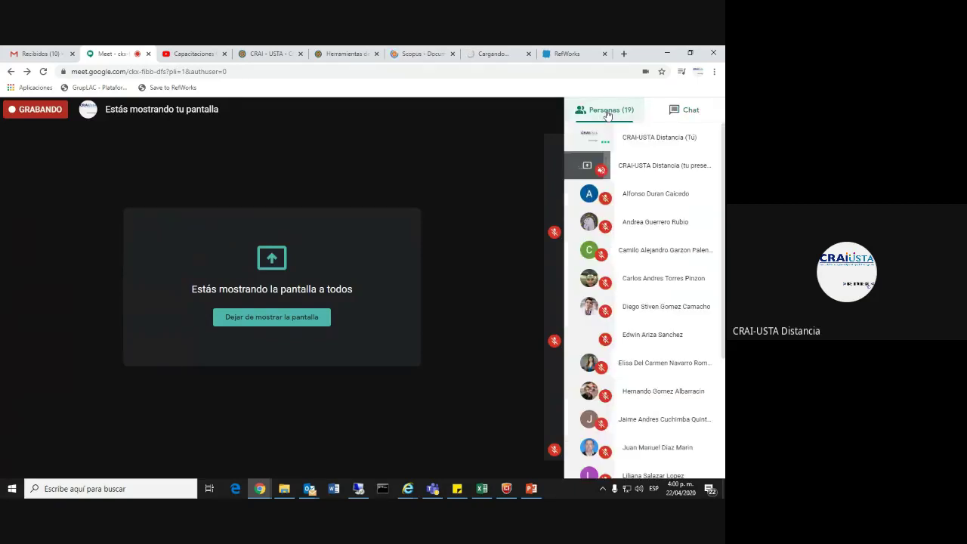
click(689, 111)
click(539, 114)
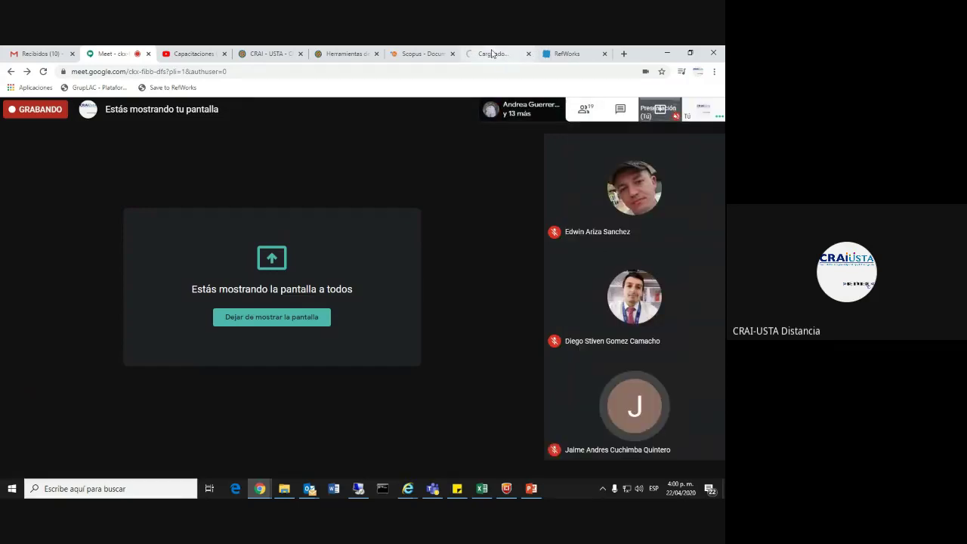
Step: Check whether Scopus and Web of Science have loaded, and review the meeting chat between the two databases
click(432, 51)
click(477, 54)
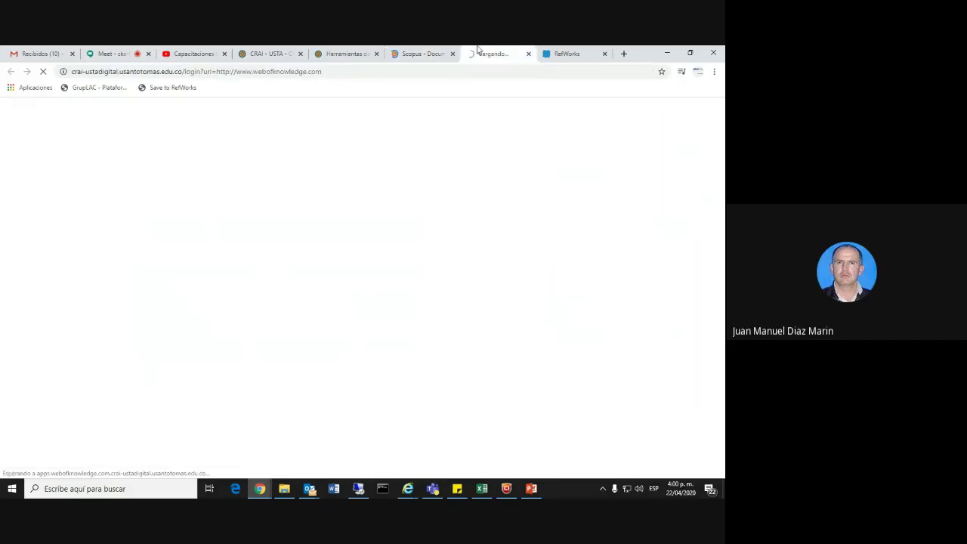
click(433, 54)
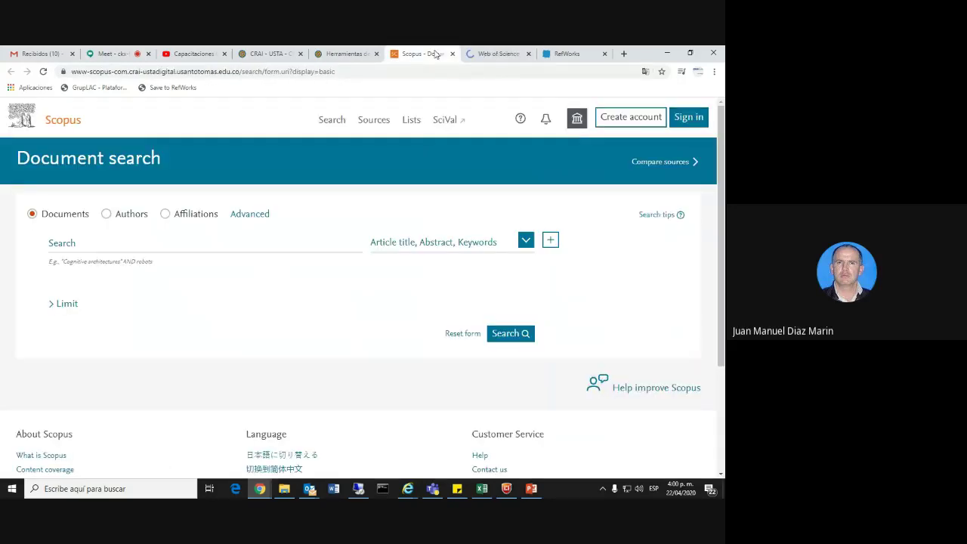
click(112, 53)
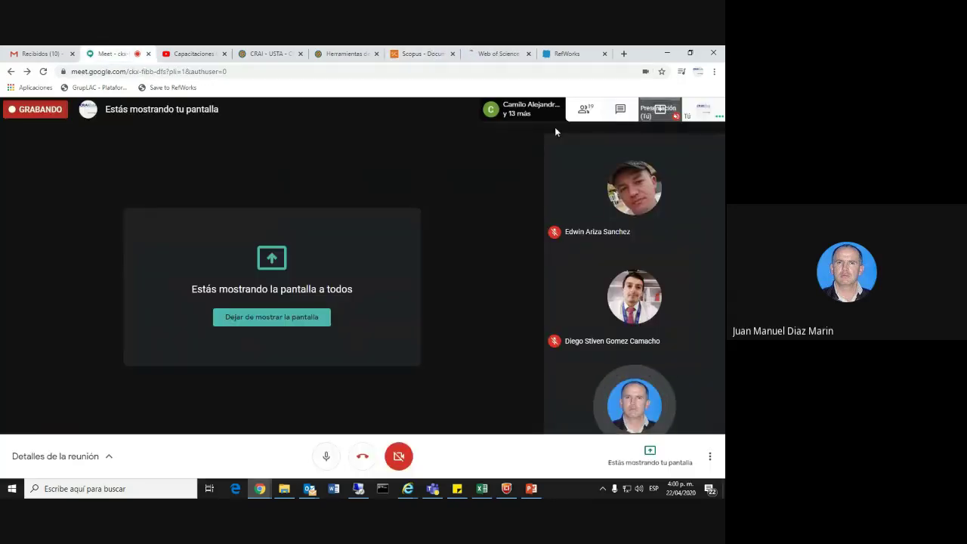
click(624, 111)
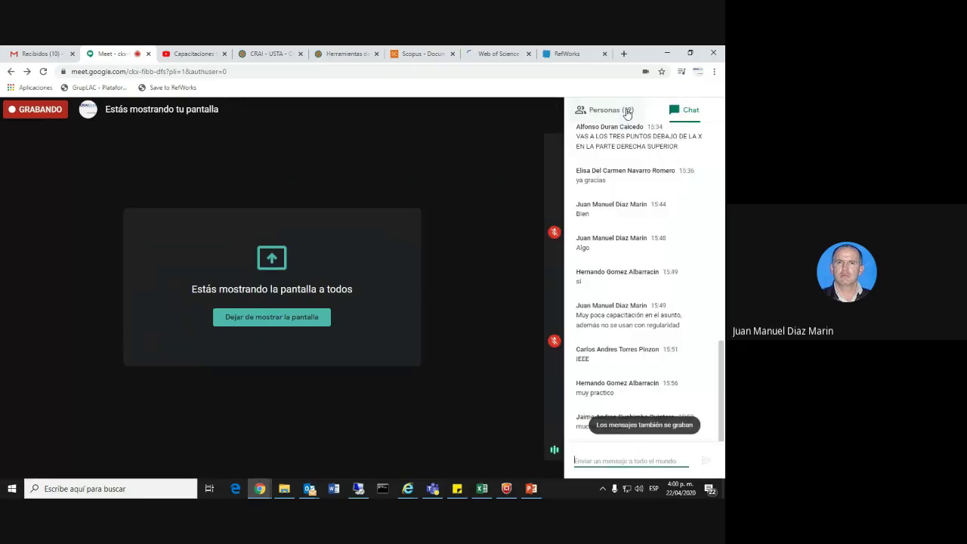
click(627, 112)
click(418, 53)
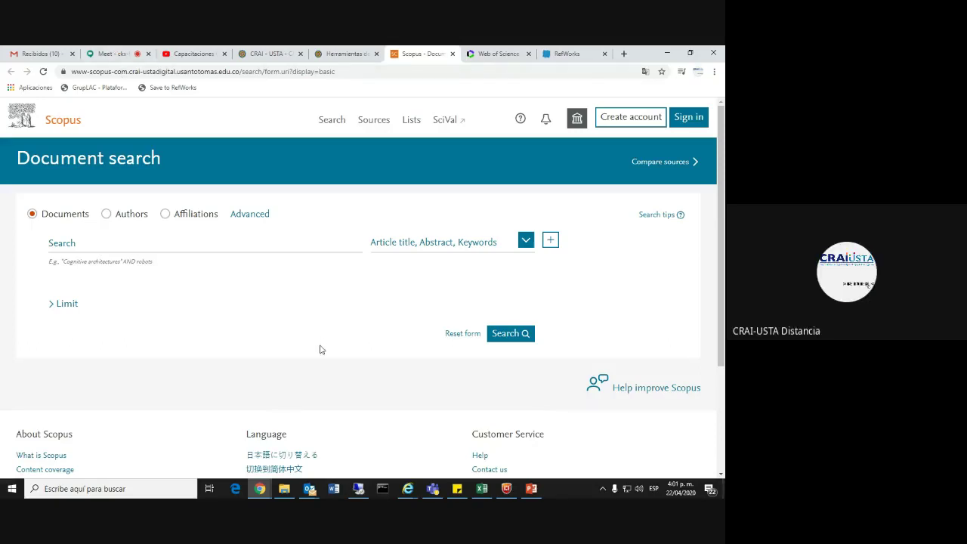
Step: Examine the RefWorks options for adding references, including the document upload file picker, without uploading a file
click(574, 52)
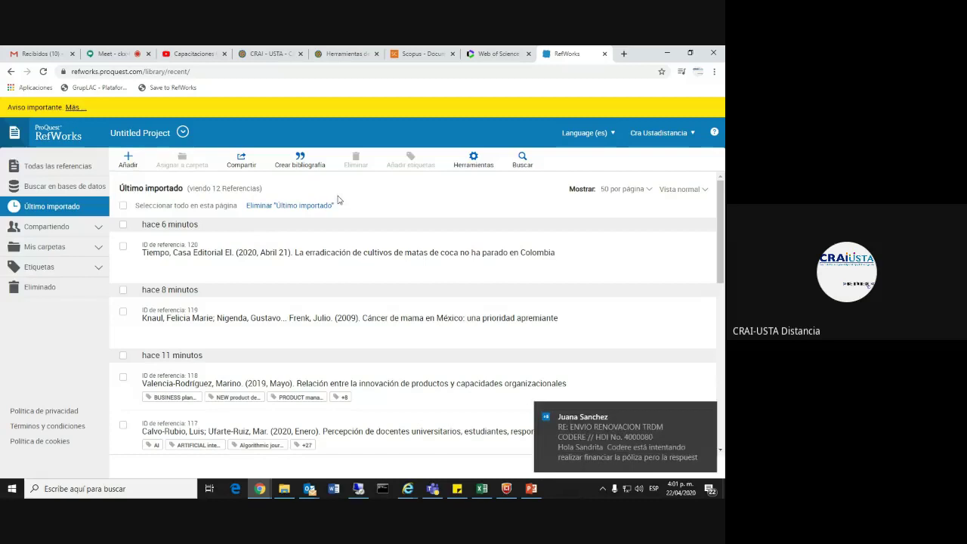
click(130, 159)
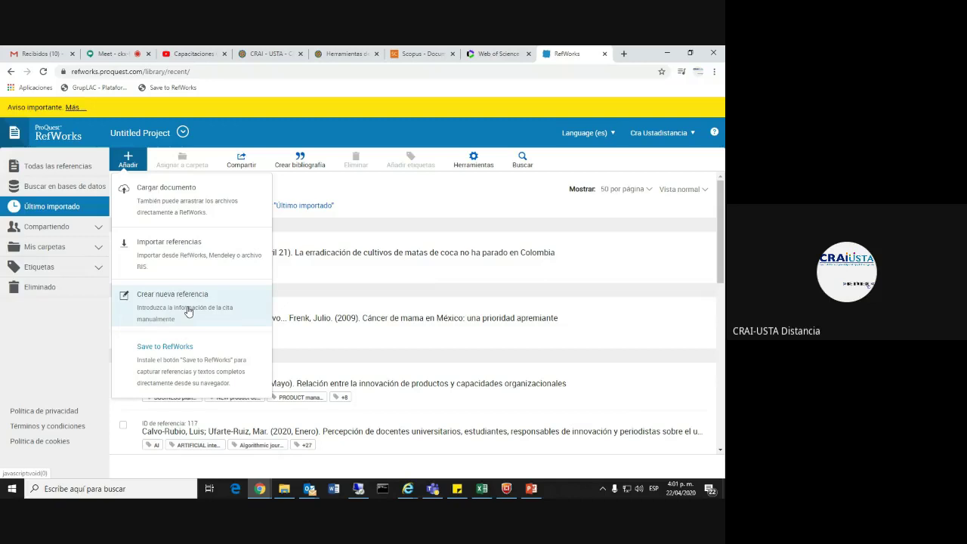
click(188, 199)
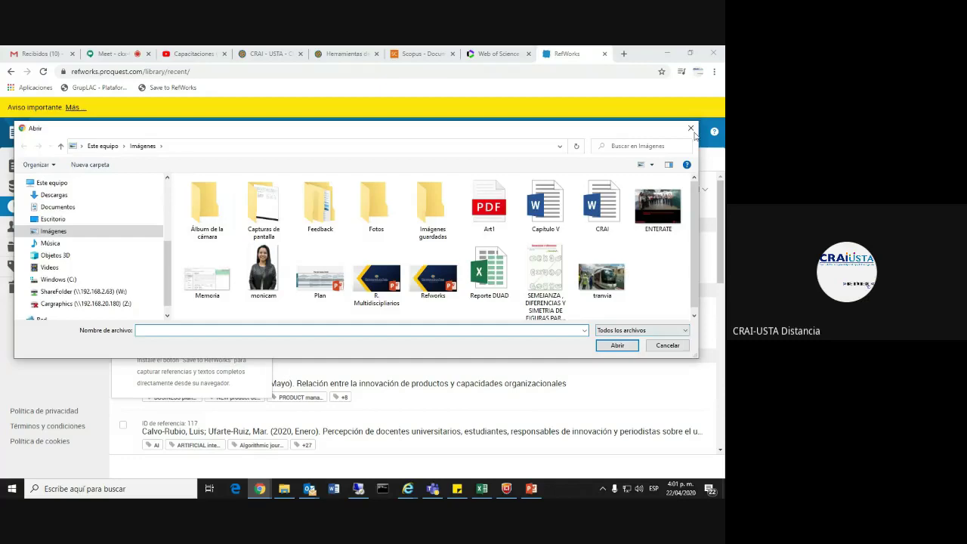
click(677, 345)
click(412, 187)
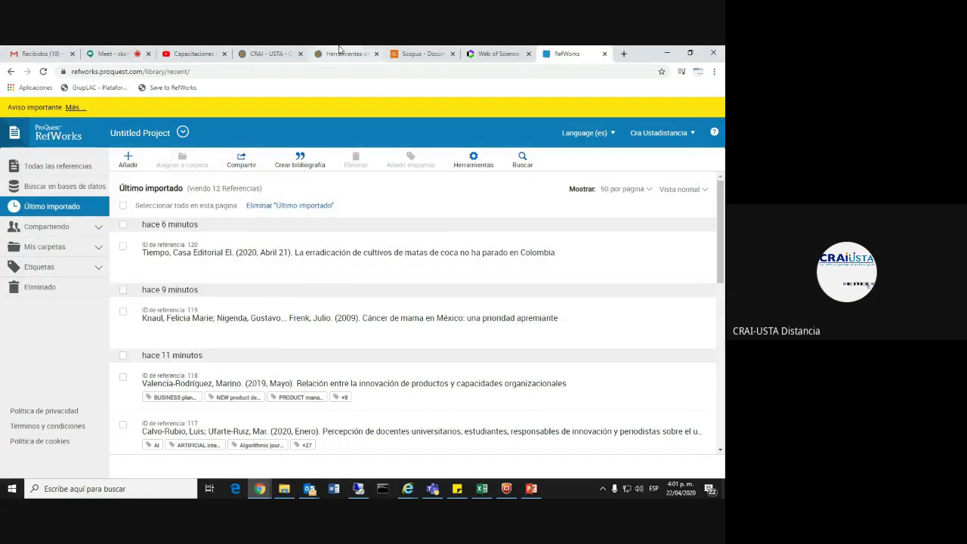
Step: Return to Scopus by way of the research tools page and run a document search for "Innovation"
click(343, 53)
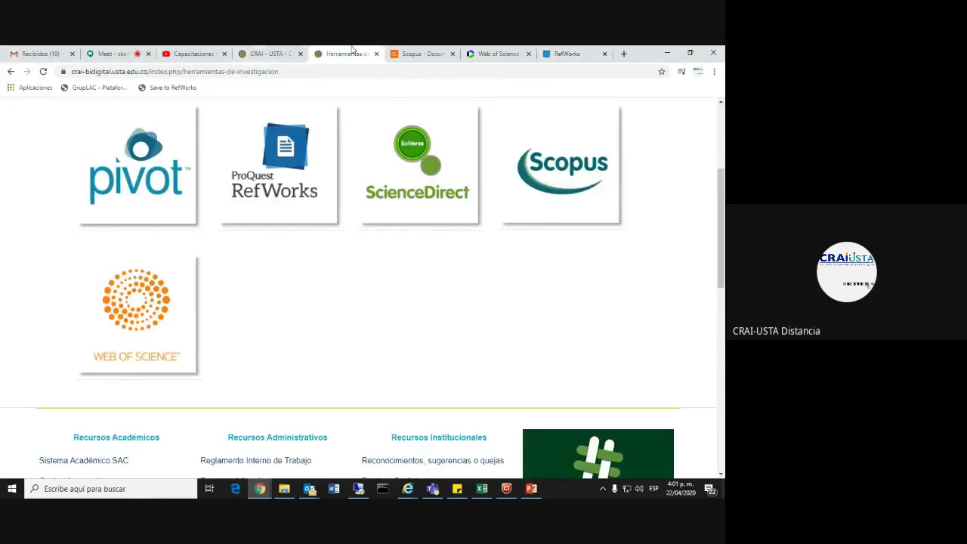
scroll(295, 297, up, 3)
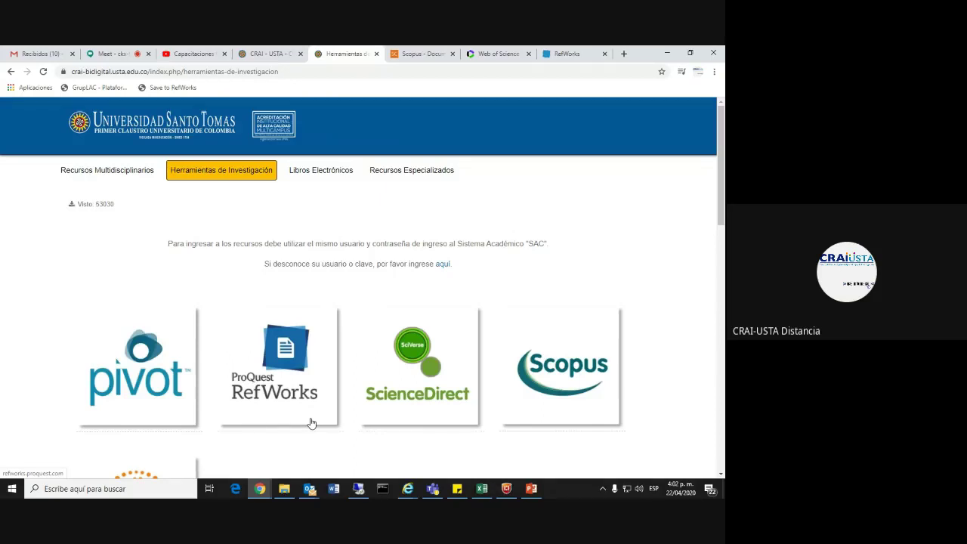
key(ctrl+Tab)
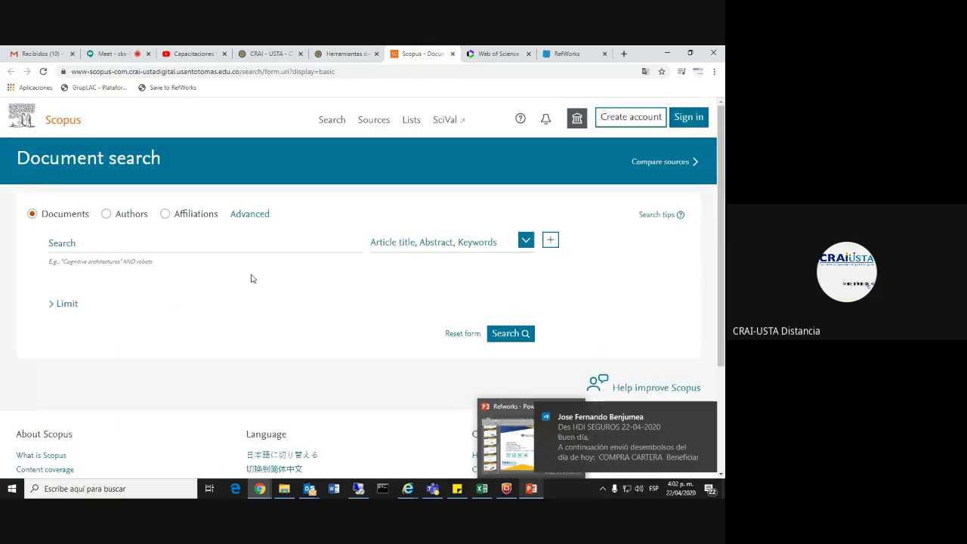
click(252, 247)
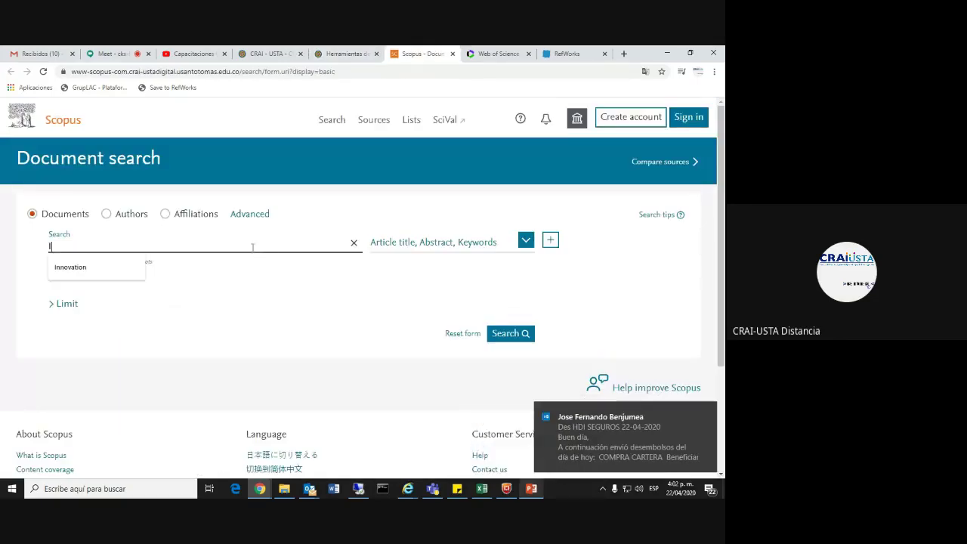
text(Innovation)
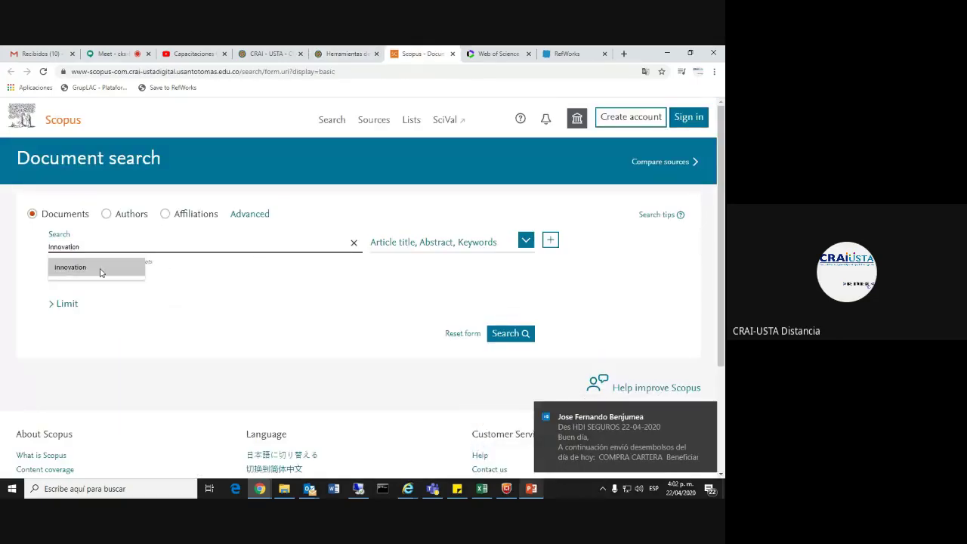
click(99, 270)
click(507, 334)
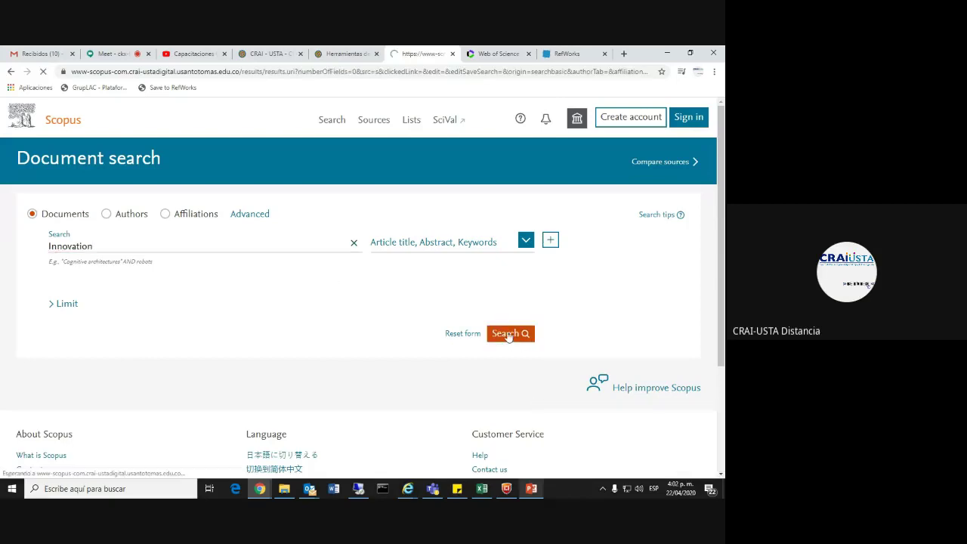
Step: Switch to Web of Science and run a topic search for "innovación" in the main collection
click(519, 53)
click(199, 262)
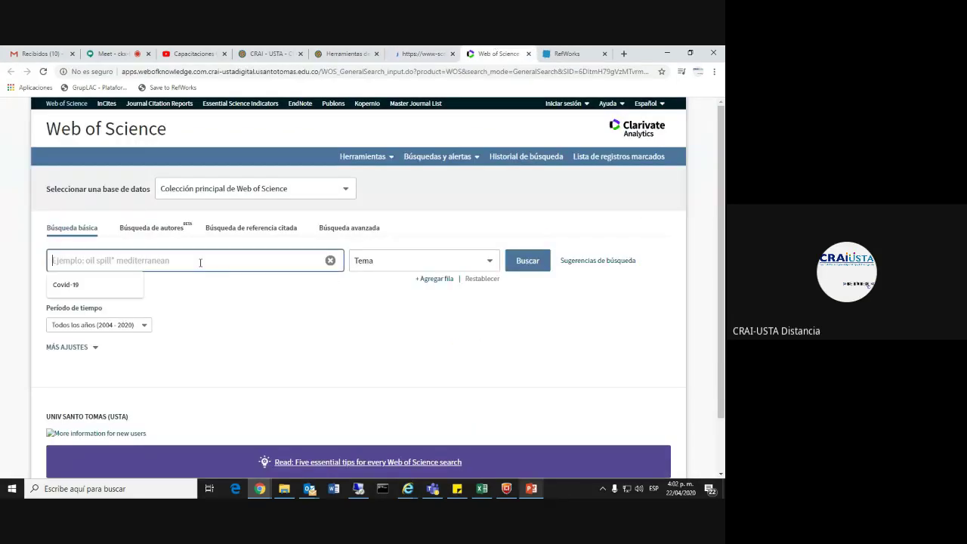
text(inno)
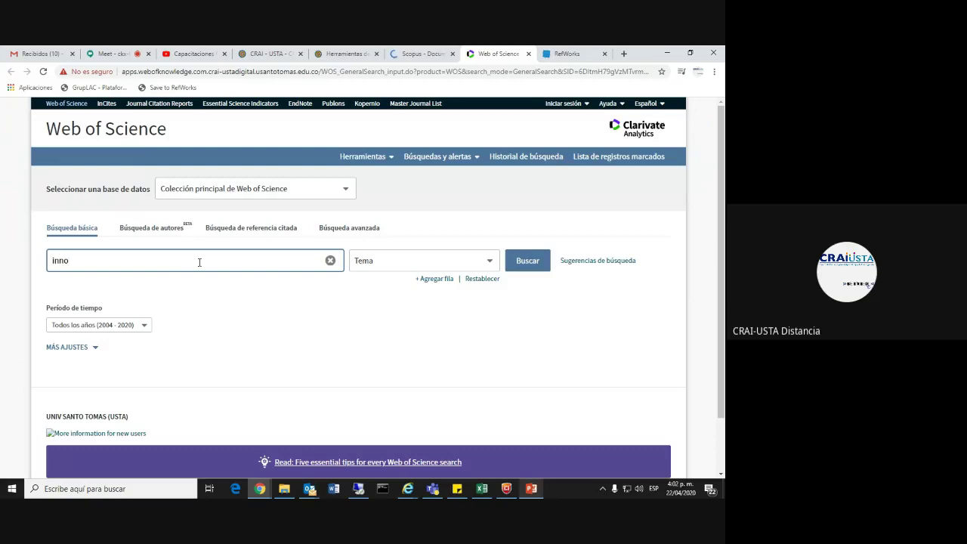
text(vación)
click(520, 261)
Step: Review the databases listed on the university's research tools page while the searches load
key(ctrl+shift+Tab)
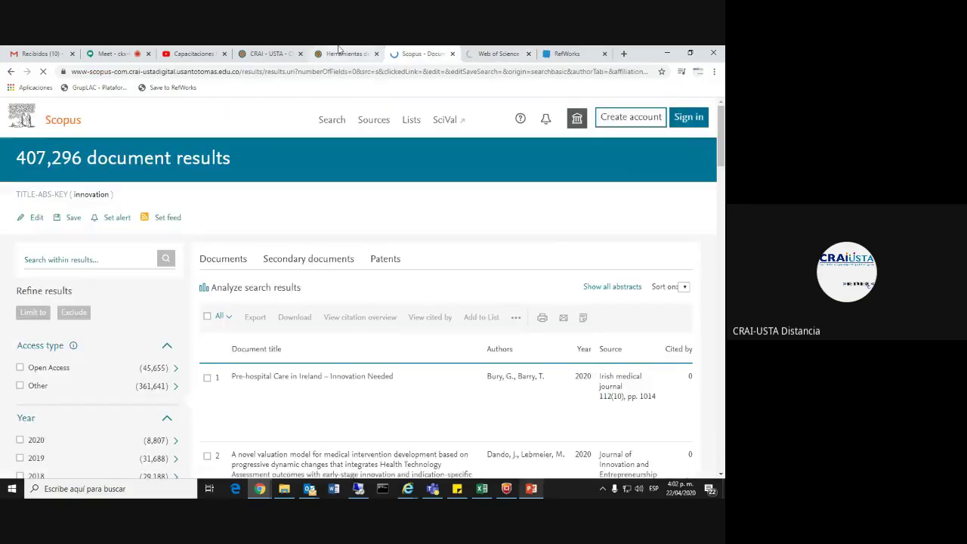
key(ctrl+shift+Tab)
scroll(298, 299, down, 1)
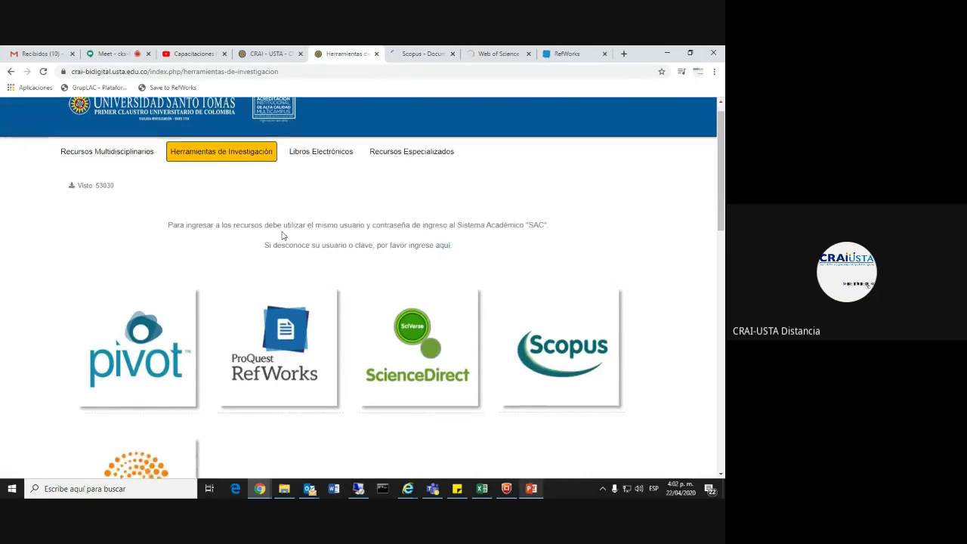
scroll(582, 265, down, 2)
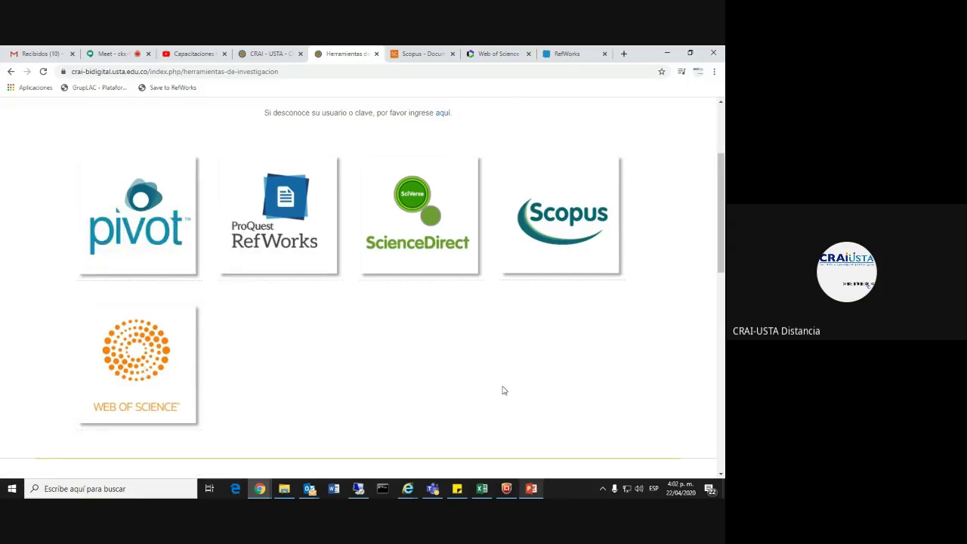
Step: Examine the Scopus results for "innovation", including the refinement filters, document list and actions available for results
click(414, 48)
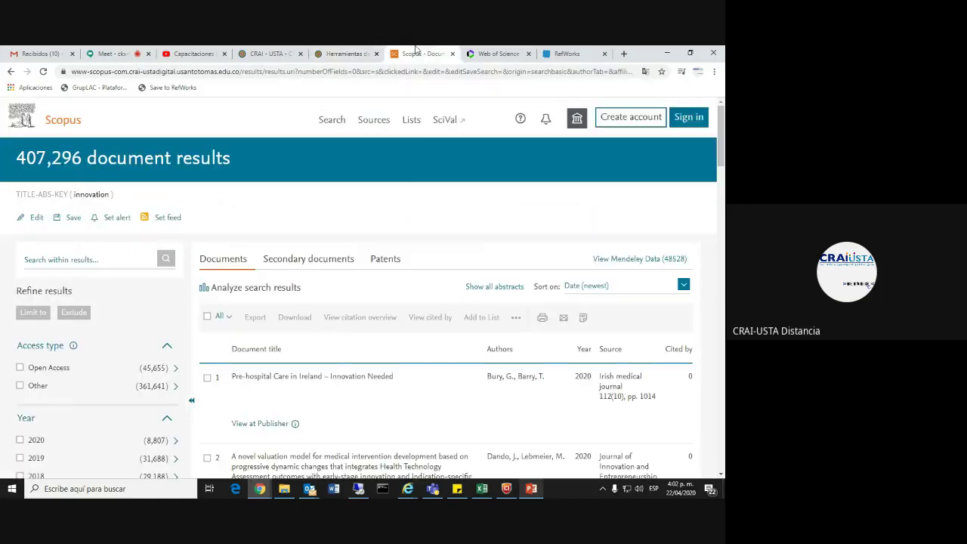
key(ctrl+Tab)
click(408, 51)
scroll(303, 351, down, 1)
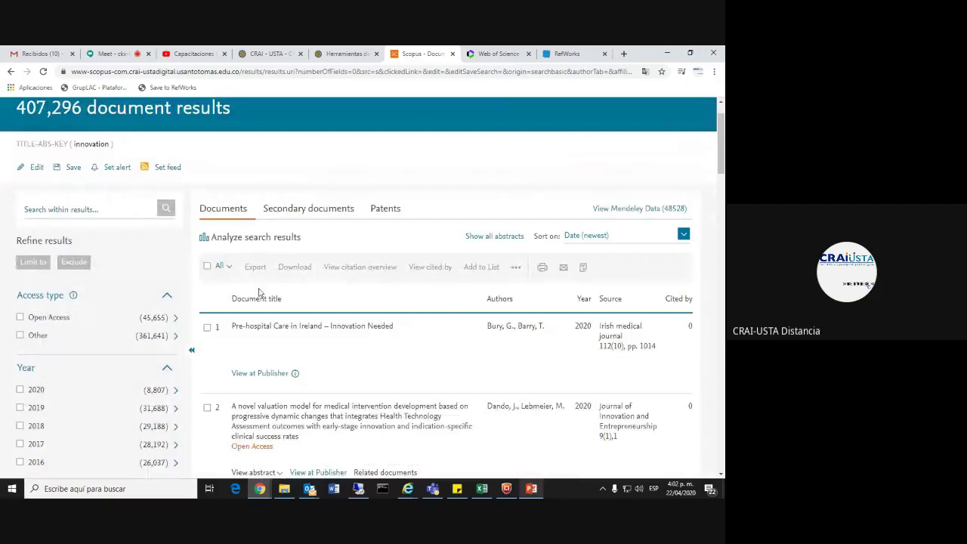
scroll(202, 354, down, 1)
scroll(203, 353, down, 1)
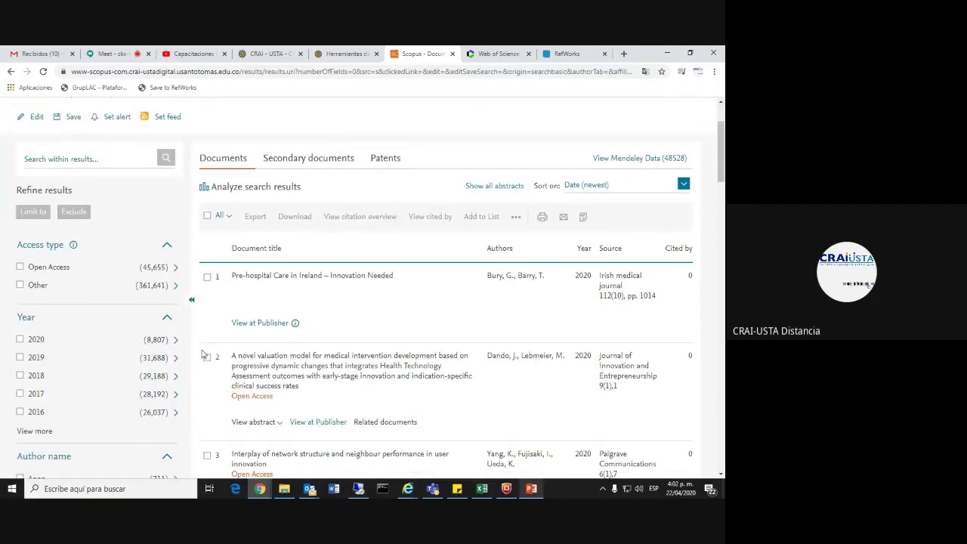
scroll(219, 352, up, 2)
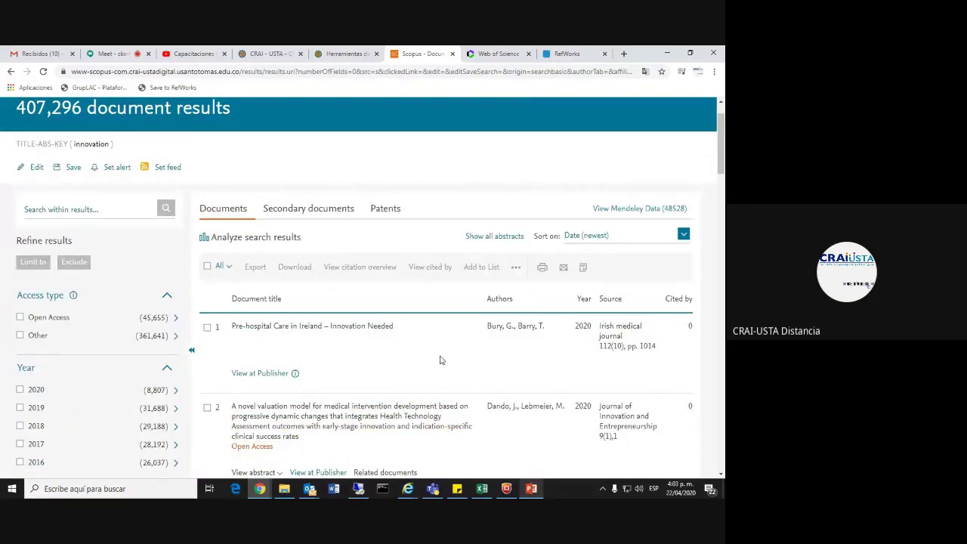
scroll(106, 189, down, 2)
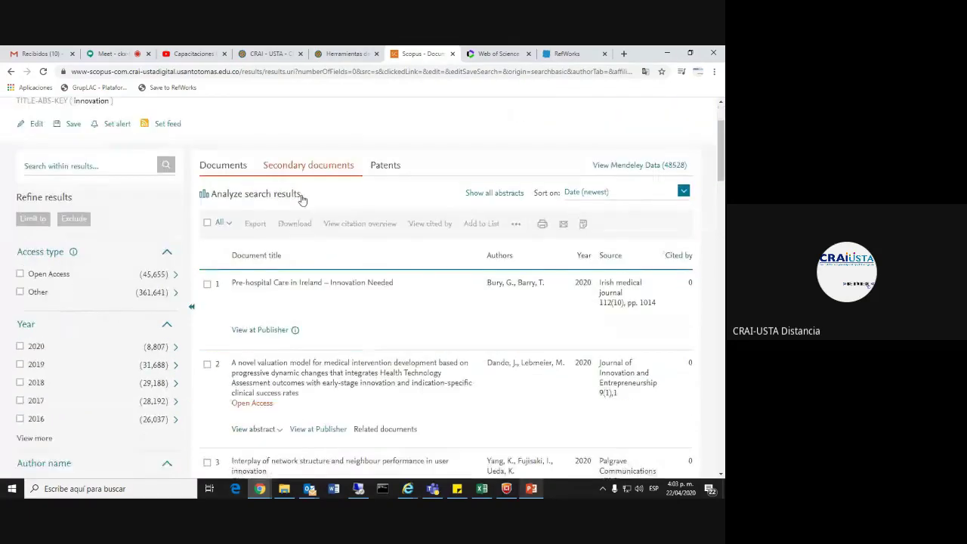
scroll(320, 315, up, 2)
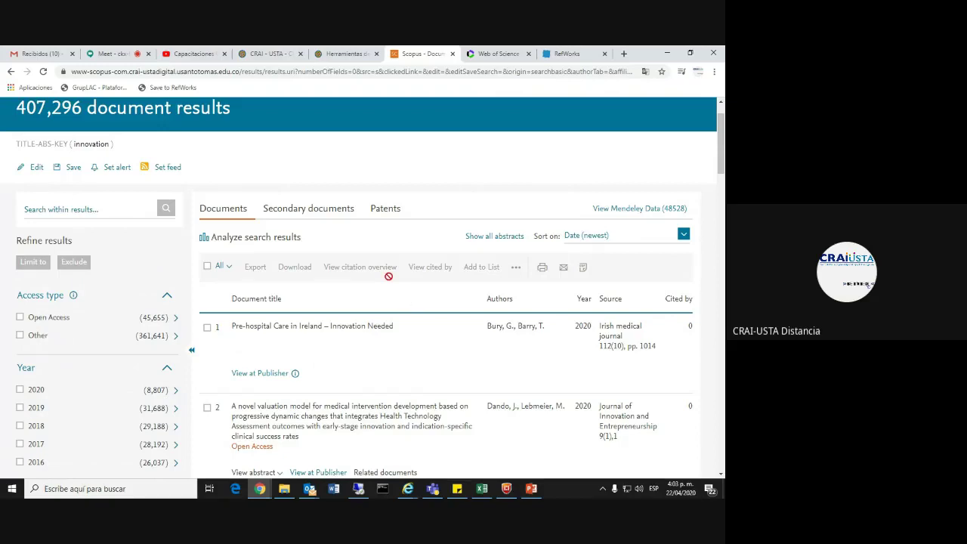
Step: Select the first two documents in the Scopus results
click(207, 328)
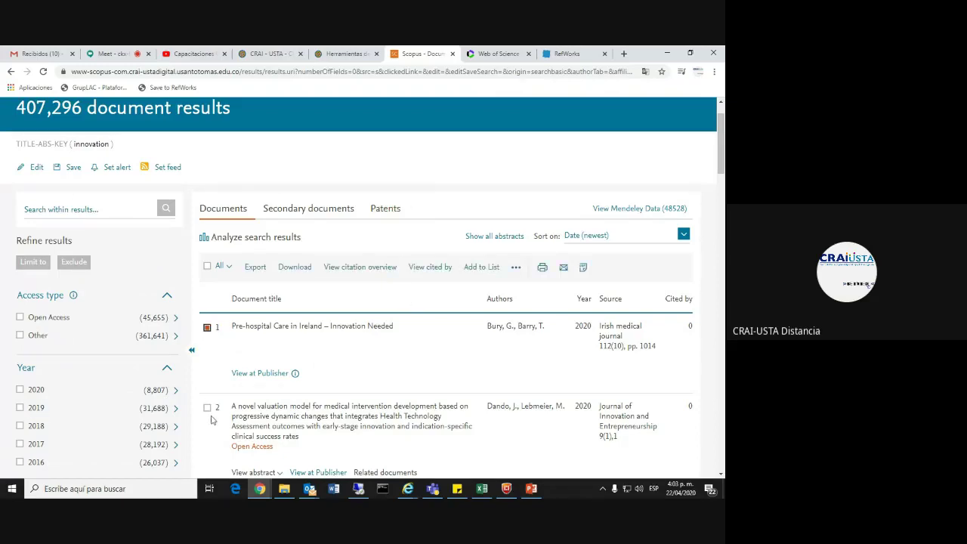
click(207, 409)
click(207, 328)
click(207, 408)
click(207, 408)
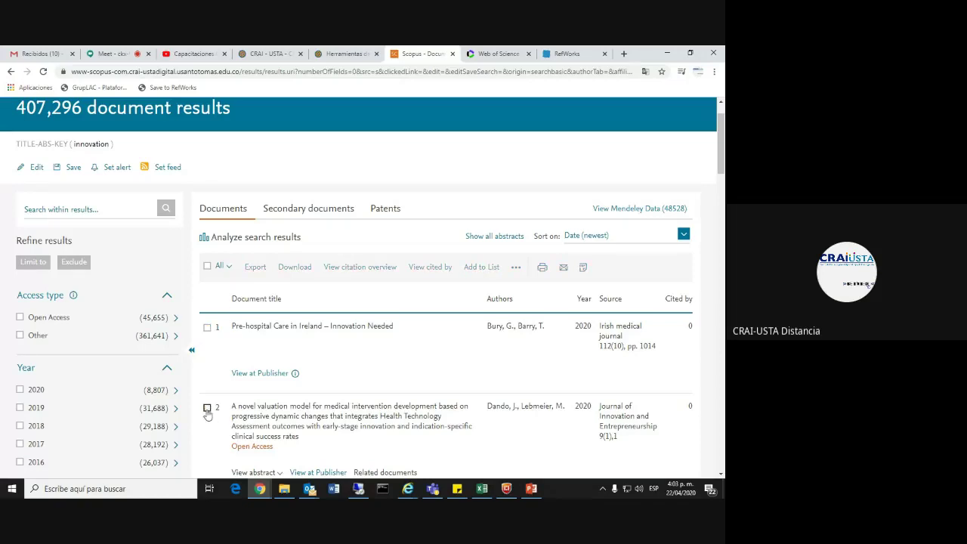
click(207, 328)
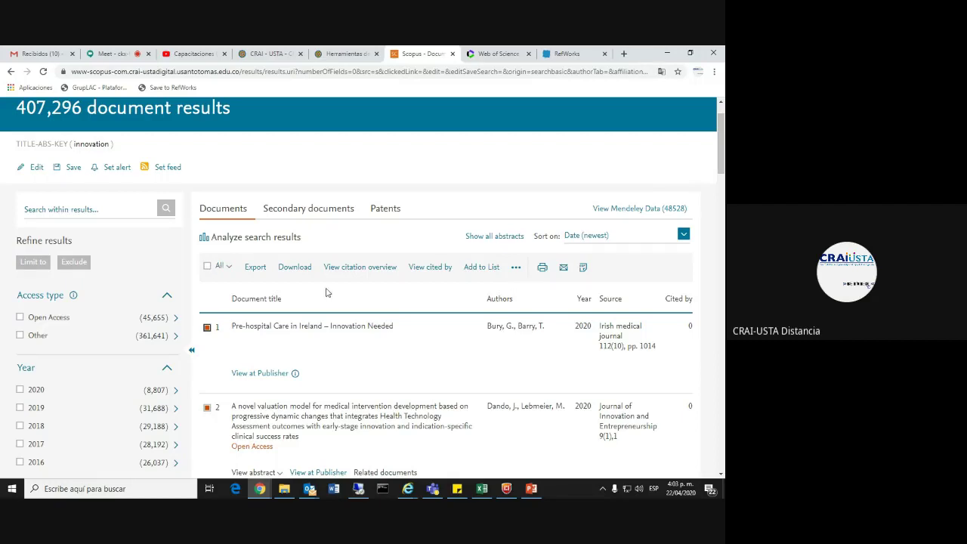
click(254, 268)
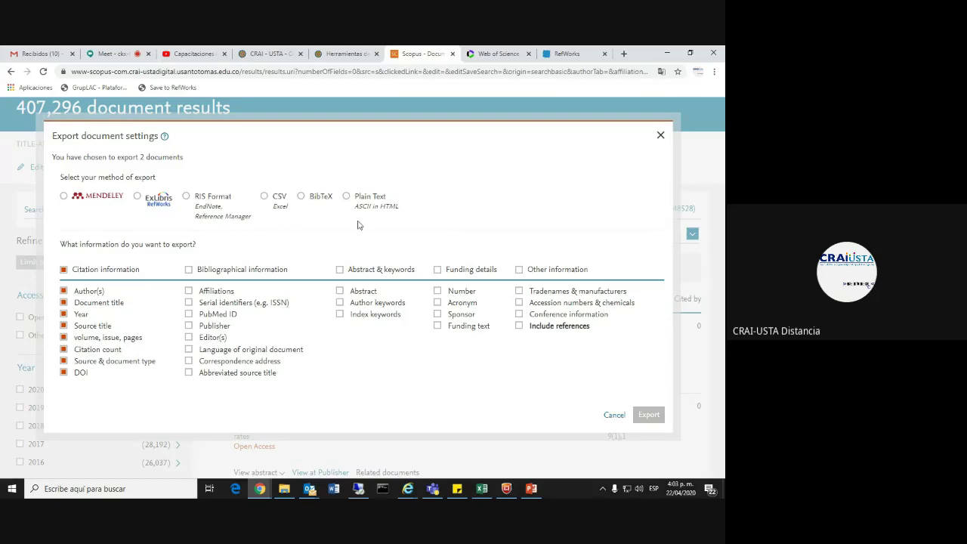
click(186, 198)
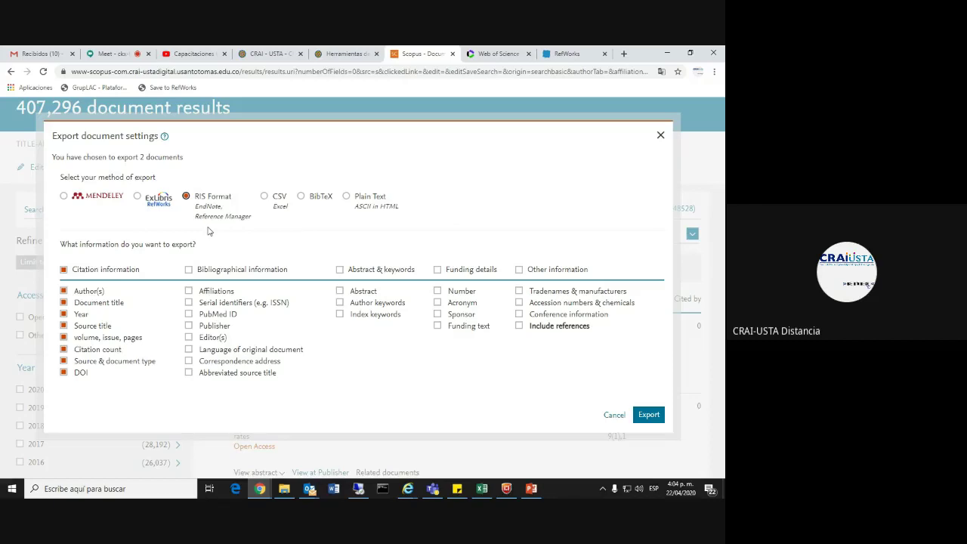
click(660, 137)
scroll(258, 254, down, 2)
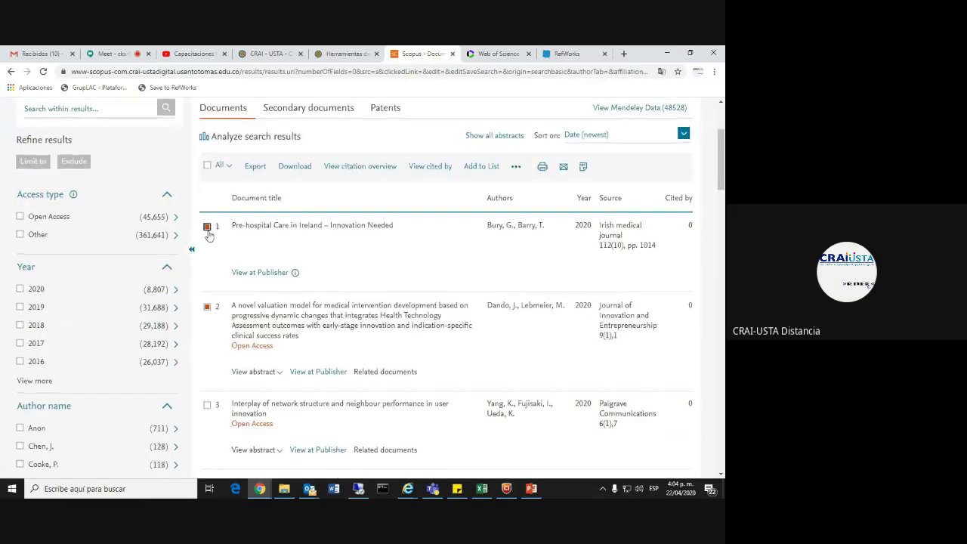
click(207, 226)
click(206, 308)
click(206, 308)
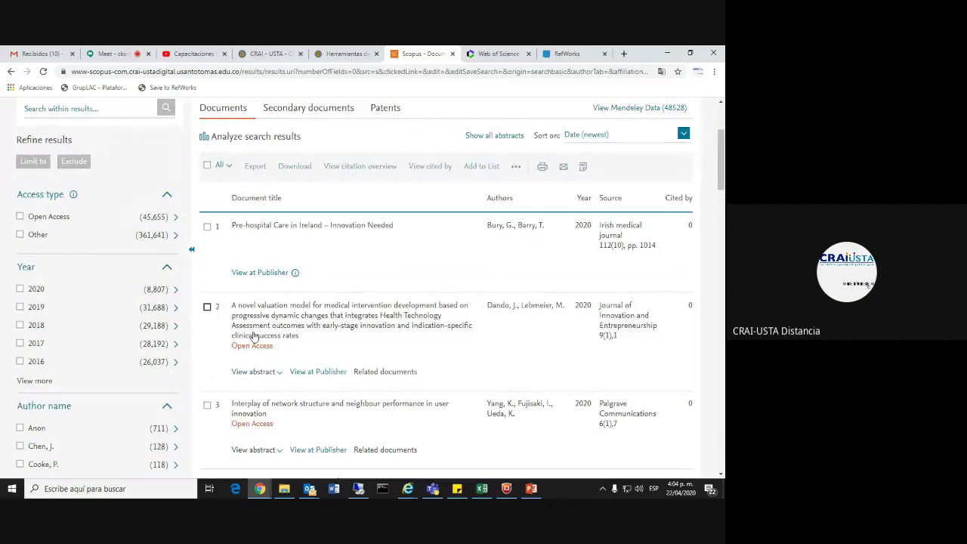
click(207, 307)
click(207, 226)
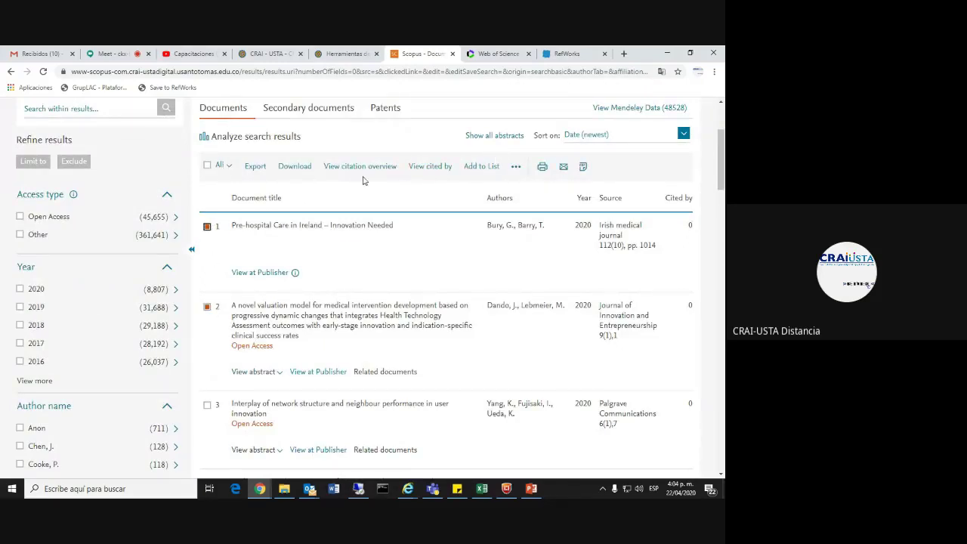
Step: Choose RIS Format as the export method for the two selected documents and close the Refworks presentation in PowerPoint
click(255, 167)
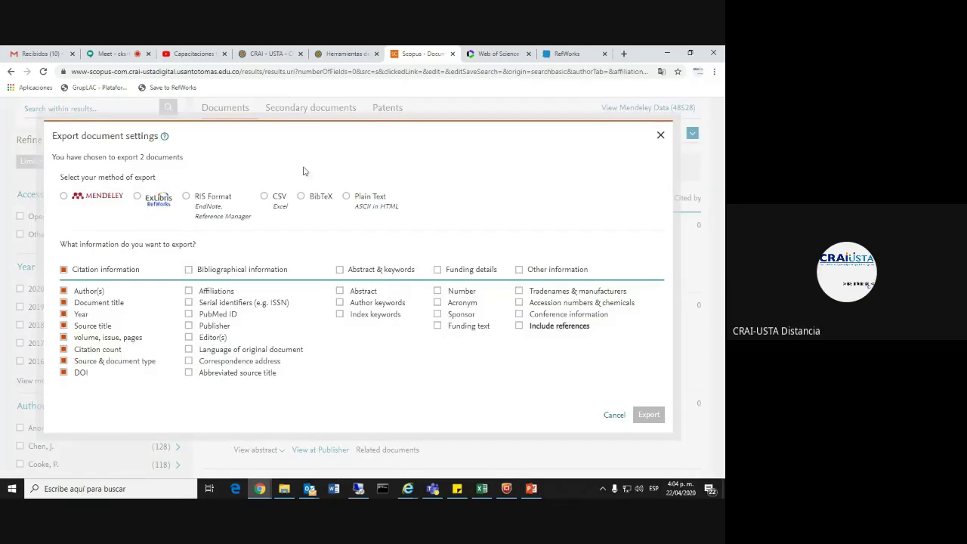
click(186, 196)
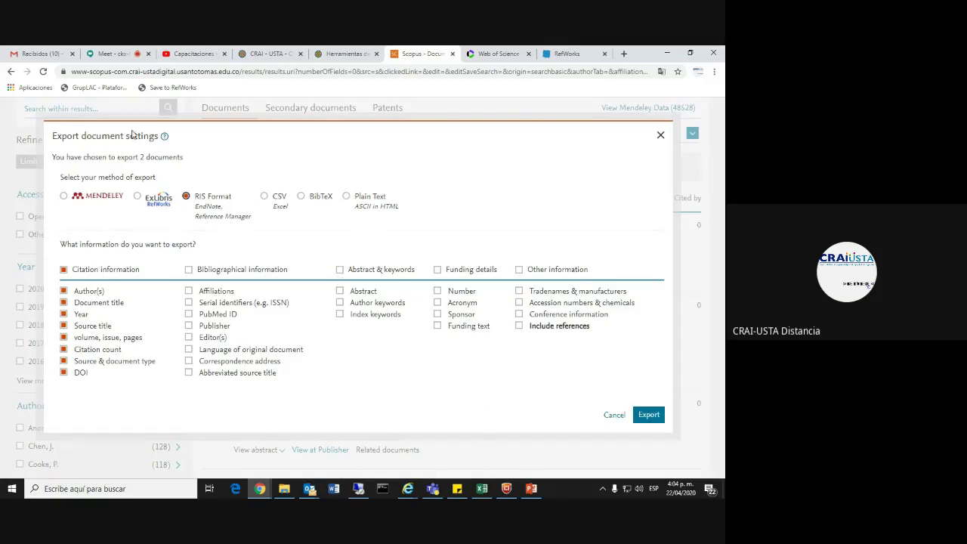
mouse_move(530, 488)
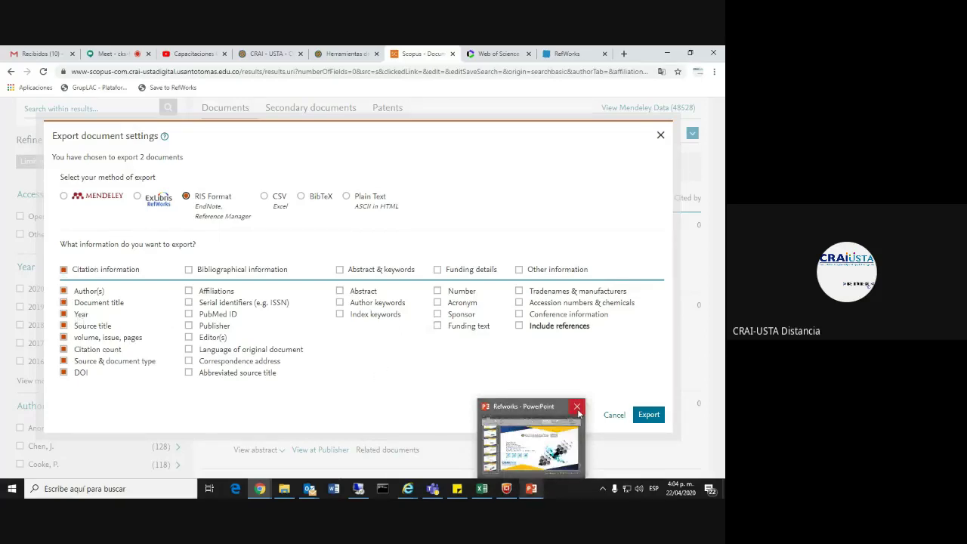
click(577, 408)
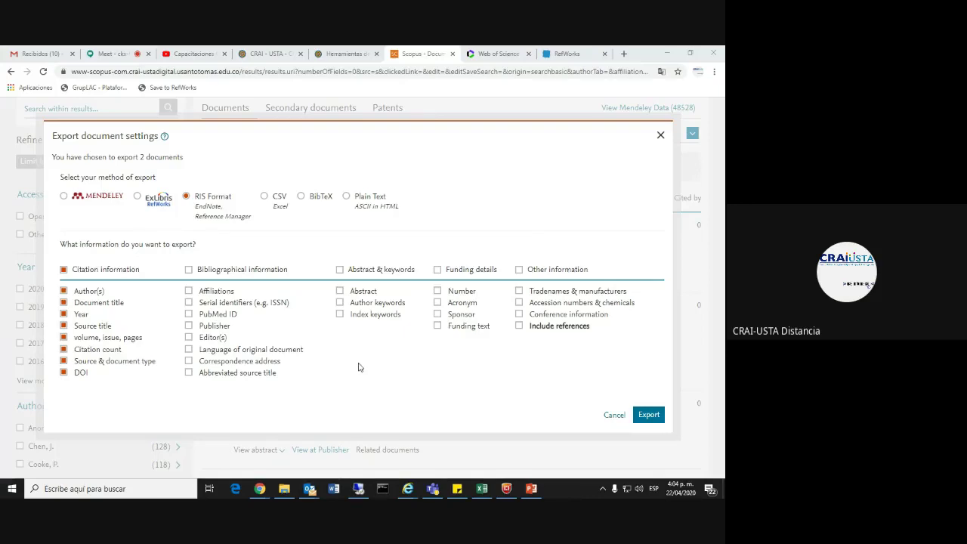
Step: Include abstract and keywords with the citation information, leave the other information groups out, and export the documents as RIS
click(340, 270)
click(189, 270)
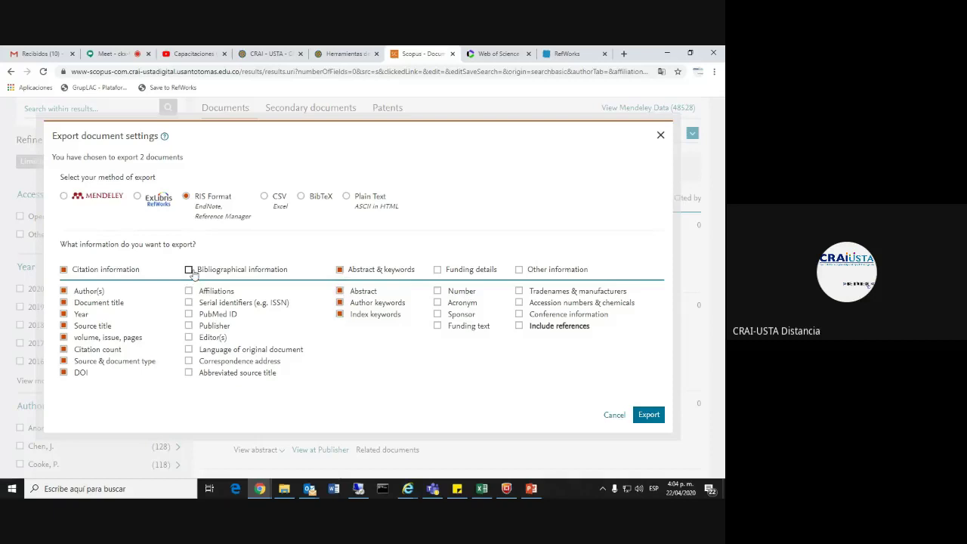
click(438, 270)
click(519, 269)
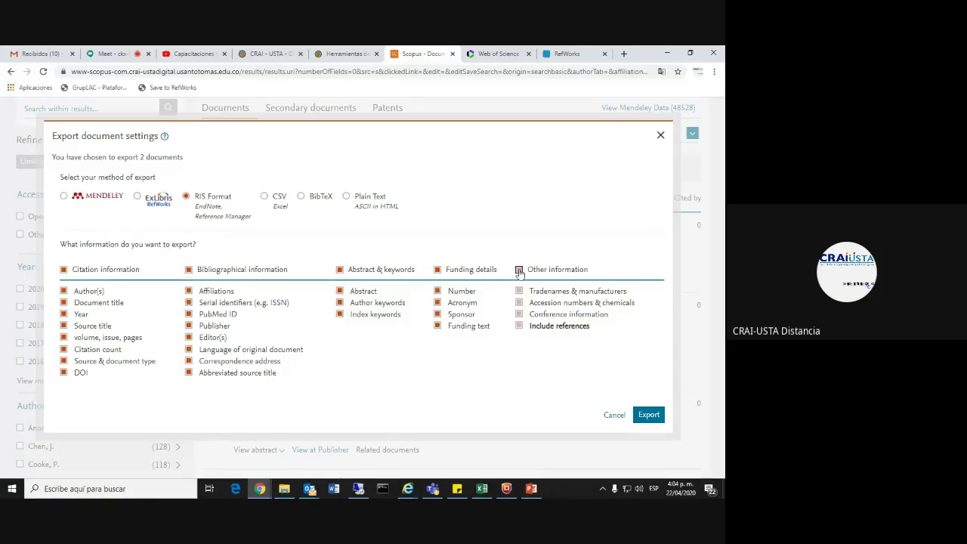
click(437, 269)
click(189, 269)
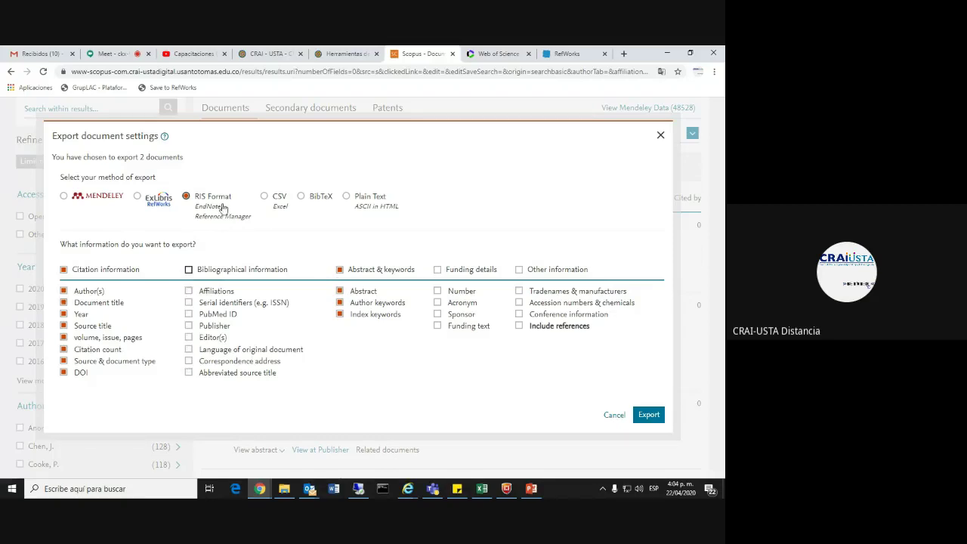
click(646, 418)
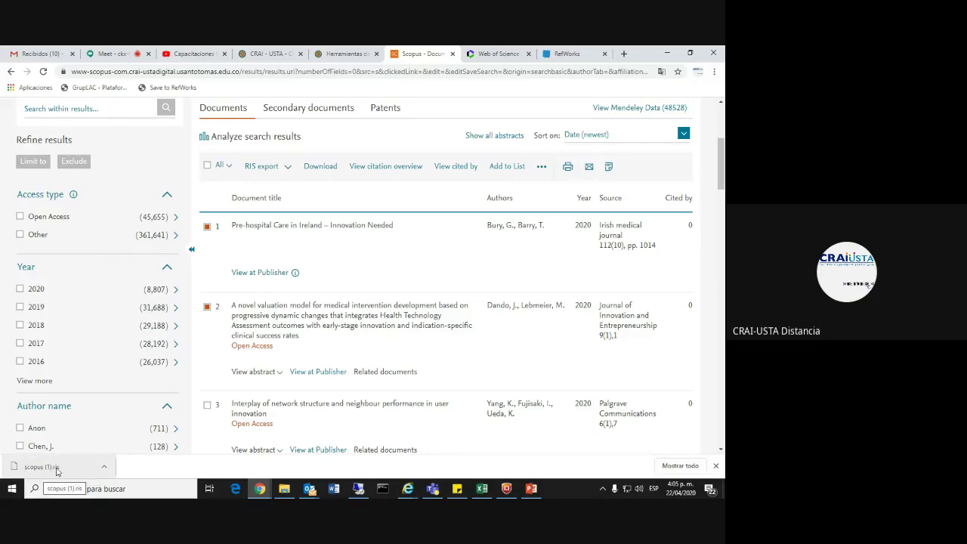
Step: Locate the exported file scopus (1).ris in the Descargas folder in File Explorer
mouse_move(283, 490)
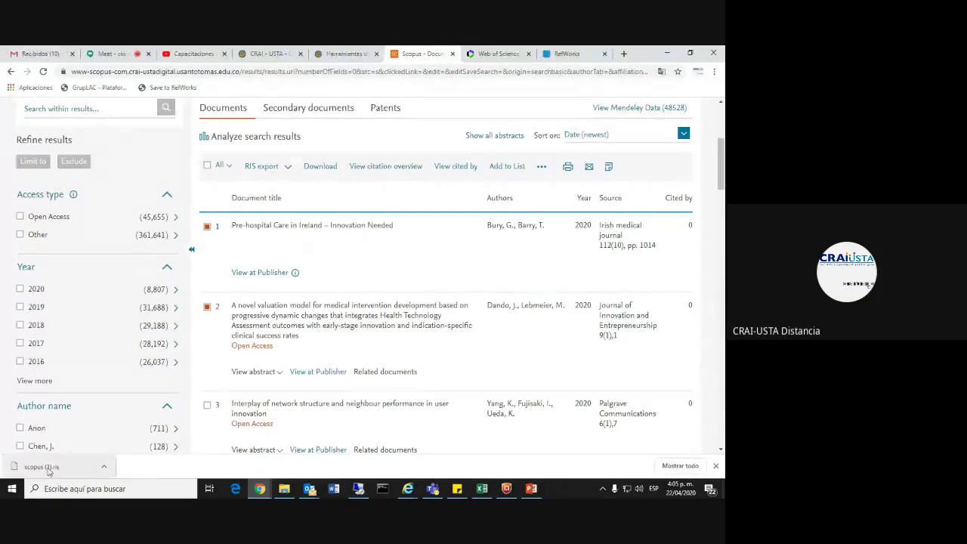
click(286, 492)
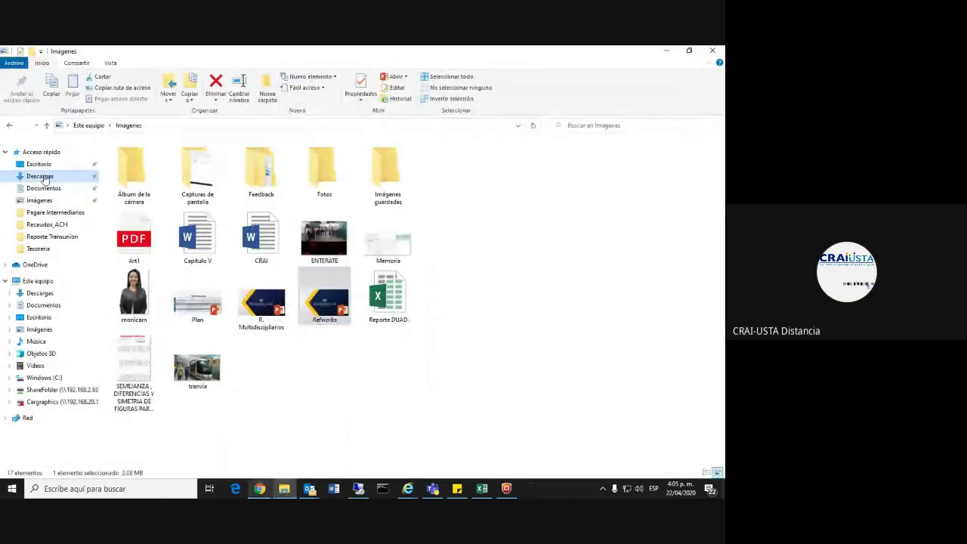
click(43, 177)
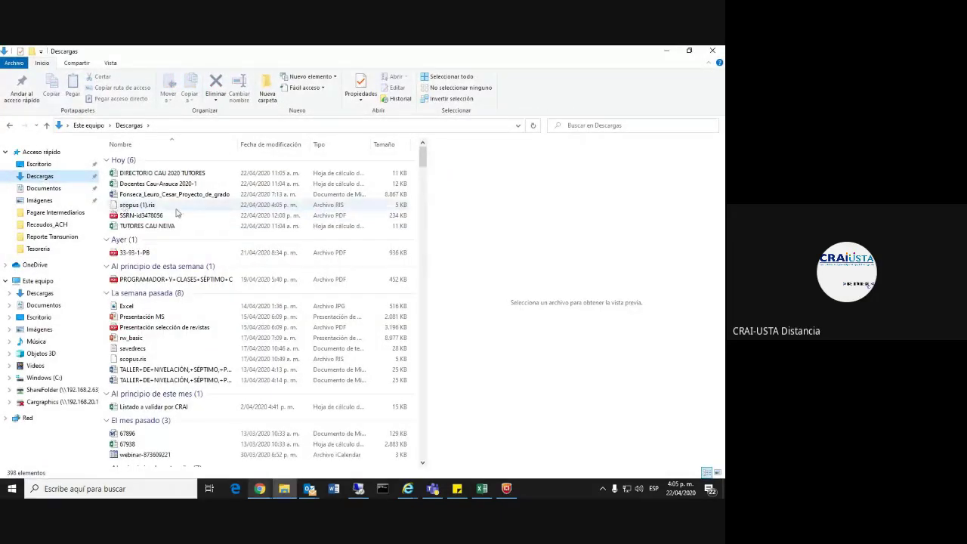
Step: Switch to RefWorks in Chrome and open the page for importing references
mouse_move(259, 489)
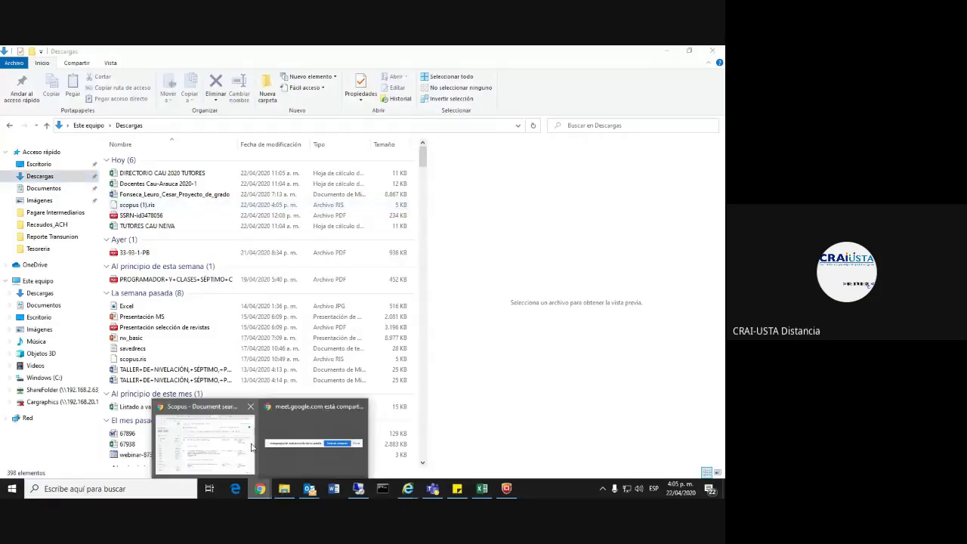
click(250, 445)
click(552, 51)
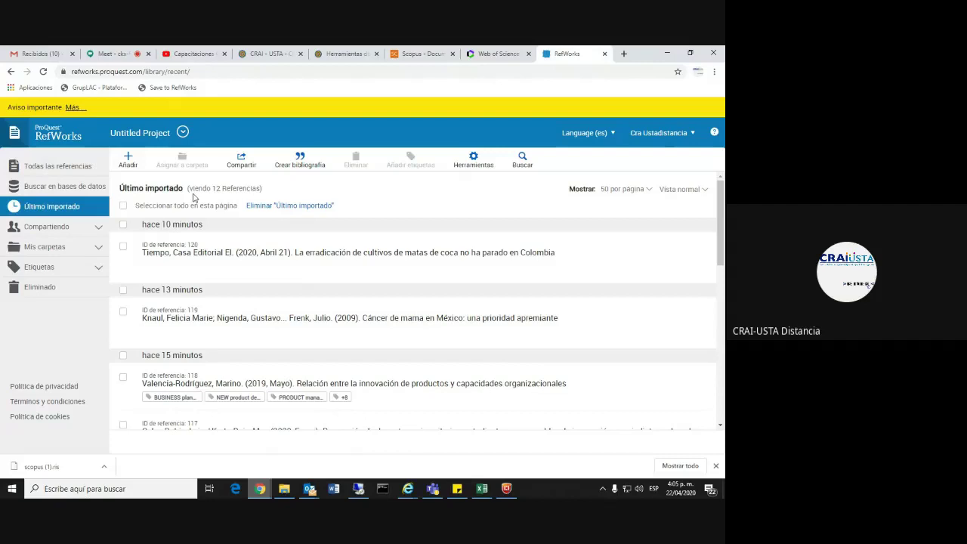
click(128, 159)
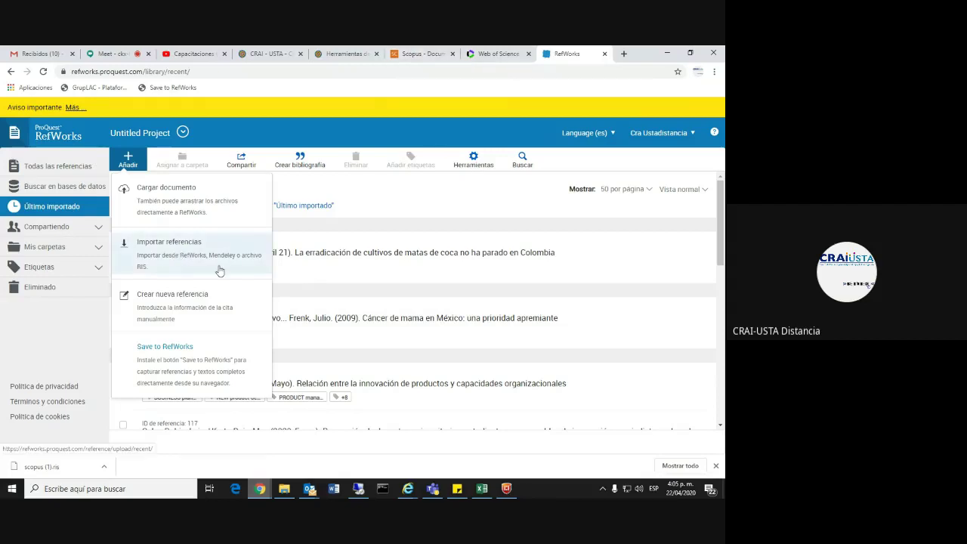
click(164, 254)
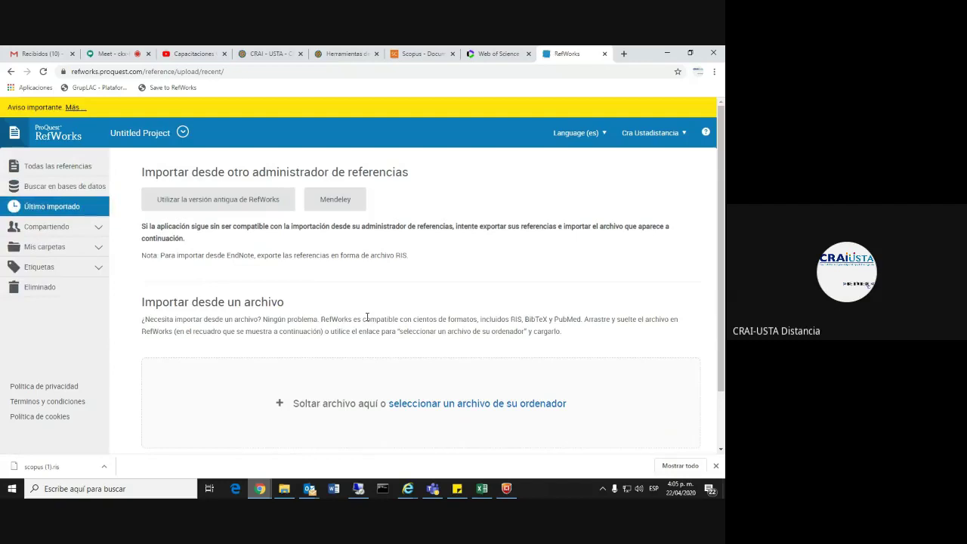
scroll(307, 348, down, 1)
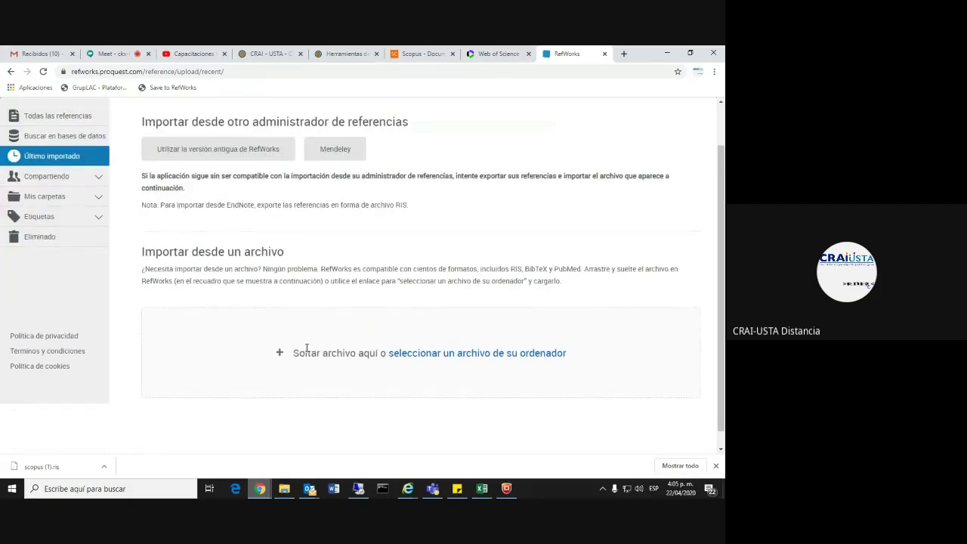
Step: Choose scopus (1).ris from the Descargas folder as the file to import
click(424, 352)
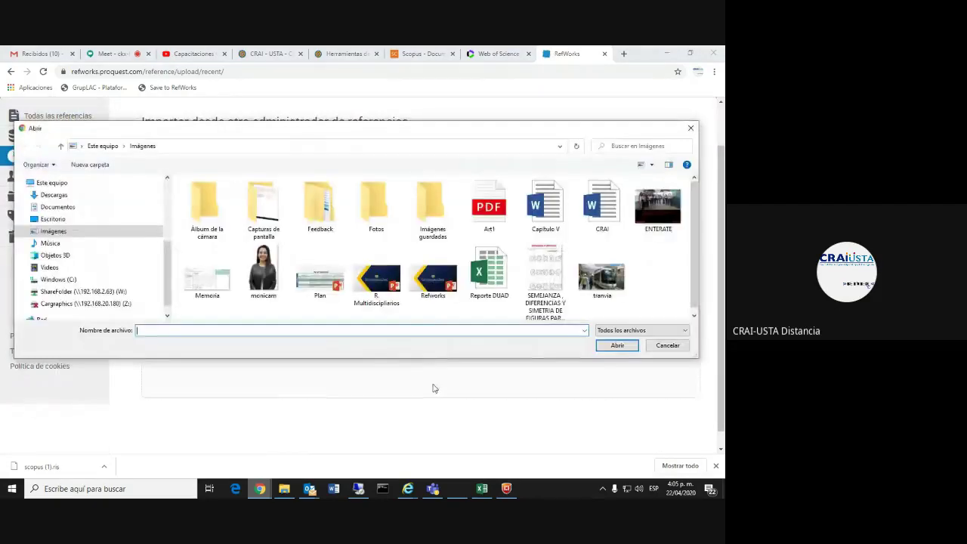
click(66, 197)
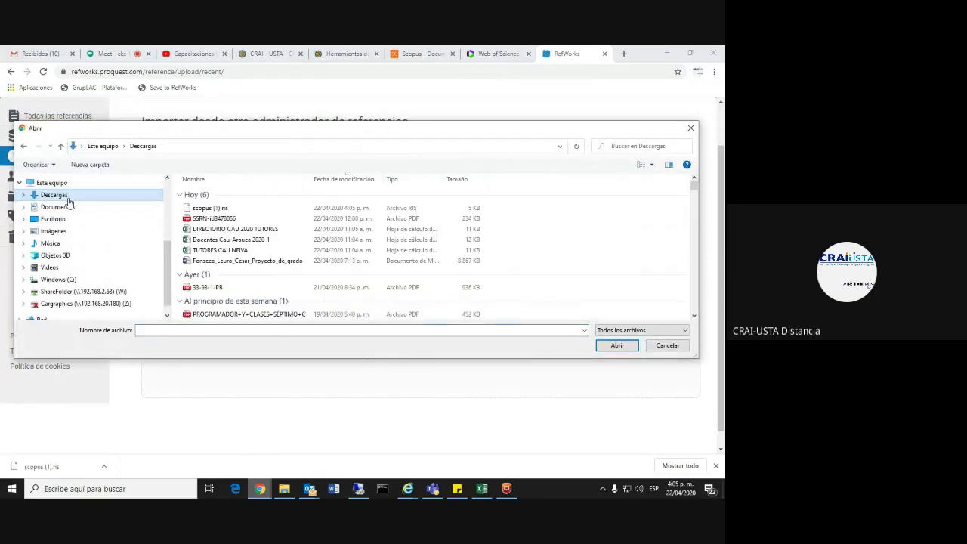
click(225, 208)
click(623, 346)
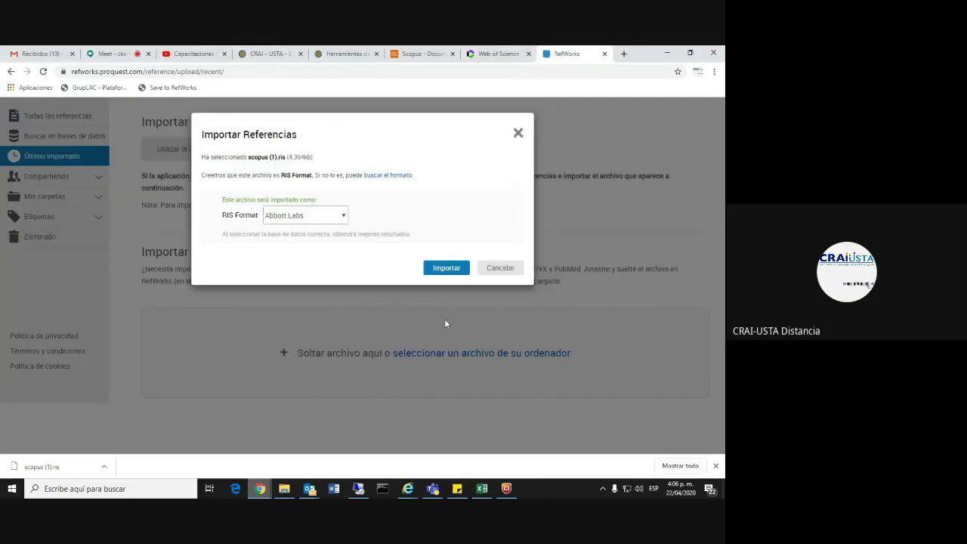
Step: Set the file's import source to RIS Format and import the references
click(303, 216)
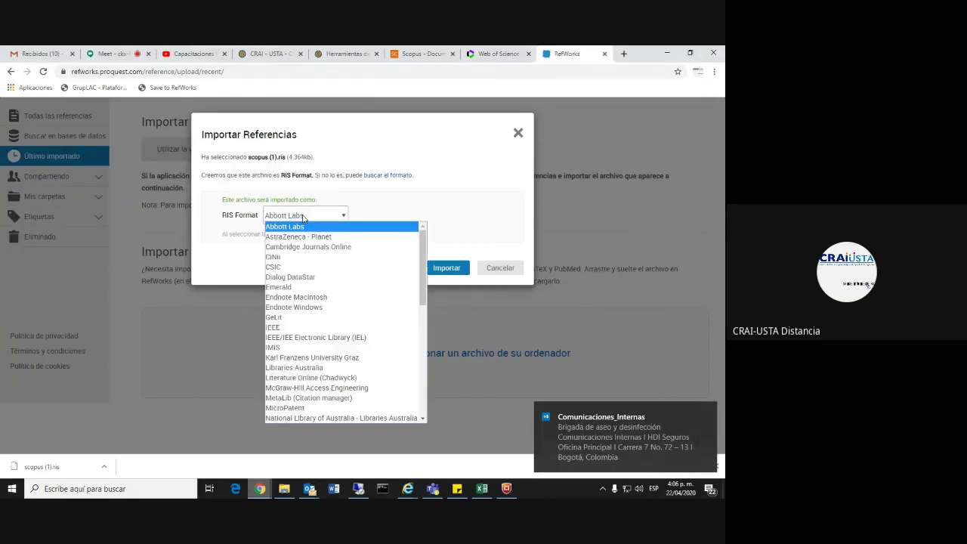
click(304, 216)
click(303, 216)
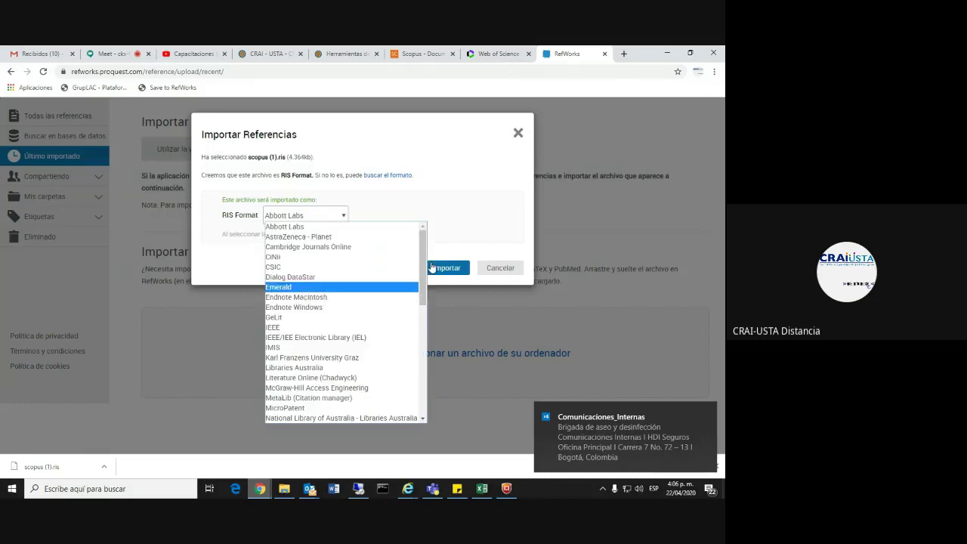
scroll(423, 306, down, 3)
scroll(422, 318, down, 2)
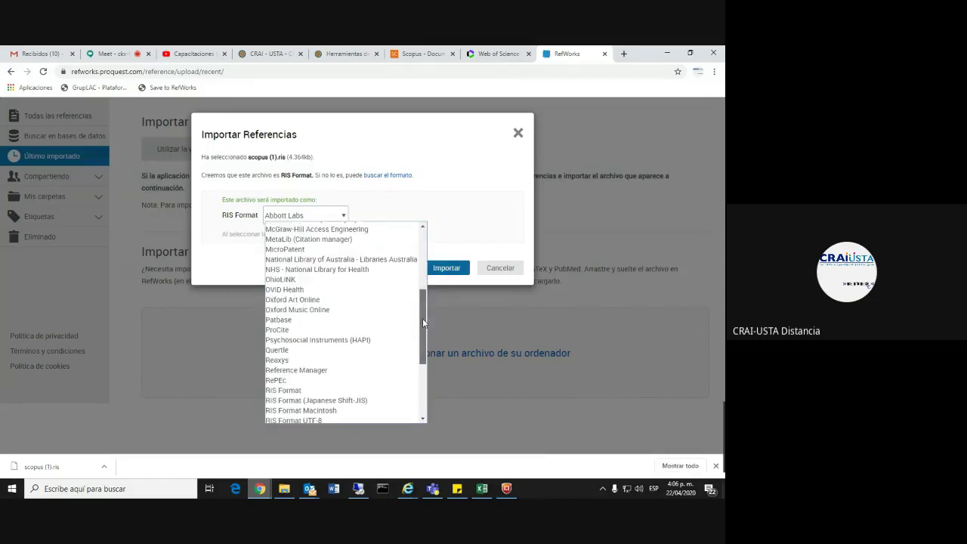
scroll(423, 323, down, 1)
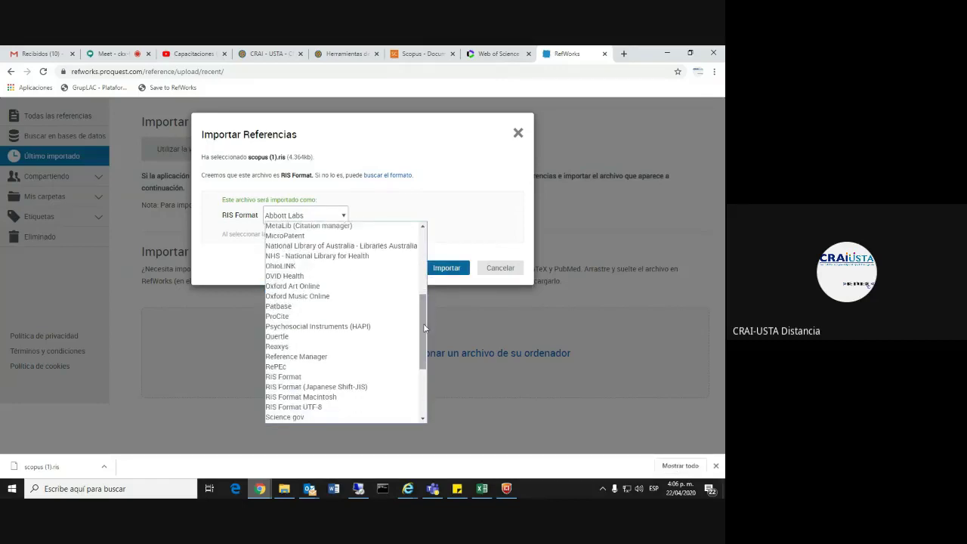
click(285, 377)
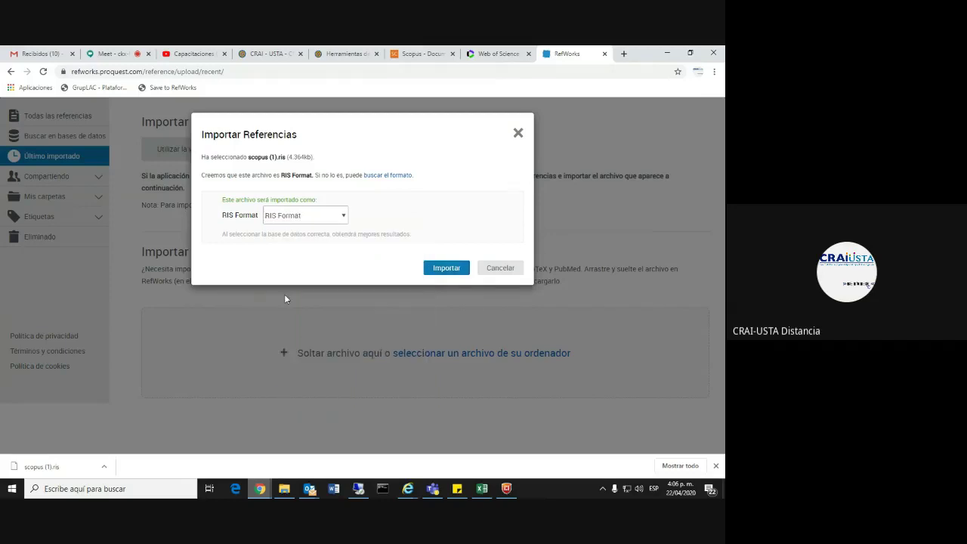
click(446, 268)
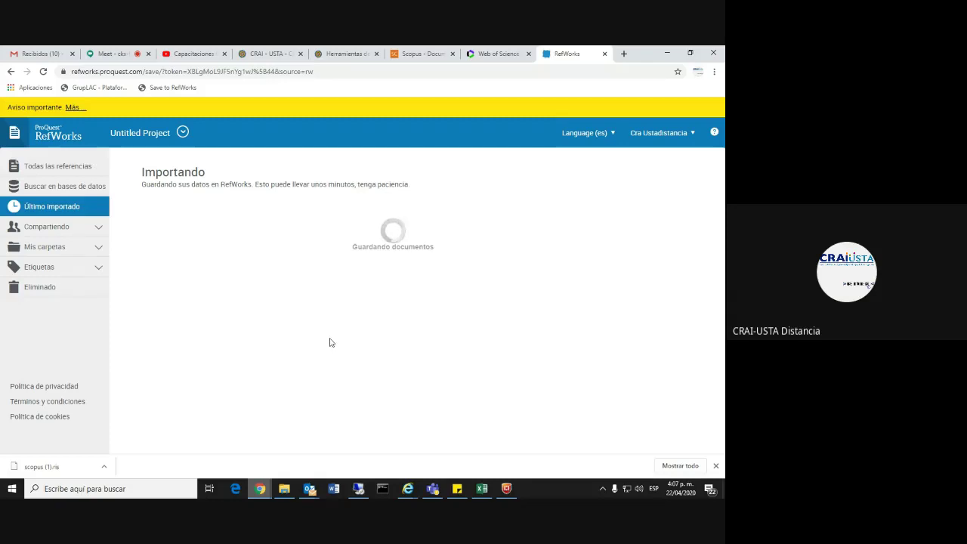
click(423, 54)
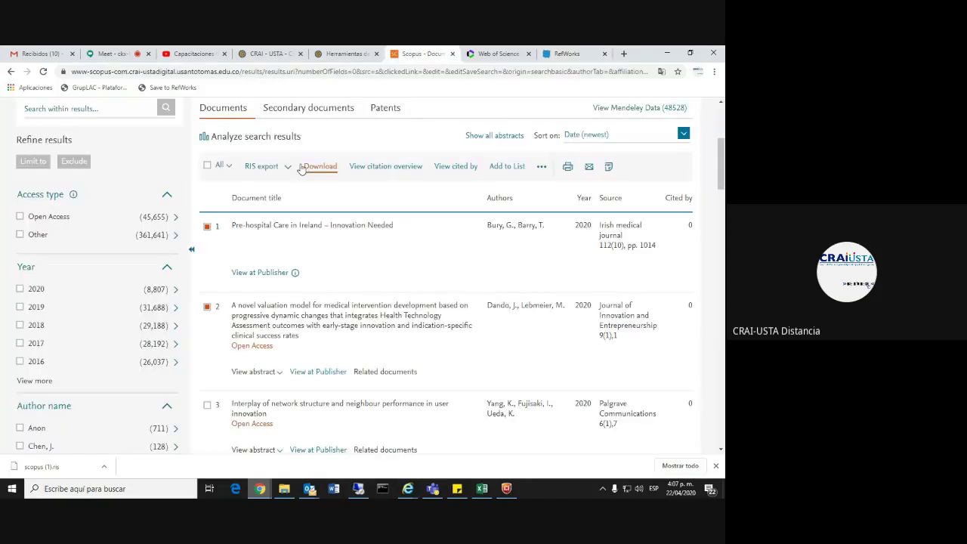
click(566, 54)
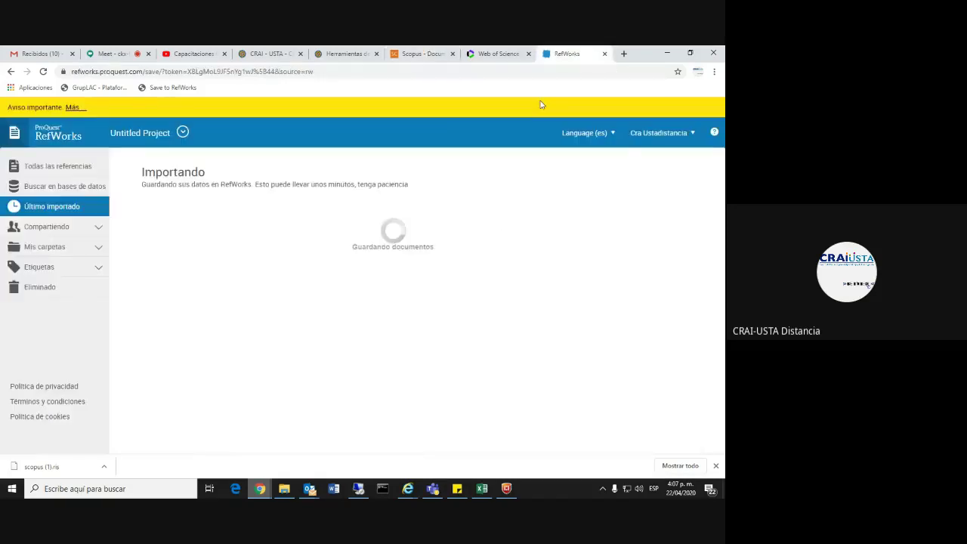
click(421, 53)
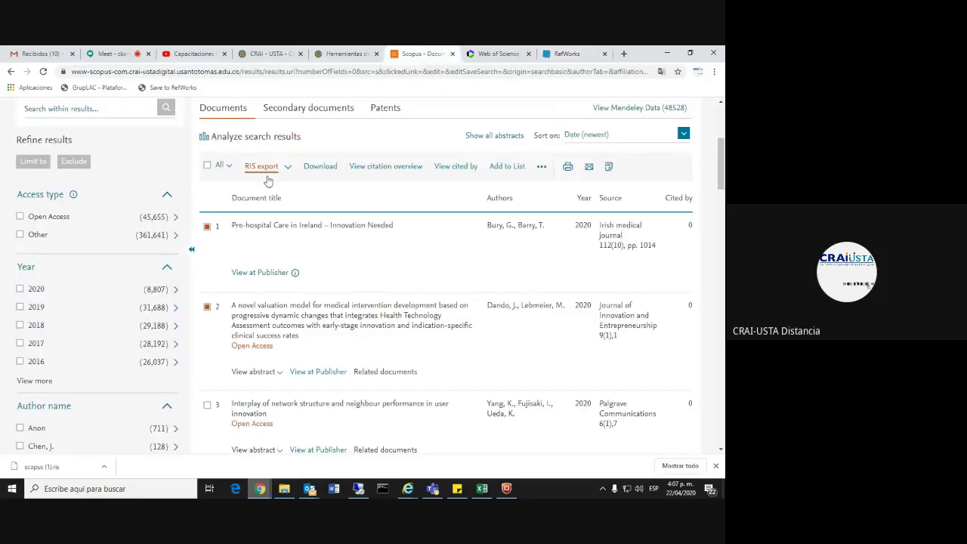
click(566, 53)
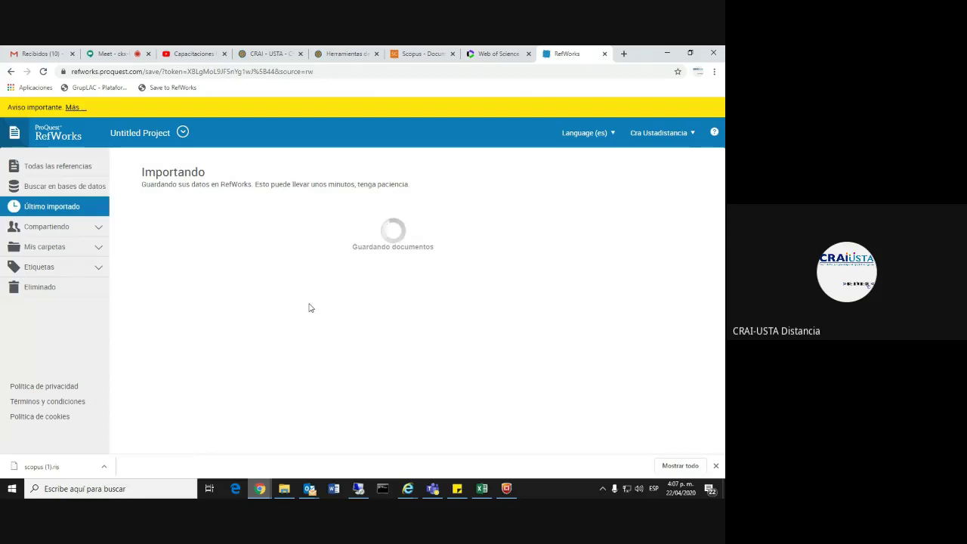
click(105, 54)
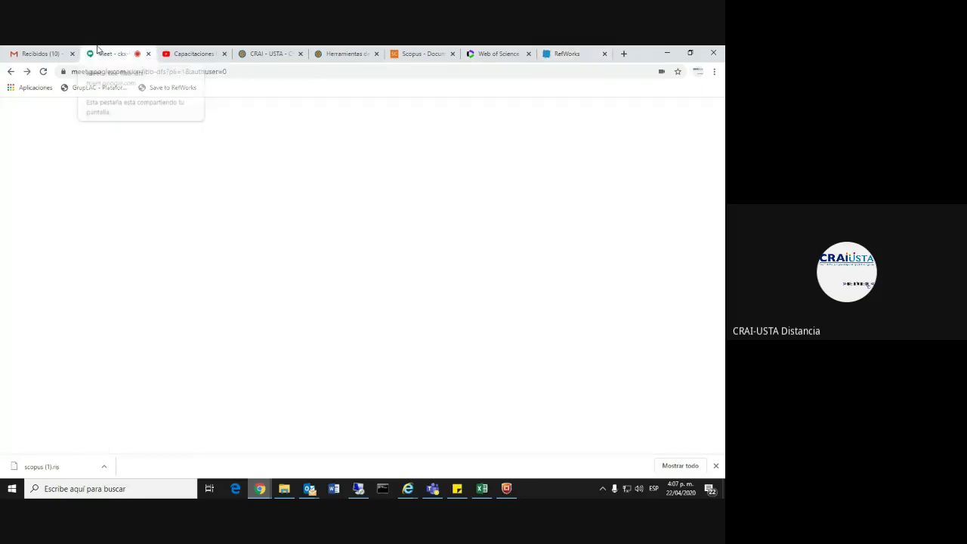
scroll(609, 309, down, 3)
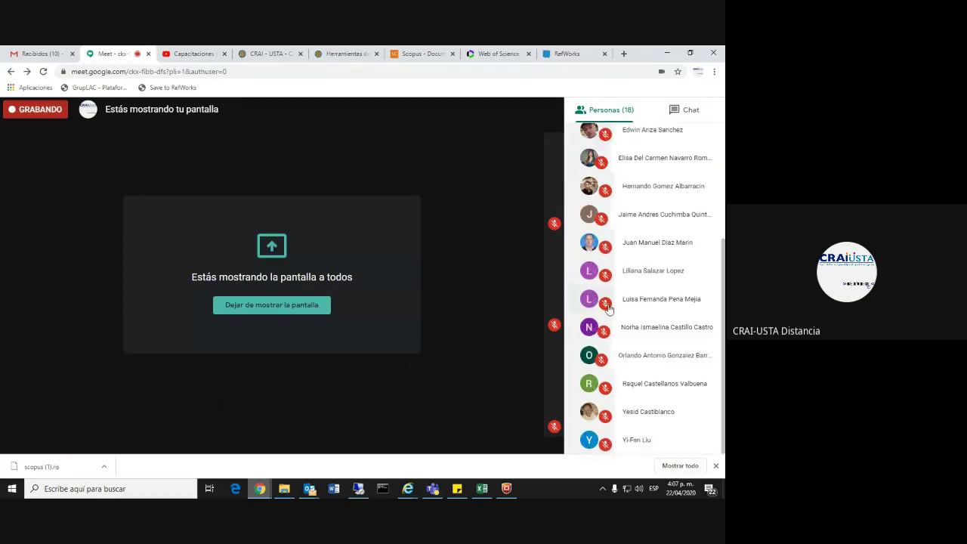
scroll(608, 309, up, 3)
click(442, 53)
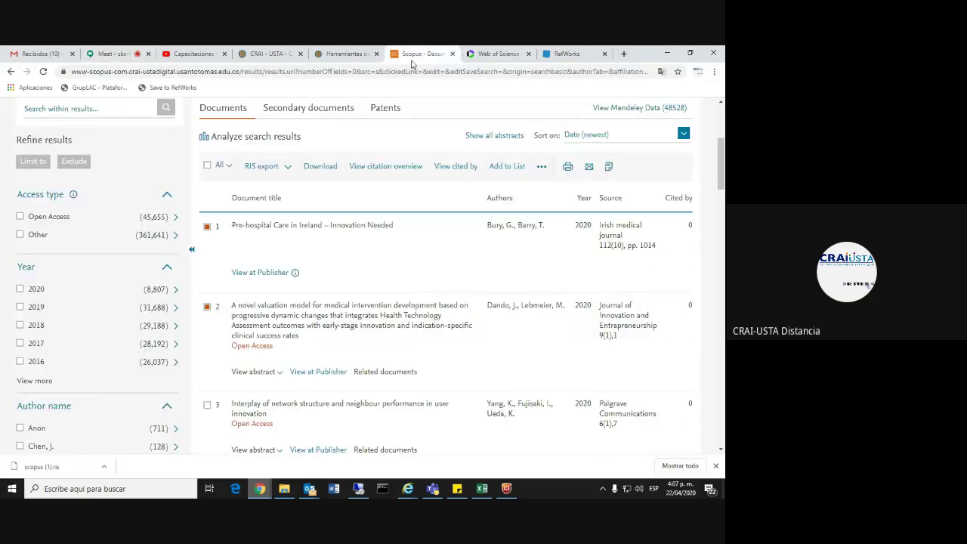
click(566, 53)
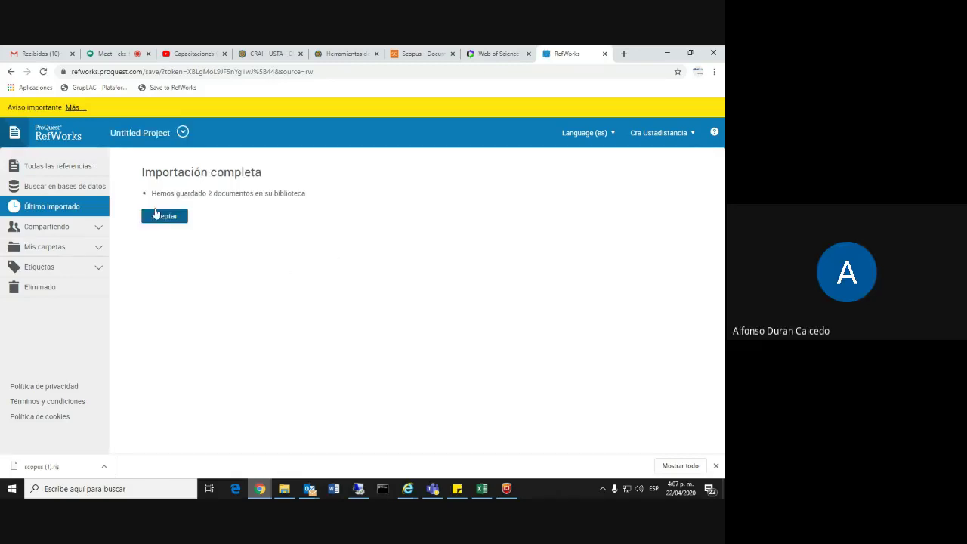
click(112, 48)
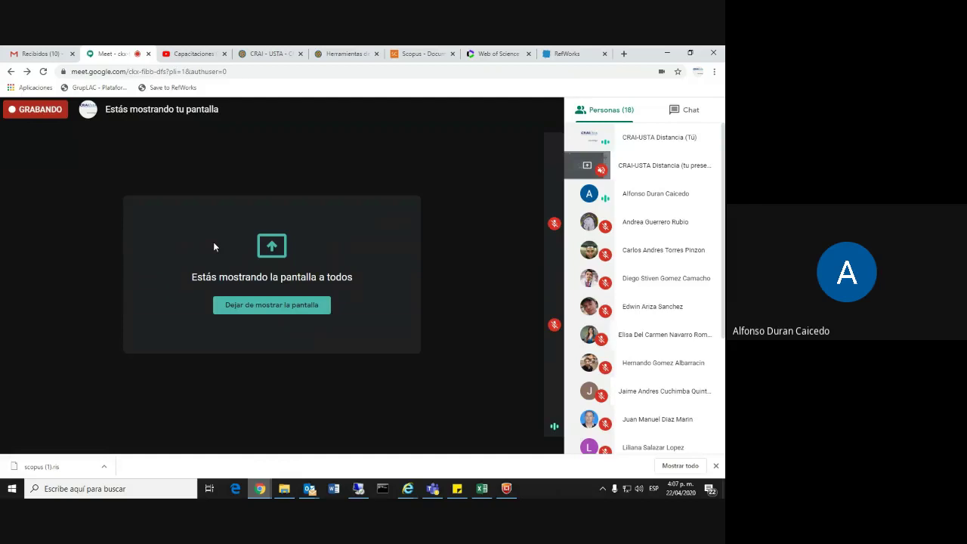
Step: Return to RefWorks, dismiss the mail notification and accept the completed import to open the last imported references
click(566, 54)
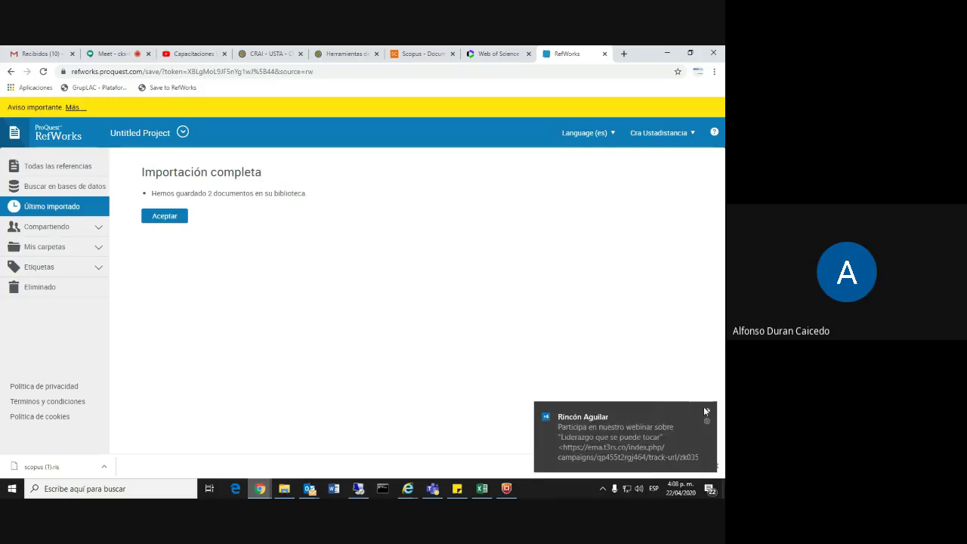
click(704, 411)
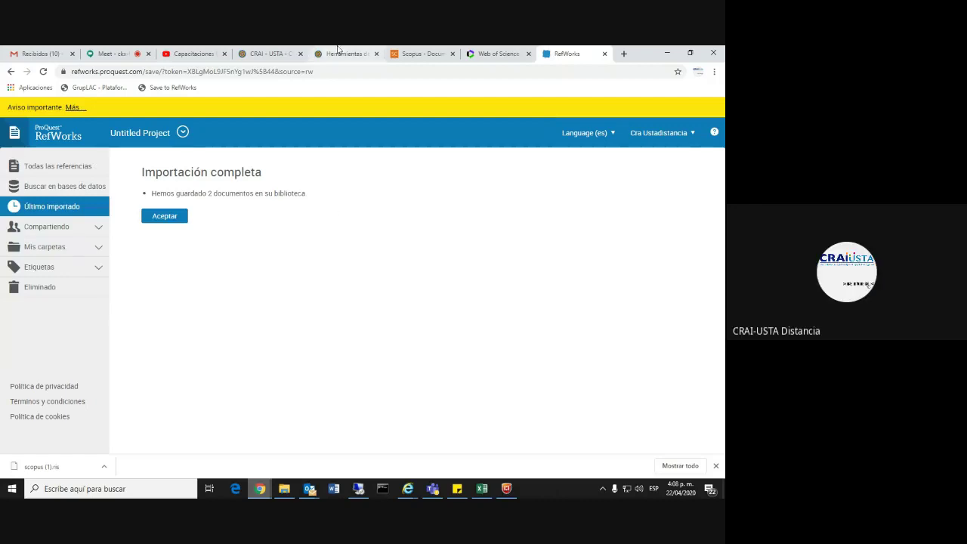
click(425, 53)
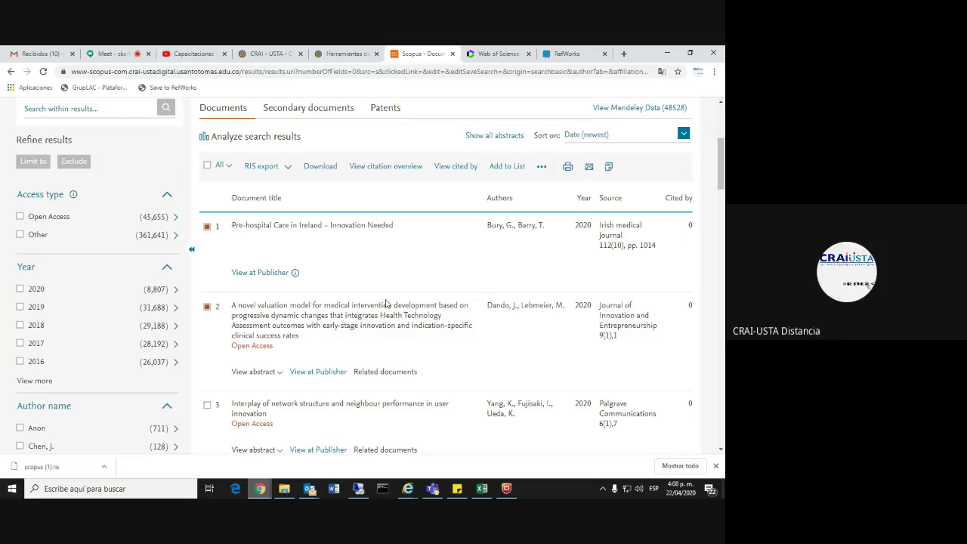
click(565, 53)
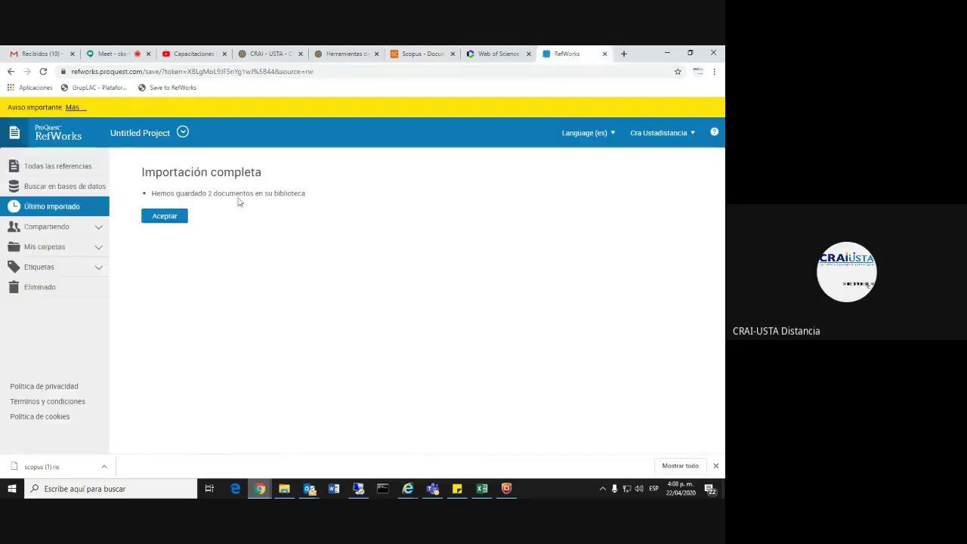
click(175, 218)
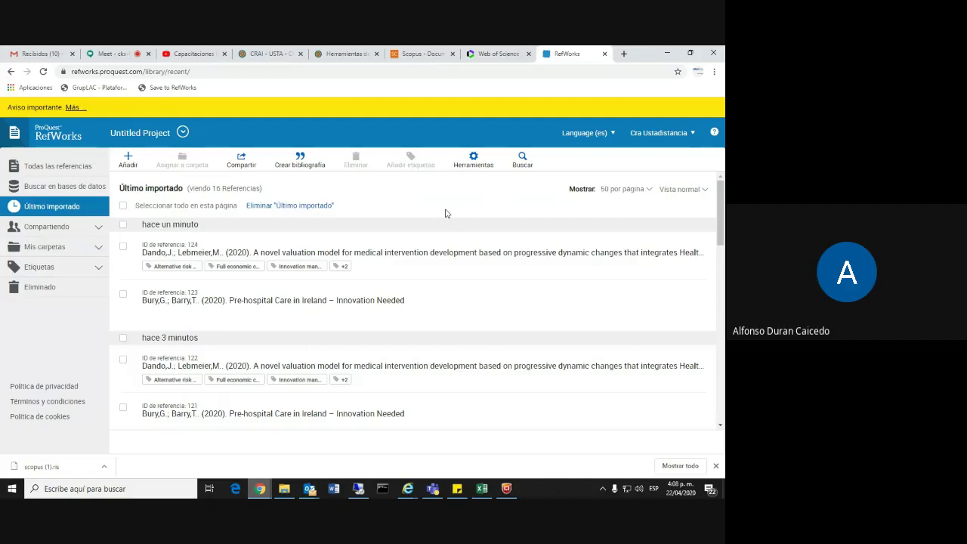
Step: Search the web for scholar in a new browser tab and open Google Académico
click(624, 54)
text(sc)
key(Return)
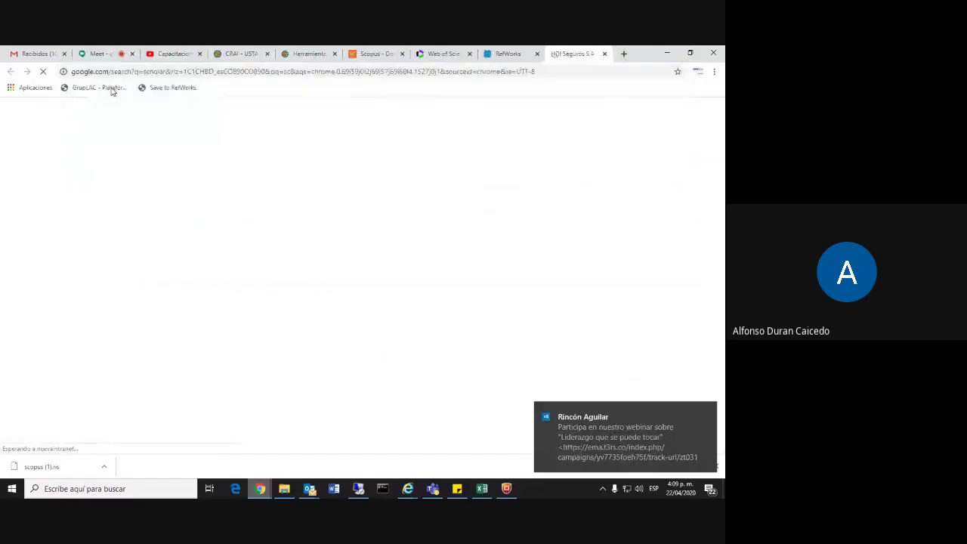
click(144, 203)
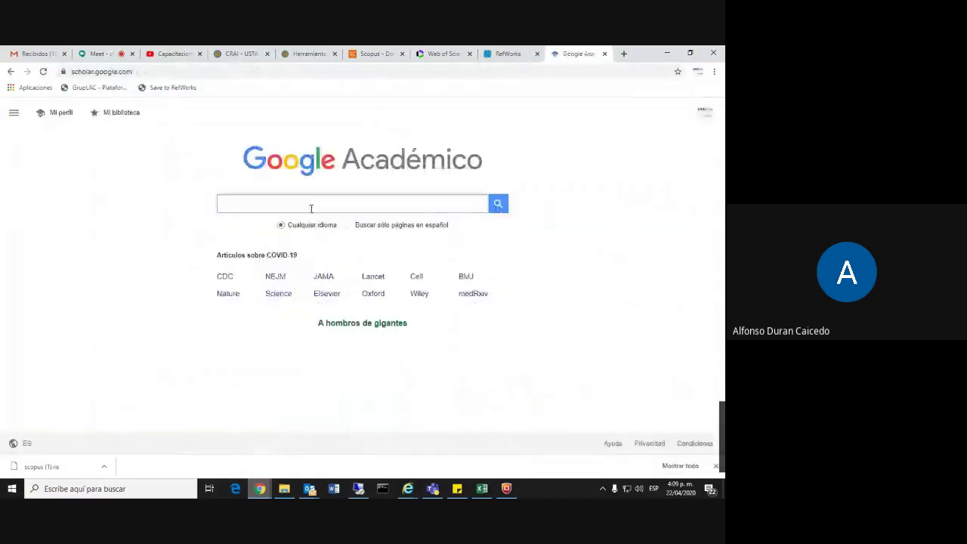
Step: Search Google Académico for the suggested query inteligencia artificial robotica
text(inte)
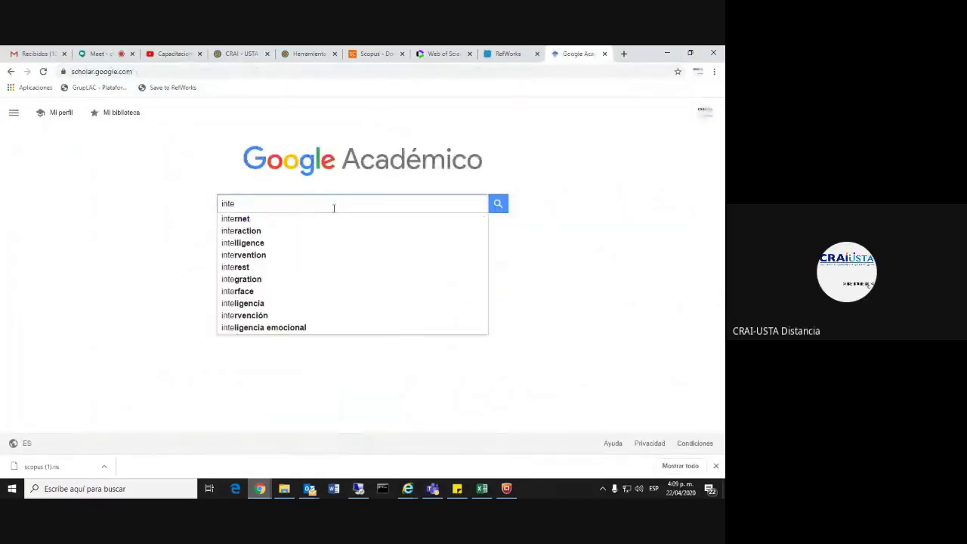
text(ligencia )
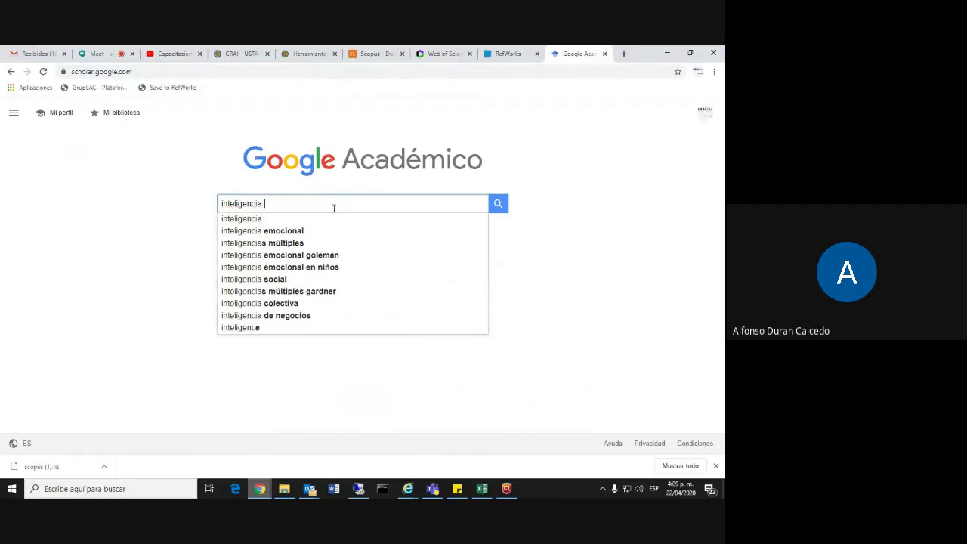
text(arti)
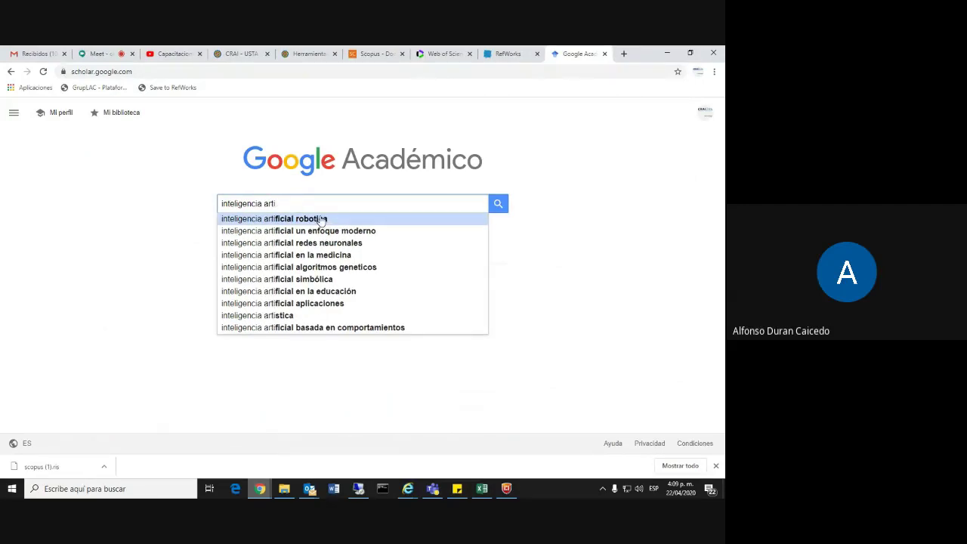
click(321, 218)
Step: Shorten the query to inteligencia artificial and repeat the search
click(214, 113)
key(Delete)
key(Delete)
key(Delete)
key(Delete)
key(Delete)
key(Delete)
key(Delete)
key(Delete)
key(Delete)
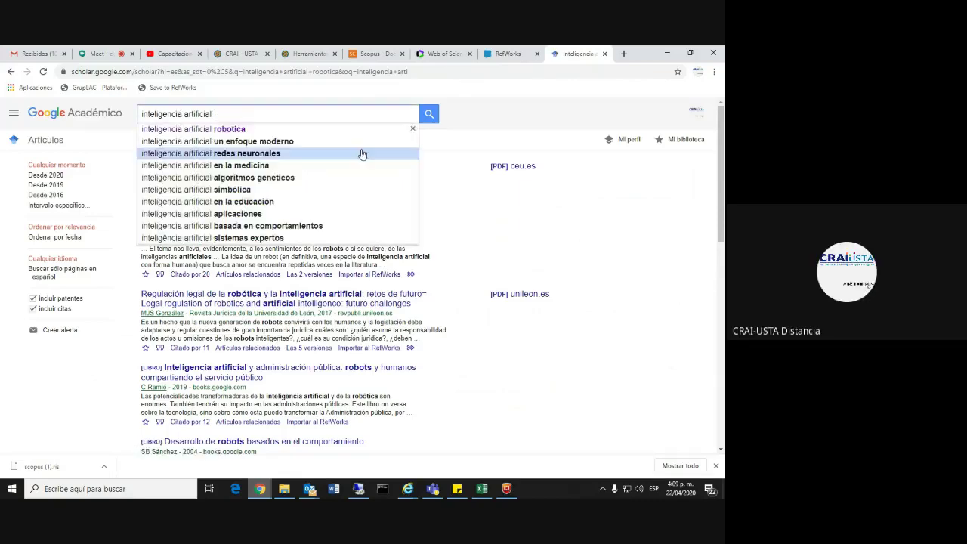
click(429, 114)
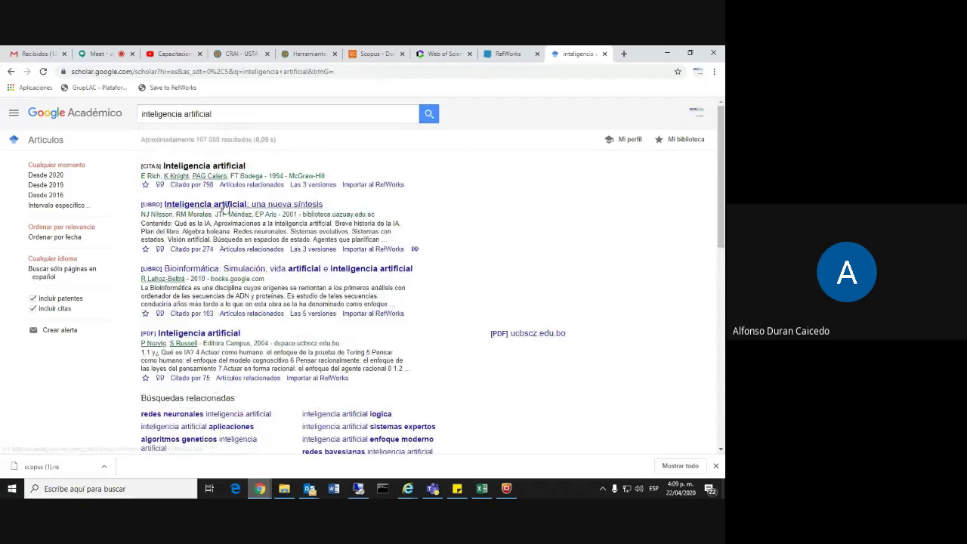
Step: Try to save the book Inteligencia artificial: una nueva síntesis from the Google Académico results with Save to RefWorks
click(181, 88)
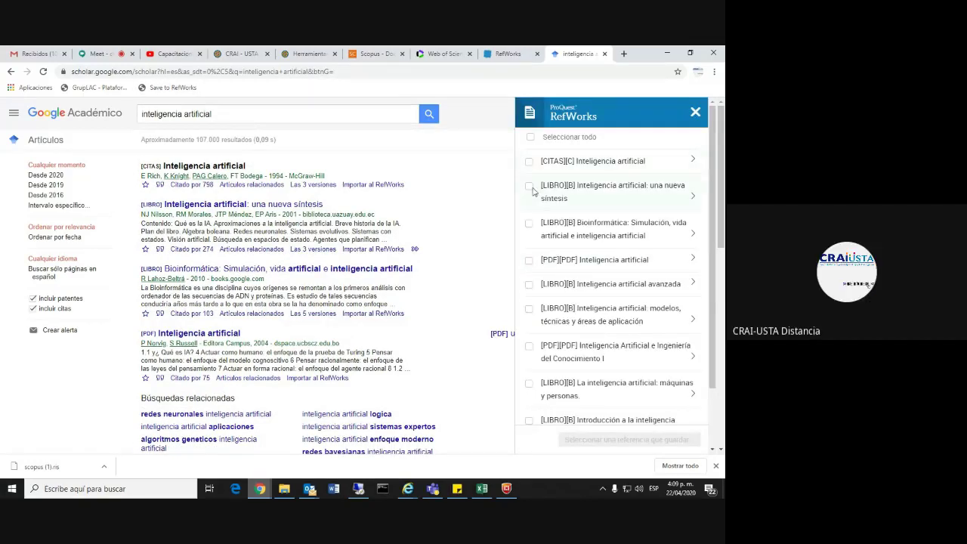
click(529, 187)
click(639, 441)
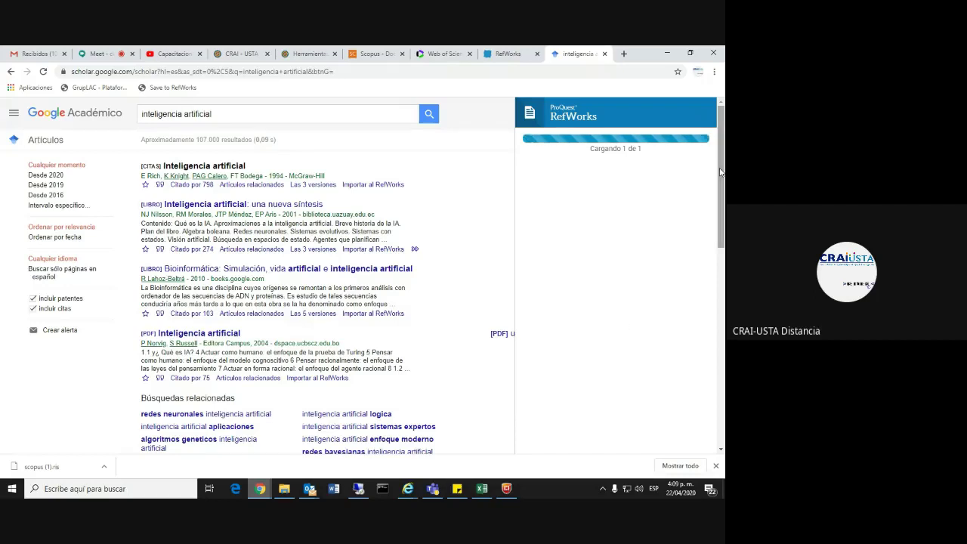
drag(721, 172, 609, 112)
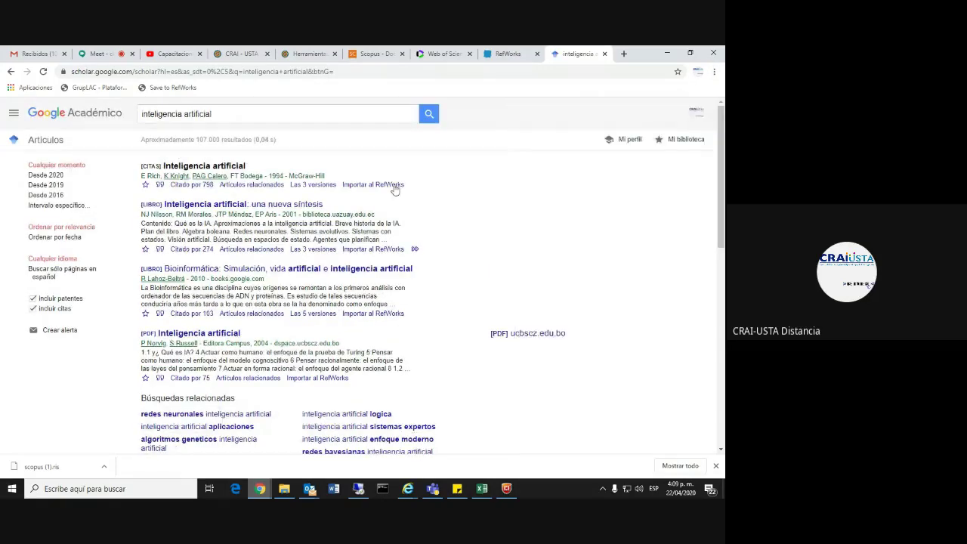
Step: Retry saving the same book with Save to RefWorks, close the downloads bar and reload the results page
click(189, 90)
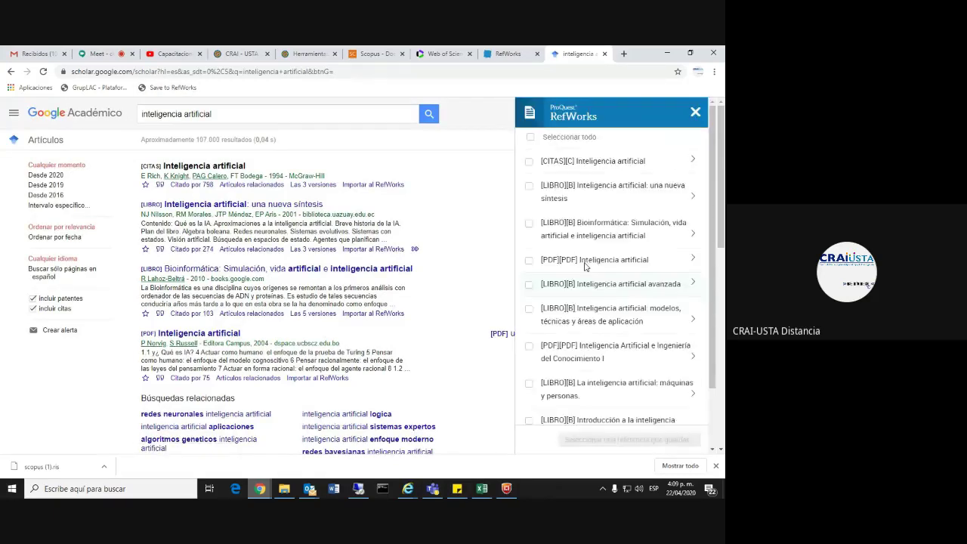
click(530, 187)
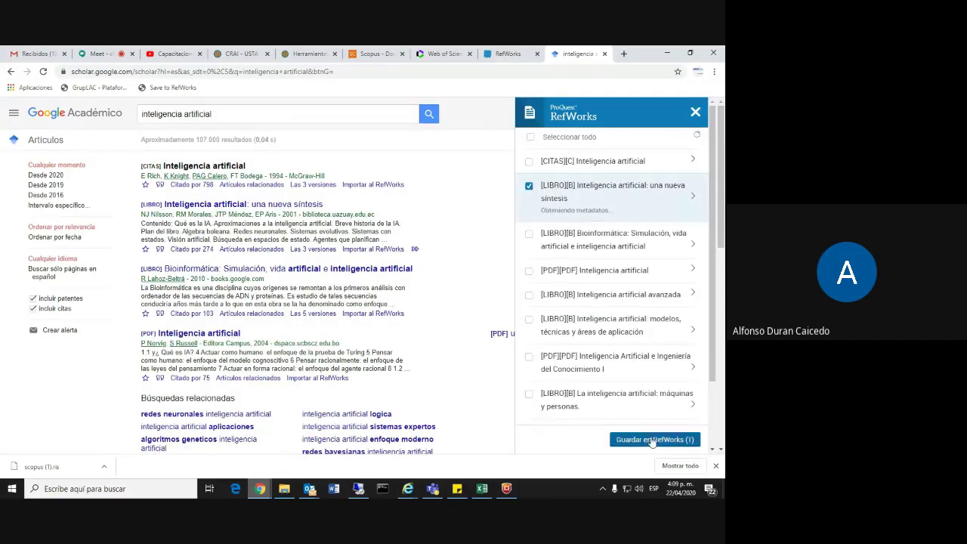
click(652, 441)
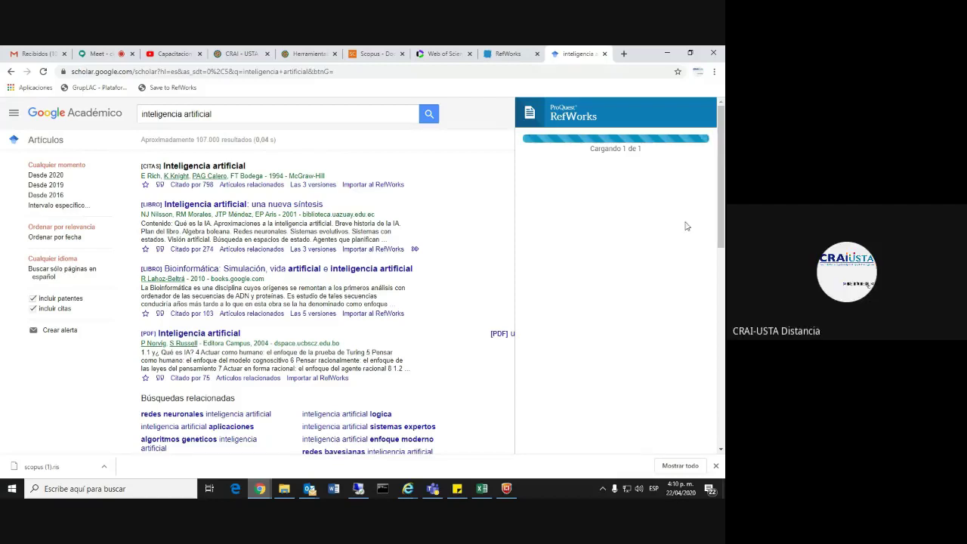
click(716, 468)
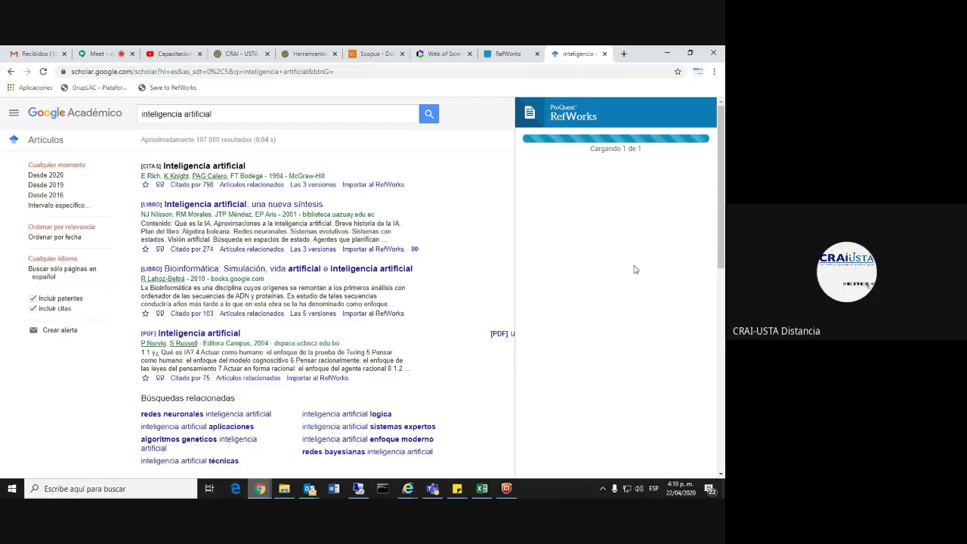
scroll(614, 315, down, 4)
scroll(620, 328, up, 4)
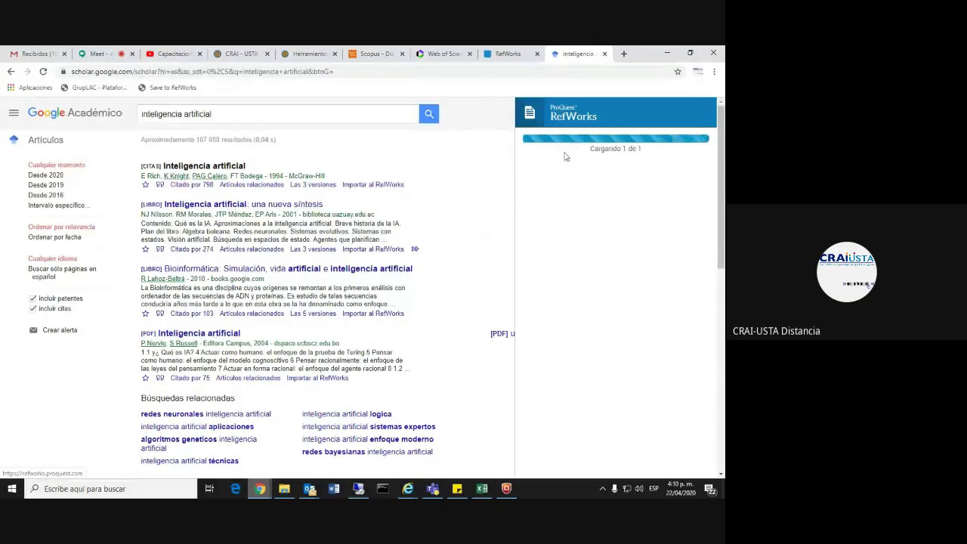
key(F5)
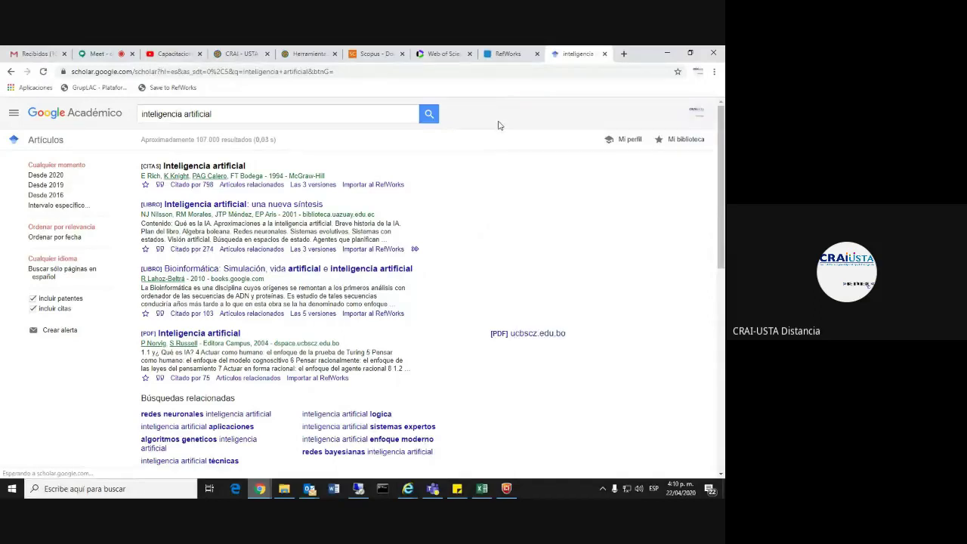
Step: Import Inteligencia artificial: una nueva síntesis through its own RefWorks import link, export it to the newest RefWorks version and accept the import
click(370, 249)
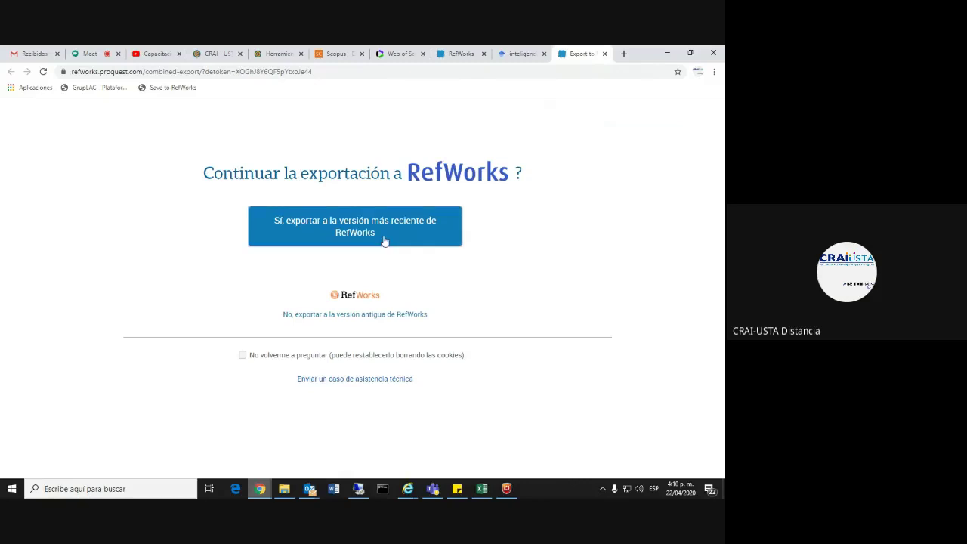
click(384, 240)
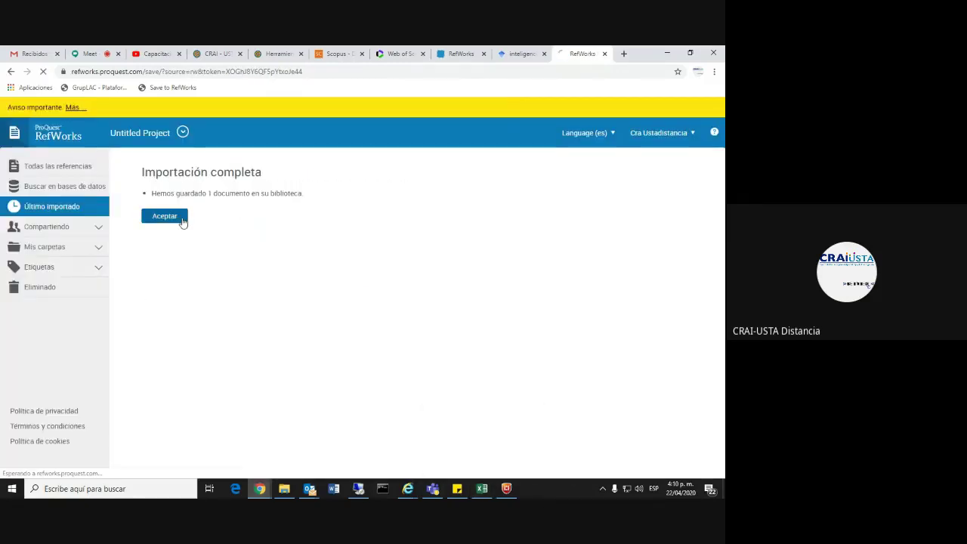
click(181, 218)
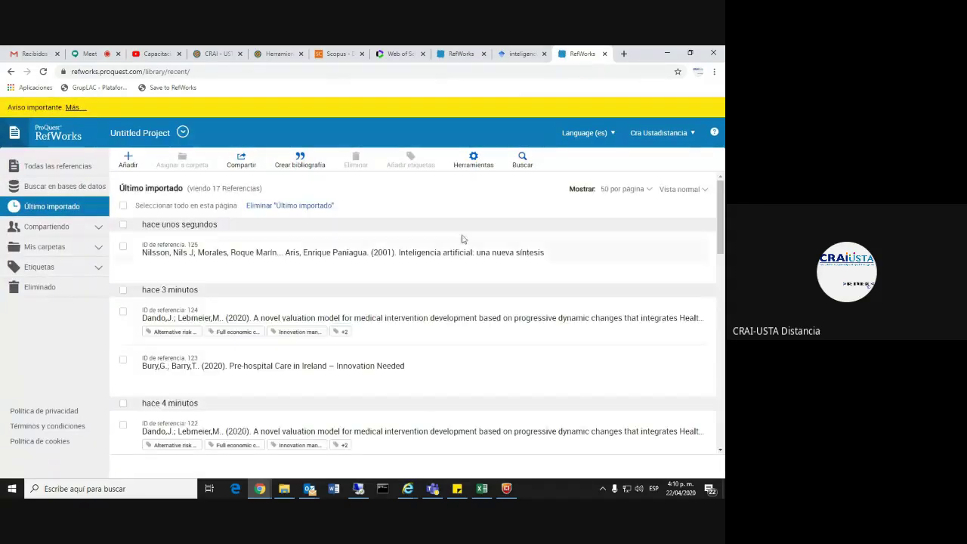
Step: Compare the Google Académico results with the newly imported reference, and close the extra RefWorks tab
click(521, 54)
click(589, 54)
click(521, 54)
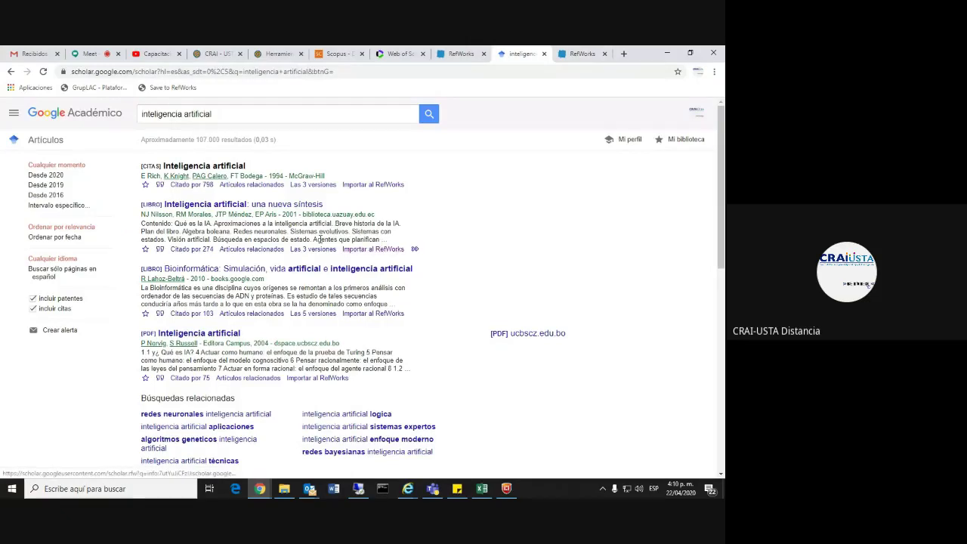
click(581, 53)
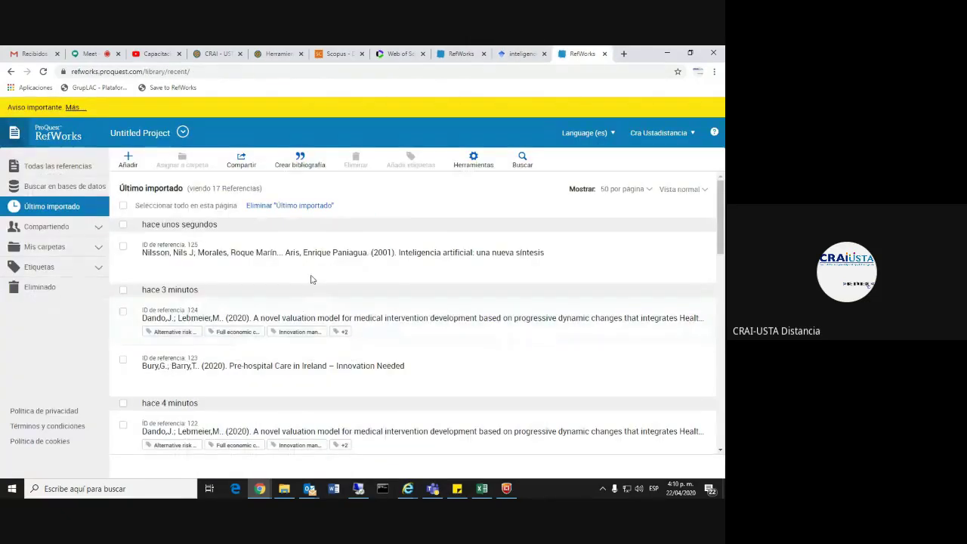
click(605, 54)
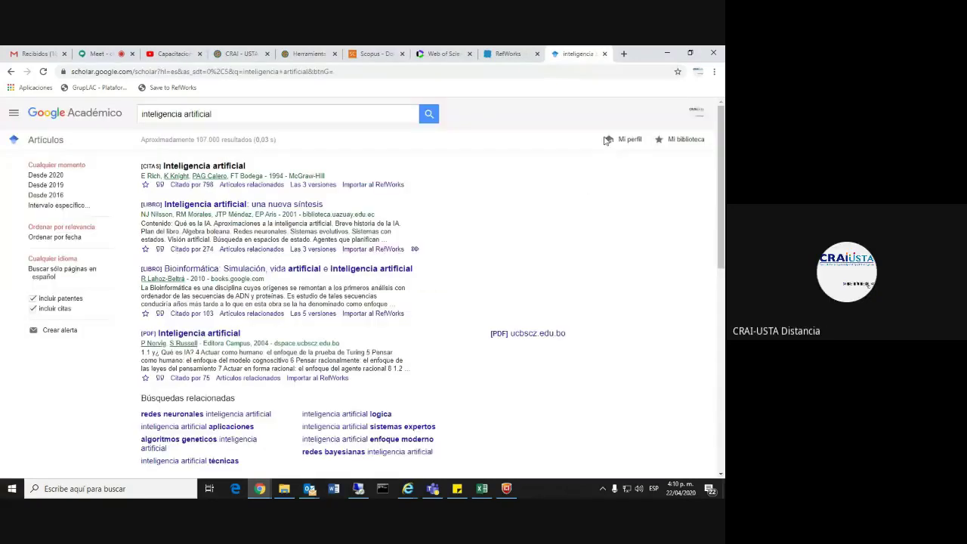
Step: In the original RefWorks tab, view the details of Pre-hospital Care in Ireland – Innovation Needed, leaving no references selected
click(496, 50)
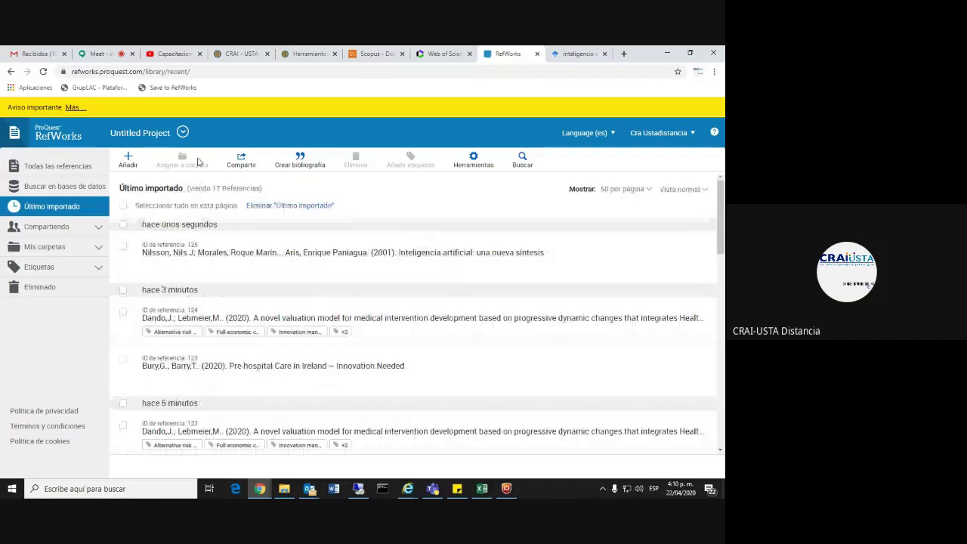
click(124, 312)
click(436, 376)
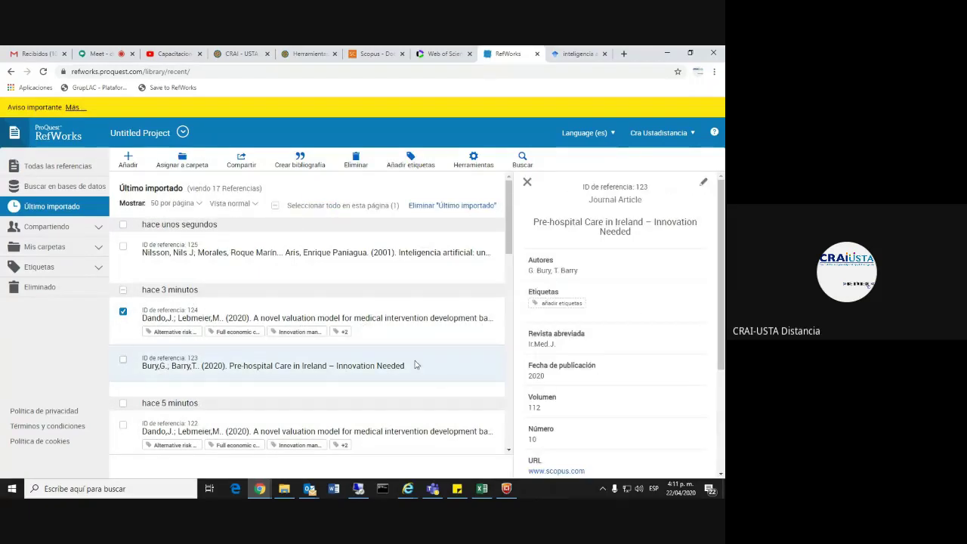
click(123, 312)
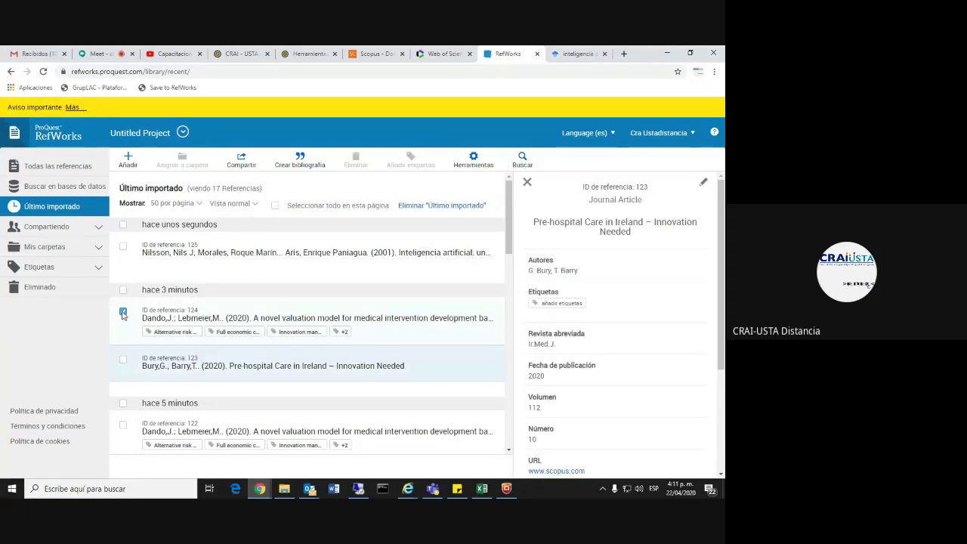
click(527, 182)
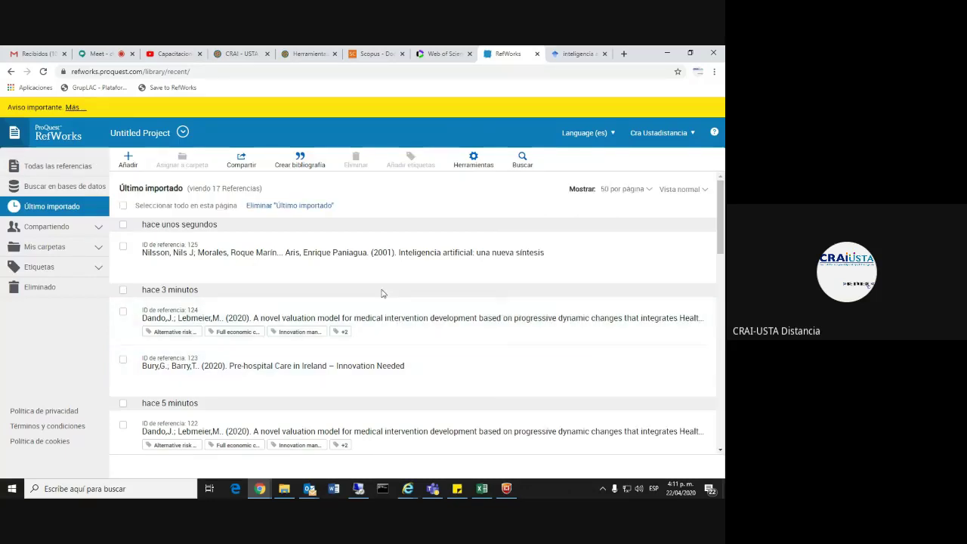
Step: Switch to Scopus, deselect the first two documents and dismiss the mail notification
click(382, 52)
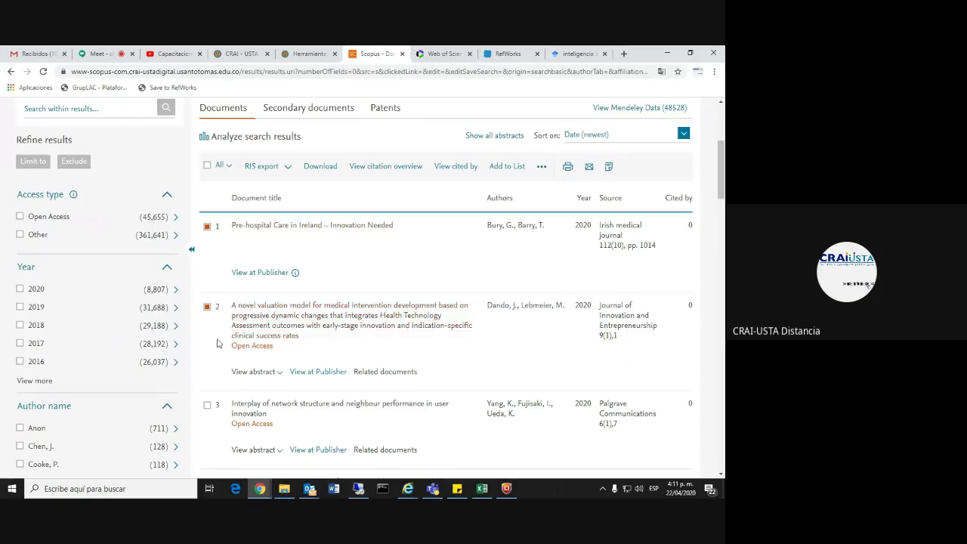
click(207, 307)
click(206, 227)
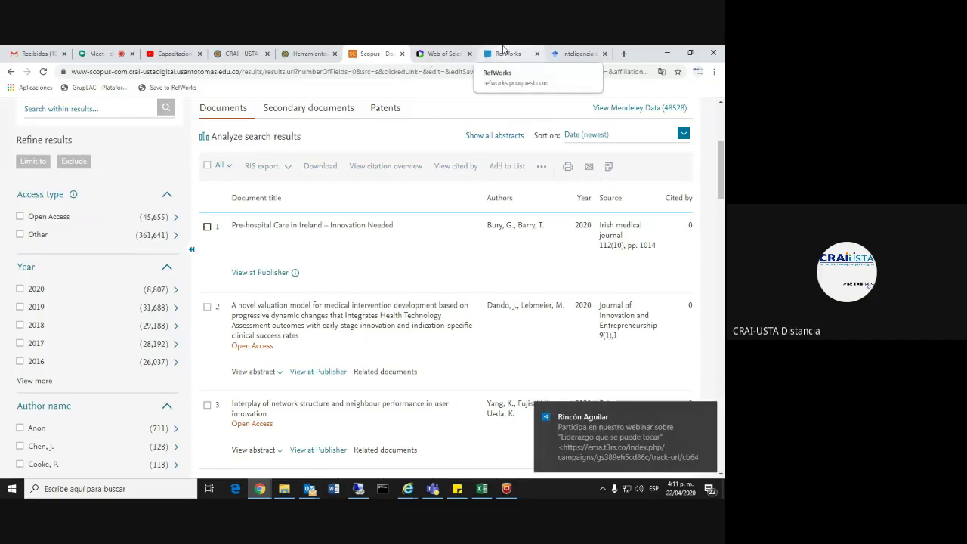
click(702, 404)
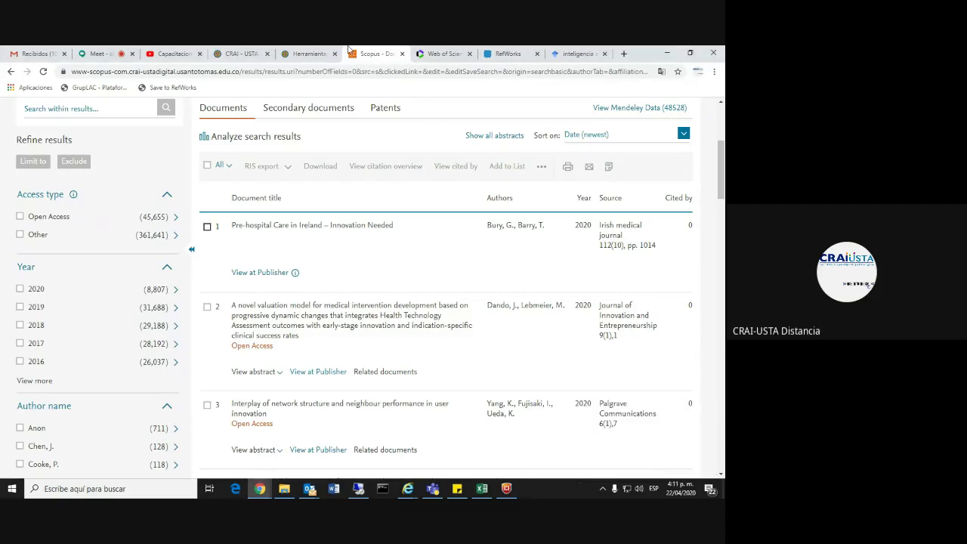
Step: Review the last imported references in RefWorks, the publisher link note of the first Scopus document, and the Meet call's chat
click(506, 53)
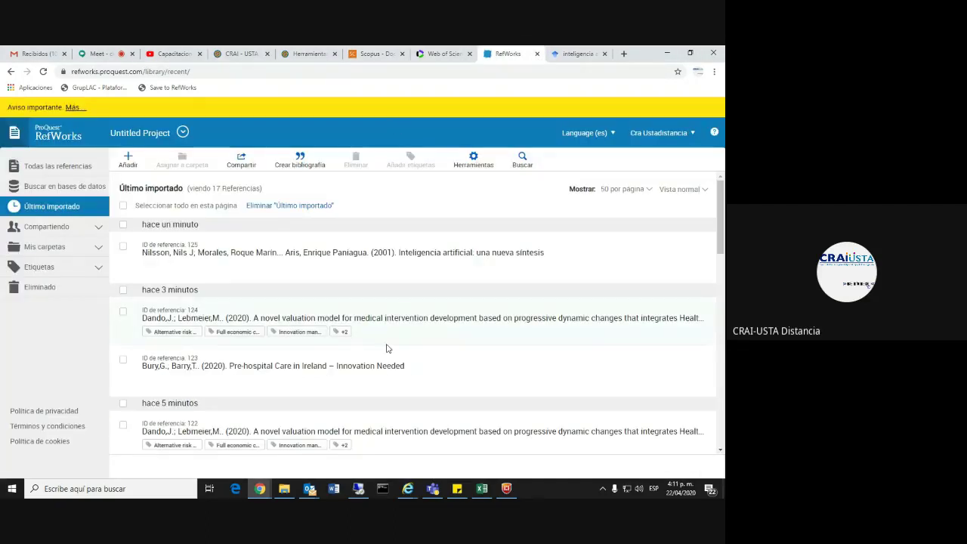
click(363, 51)
mouse_move(294, 277)
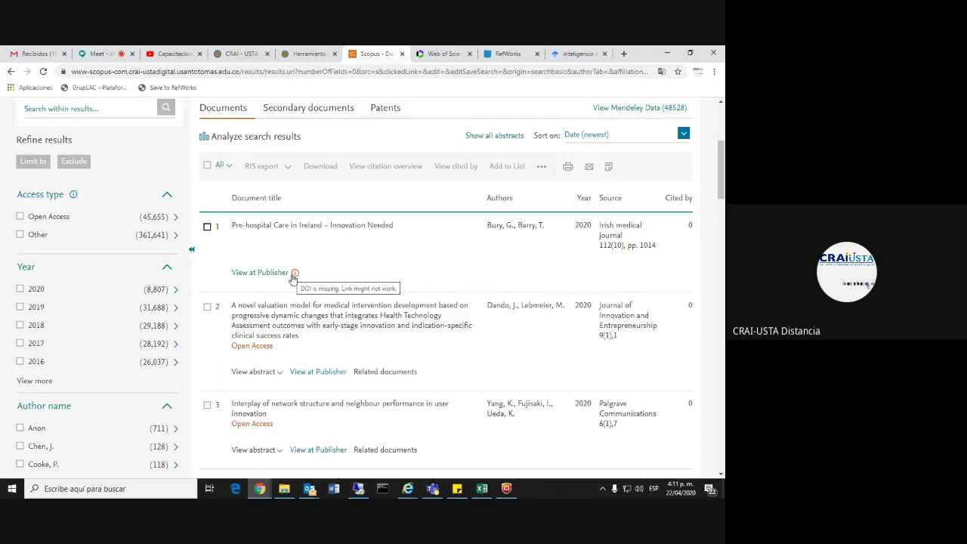
click(445, 55)
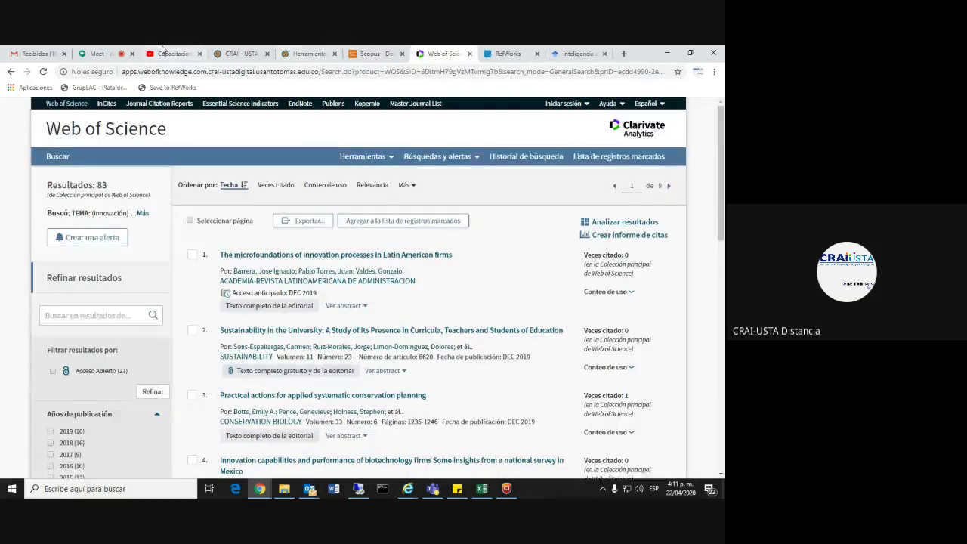
click(102, 54)
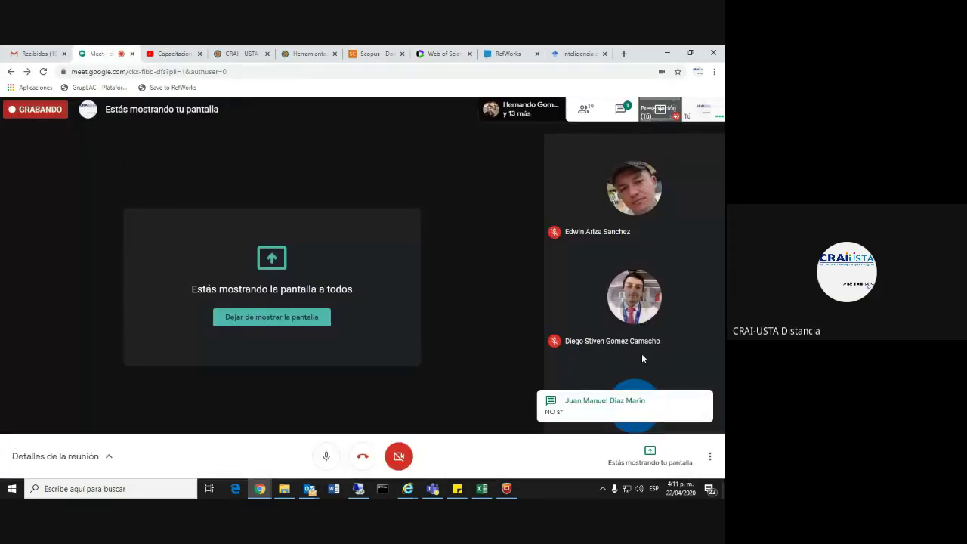
click(495, 53)
Step: Return to Web of Science and select the first three search results
click(457, 51)
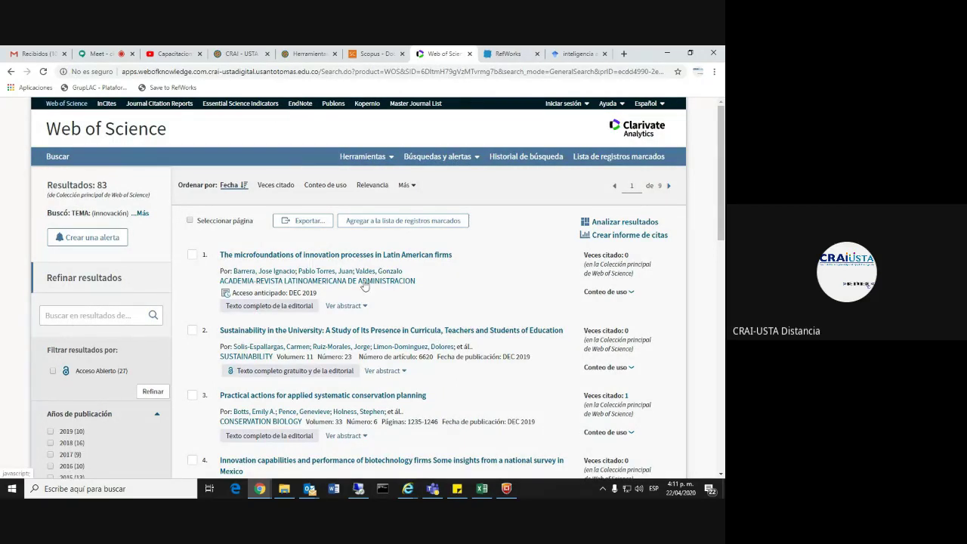
click(192, 254)
click(191, 330)
click(192, 395)
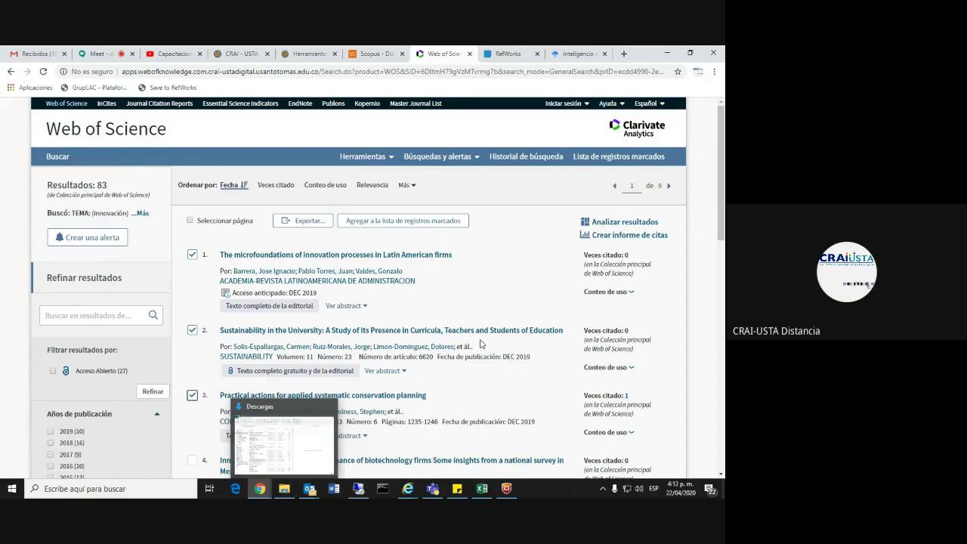
Step: Export the three selected records to another file format with Registro completo as content and Texto sin formato as file format
click(301, 220)
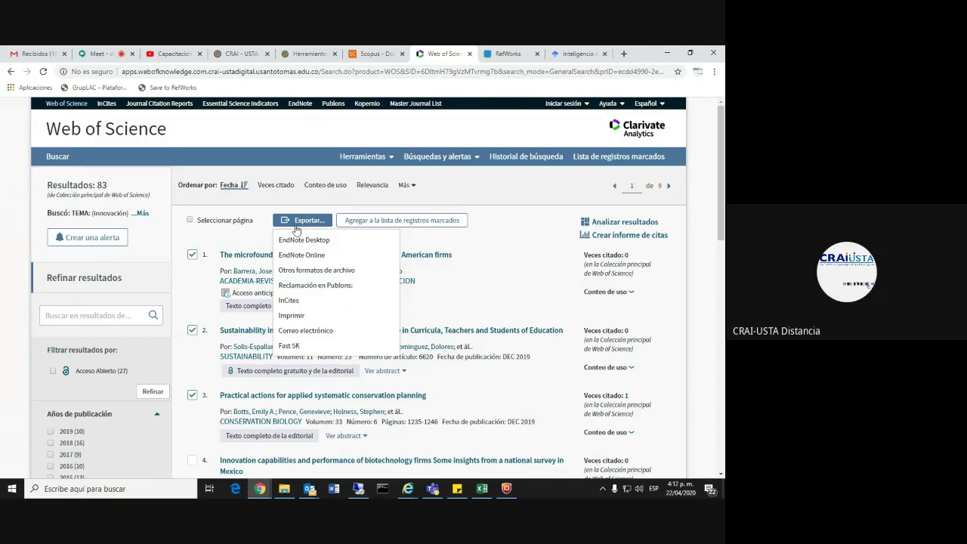
click(316, 271)
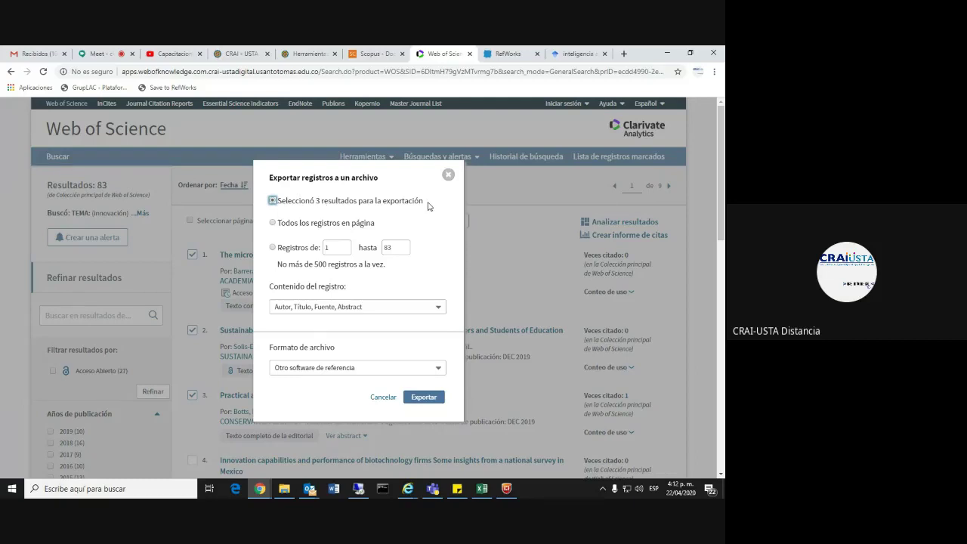
click(391, 308)
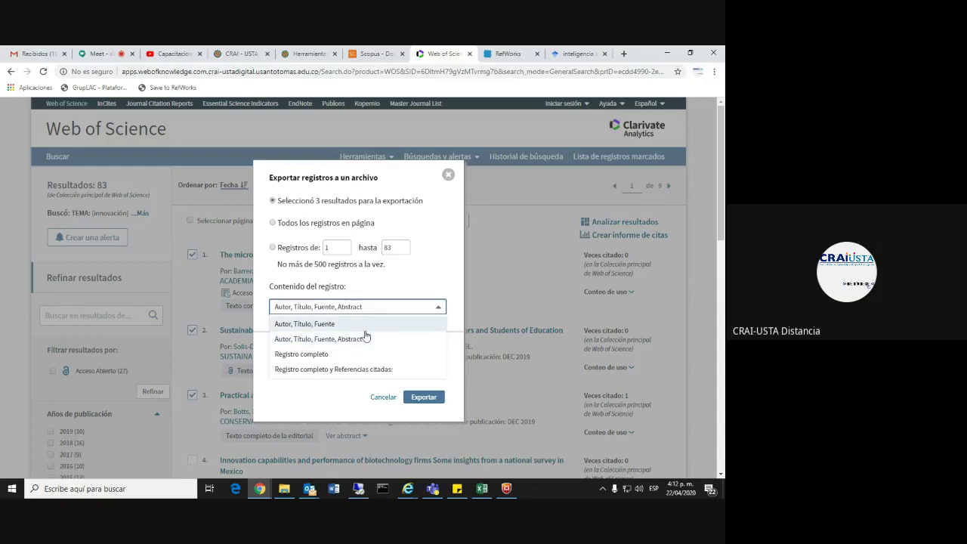
click(315, 355)
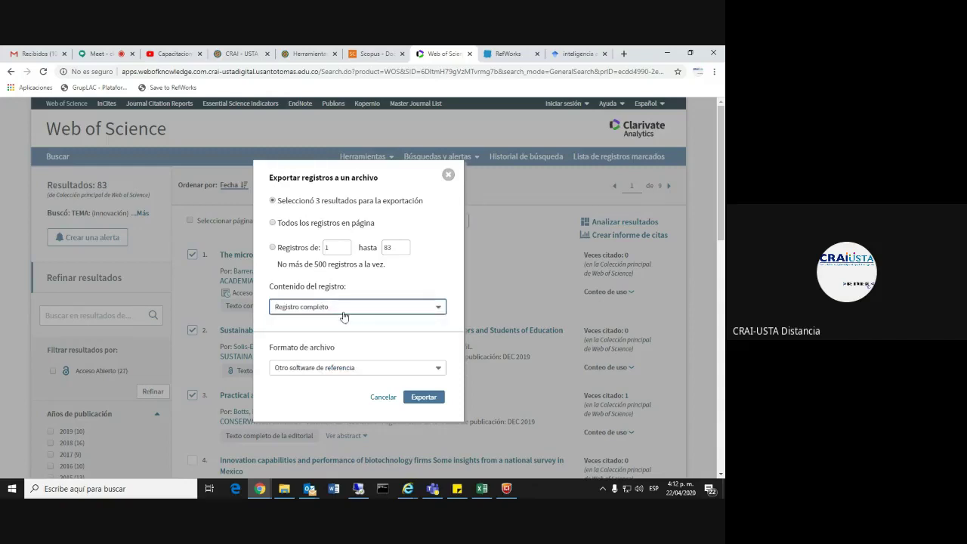
click(343, 368)
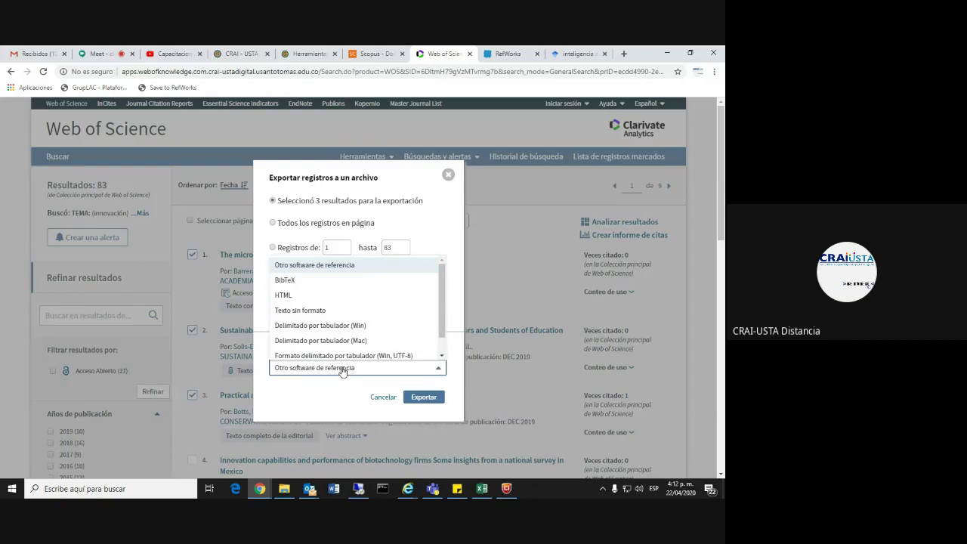
click(298, 314)
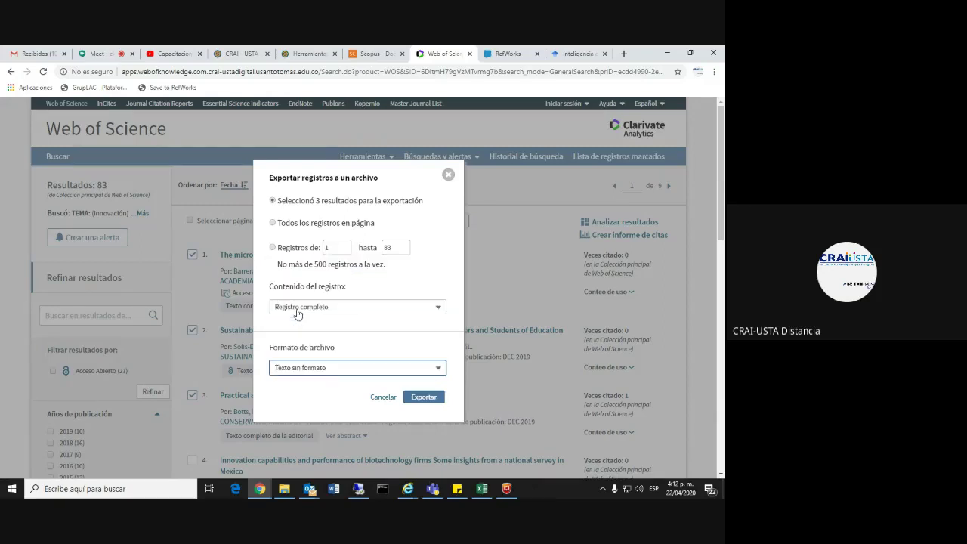
click(424, 397)
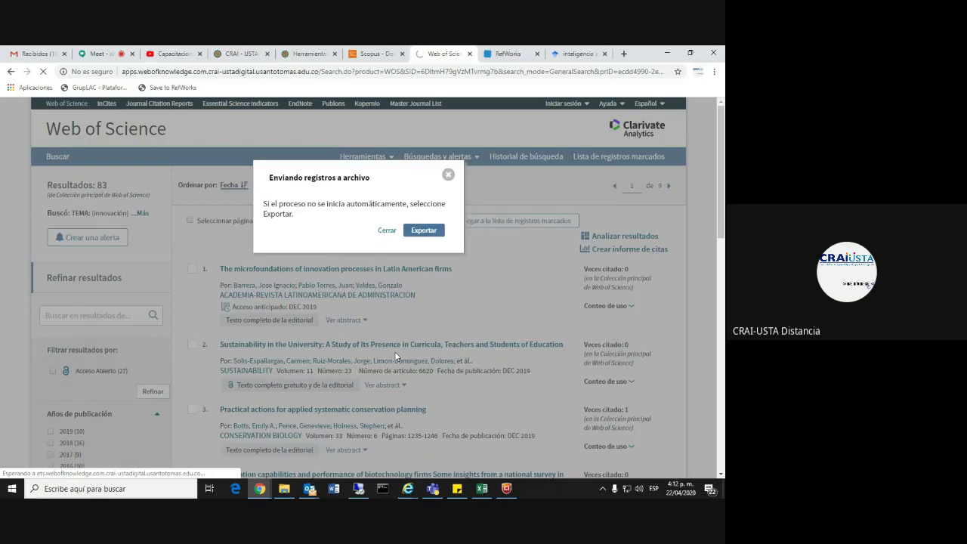
Step: Download the exported Web of Science records file and check for it in the Descargas folder
click(412, 231)
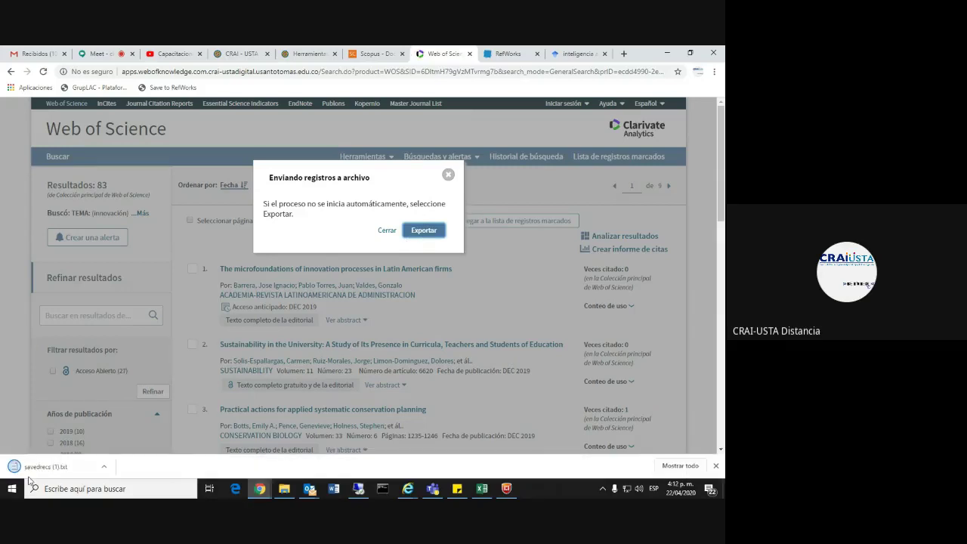
mouse_move(286, 492)
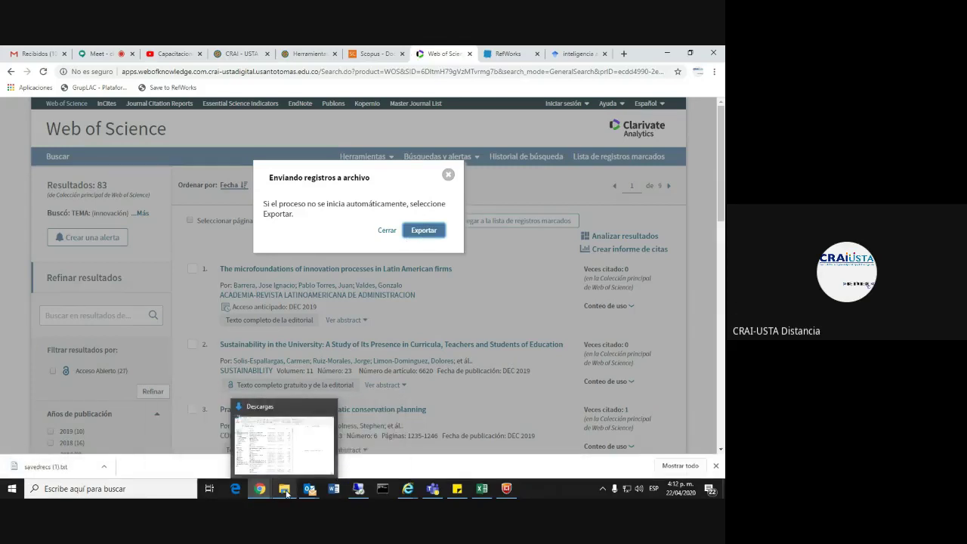
click(287, 492)
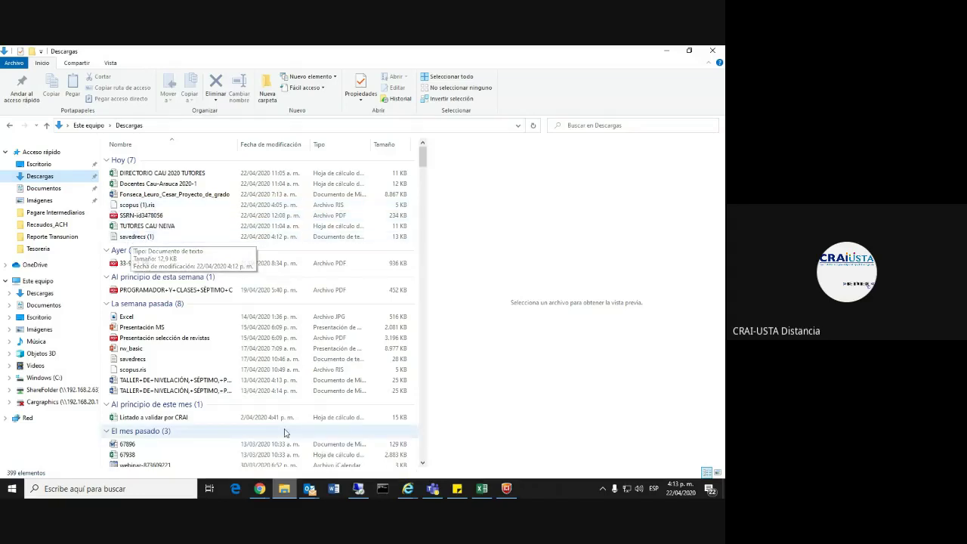
click(260, 488)
click(212, 457)
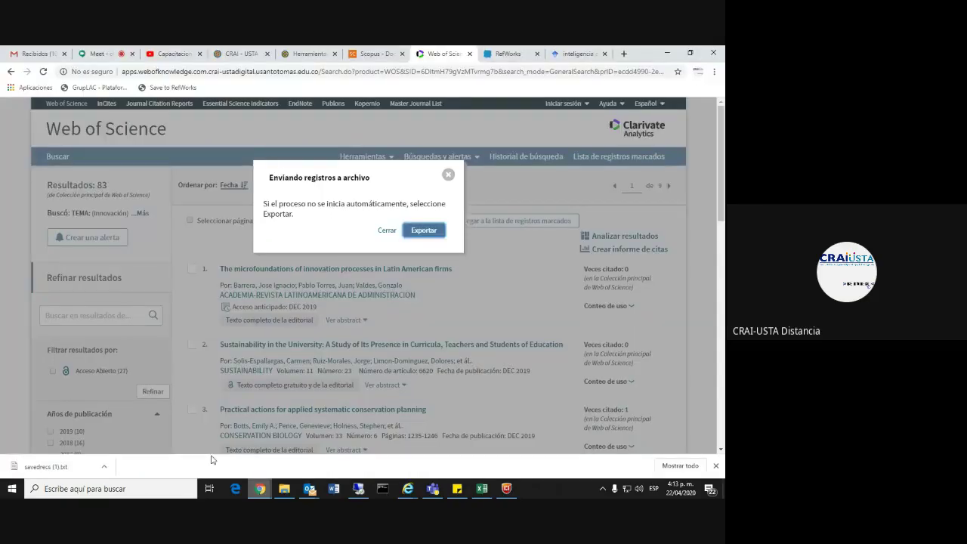
click(448, 175)
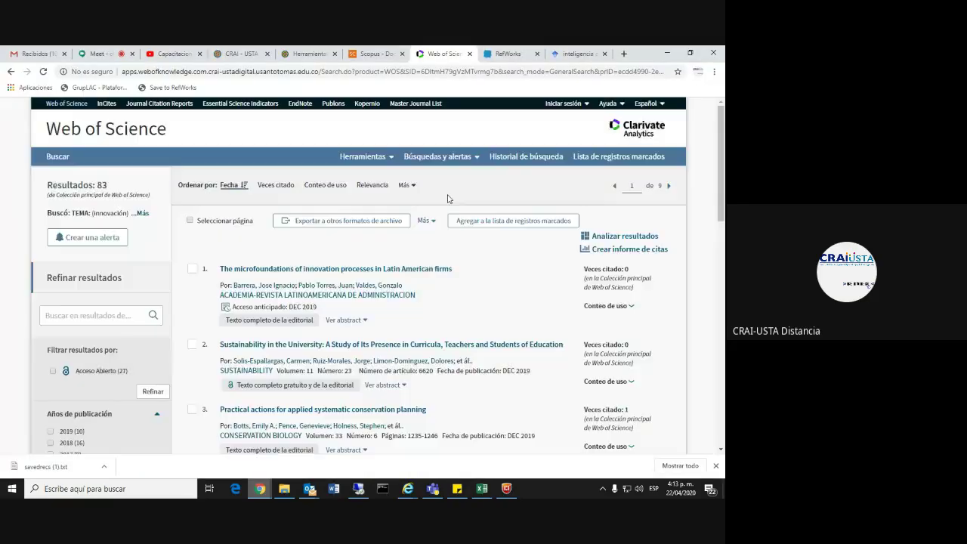
Step: Switch to RefWorks and start a reference import from the file savedrecs (1).txt in Descargas
click(509, 52)
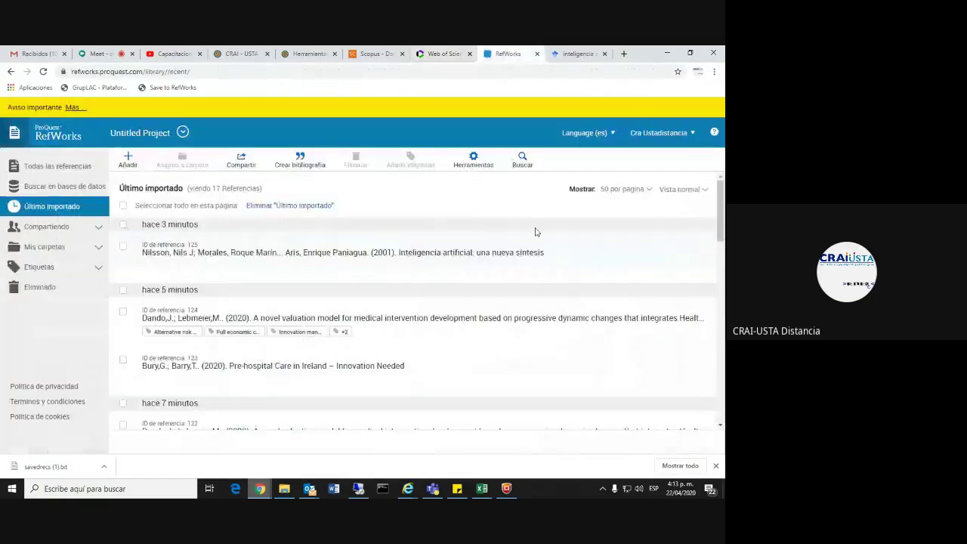
click(128, 159)
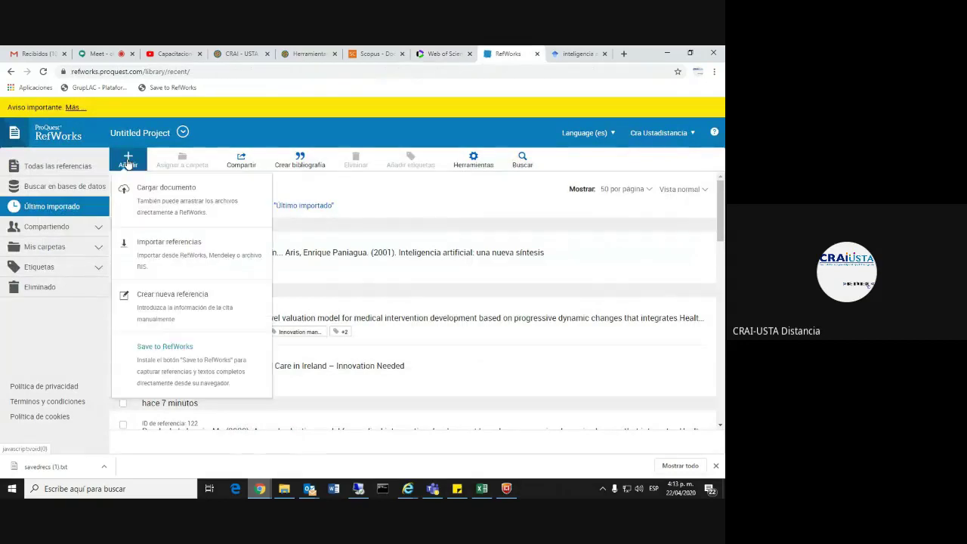
click(166, 250)
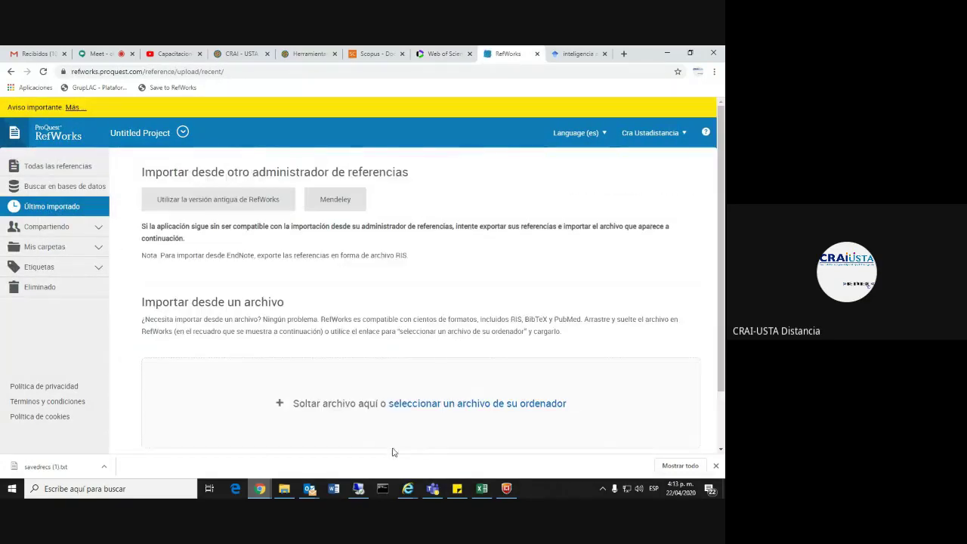
click(459, 405)
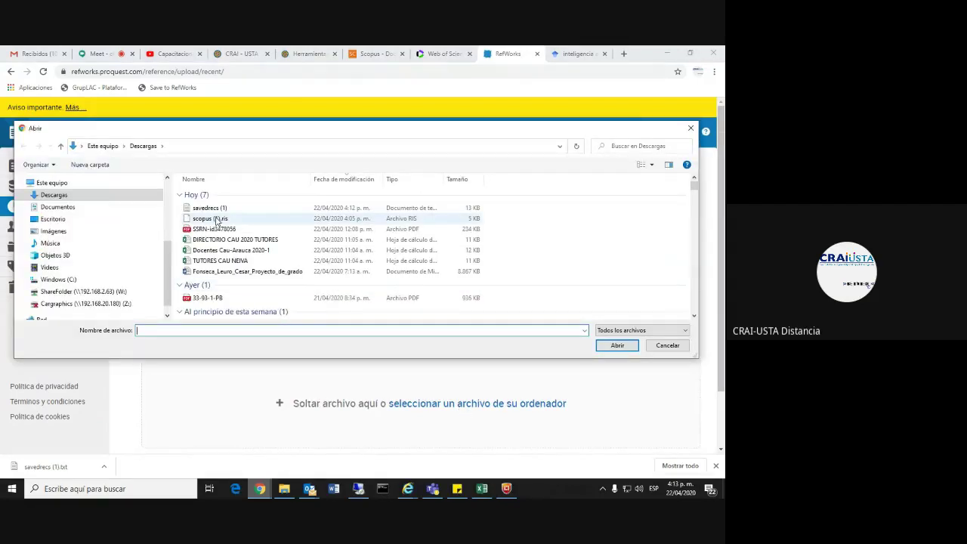
click(207, 209)
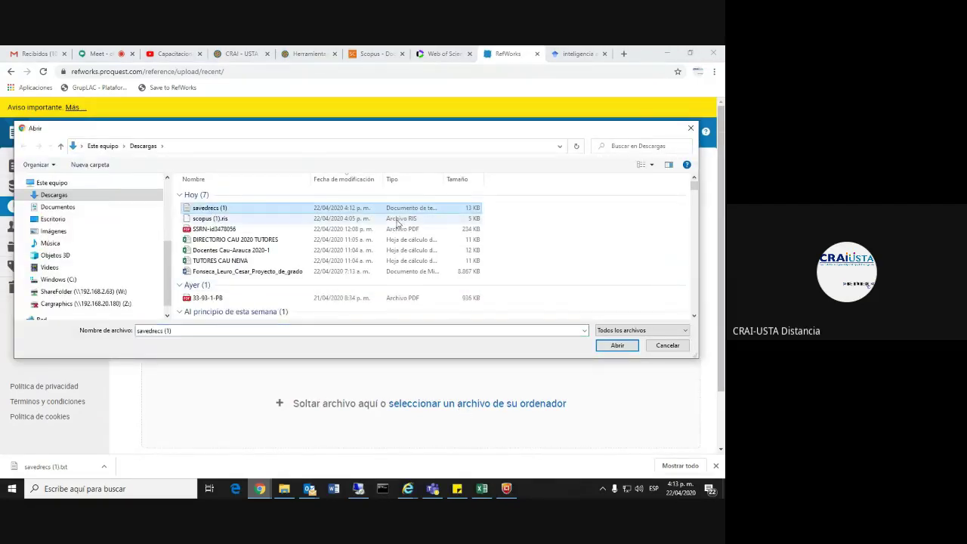
click(616, 345)
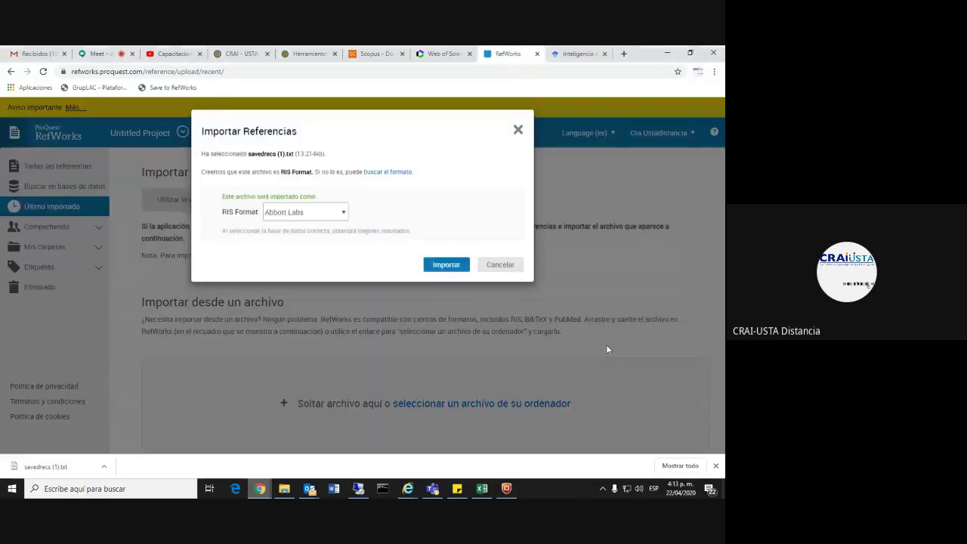
Step: Look through the source databases offered for RIS Format and cancel the import
click(311, 218)
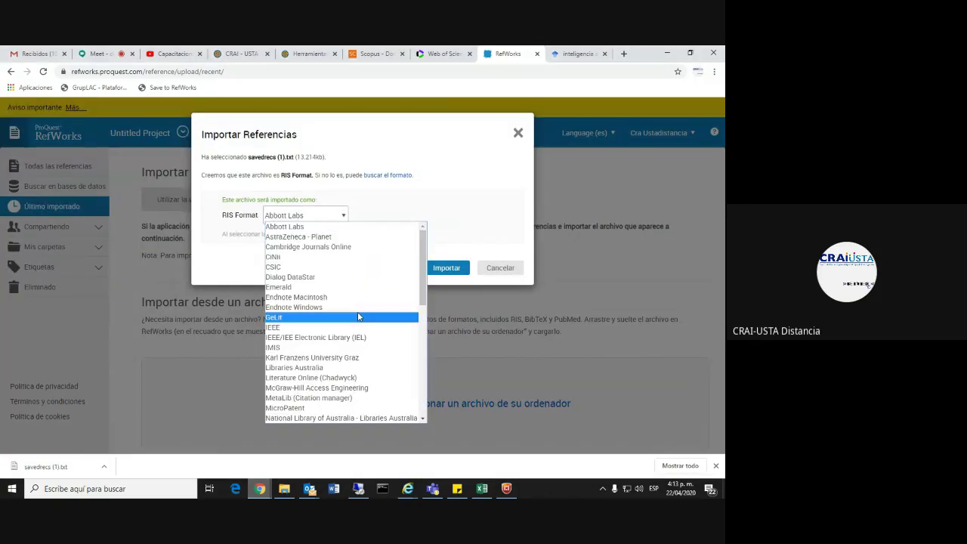
scroll(359, 315, down, 5)
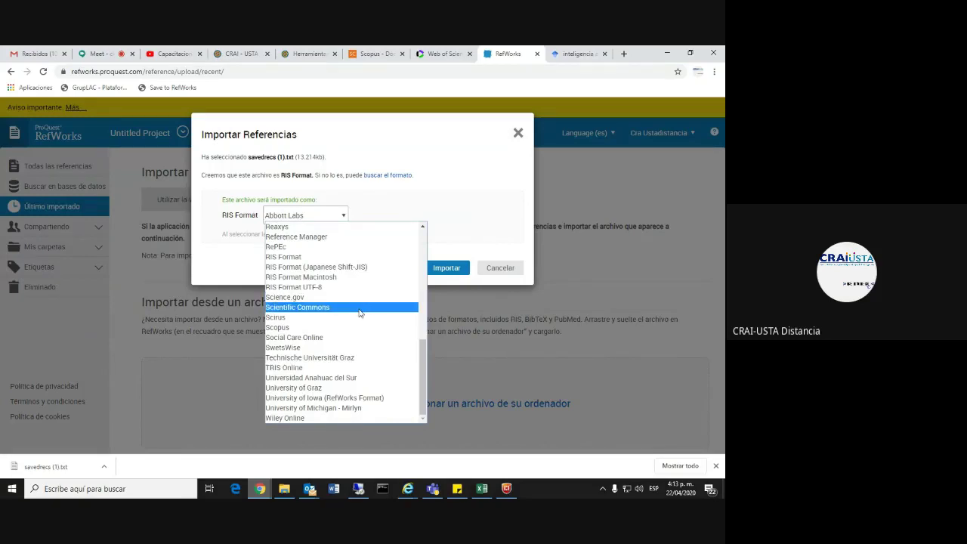
scroll(332, 404, up, 3)
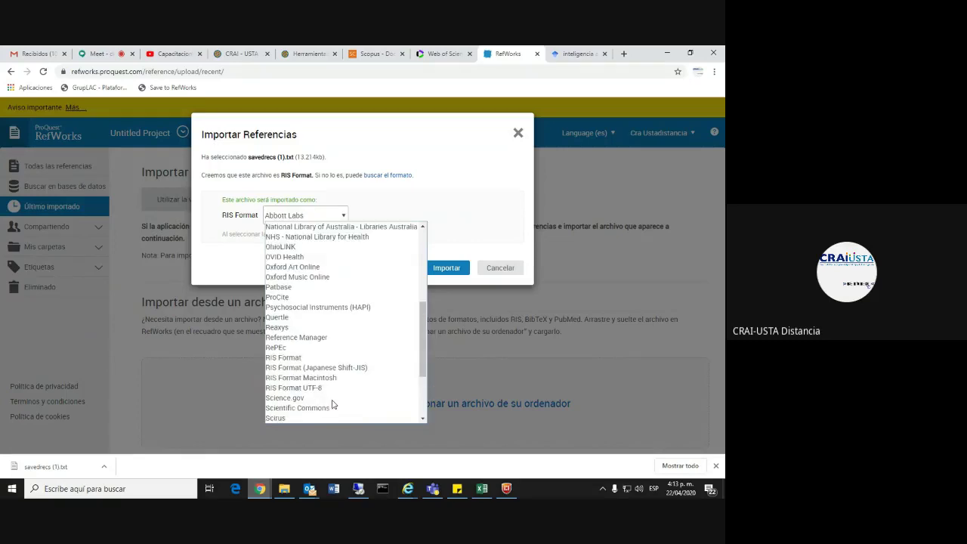
scroll(332, 404, up, 3)
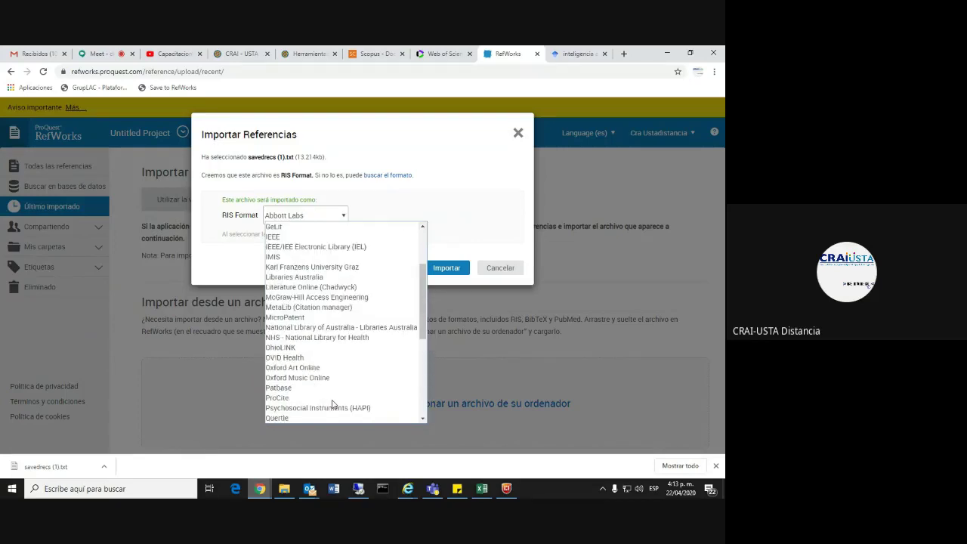
scroll(333, 404, down, 6)
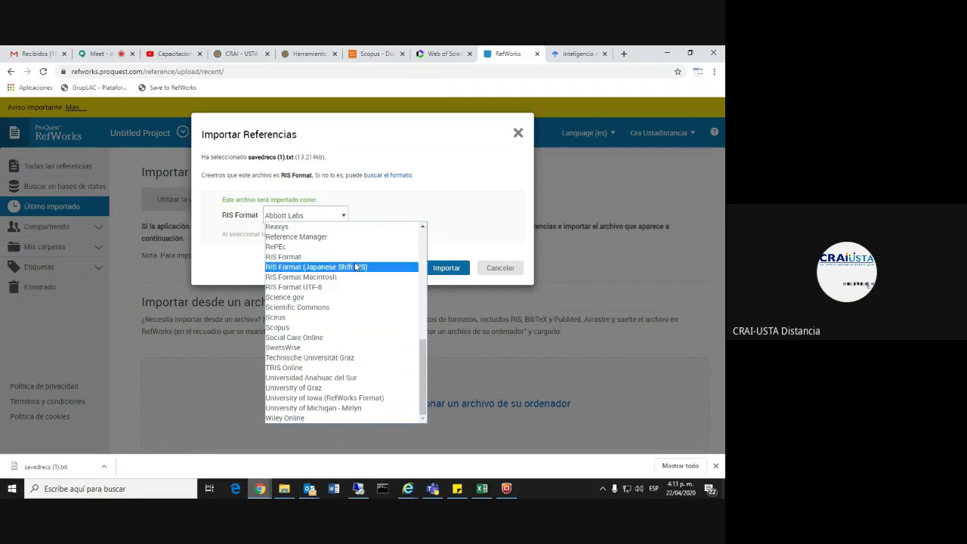
click(493, 269)
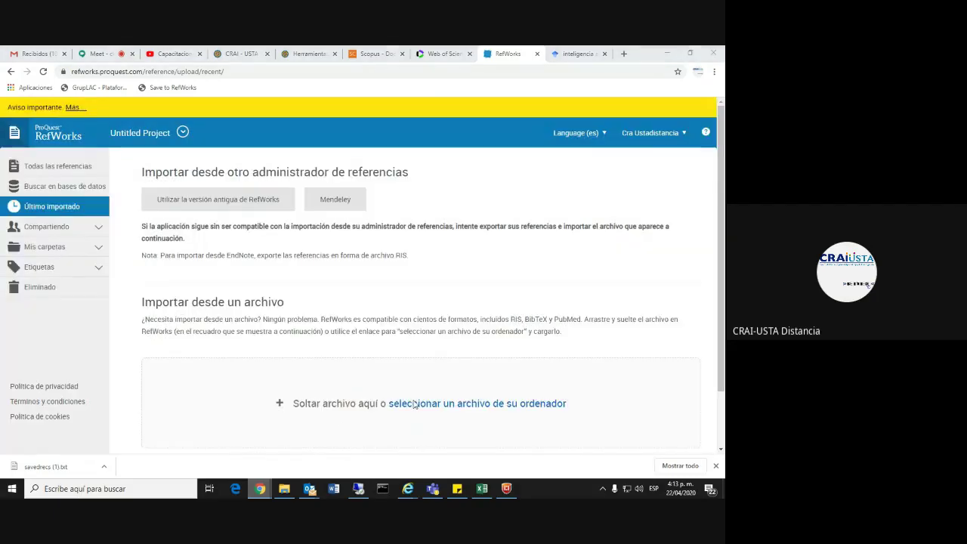
Step: Try twice to load savedrecs (1).txt from Descargas into the reference import again
click(414, 404)
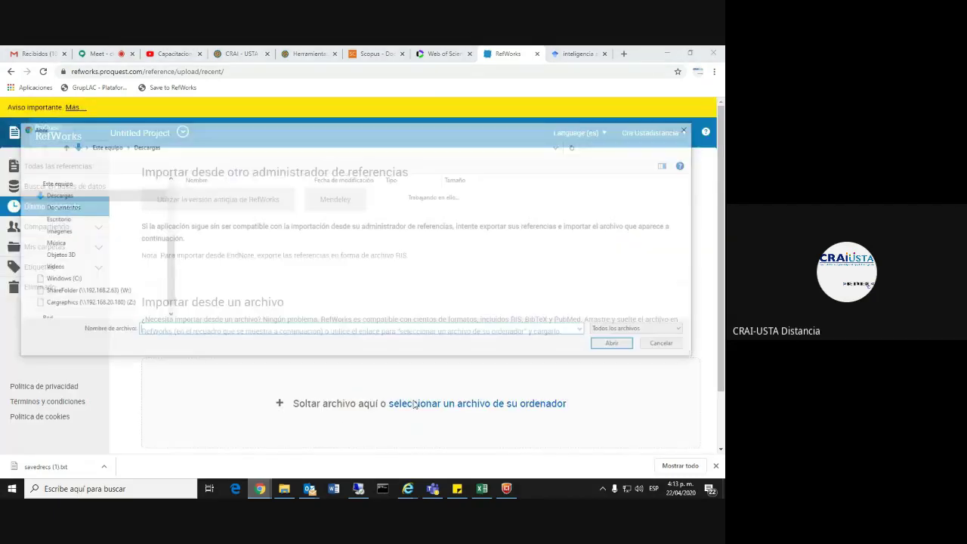
click(216, 193)
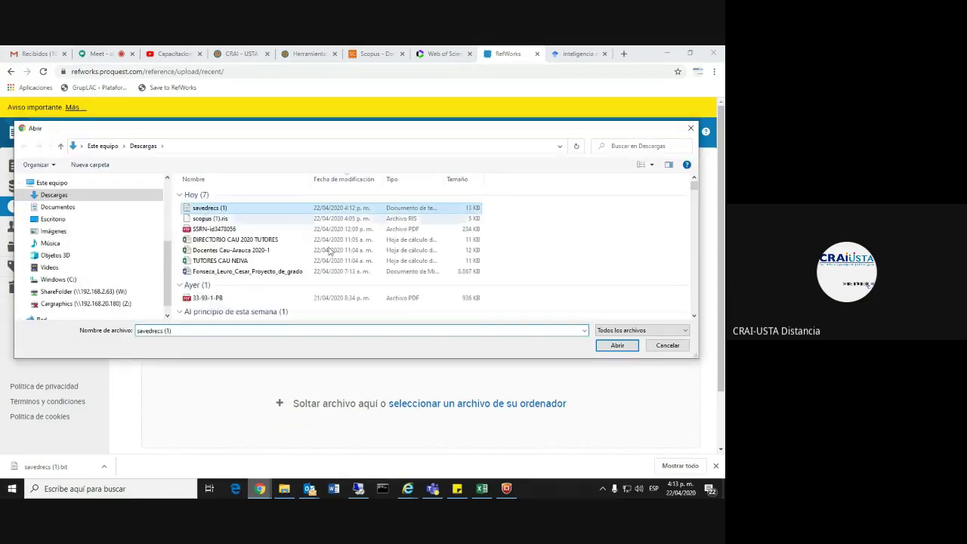
click(616, 345)
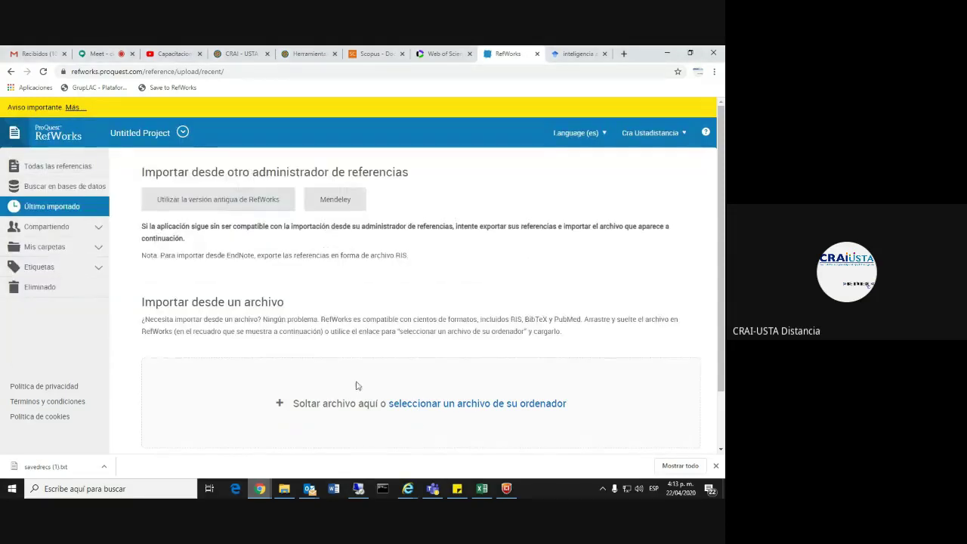
click(420, 405)
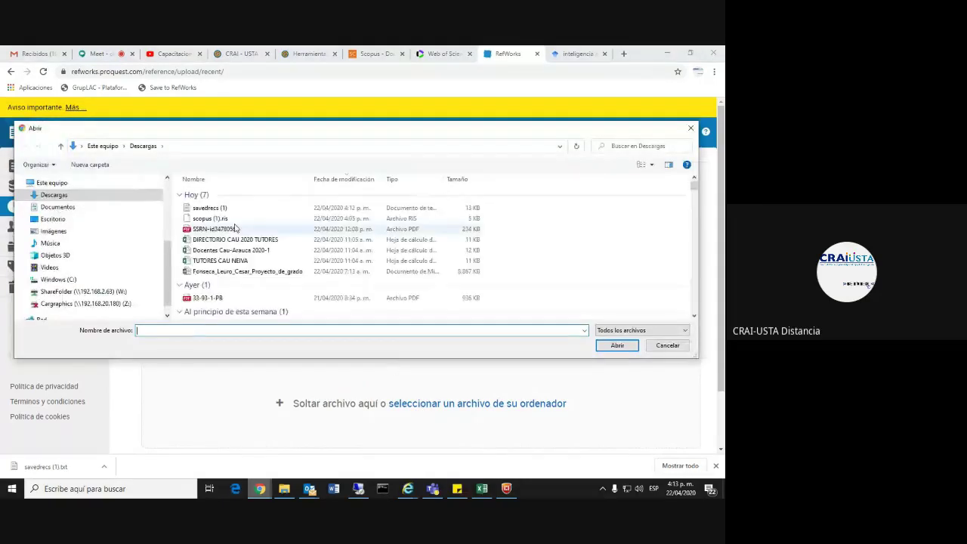
click(209, 208)
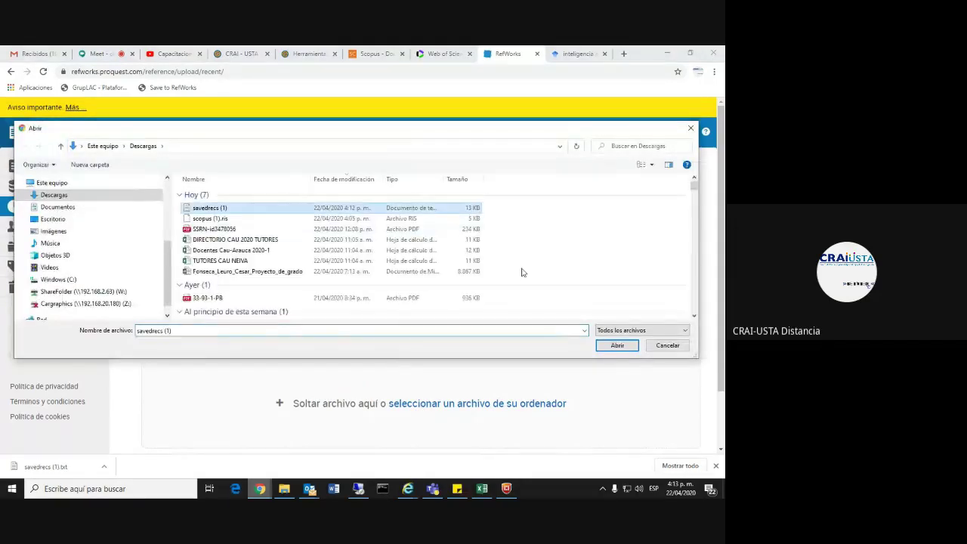
click(616, 345)
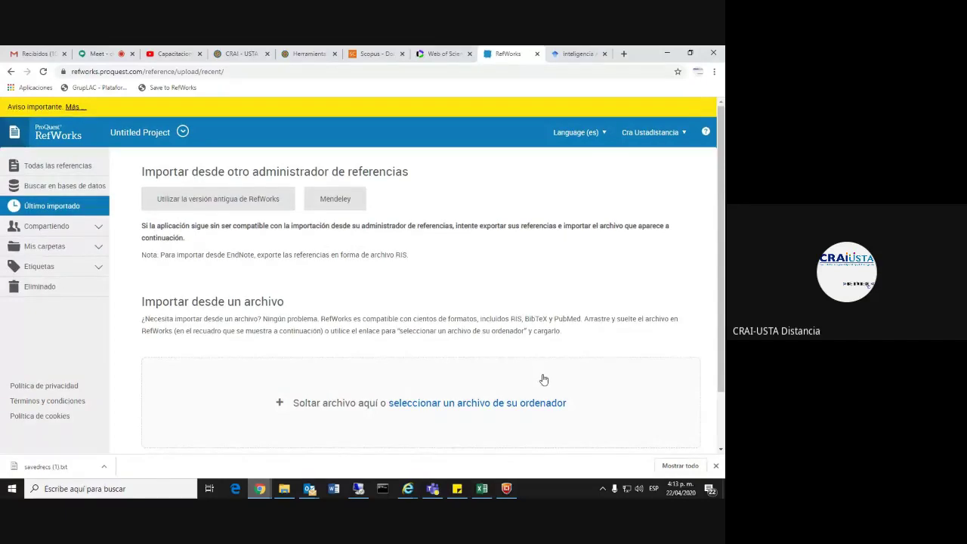
scroll(543, 379, down, 2)
scroll(544, 380, up, 2)
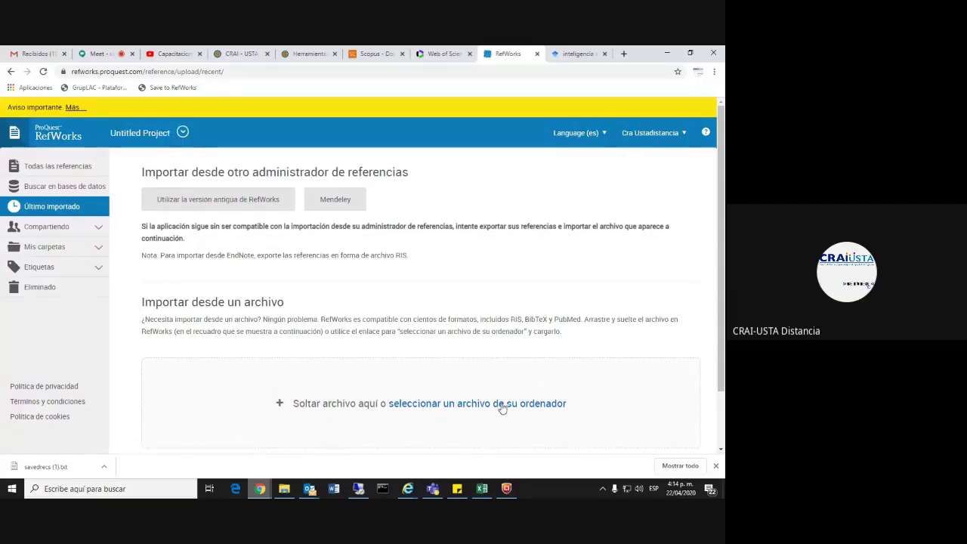
Step: Choose savedrecs (1).txt from the Descargas folder as the file to import
click(502, 404)
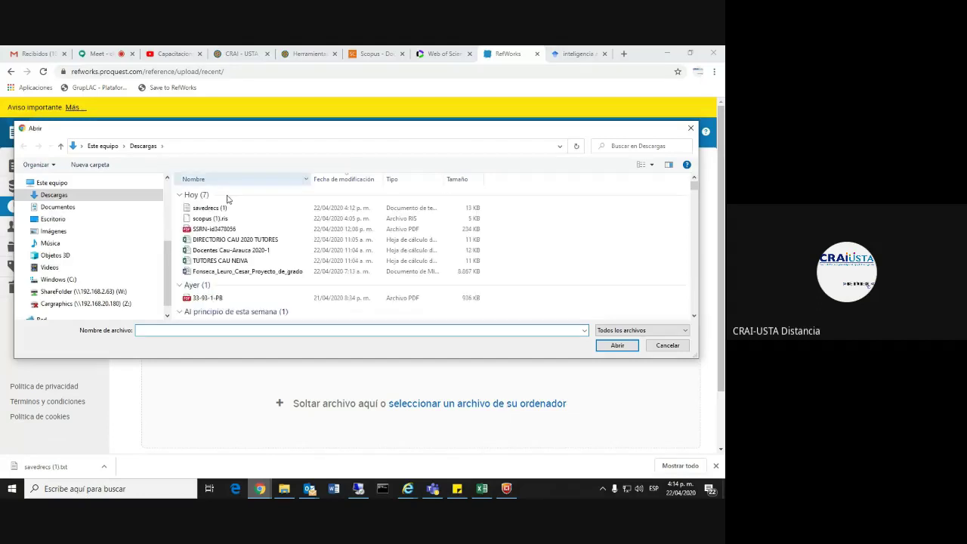
click(215, 208)
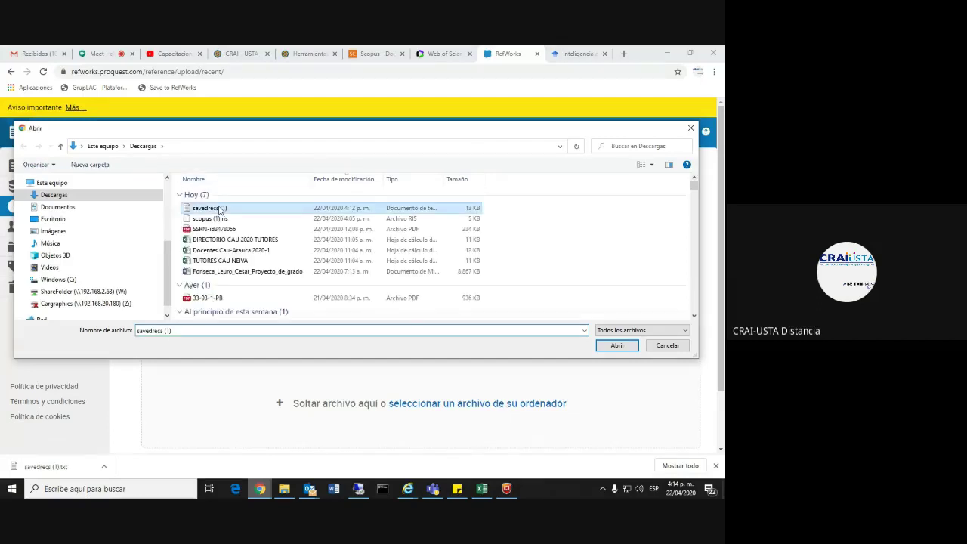
click(616, 345)
Step: Examine the full list of RIS Format source databases for one matching the Web of Science file
click(303, 216)
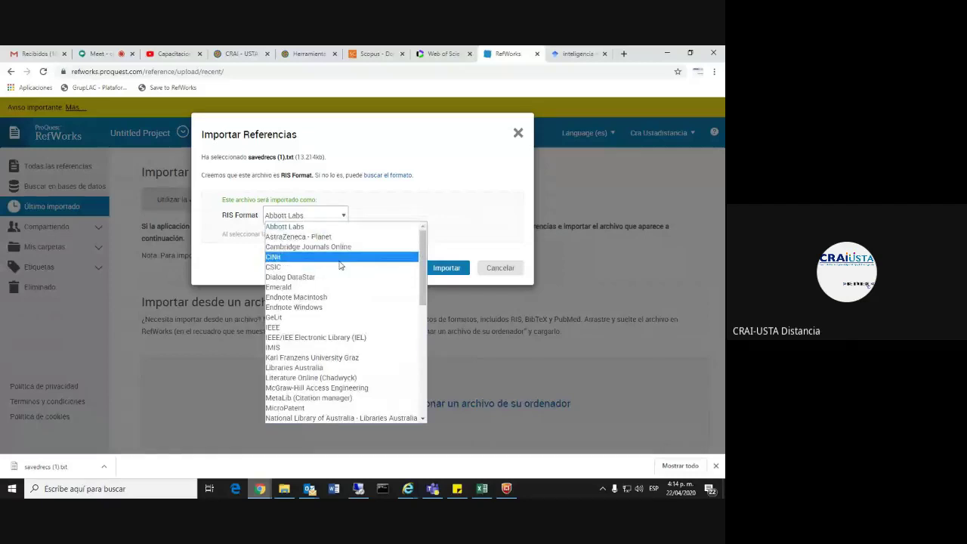
scroll(340, 264, down, 3)
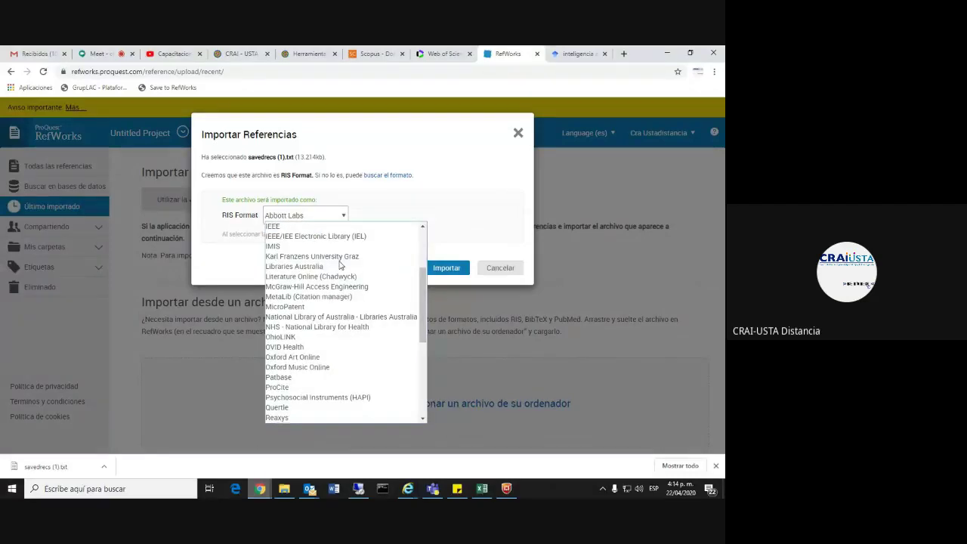
scroll(339, 264, down, 3)
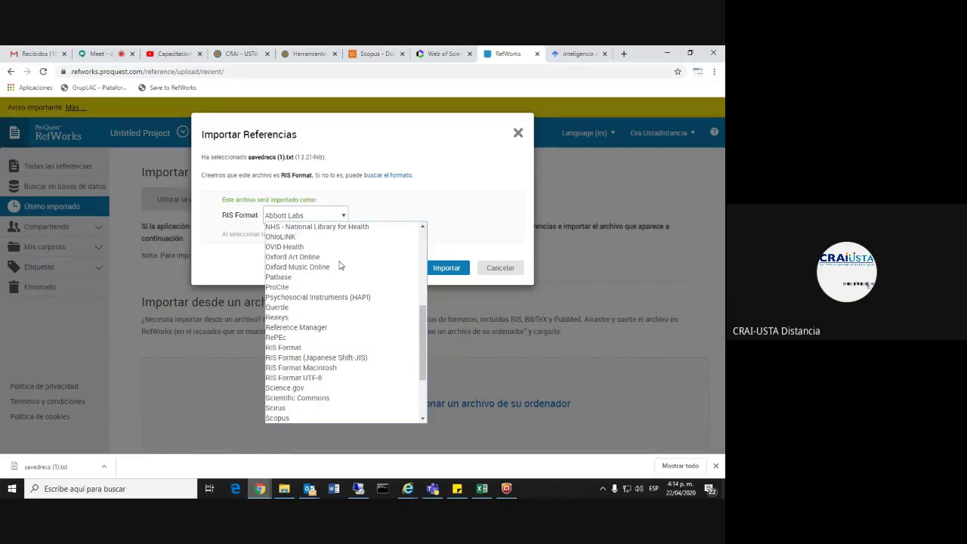
scroll(339, 264, down, 3)
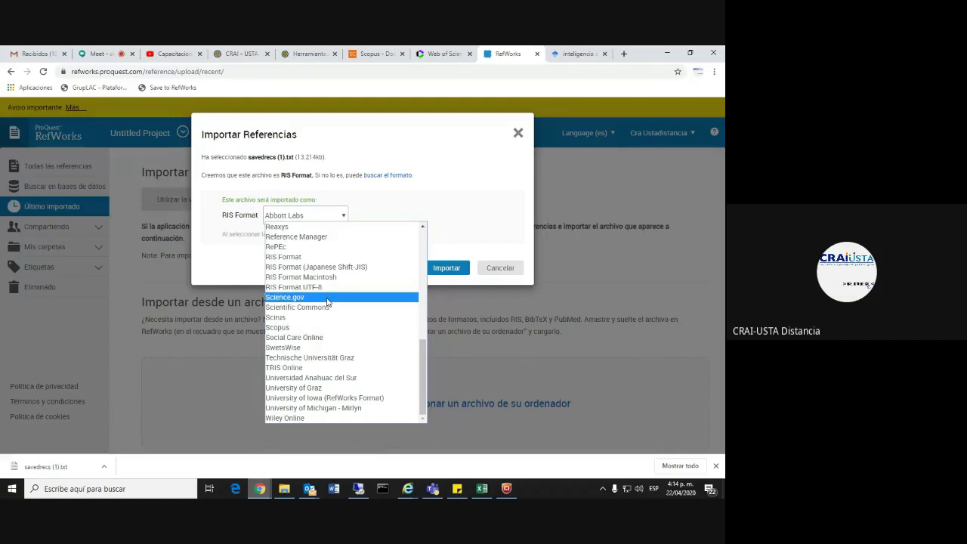
scroll(327, 302, up, 3)
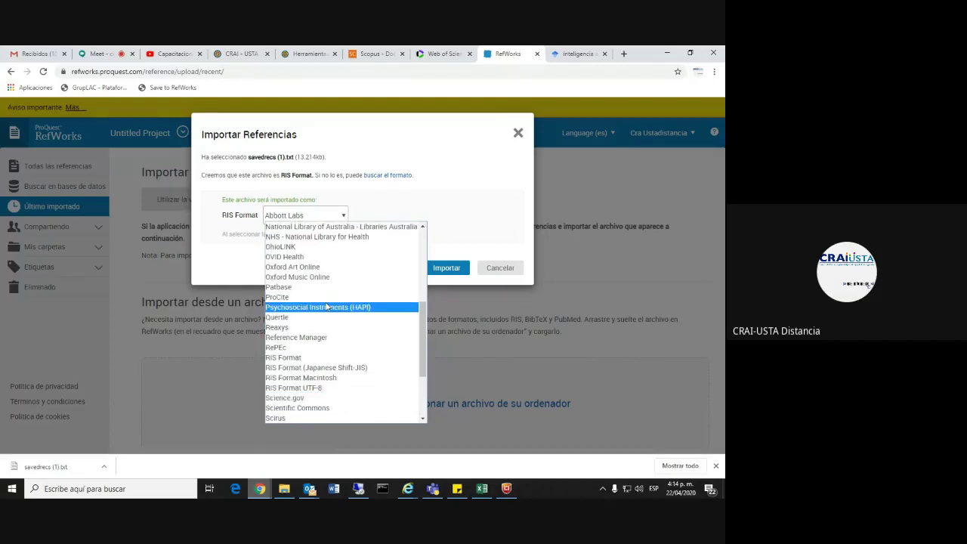
scroll(332, 333, up, 3)
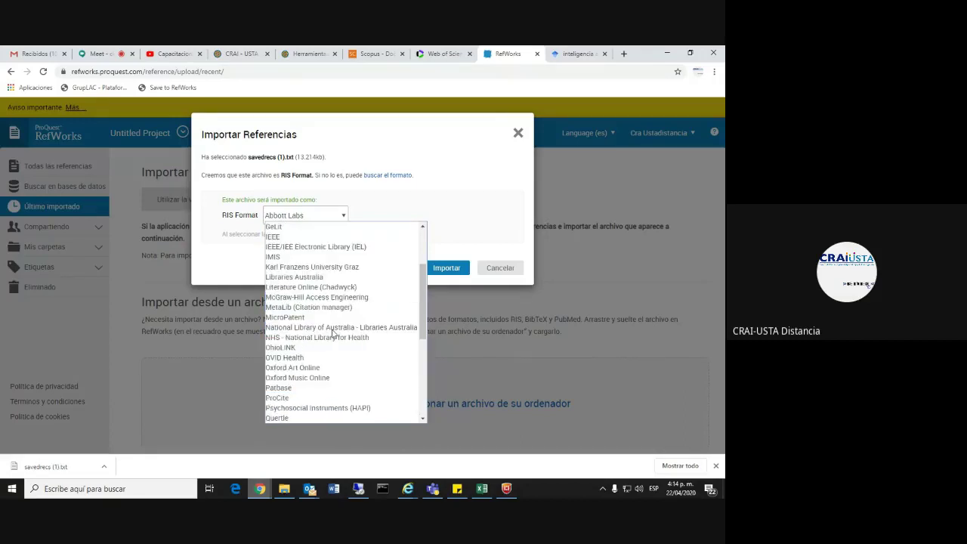
scroll(332, 332, up, 3)
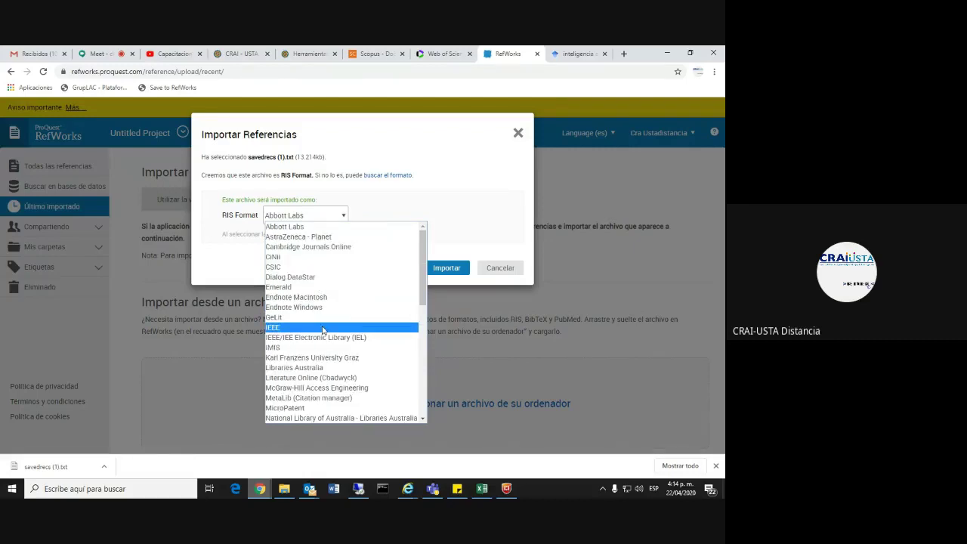
scroll(323, 330, down, 10)
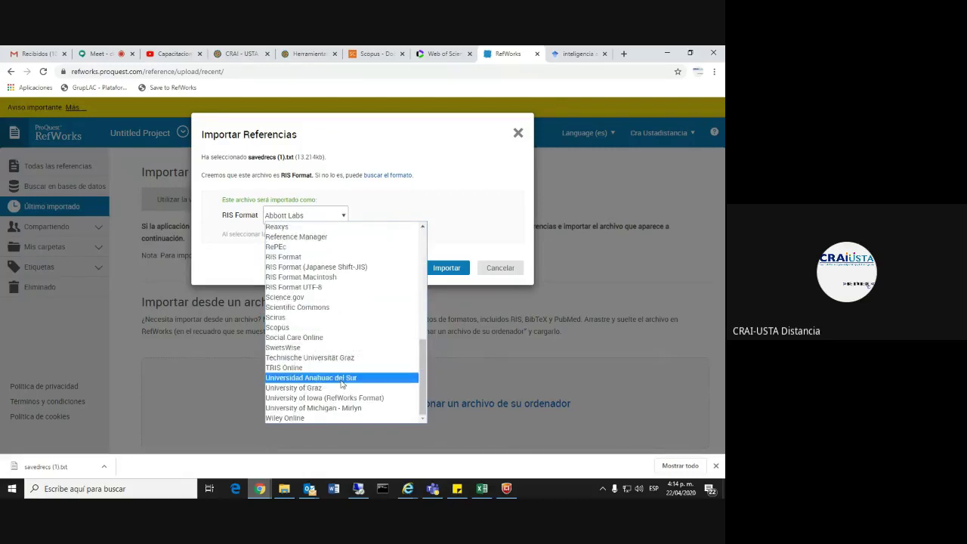
click(478, 267)
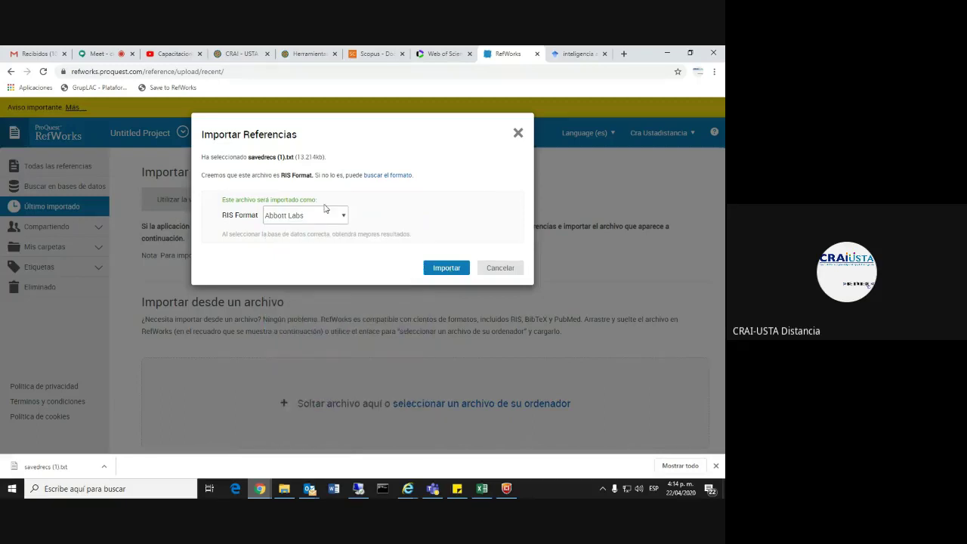
Step: Close the pending reference import and try loading savedrecs (1).txt from the Descargas folder again
click(518, 134)
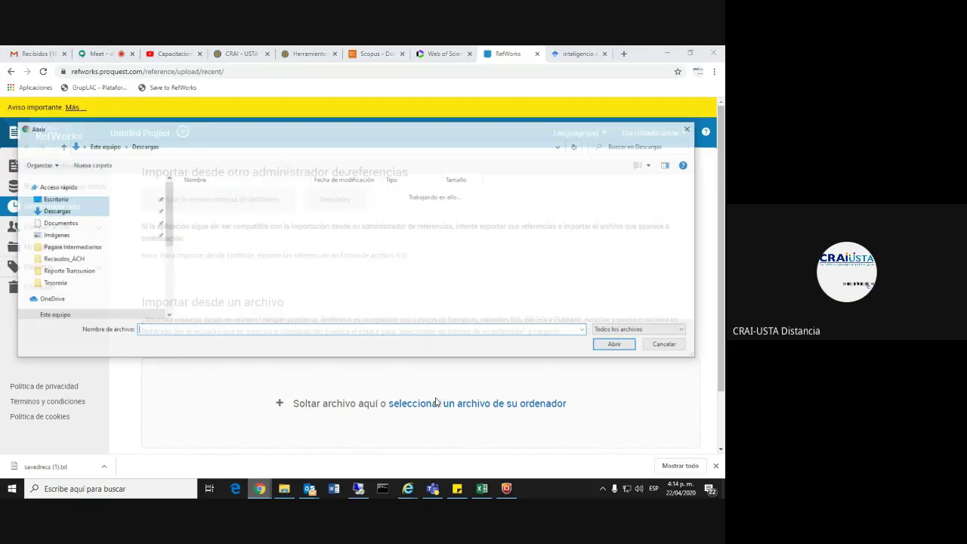
click(614, 345)
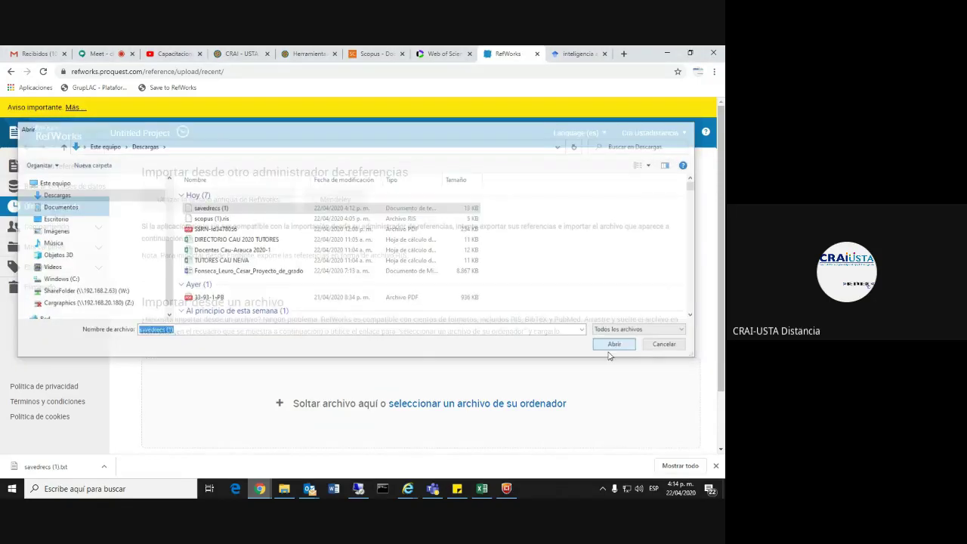
click(438, 405)
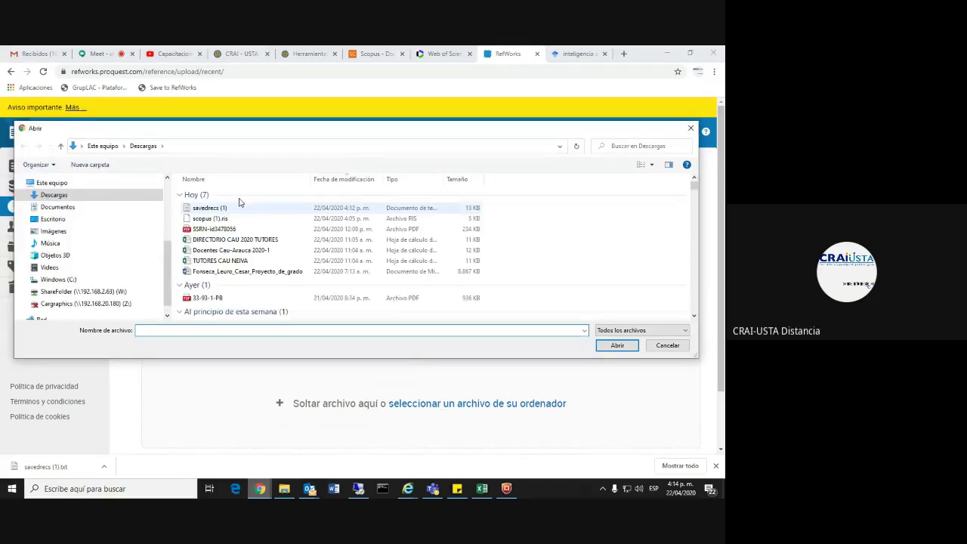
click(238, 205)
click(616, 346)
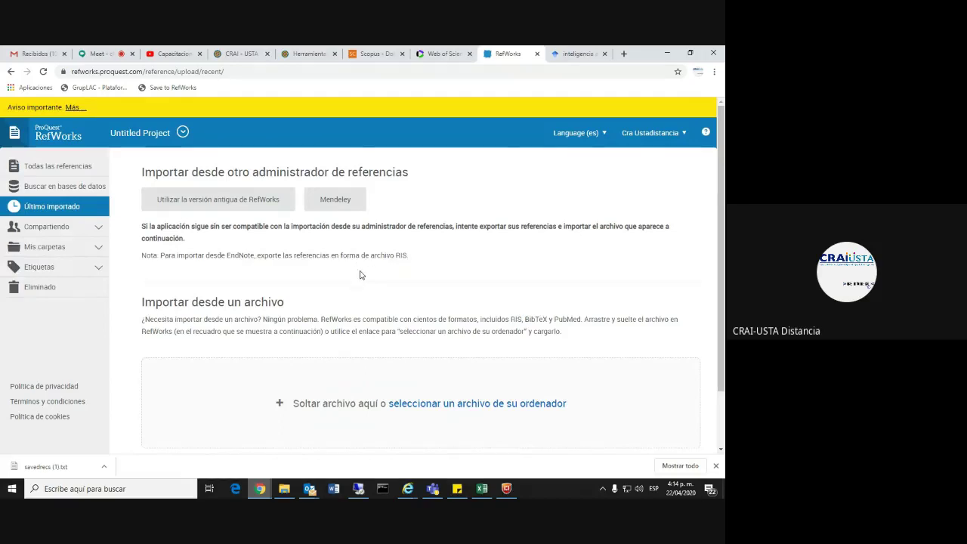
scroll(360, 275, down, 1)
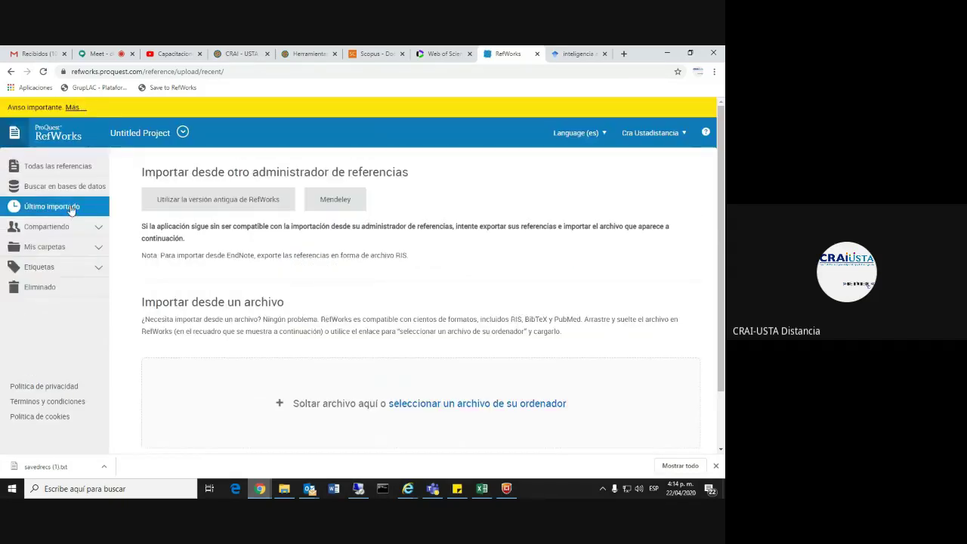
Step: Restart the reference import from Último importado and choose savedrecs (1).txt in the Descargas folder
click(72, 208)
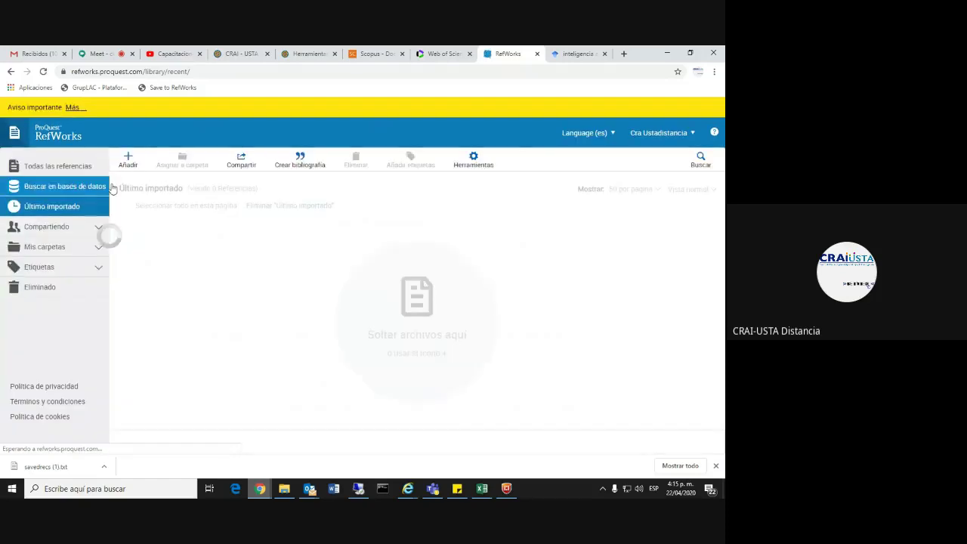
click(129, 161)
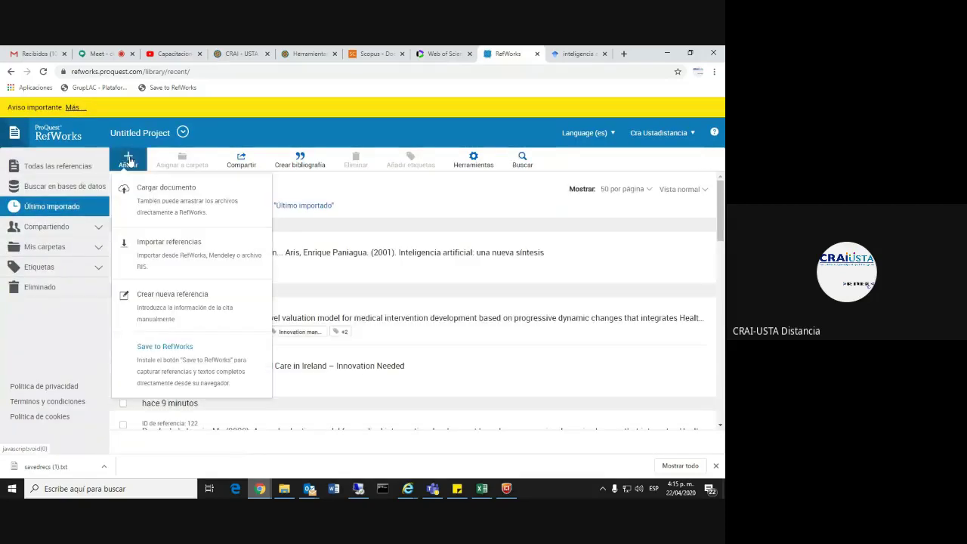
click(172, 257)
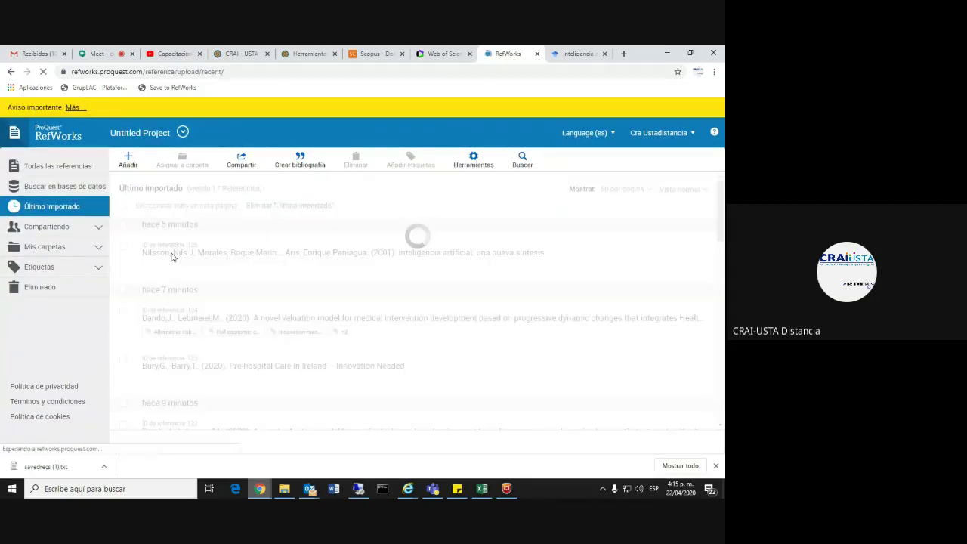
click(440, 403)
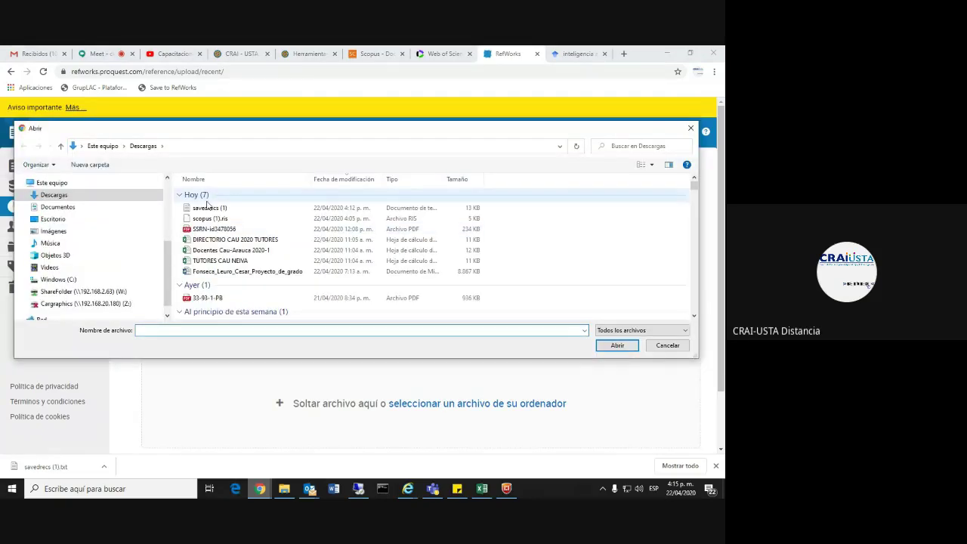
click(209, 207)
click(613, 345)
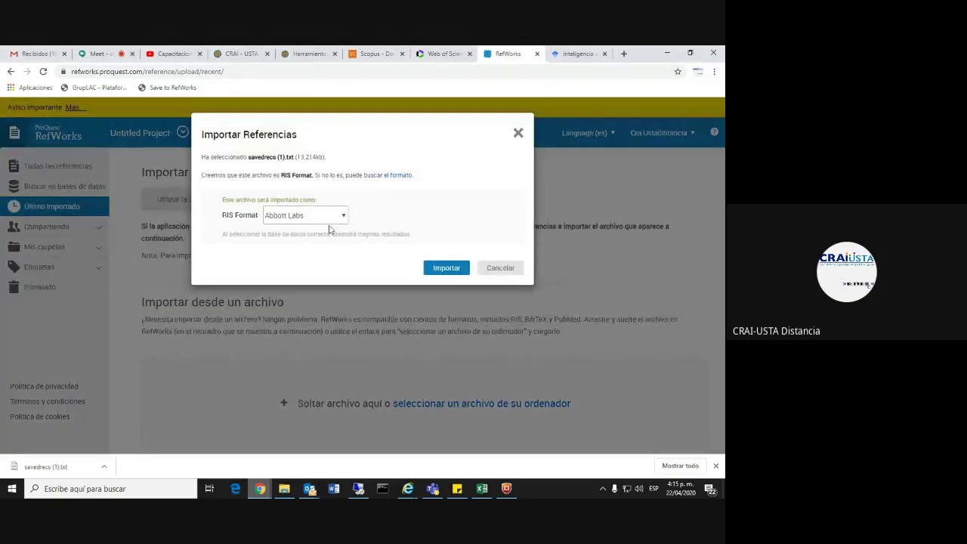
Step: Look through the RIS Format source databases for a Web of Science entry and cancel the import
click(344, 218)
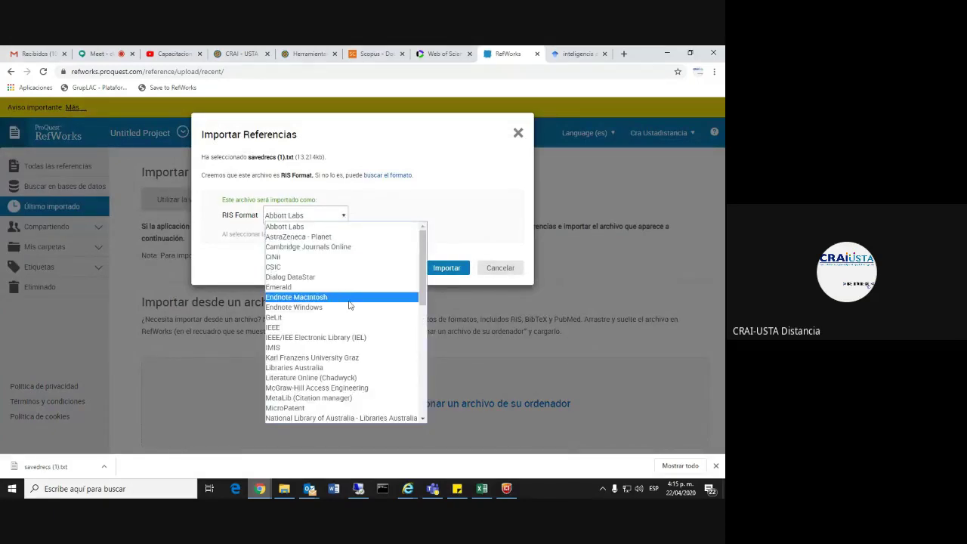
scroll(349, 306, down, 3)
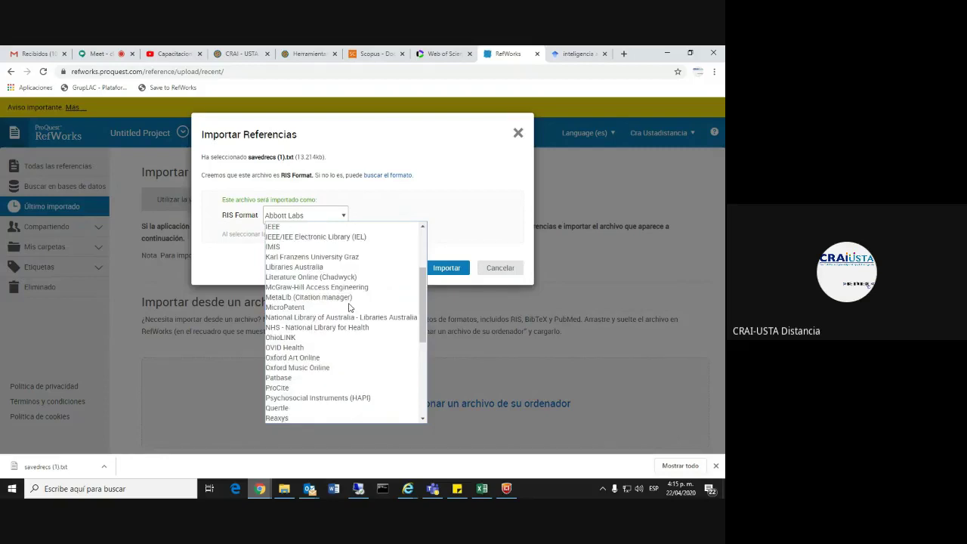
scroll(349, 305, down, 3)
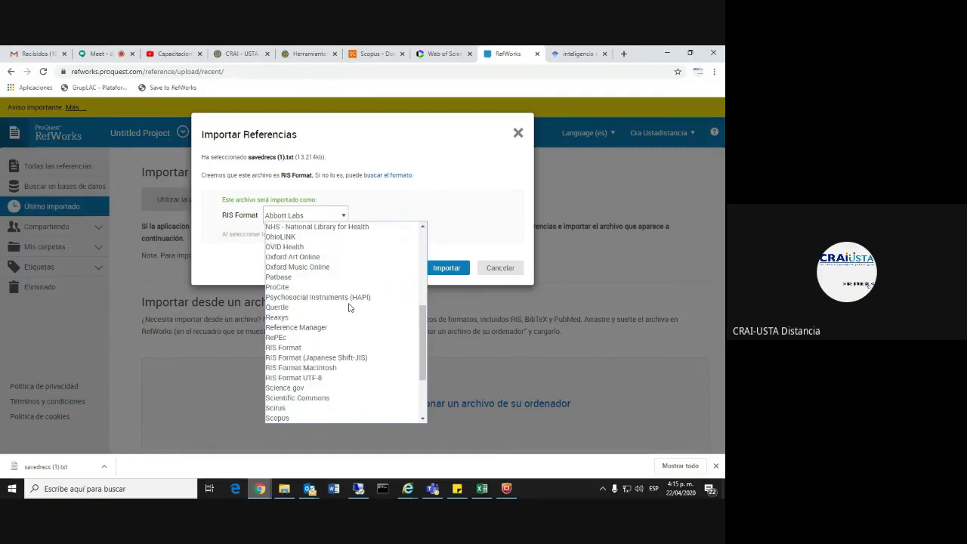
scroll(349, 307, down, 3)
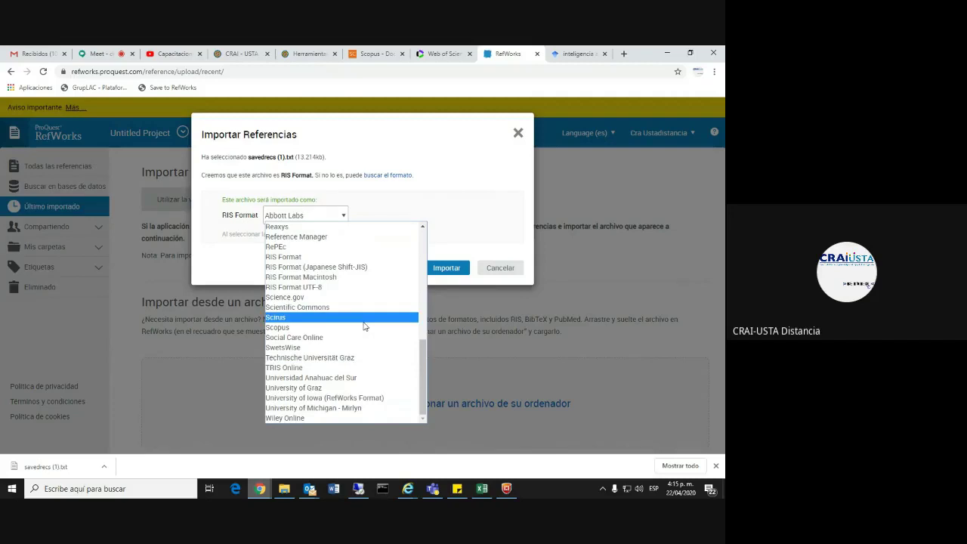
scroll(362, 374, up, 3)
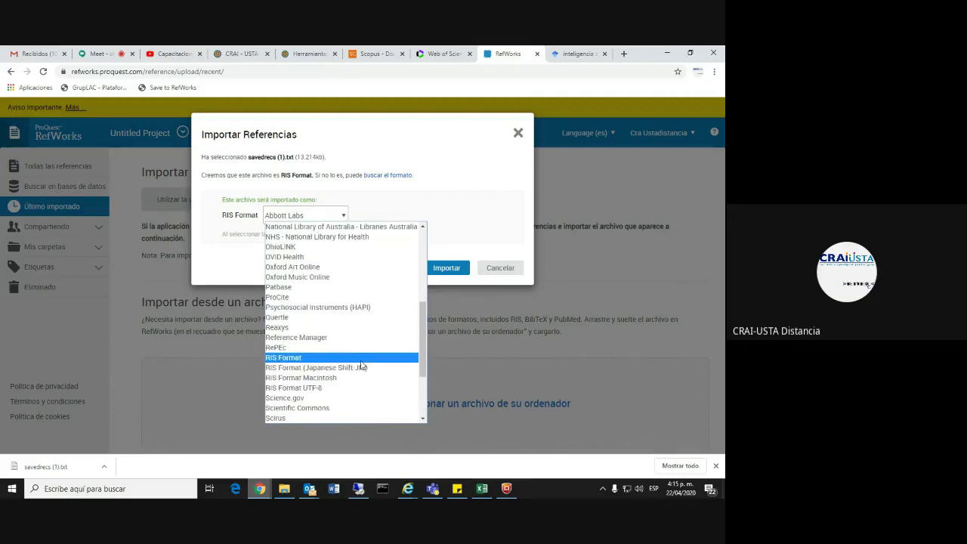
scroll(361, 365, up, 3)
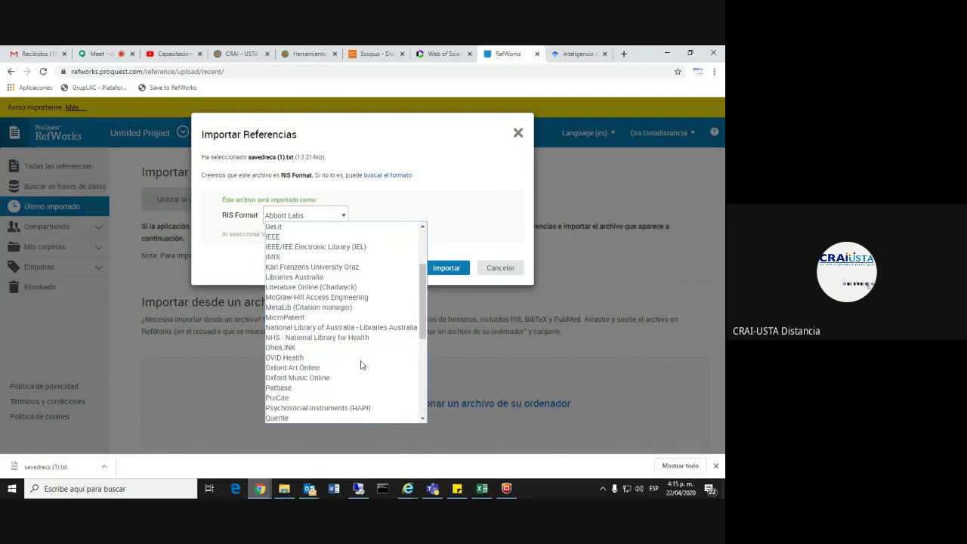
scroll(361, 365, up, 3)
click(500, 268)
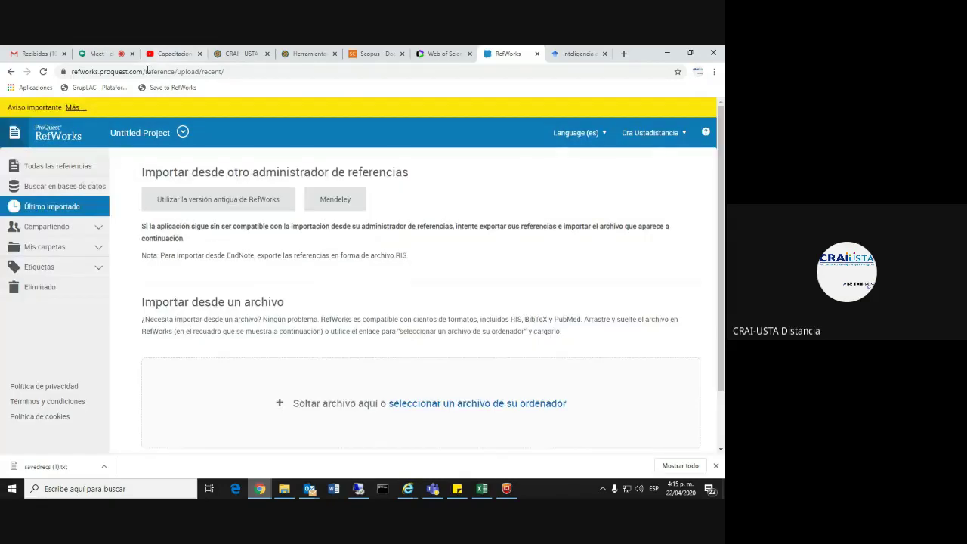
Step: Read the full Aviso importante notice and close it, dismissing the file chooser without picking a file
click(73, 107)
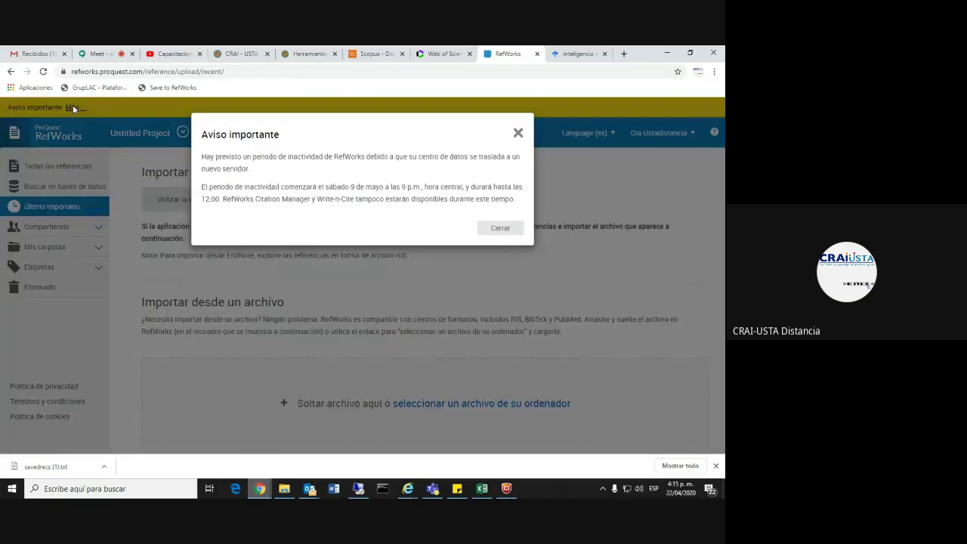
click(519, 133)
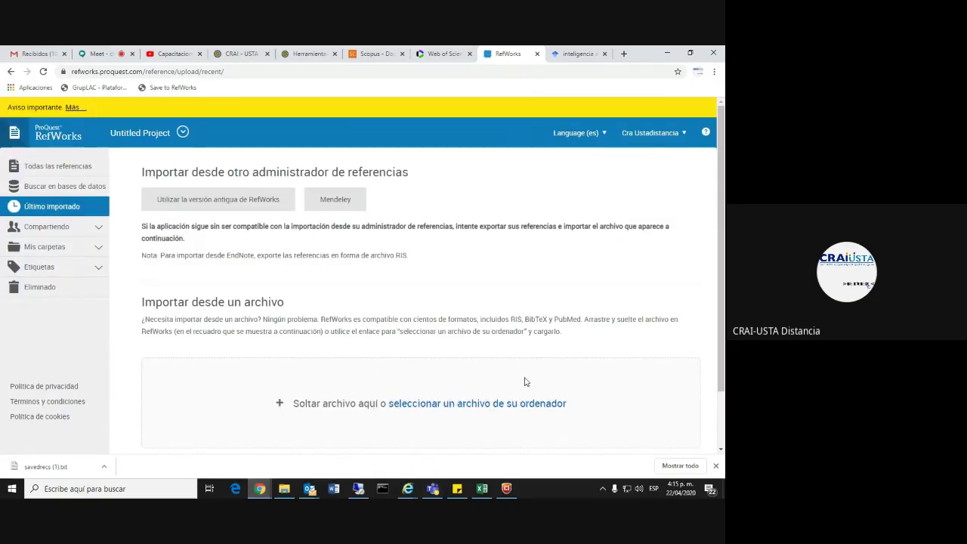
click(495, 361)
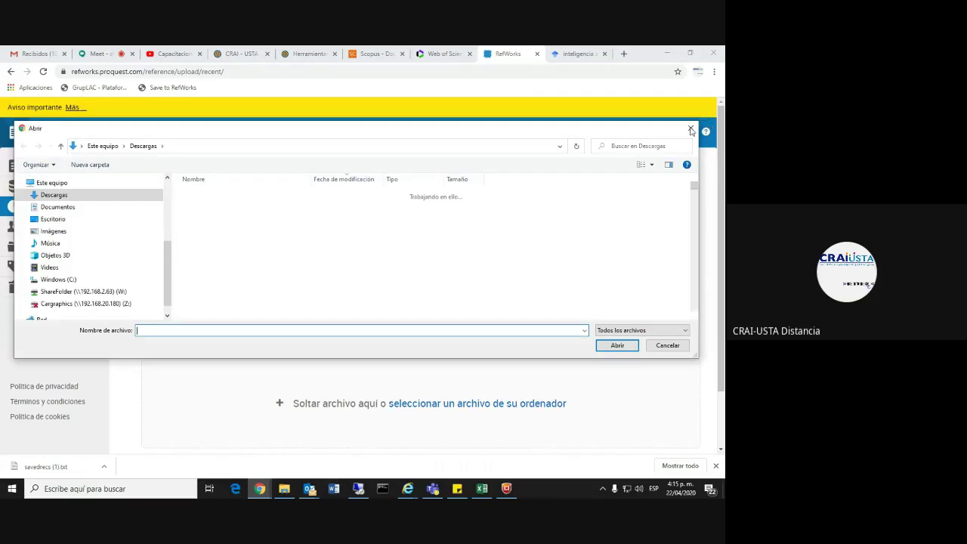
click(690, 129)
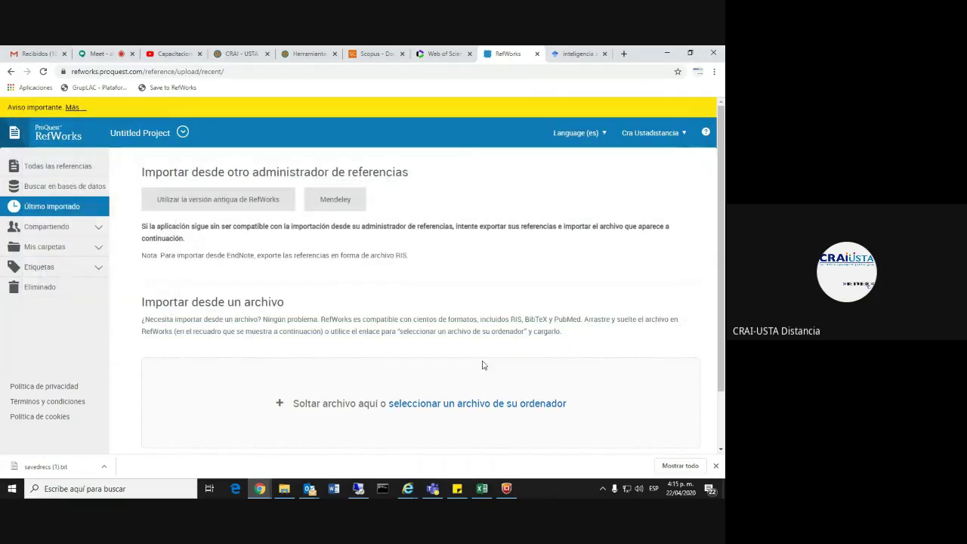
Step: Recheck the RIS Format source databases for savedrecs (1).txt, cancelling the import and returning to Último importado
click(426, 404)
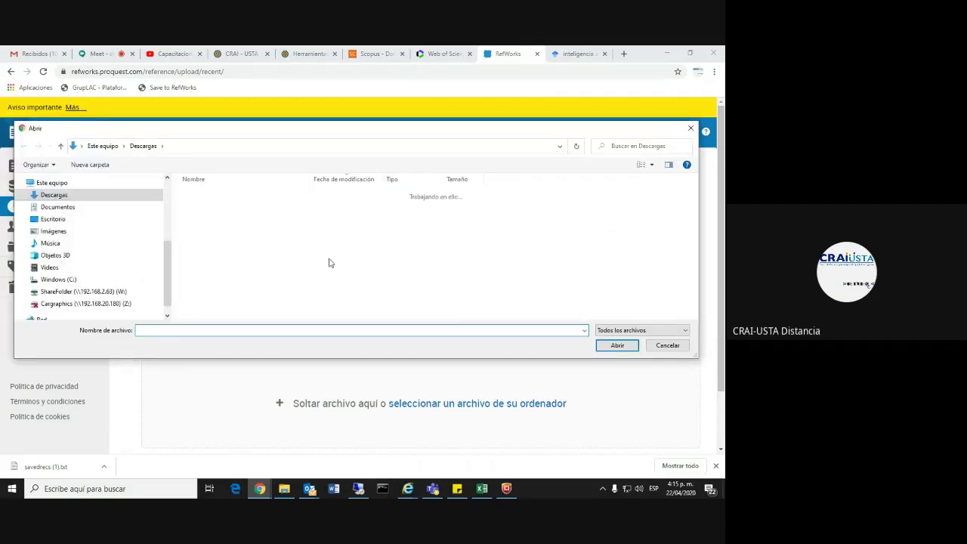
click(209, 208)
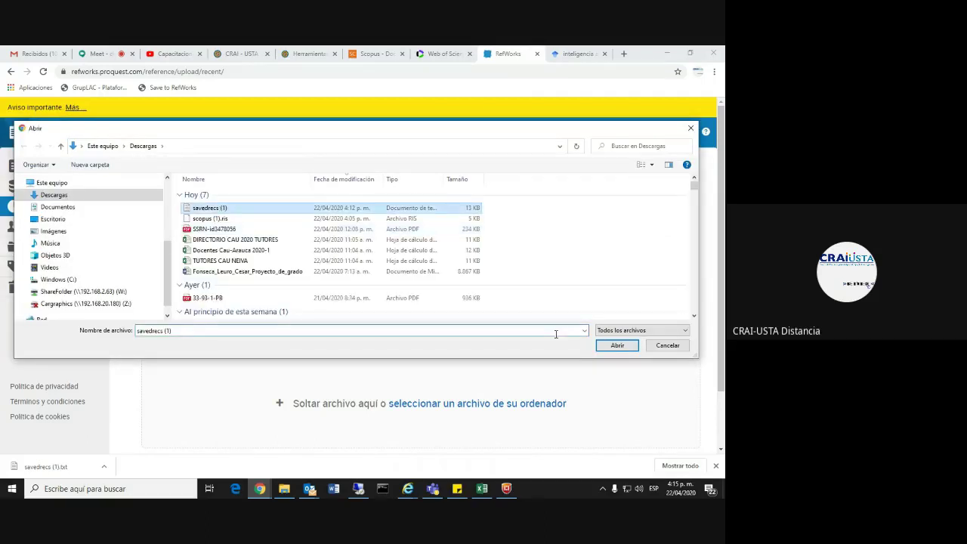
click(617, 345)
click(322, 218)
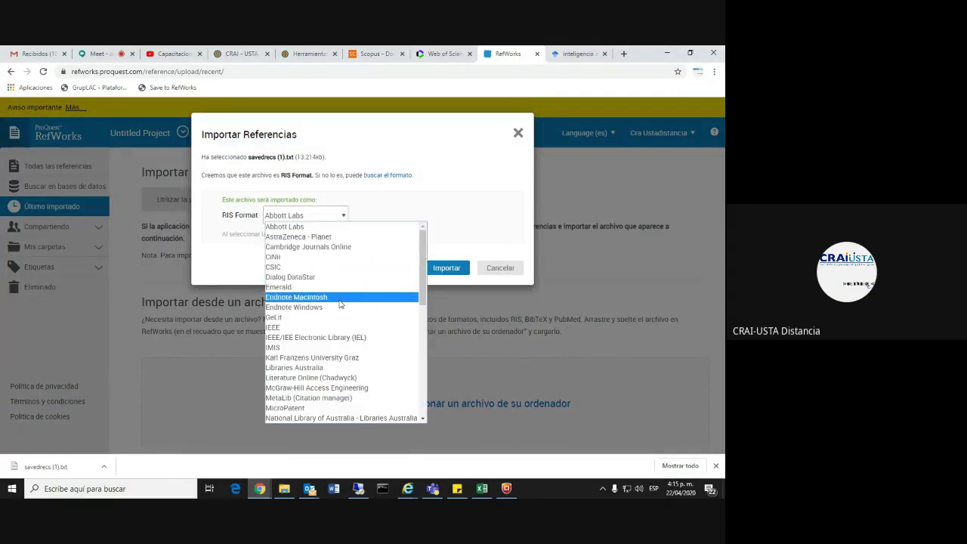
scroll(340, 304, down, 10)
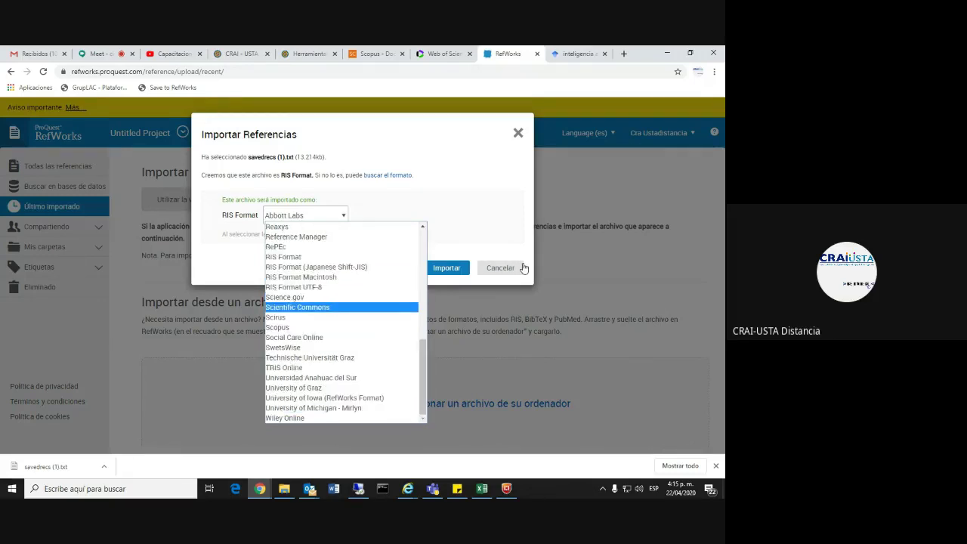
click(500, 268)
click(73, 210)
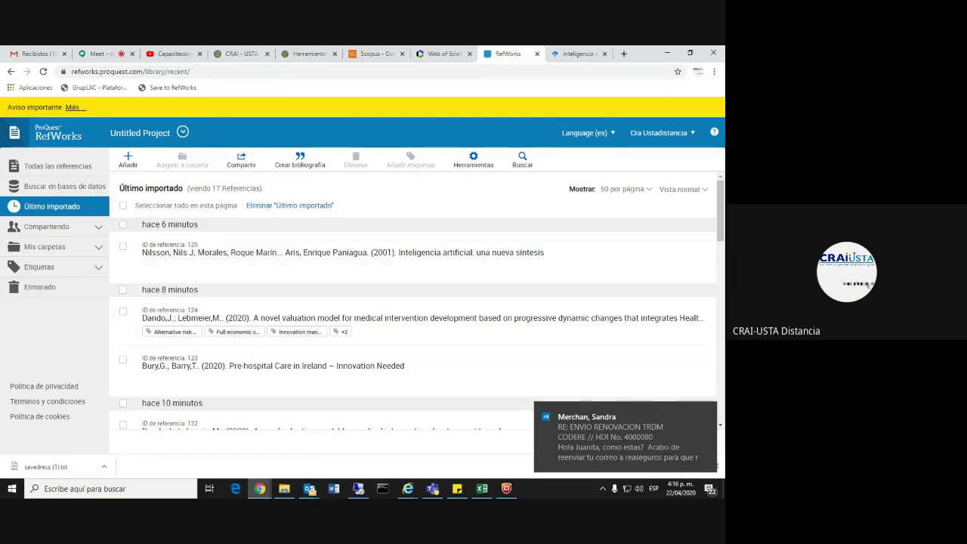
Step: Switch to Web of Science and leave the innovación results for its home page
click(442, 52)
drag(170, 129, 45, 130)
click(166, 134)
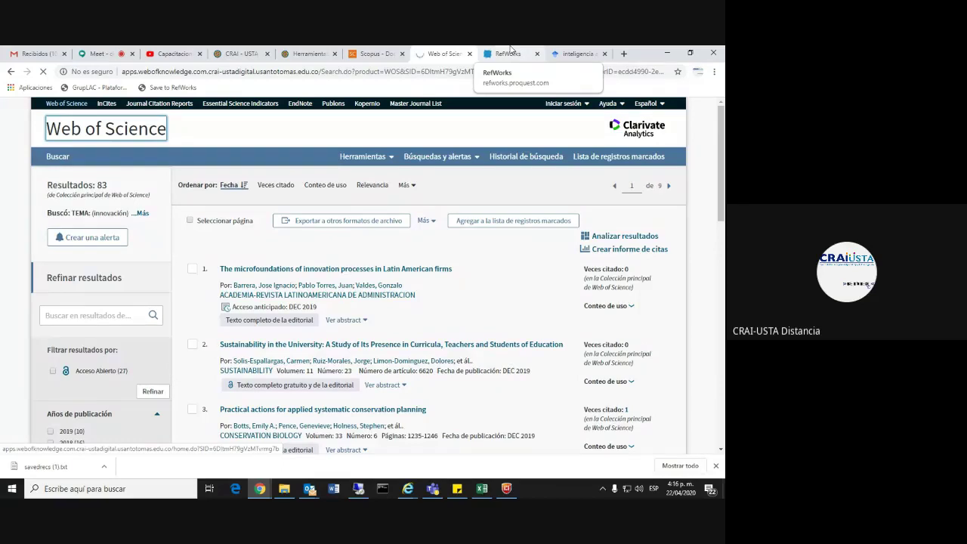
Step: Switch back to RefWorks and review the references listed under Último importado
click(511, 49)
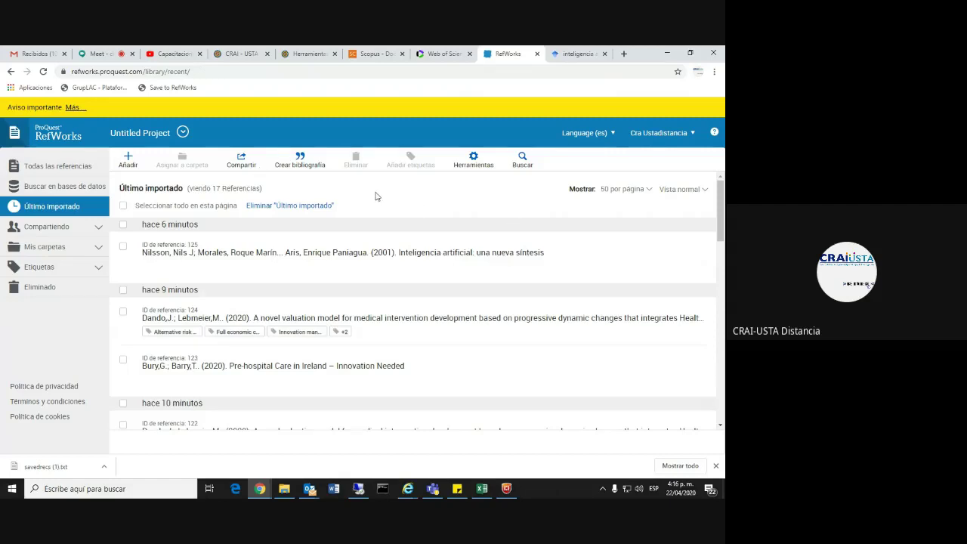
scroll(219, 196, down, 4)
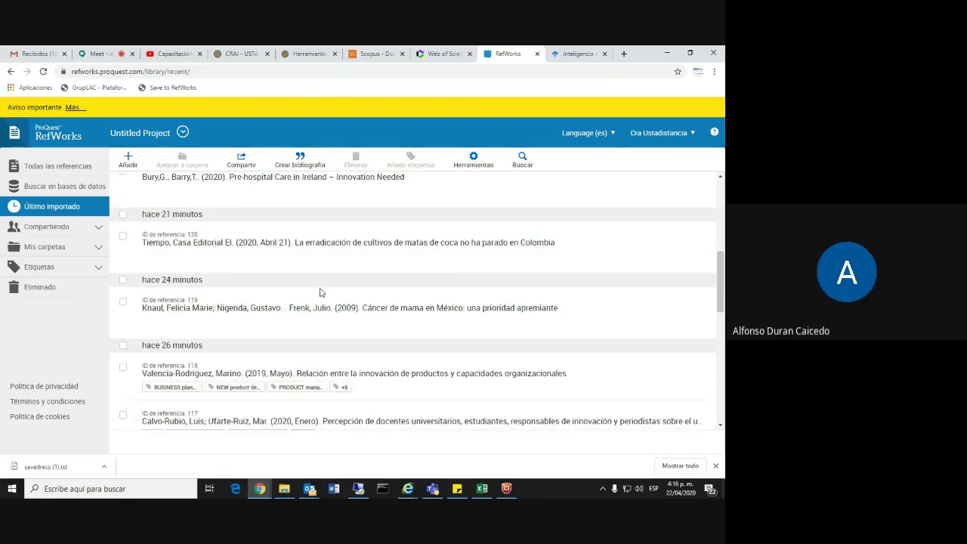
scroll(130, 170, up, 1)
scroll(138, 279, up, 1)
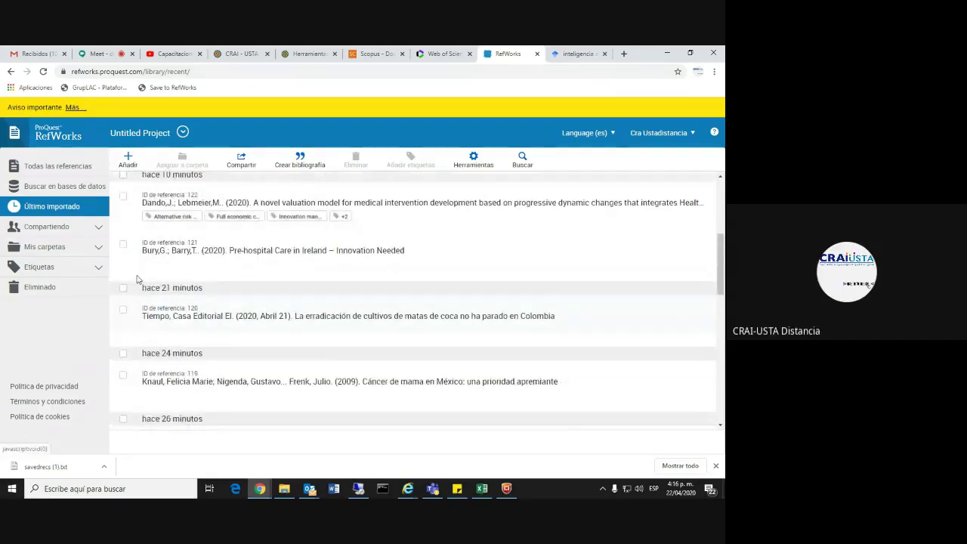
scroll(138, 279, up, 3)
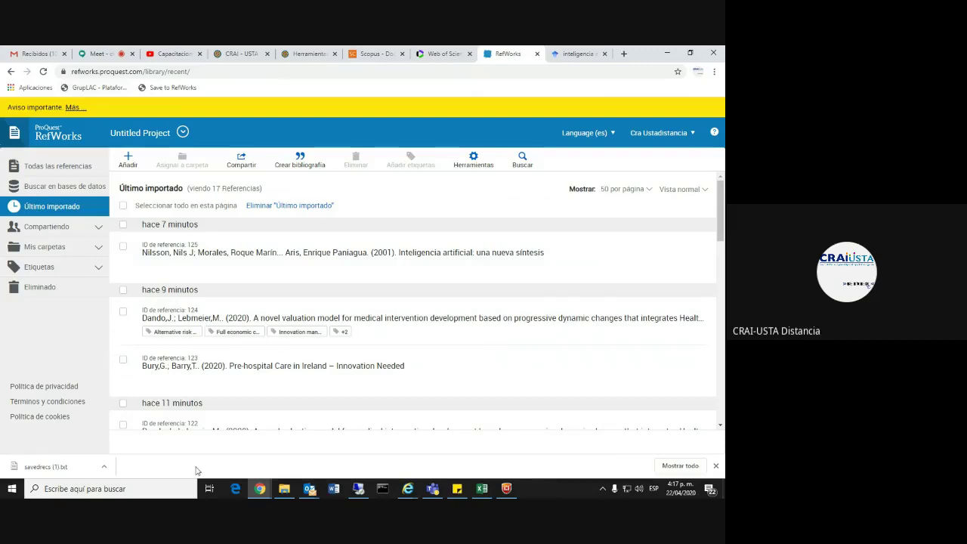
scroll(257, 302, down, 1)
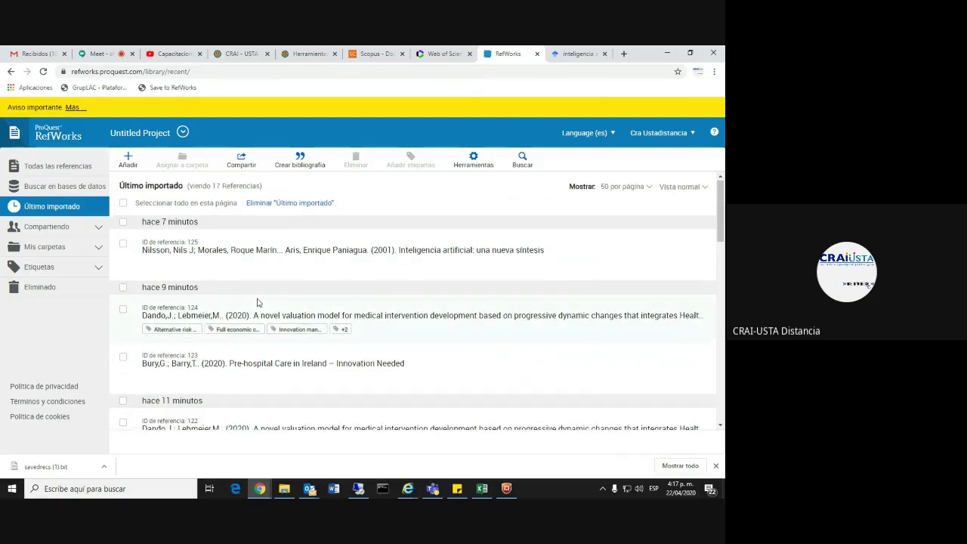
scroll(265, 318, down, 10)
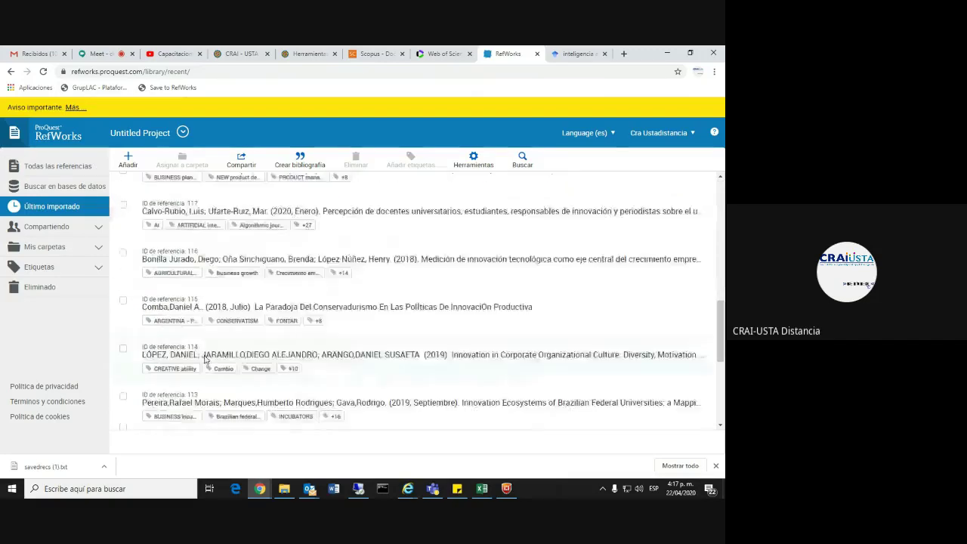
scroll(269, 324, up, 10)
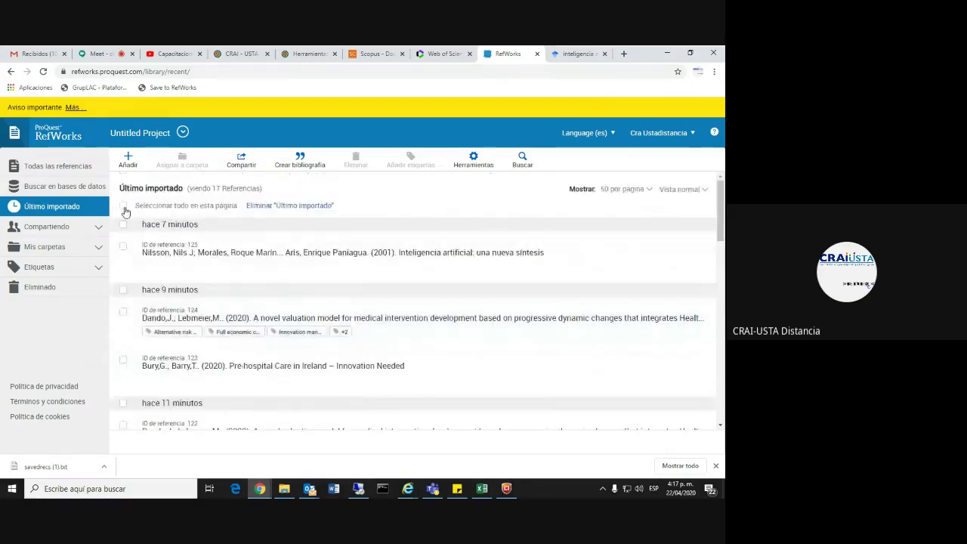
scroll(144, 273, down, 5)
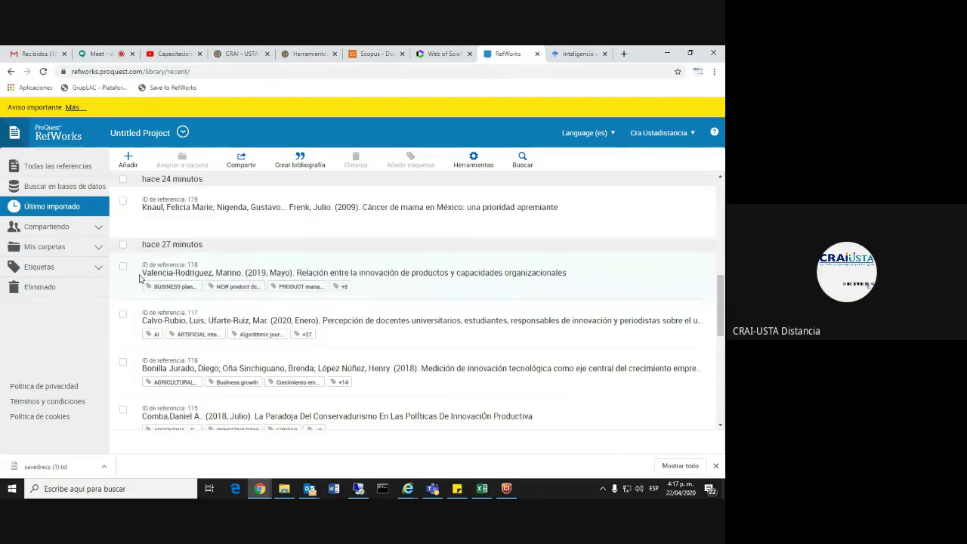
Step: Assign all references imported 27 minutes ago to a new top-level folder named Innovación
click(122, 245)
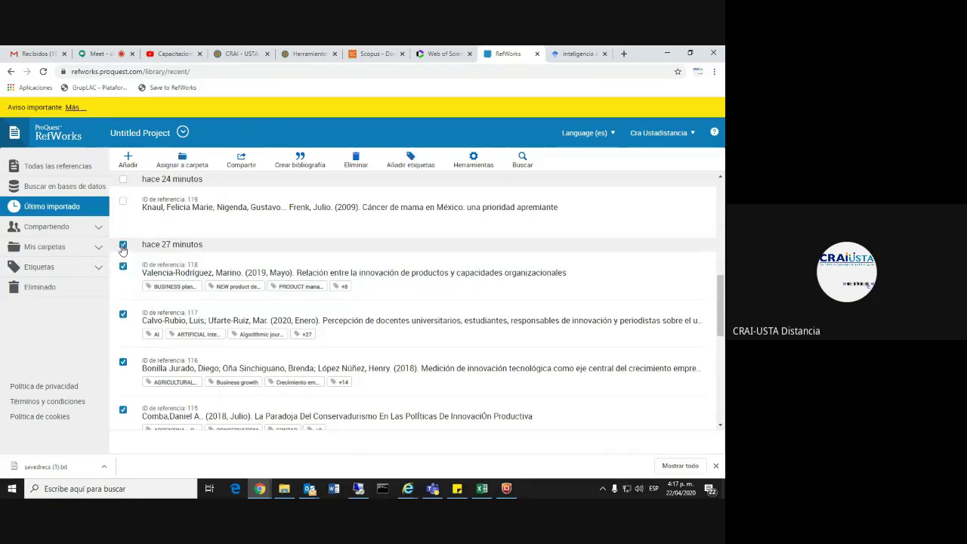
scroll(283, 385, down, 3)
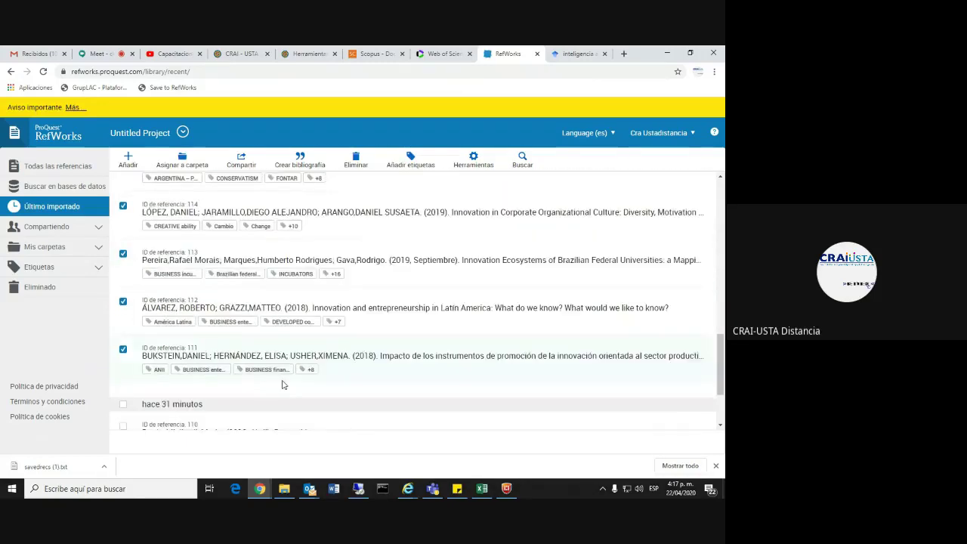
scroll(358, 356, up, 5)
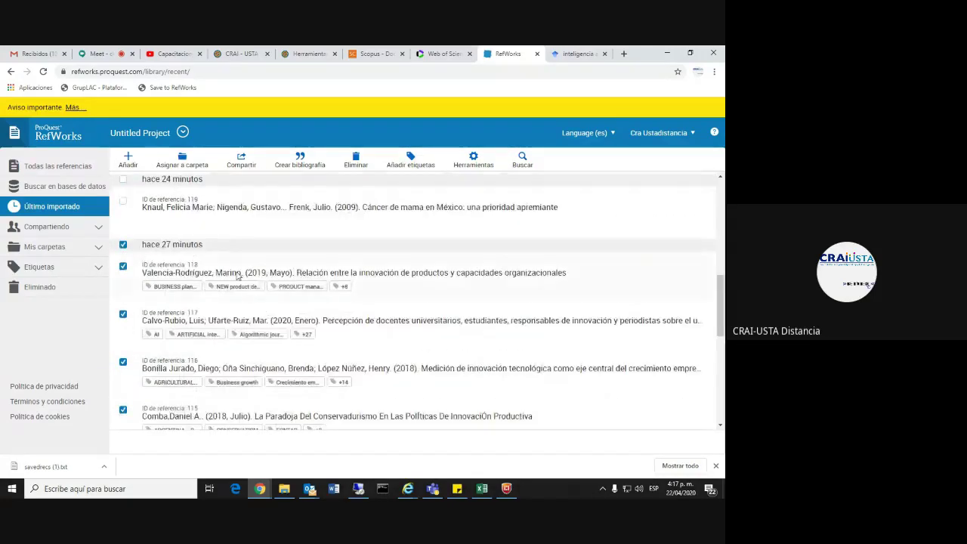
scroll(268, 334, down, 2)
scroll(268, 334, down, 1)
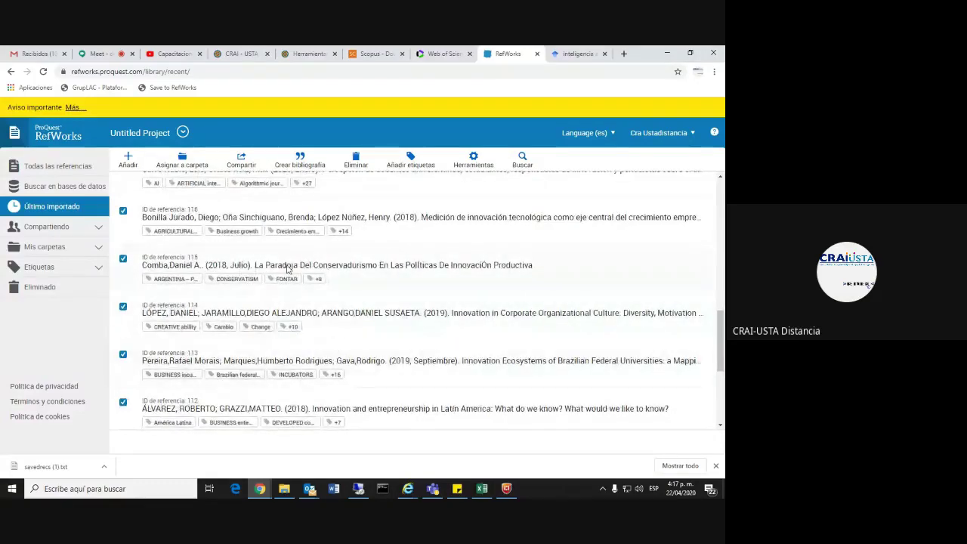
scroll(129, 344, up, 1)
scroll(129, 344, up, 2)
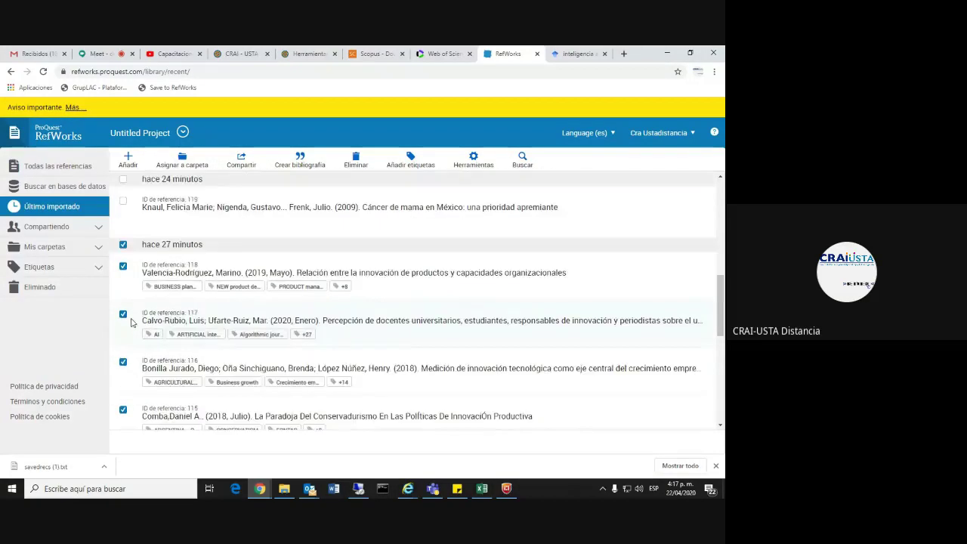
click(185, 160)
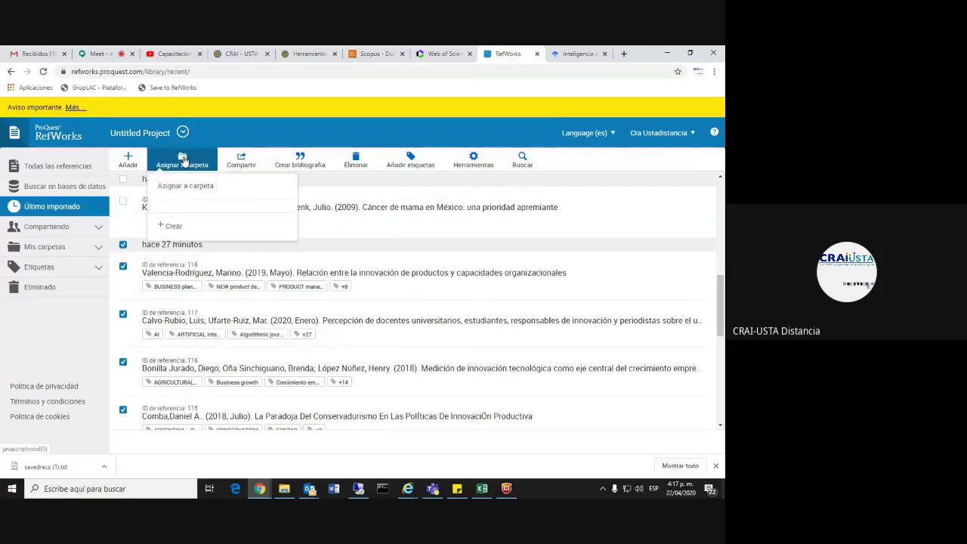
click(173, 225)
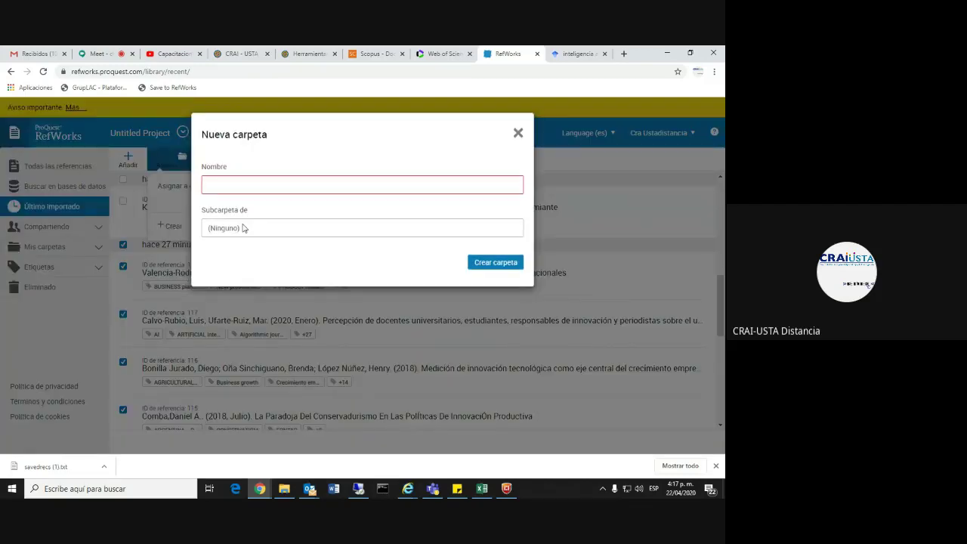
text(Inno)
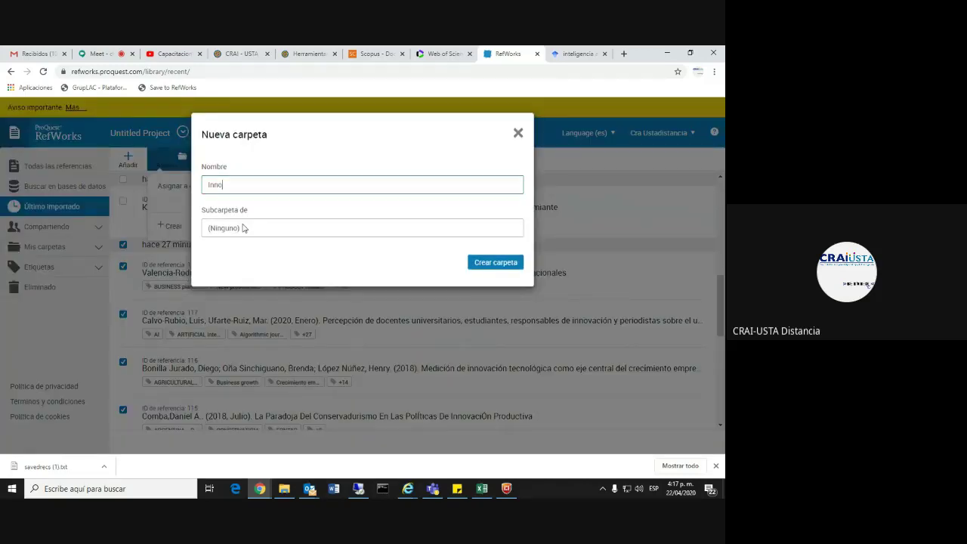
text(vación)
click(495, 263)
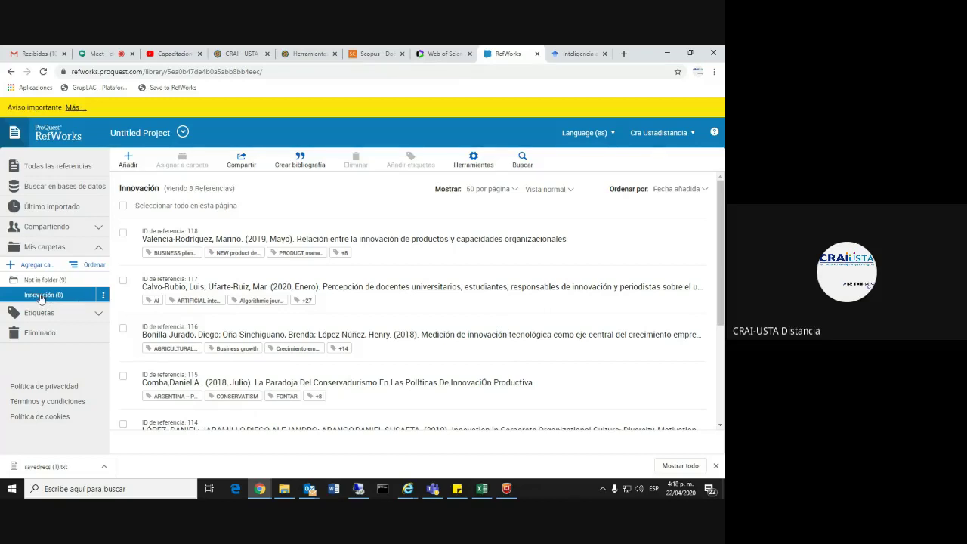
Step: Review the references in the Innovación folder and assign all of them to another new folder named Varios
scroll(219, 337, down, 3)
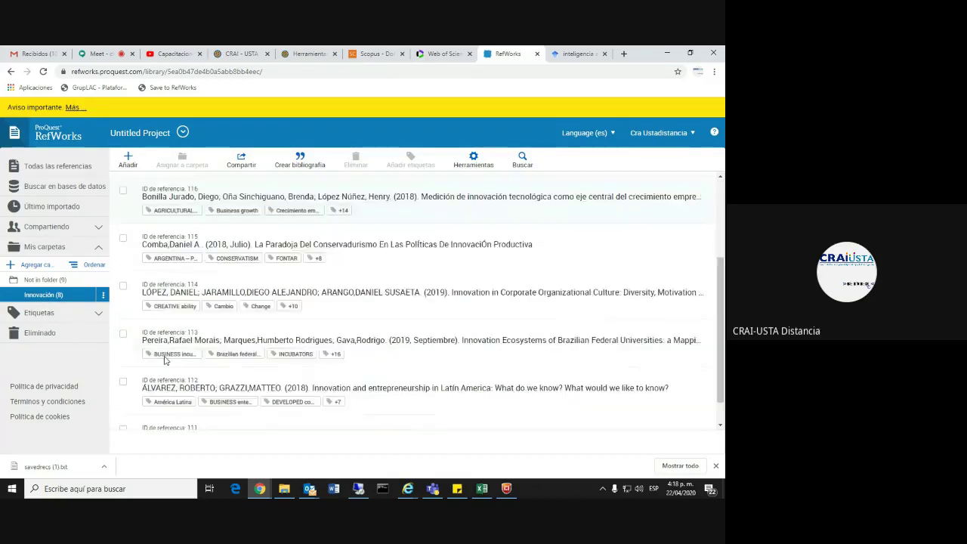
scroll(139, 300, up, 3)
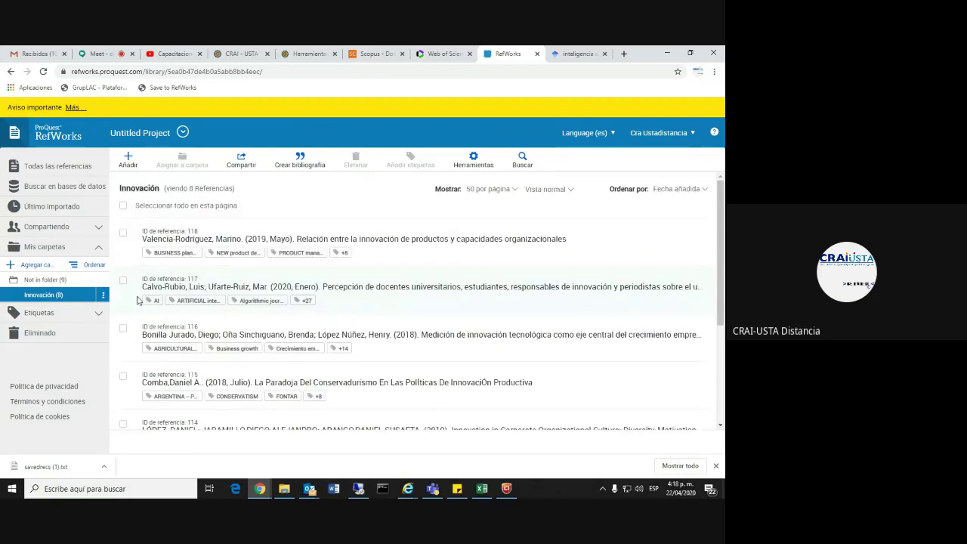
click(124, 206)
click(182, 160)
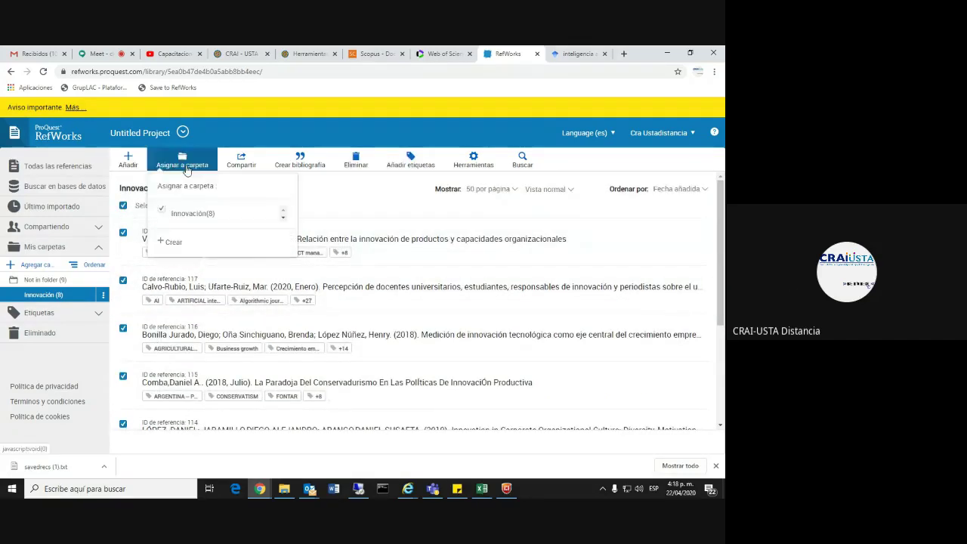
click(177, 244)
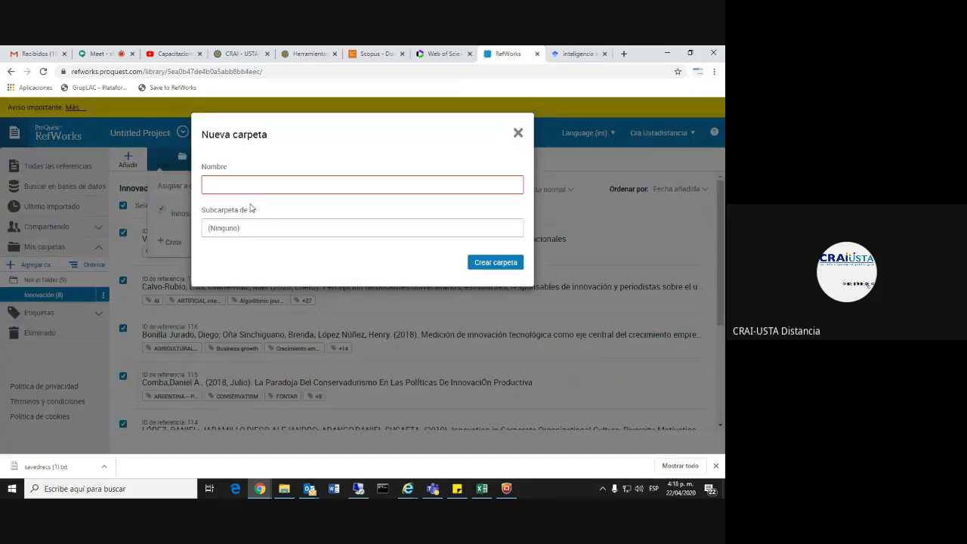
text(VAr)
key(BackSpace)
key(BackSpace)
text(a)
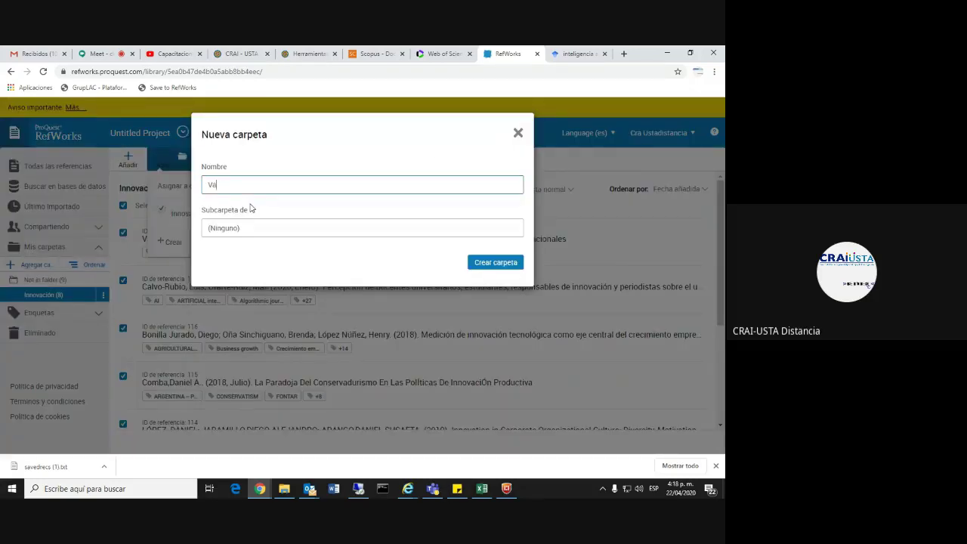
text(rios)
click(481, 263)
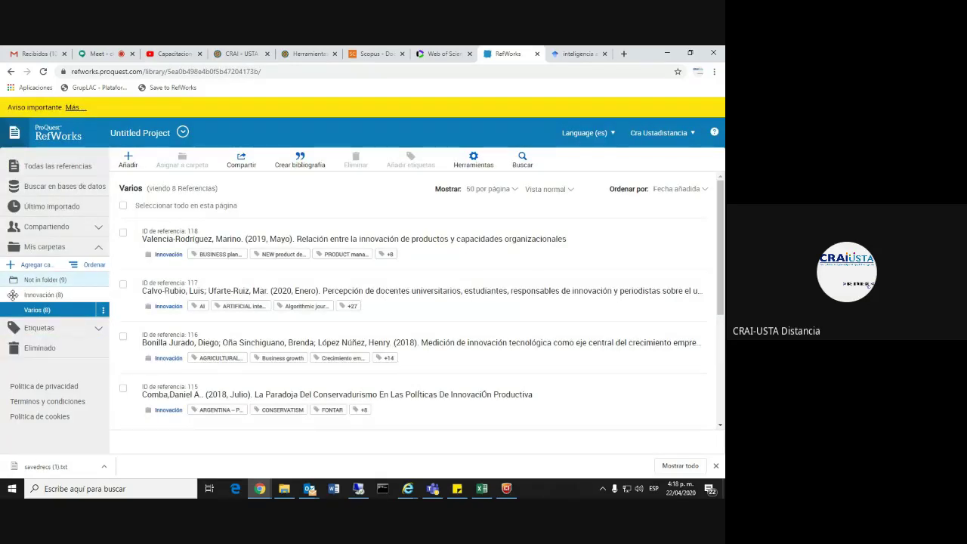
Step: Select all references in the Varios folder and assign them to a new folder named Usta
click(123, 205)
click(182, 160)
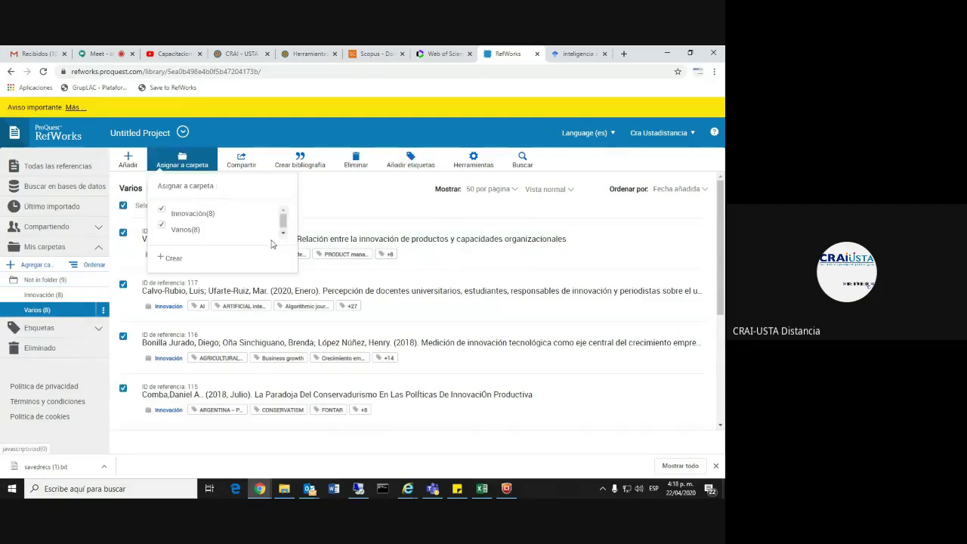
click(175, 259)
text(UN)
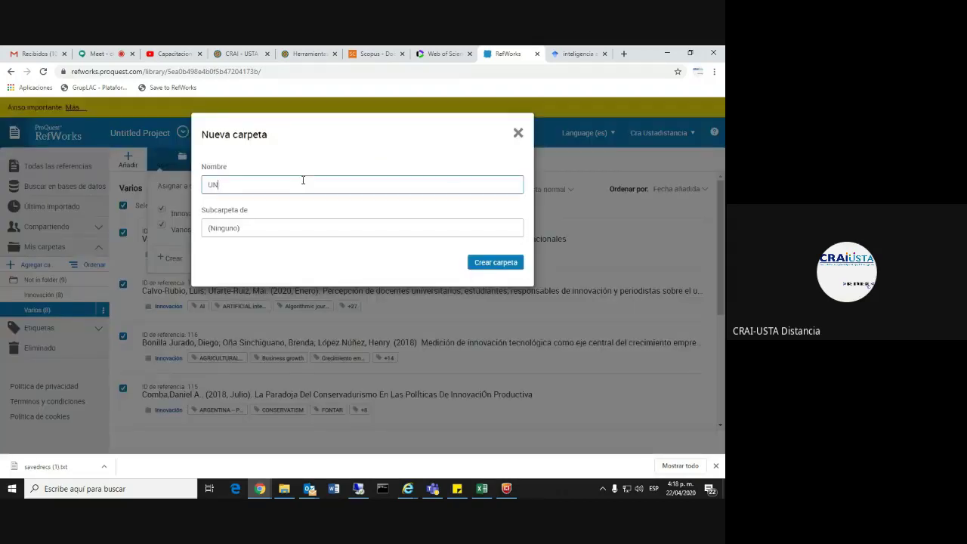
key(BackSpace)
text(sta)
click(493, 264)
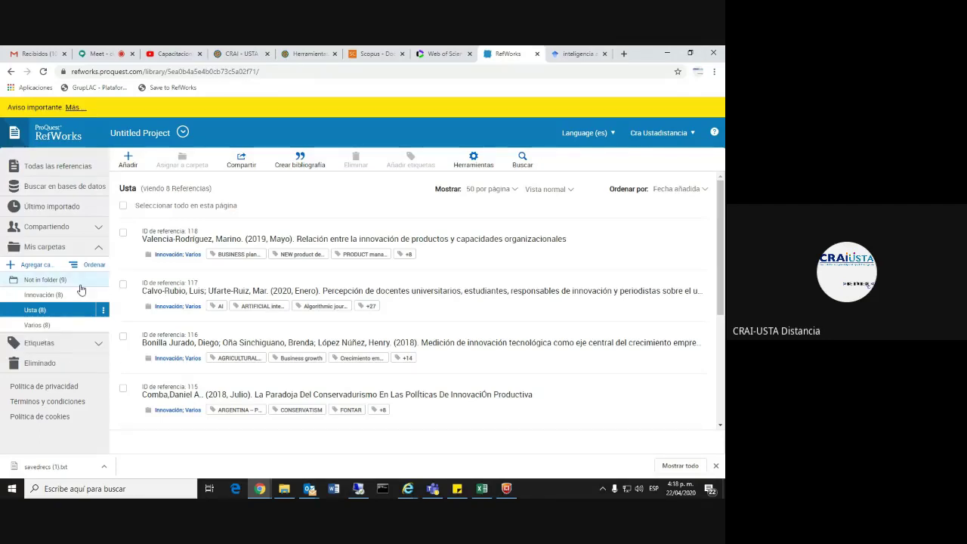
Step: Start sharing the Innovación folder by filling in a recipient's e-mail, check the permission levels, and close the settings without sharing
click(52, 296)
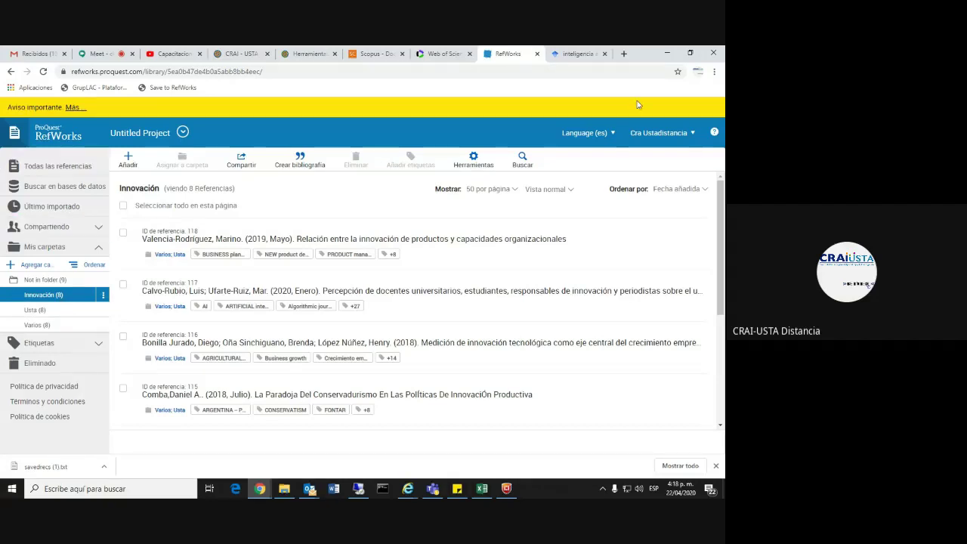
click(104, 296)
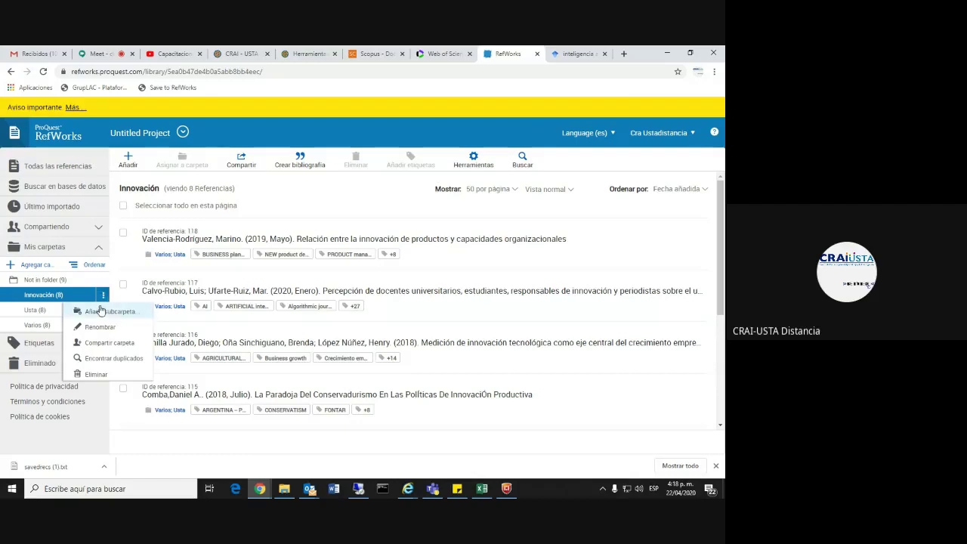
click(104, 344)
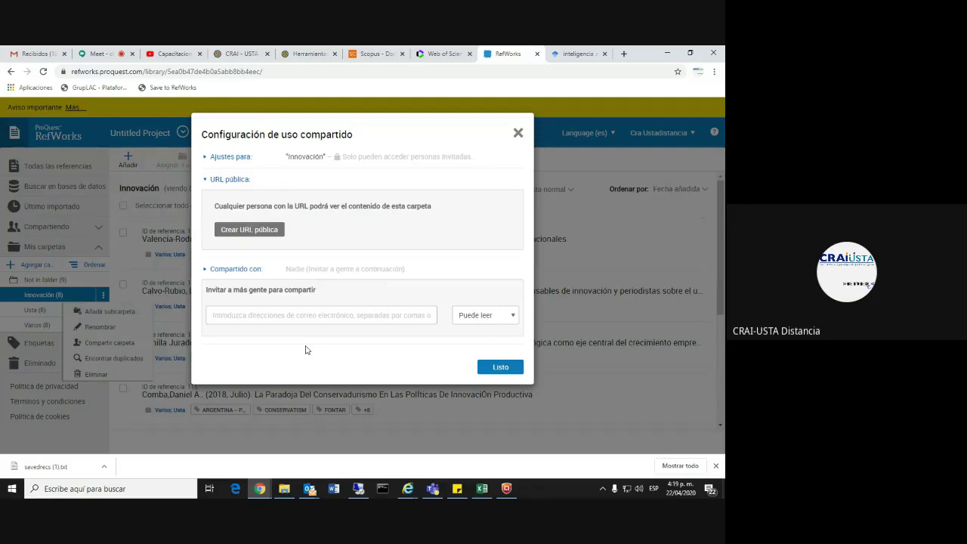
click(275, 315)
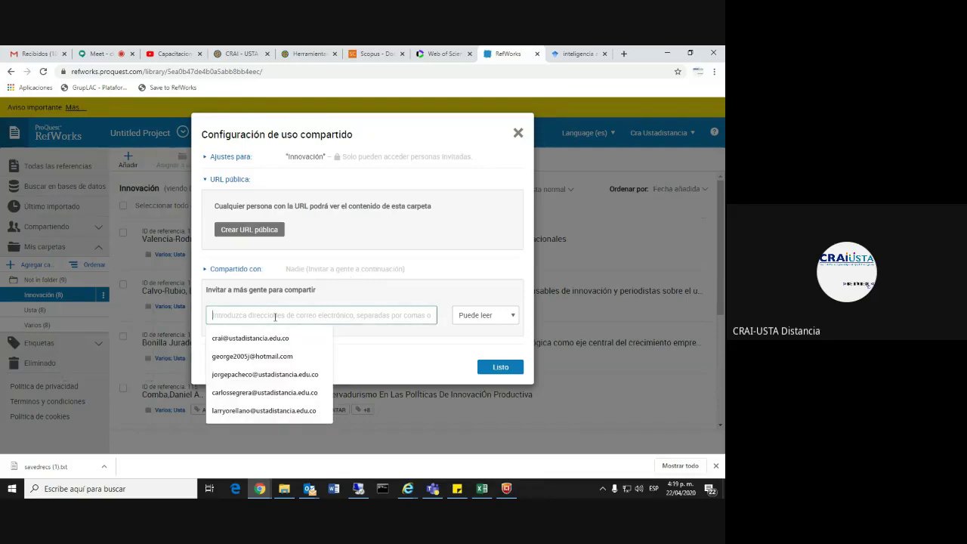
click(263, 337)
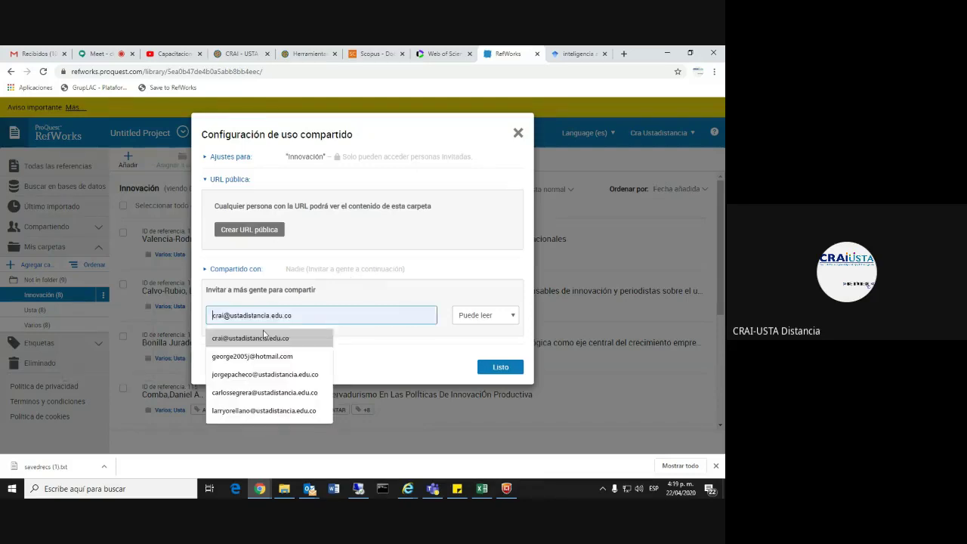
click(264, 376)
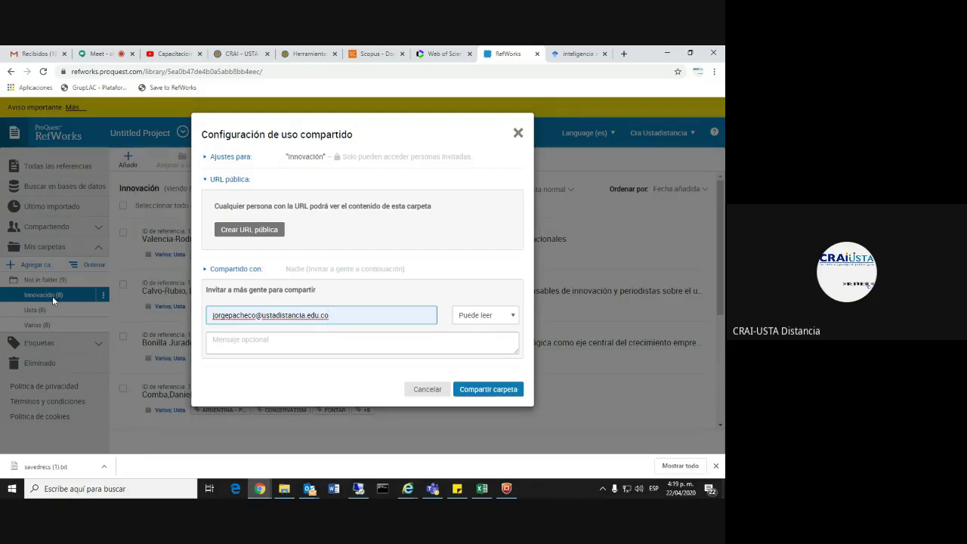
click(482, 315)
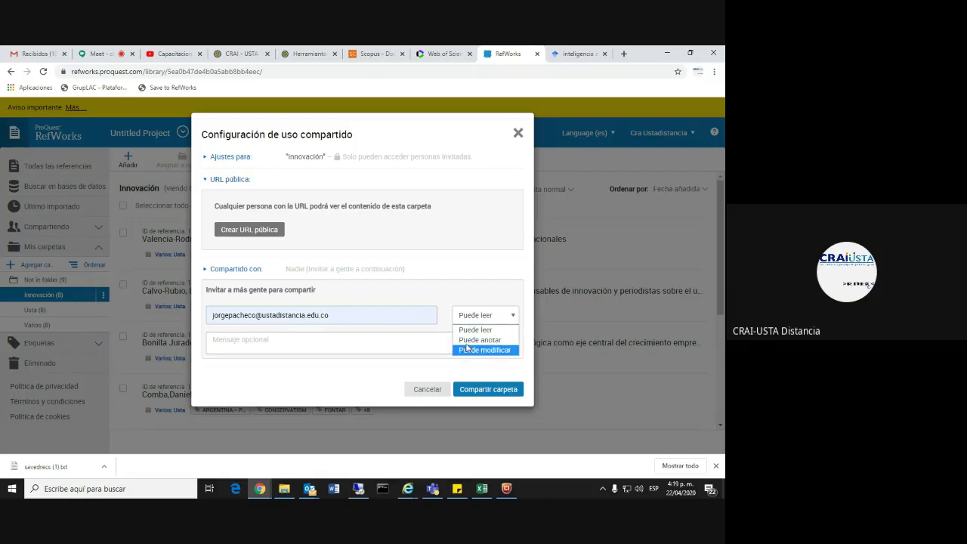
click(518, 134)
Step: Look over the options available for the Usta and Innovación folders without applying any
click(103, 310)
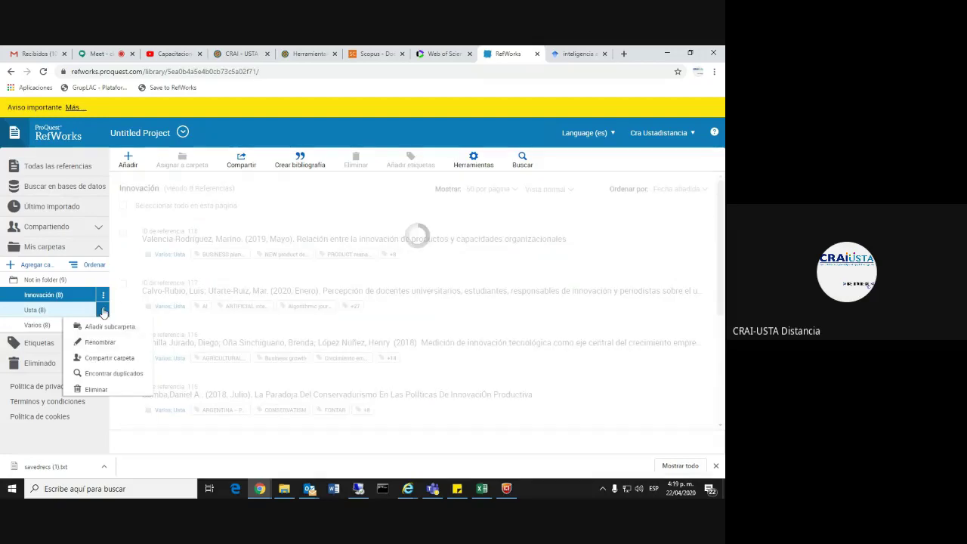
click(104, 312)
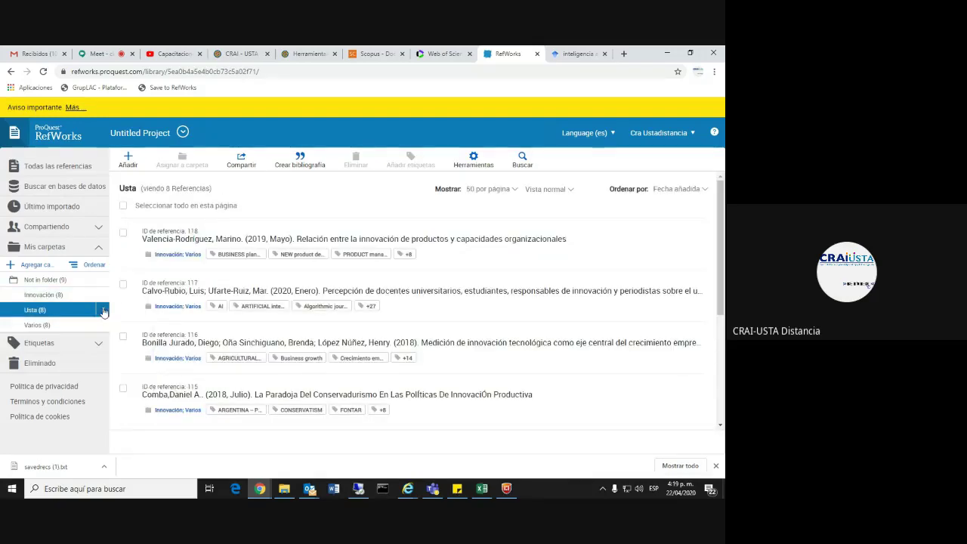
click(103, 294)
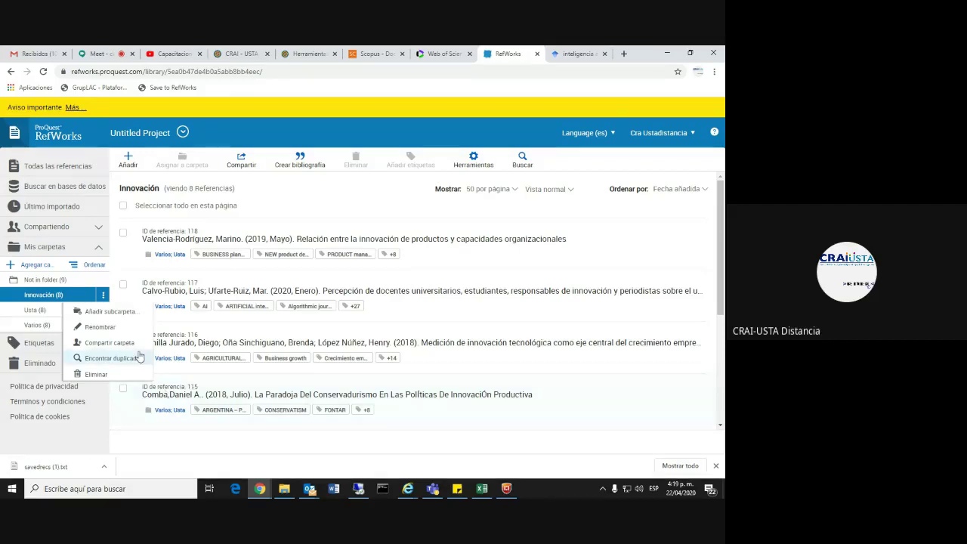
click(131, 441)
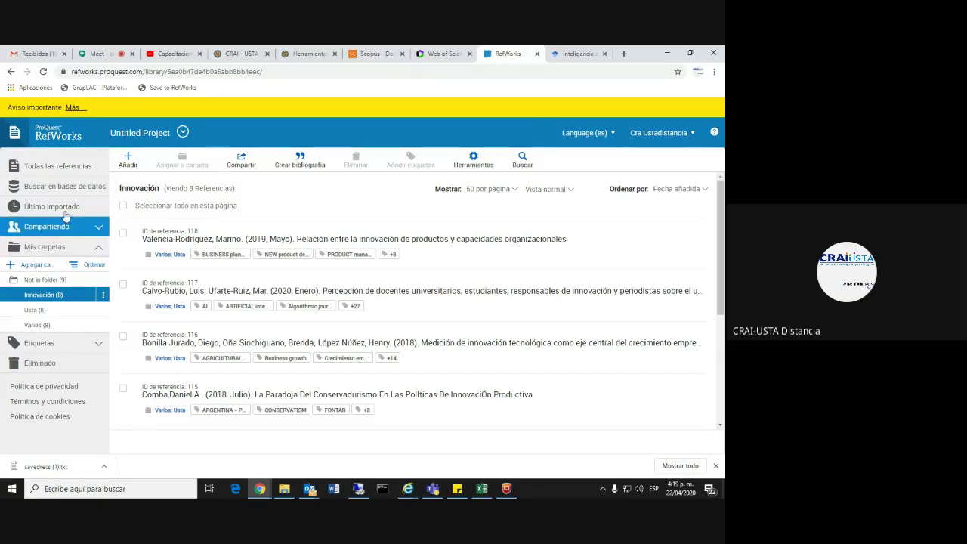
Step: Check the account options and collapse the Mis carpetas list
click(692, 134)
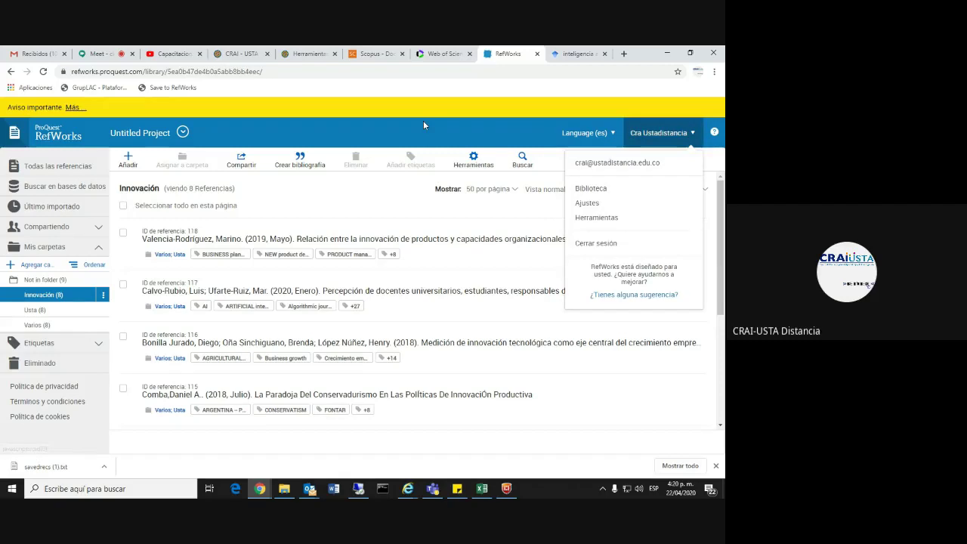
click(423, 121)
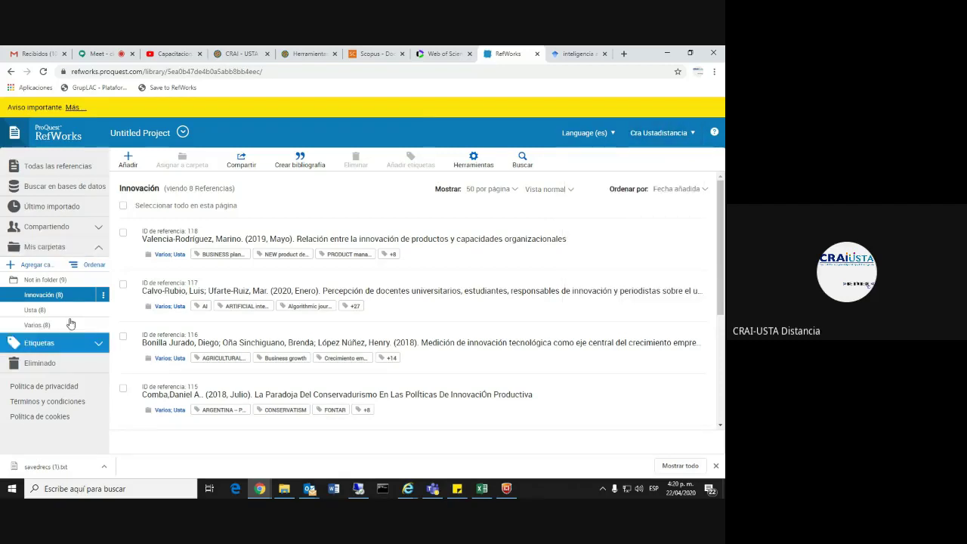
click(98, 249)
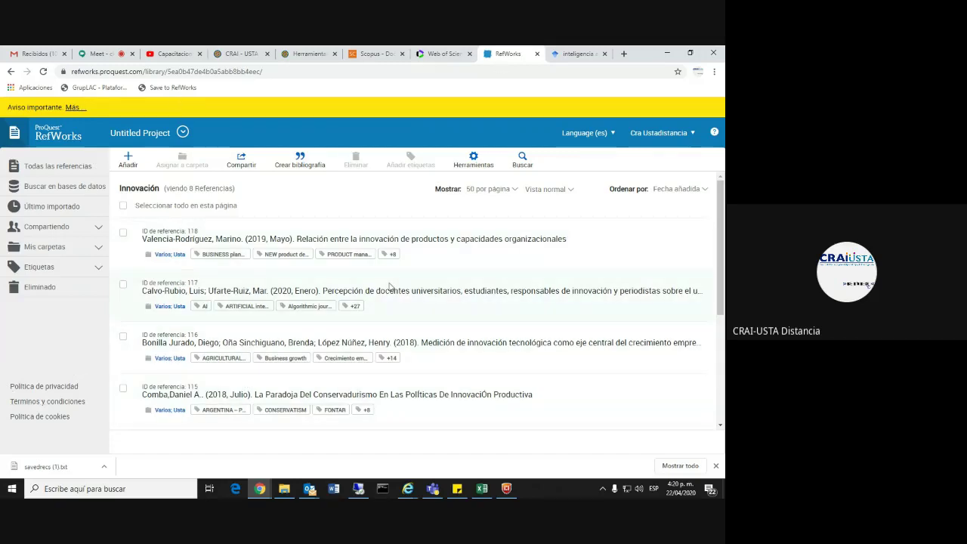
Step: Open the shared folders of Universidad de Santo Tomas and look through the whole list
click(99, 228)
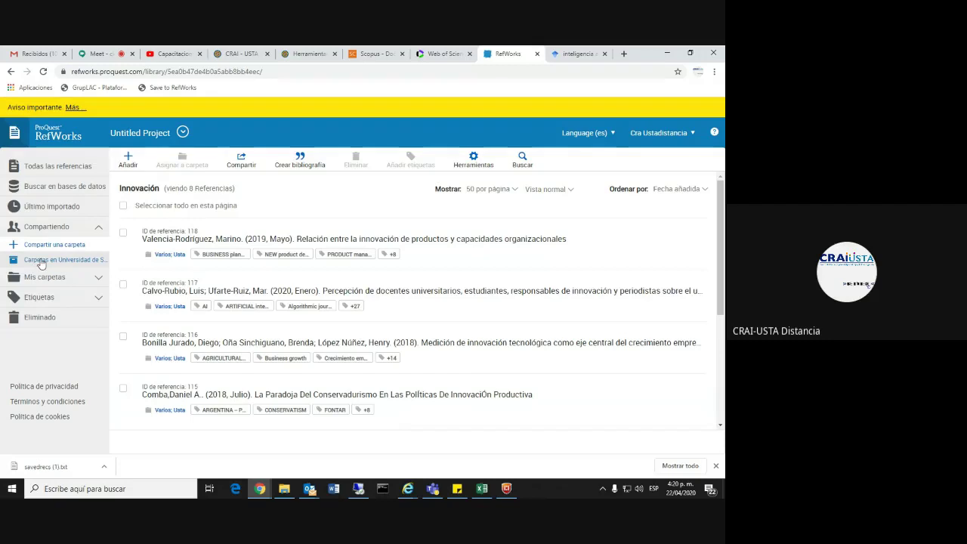
click(43, 228)
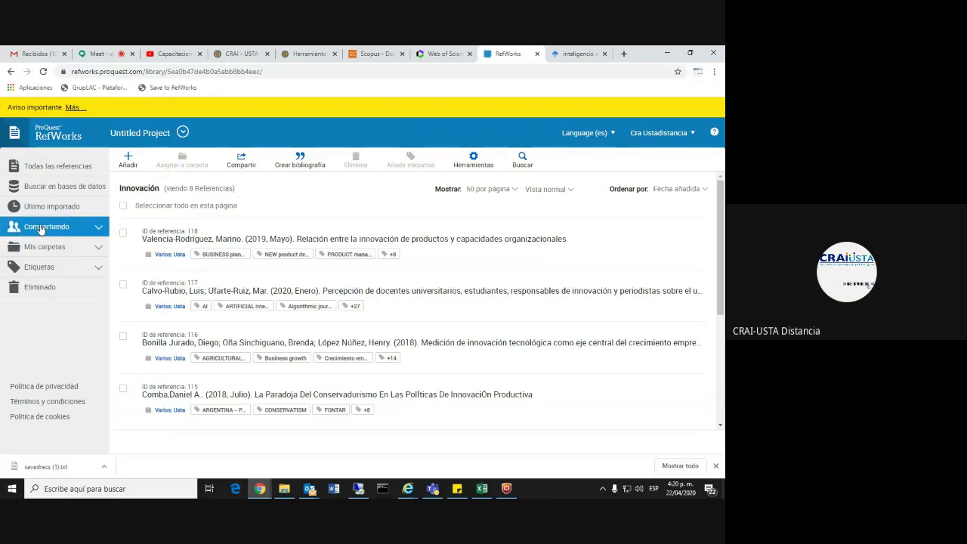
click(45, 228)
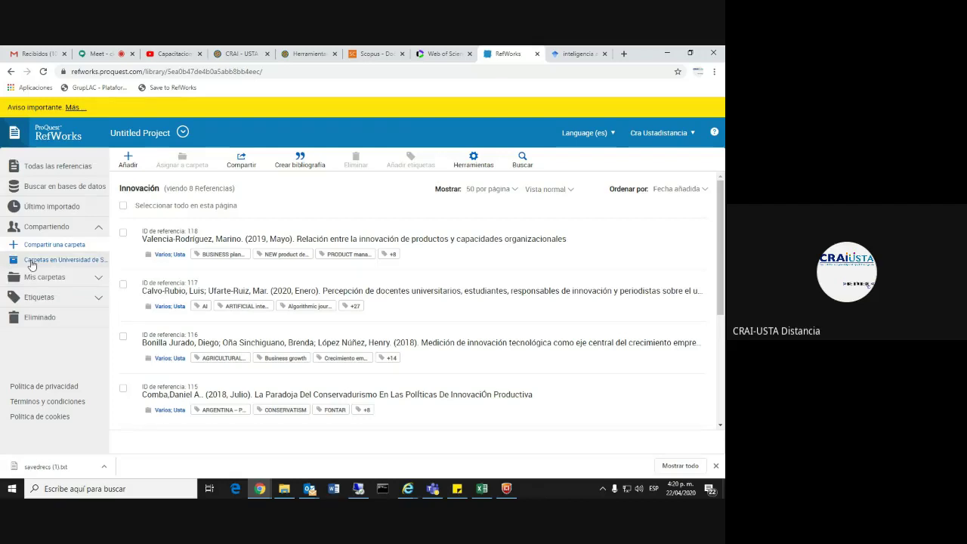
click(36, 260)
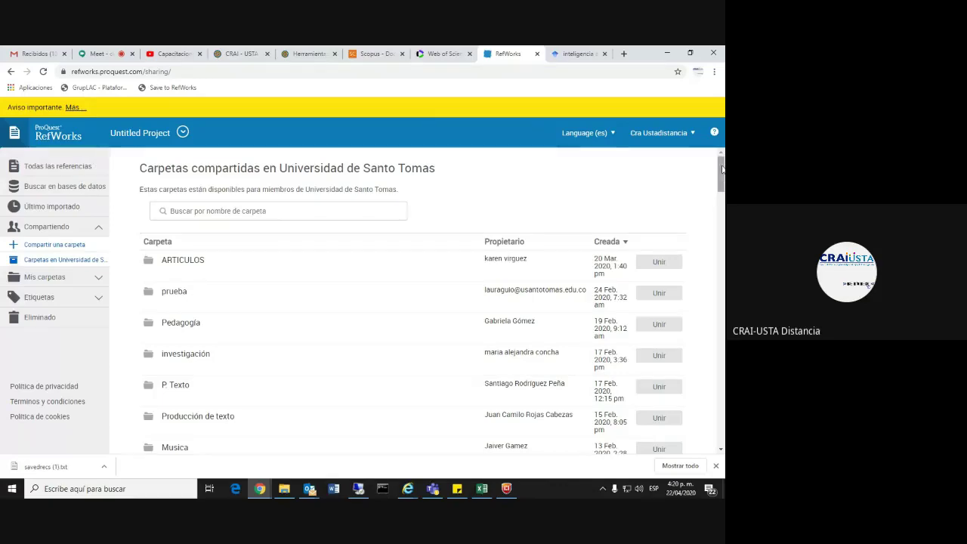
drag(722, 170, 721, 429)
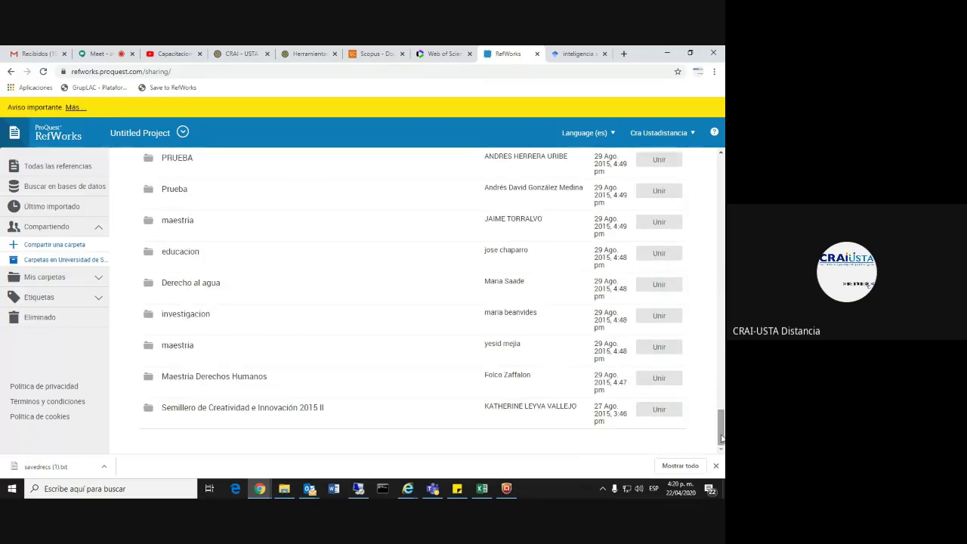
drag(722, 438, 717, 176)
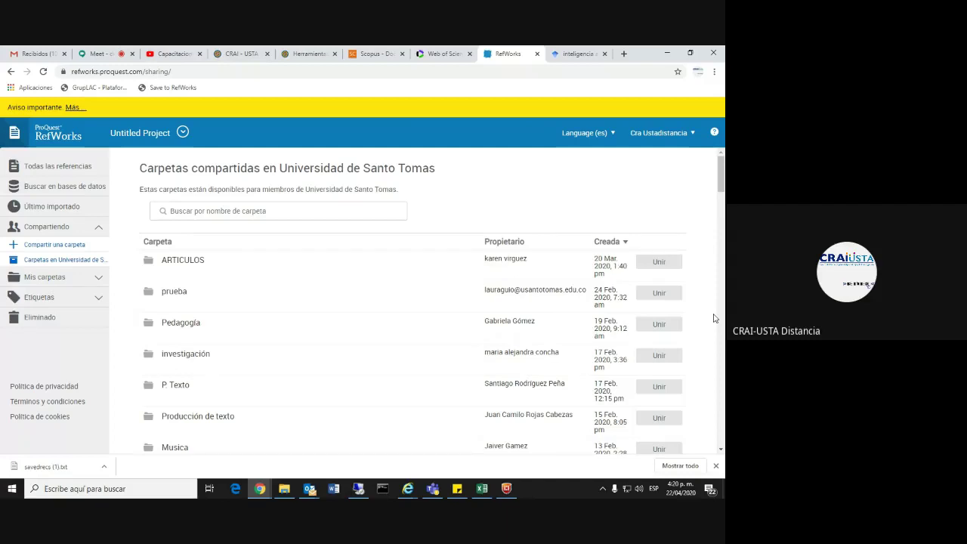